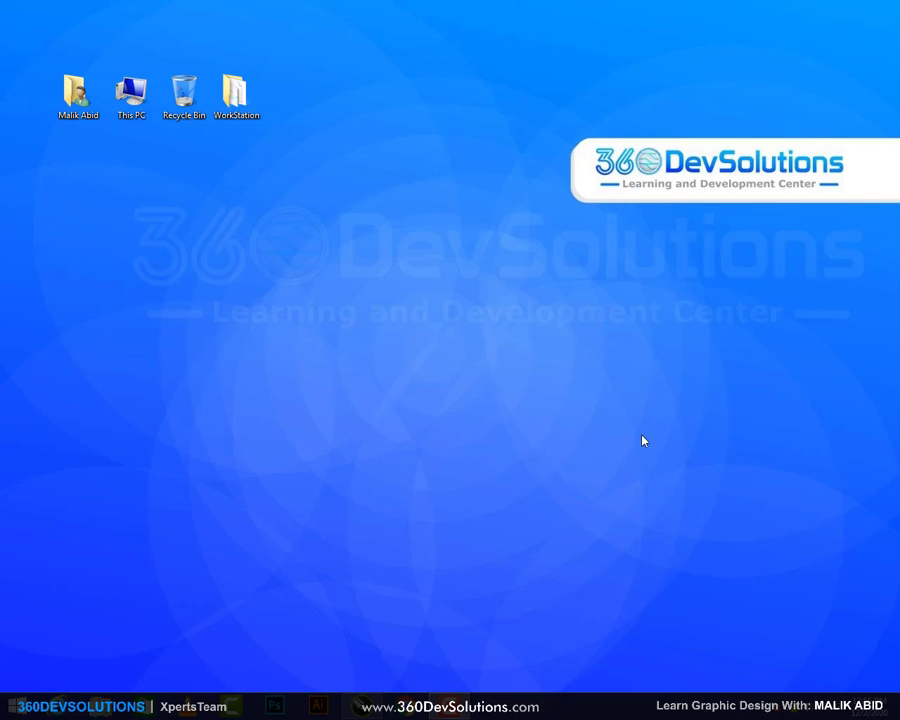
Launch CorelDRAW 2019 from the taskbar
left_click(405, 706)
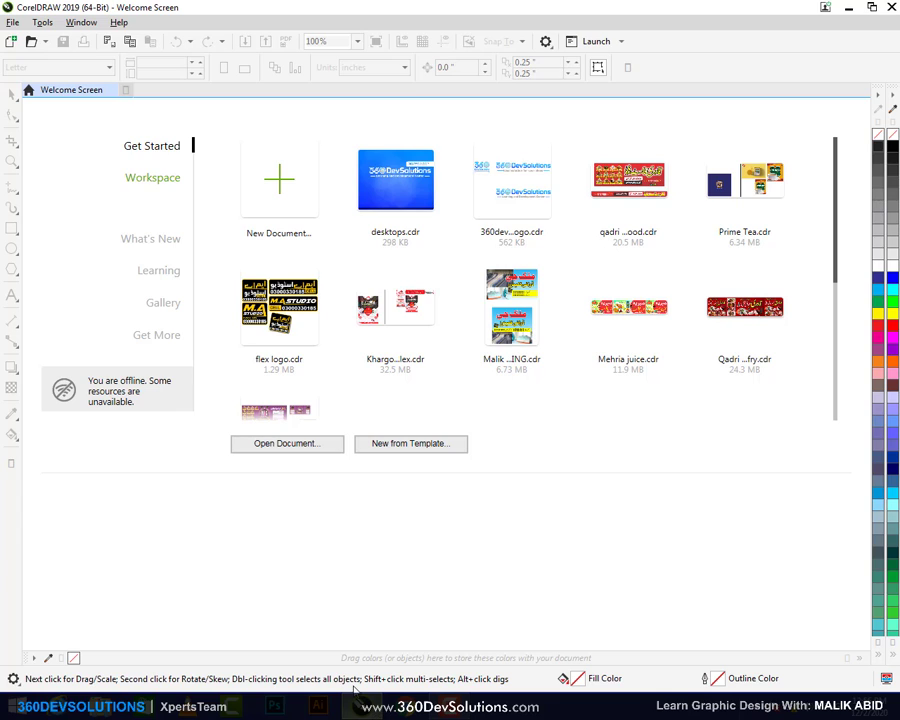
Create a new Letter 11 x 8.5 in landscape document named 'fast food'
left_click(282, 196)
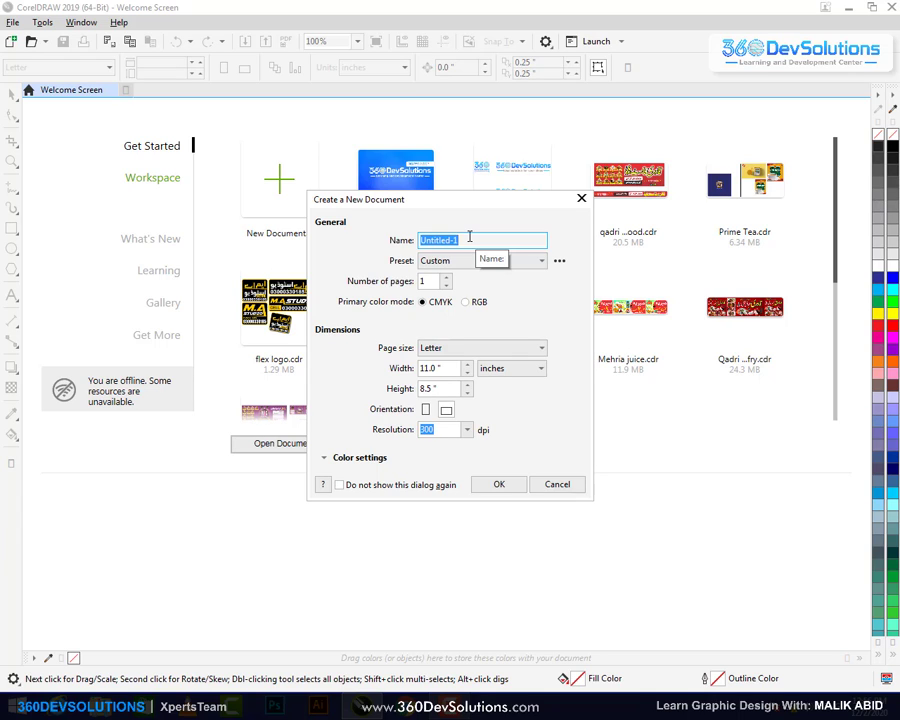
type("fast food")
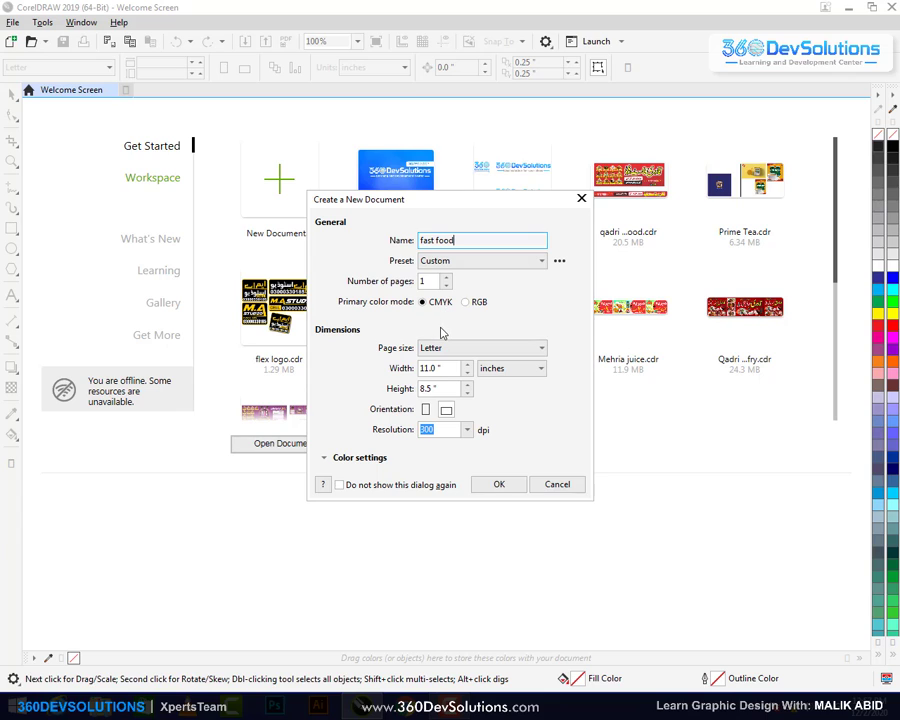
left_click(445, 348)
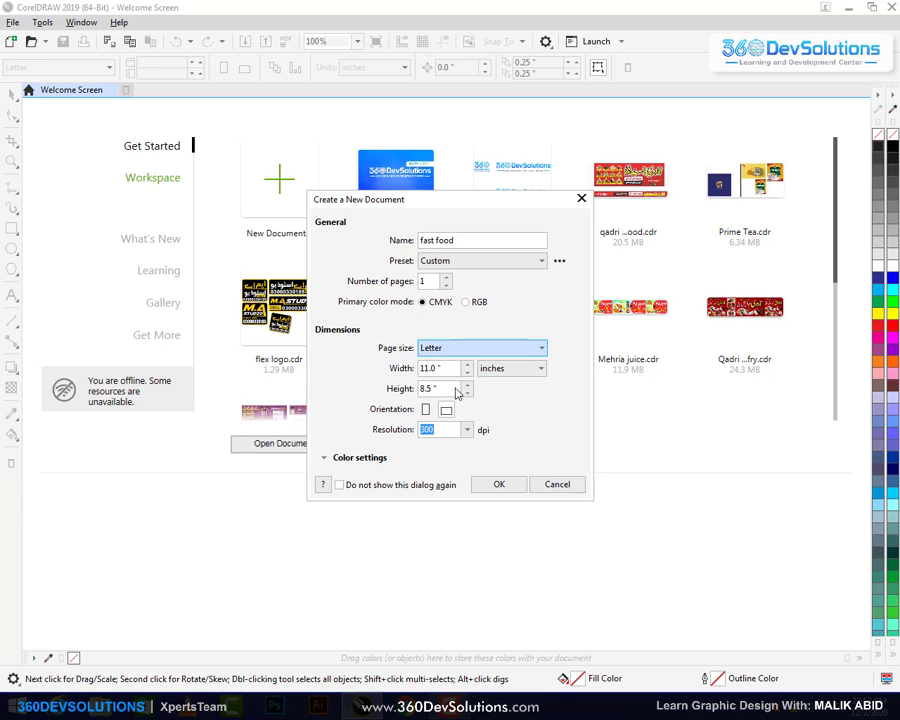
left_click(499, 485)
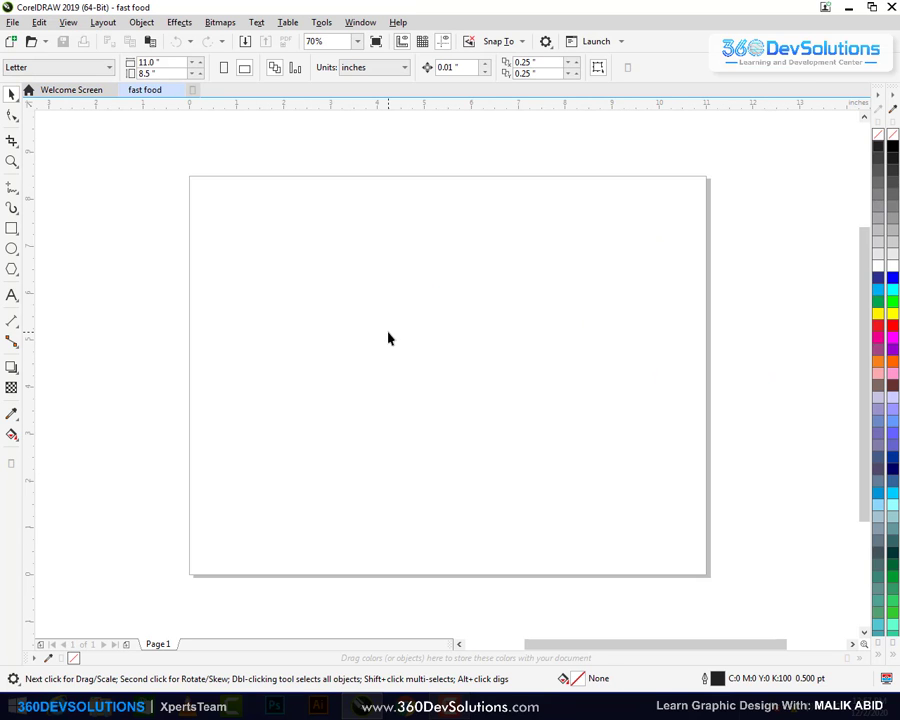
Draw a wide rectangle across the page's middle, extending past both side edges
left_click(12, 228)
left_click_drag(277, 281, 478, 387)
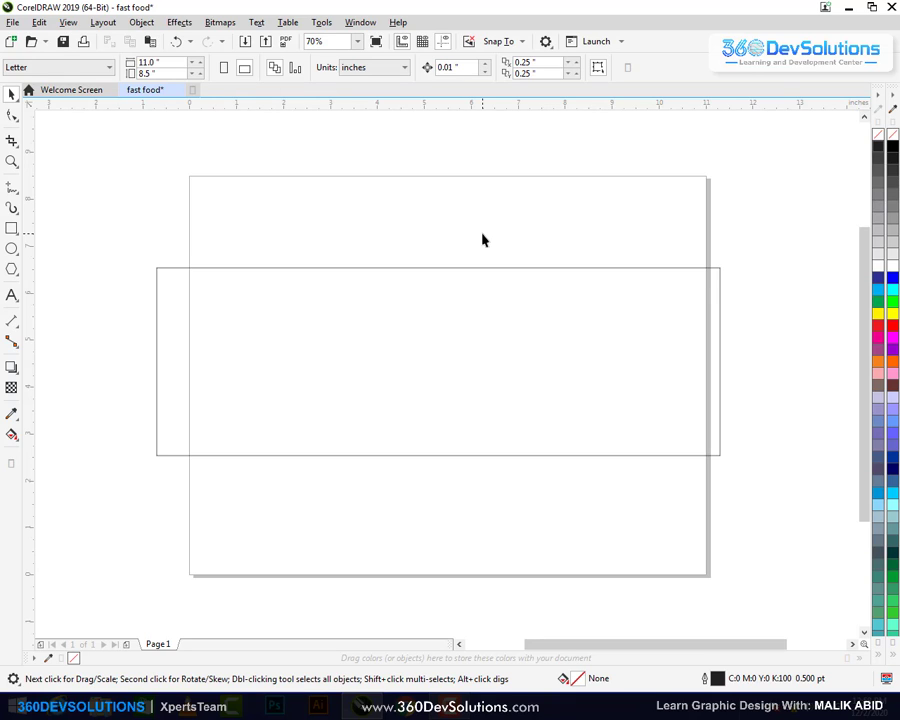
left_click_drag(498, 311, 506, 315)
left_click(507, 241)
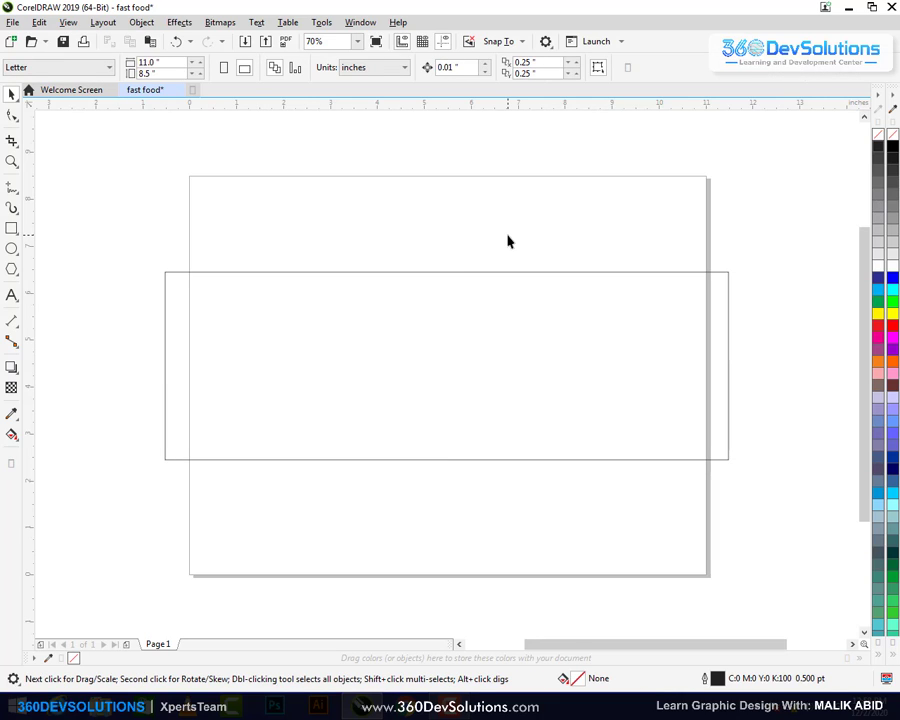
scroll(507, 241, "up", 1)
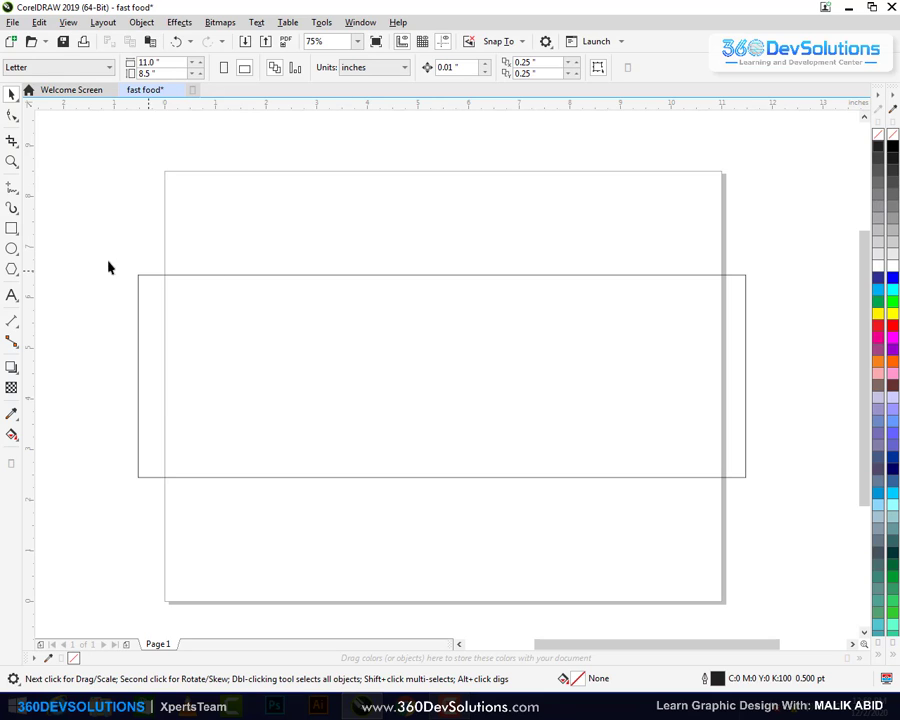
left_click(12, 295)
Type the Urdu title 'قادری فاسٹ فوڈ' near the top of the page
left_click(333, 235)
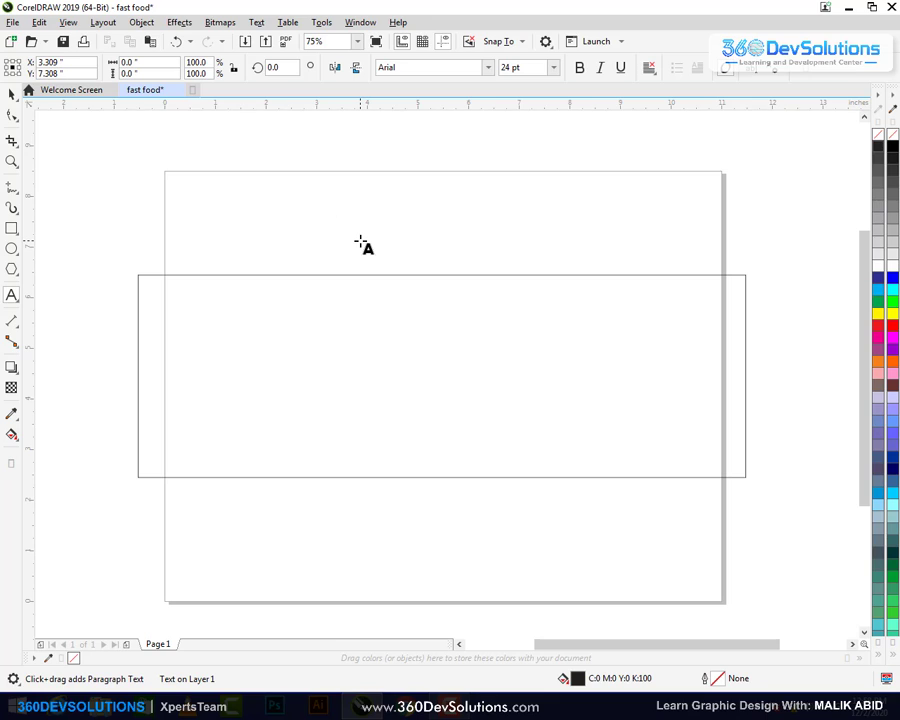
type("ق")
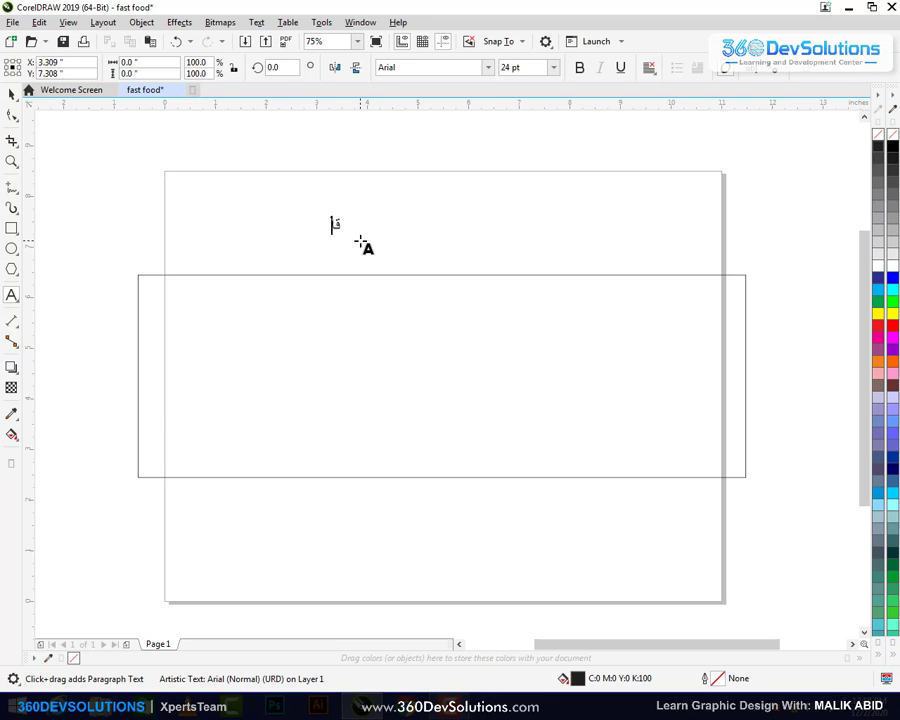
type("ادری فاسٹ فوڈ")
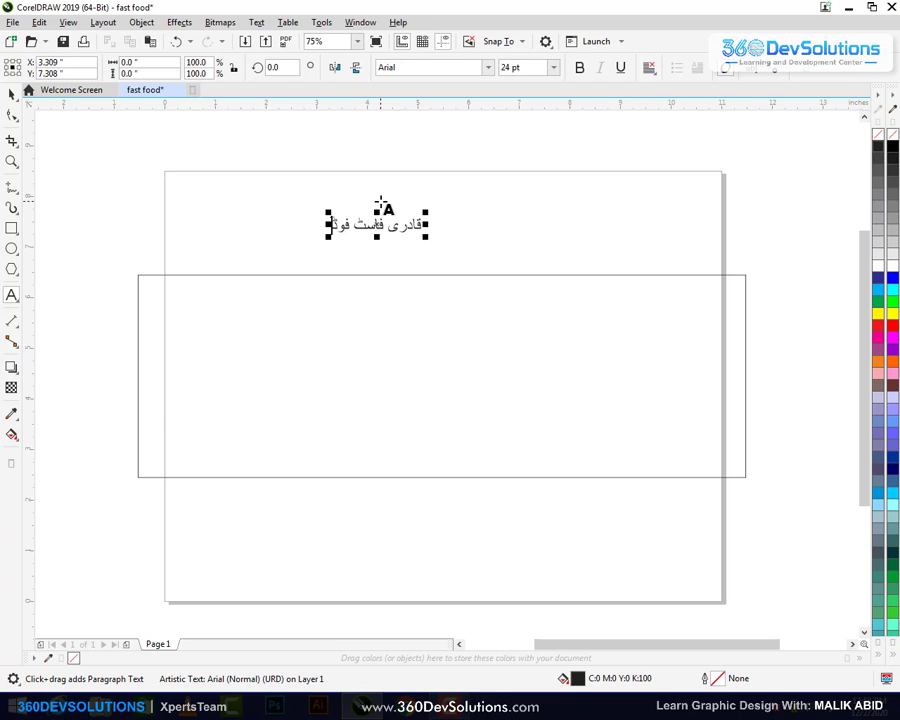
Scale up the Urdu title and shift it slightly right above the rectangle
left_click(10, 92)
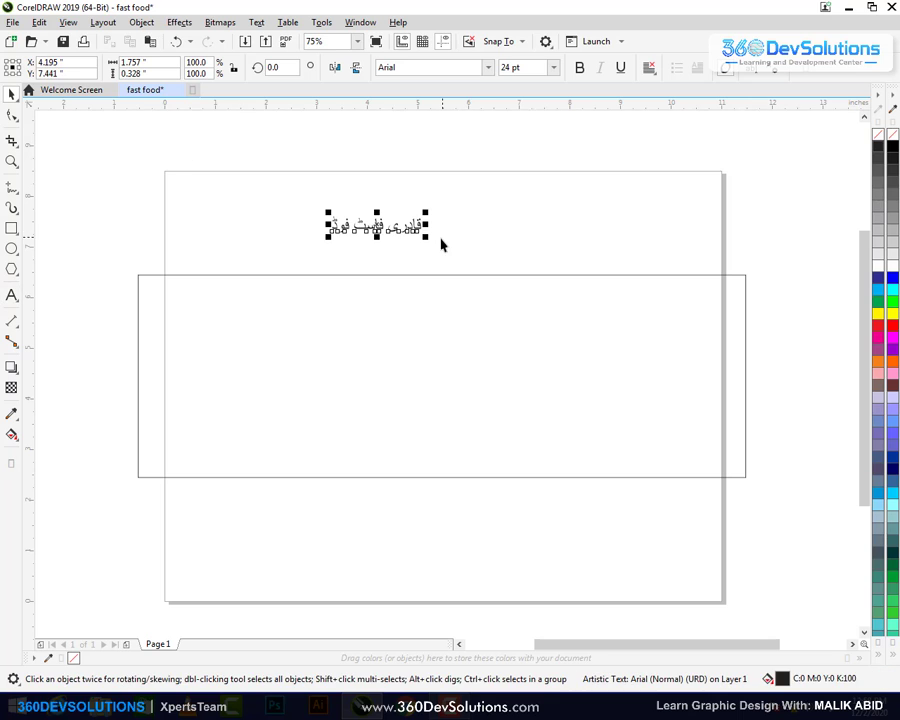
left_click_drag(428, 239, 521, 236)
left_click(572, 229)
left_click(567, 216)
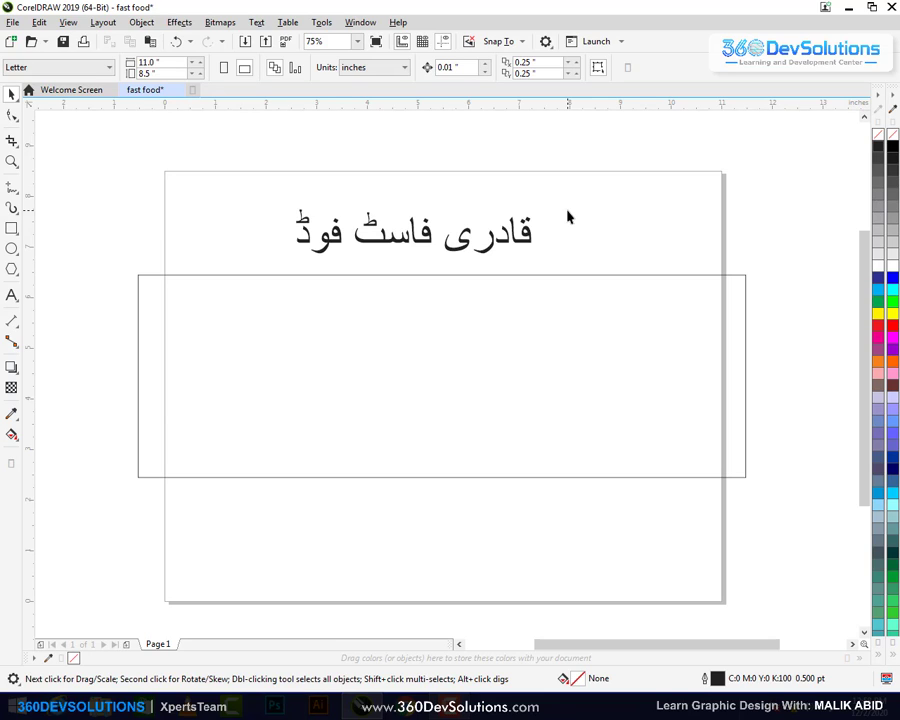
left_click(512, 340)
left_click(629, 247)
left_click(616, 298)
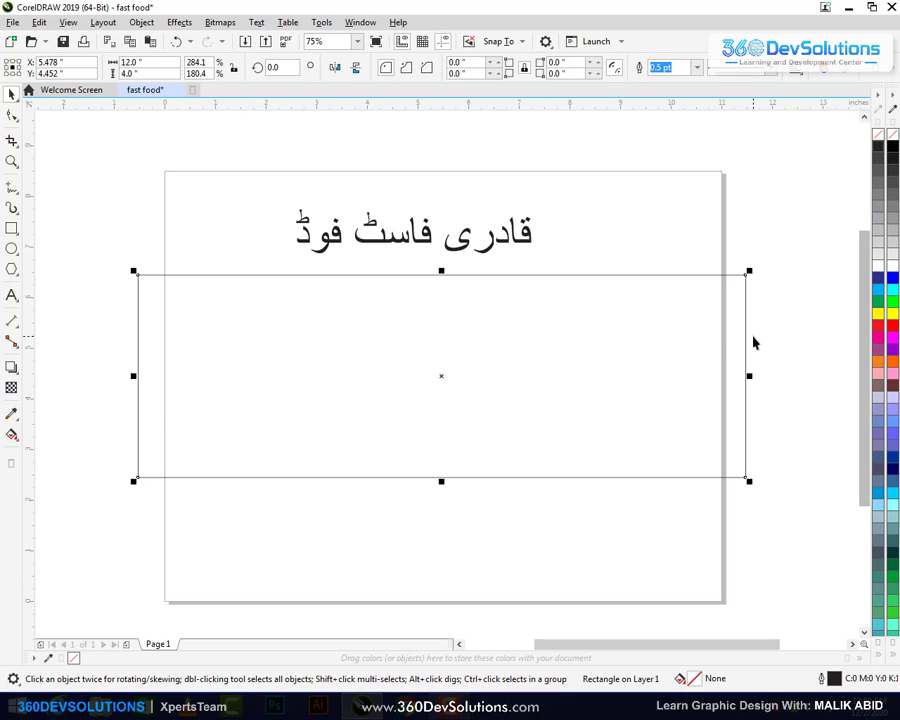
Fill the wide rectangle with solid red, without an outline
left_click(879, 327)
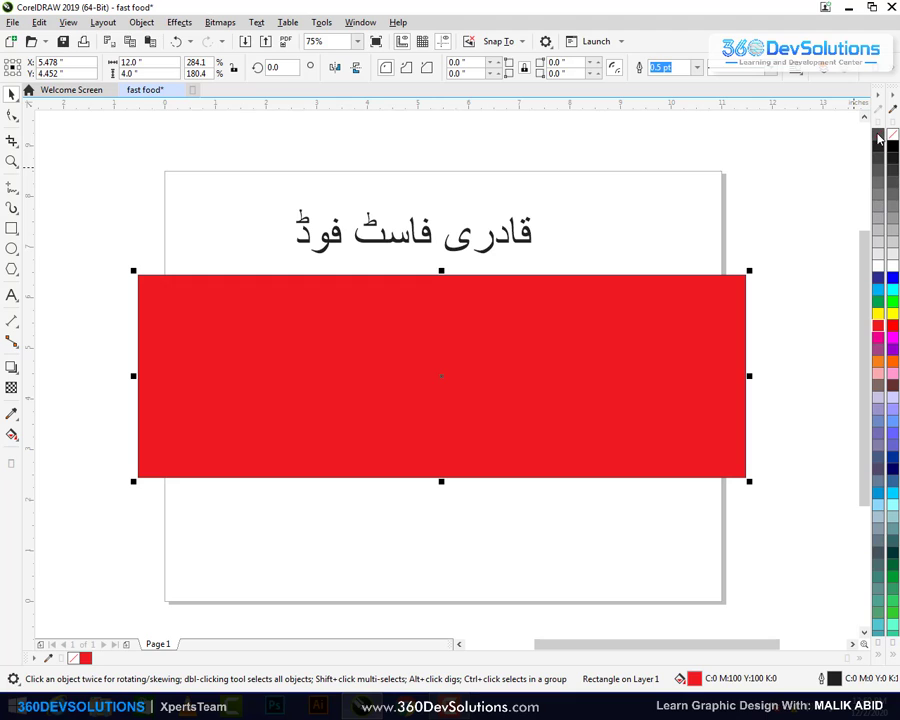
left_click(775, 222)
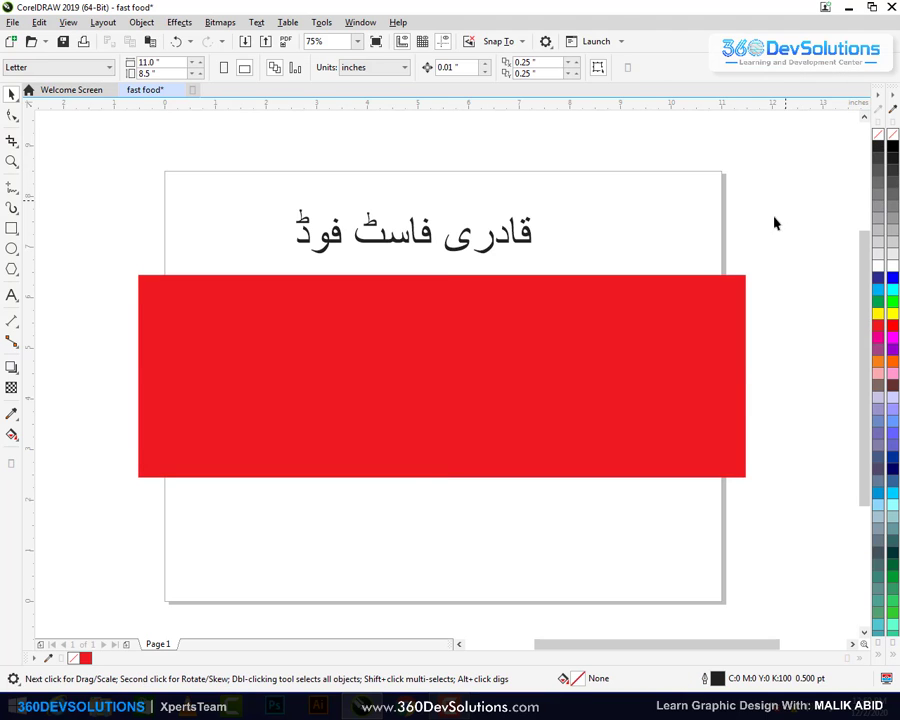
left_click(665, 342)
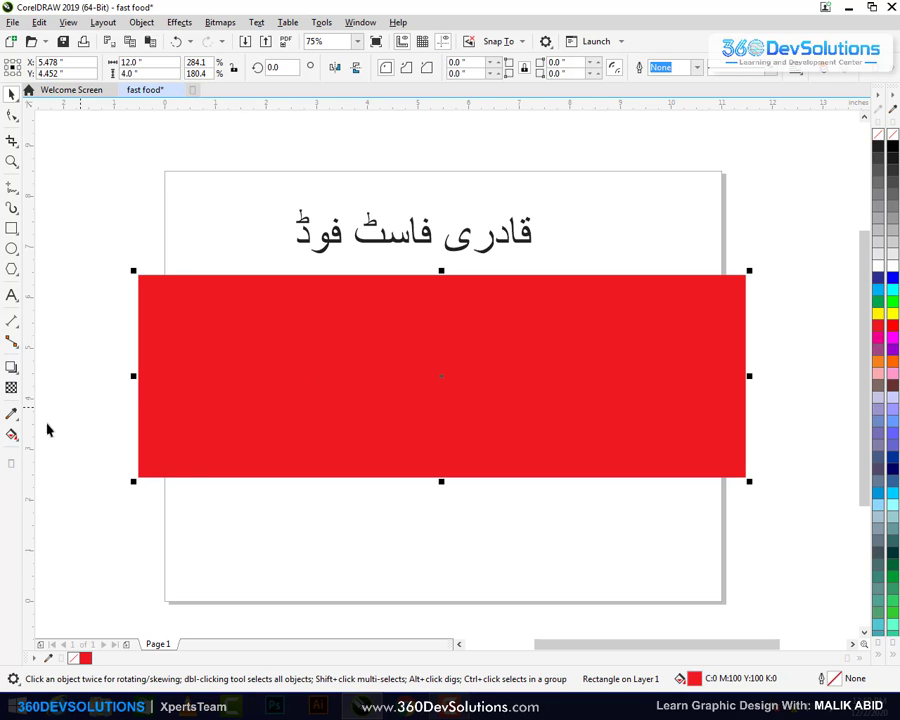
left_click(12, 435)
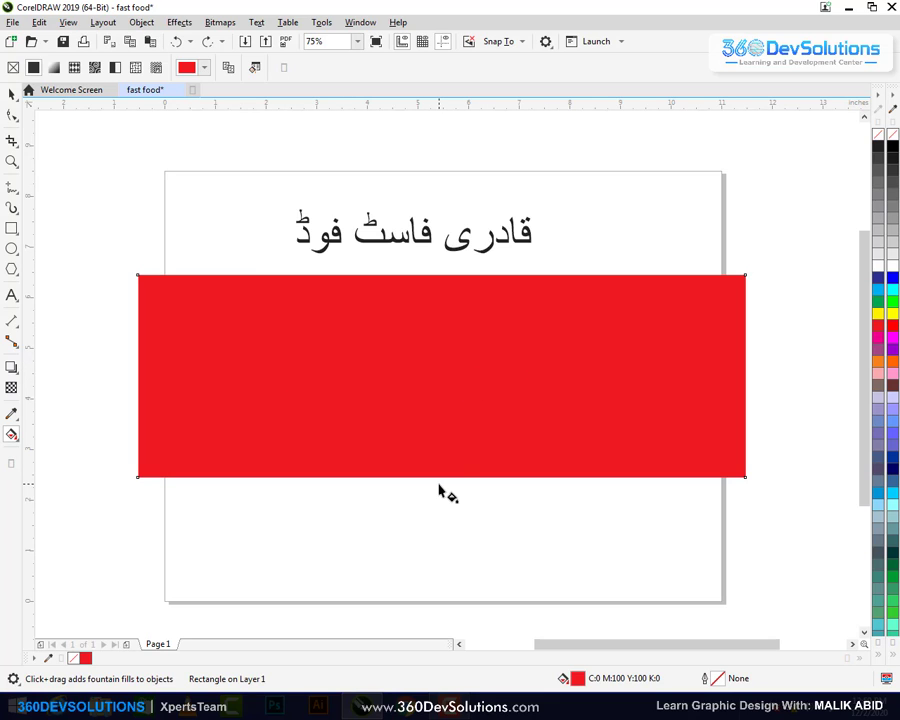
Apply a vertical fountain fill to the rectangle, bright red at top to dark red below
left_click_drag(439, 484, 445, 272)
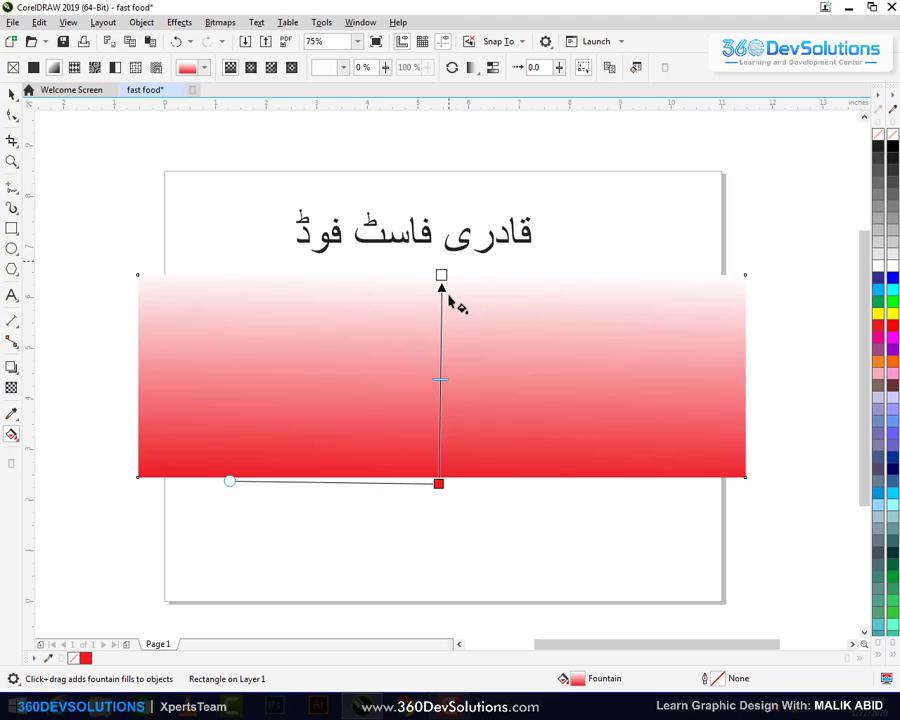
mouse_move(441, 271)
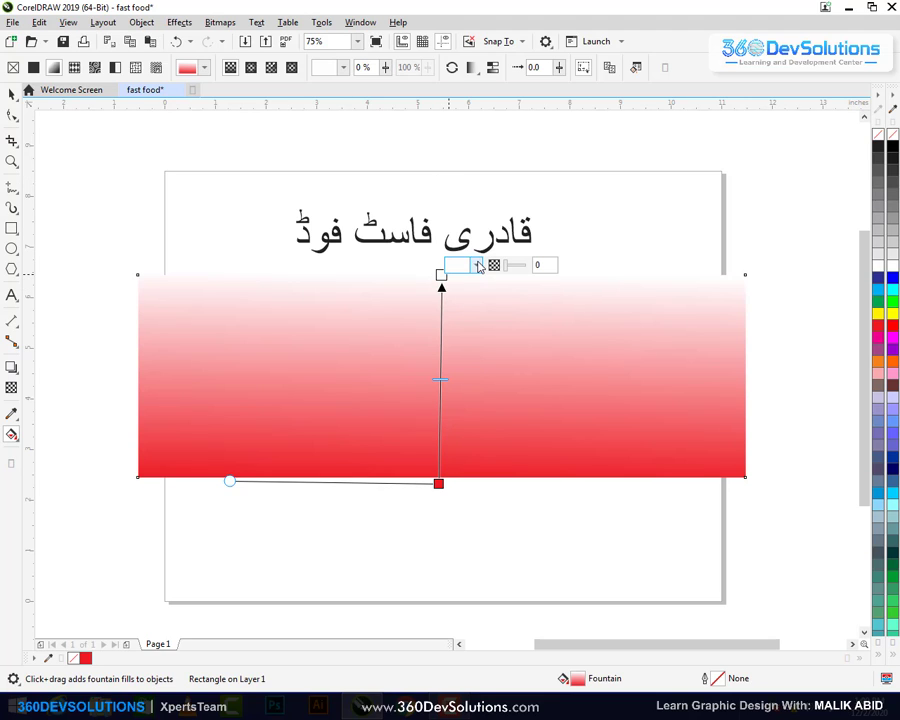
left_click(478, 265)
left_click(548, 372)
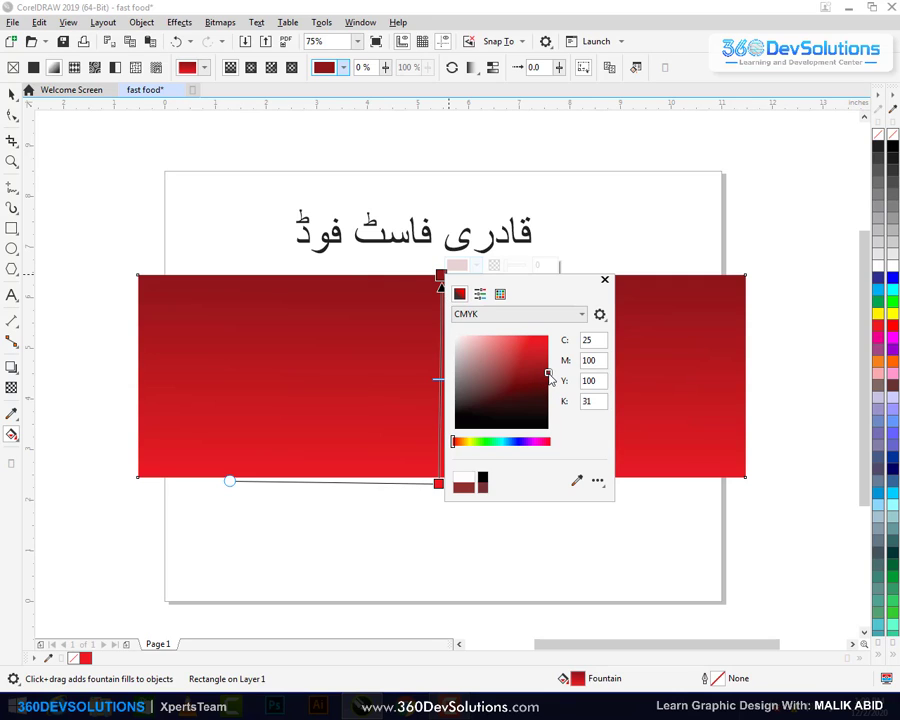
left_click(604, 279)
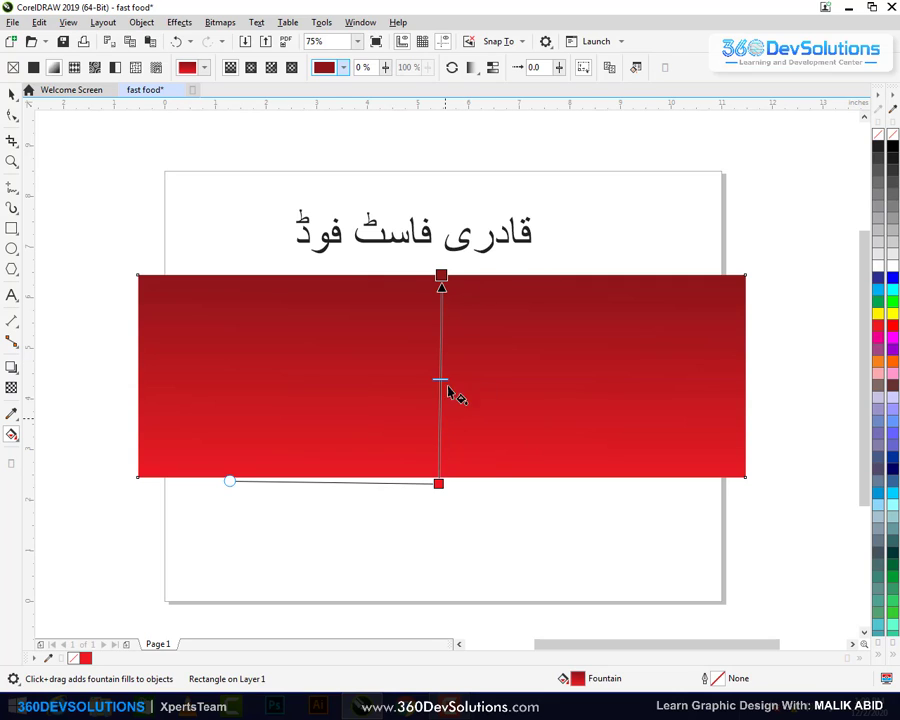
left_click(452, 68)
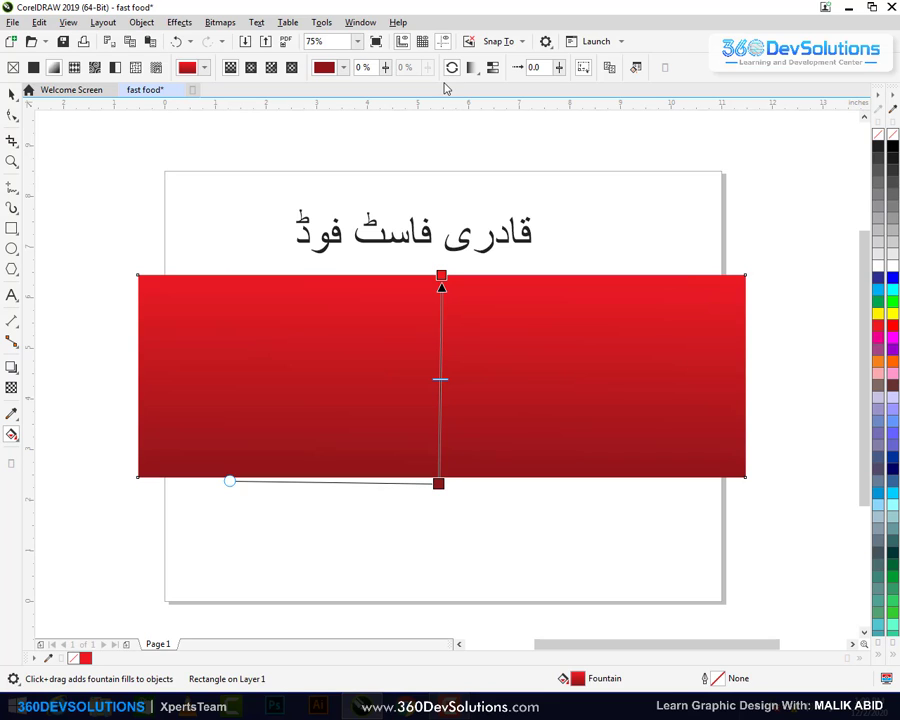
key("space")
left_click(430, 194)
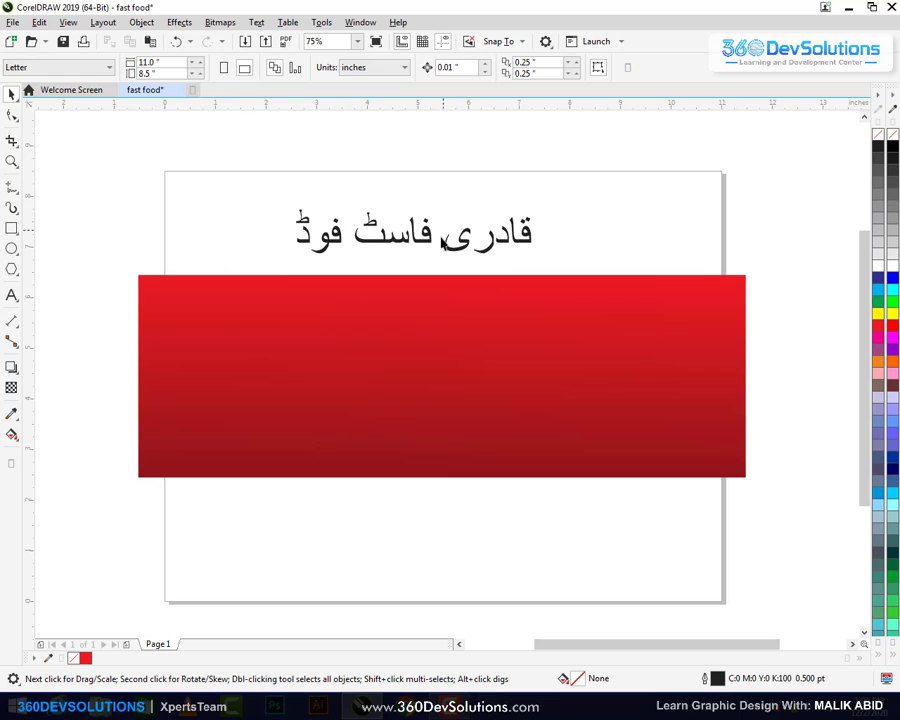
Move the Urdu title down onto the red rectangle and select it
left_click_drag(429, 250, 447, 344)
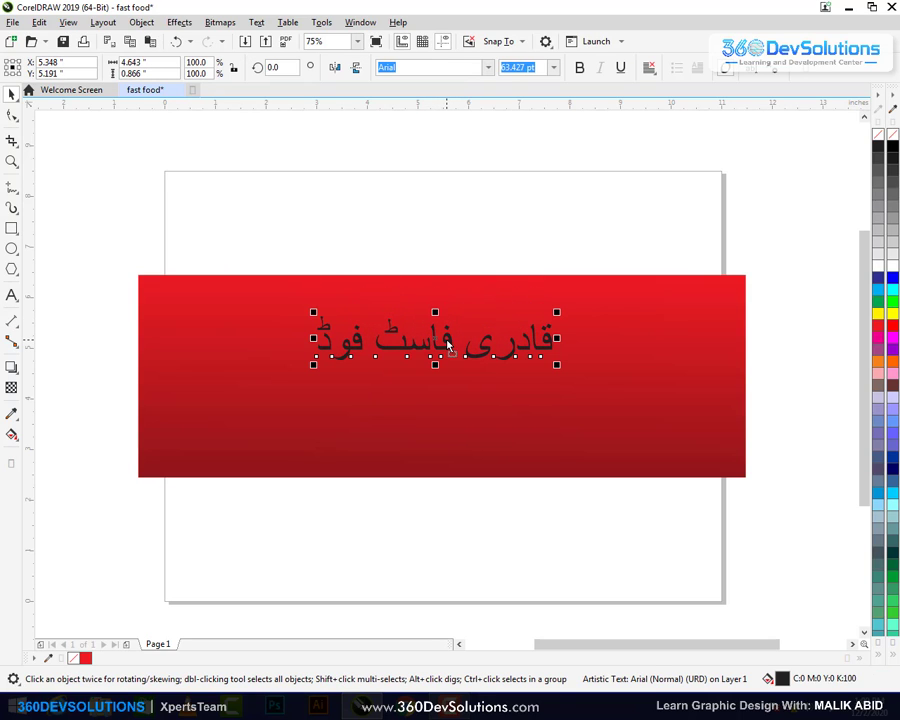
left_click(543, 237)
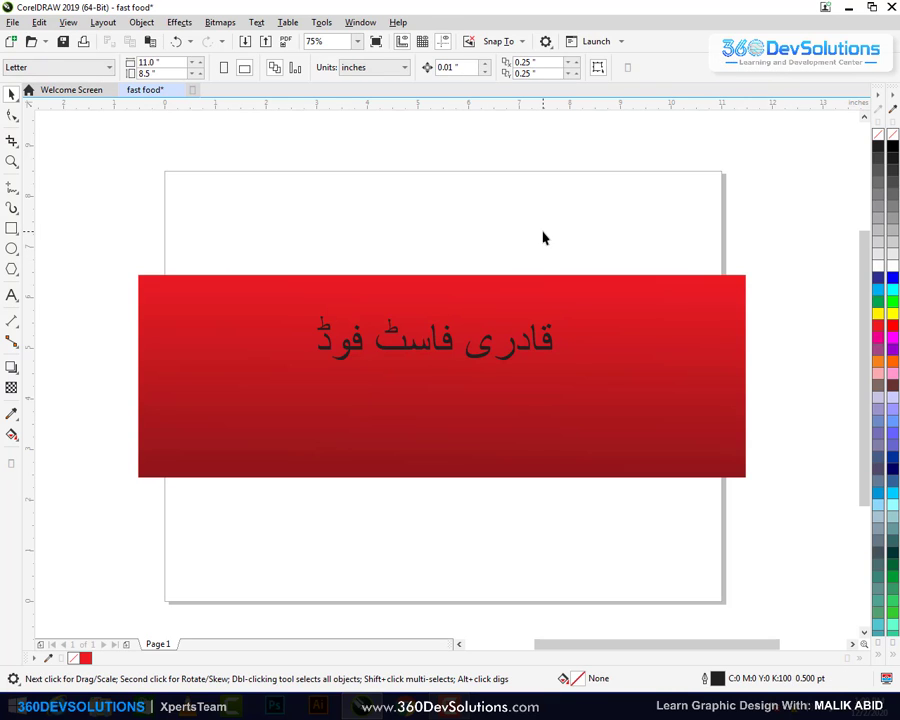
left_click_drag(615, 193, 277, 391)
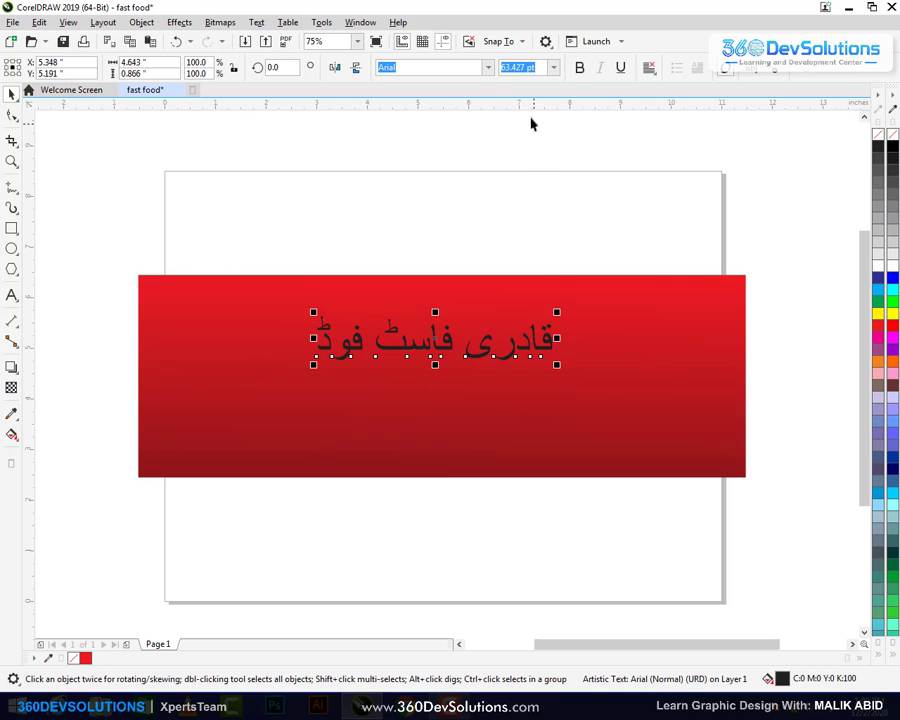
Set the Urdu title's font to AlQalam Taj Nastaleeq
left_click(487, 68)
left_click(487, 67)
left_click(487, 68)
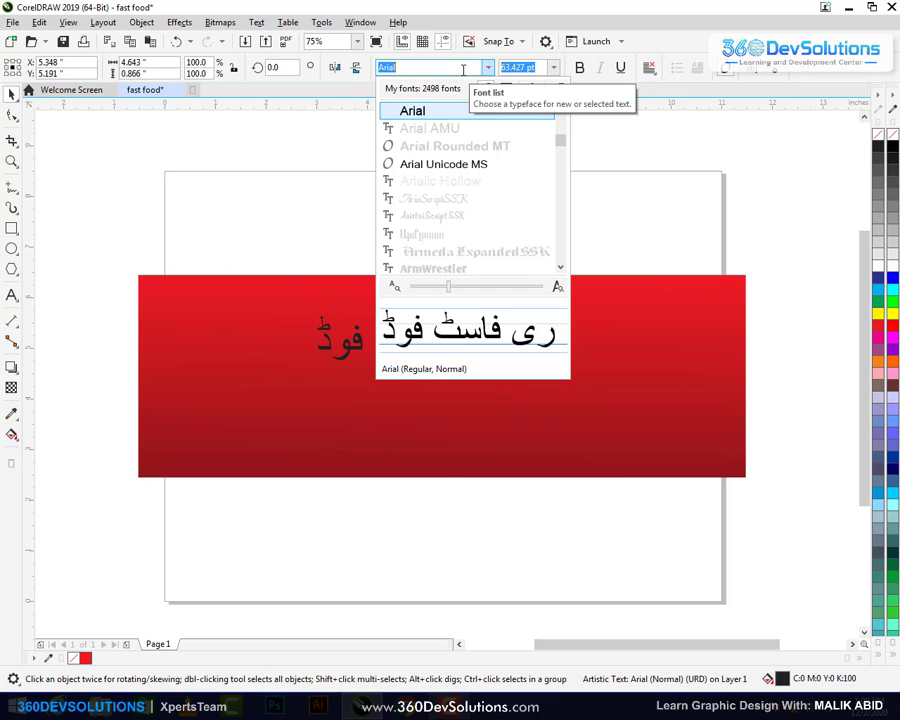
key("BackSpace")
type("l")
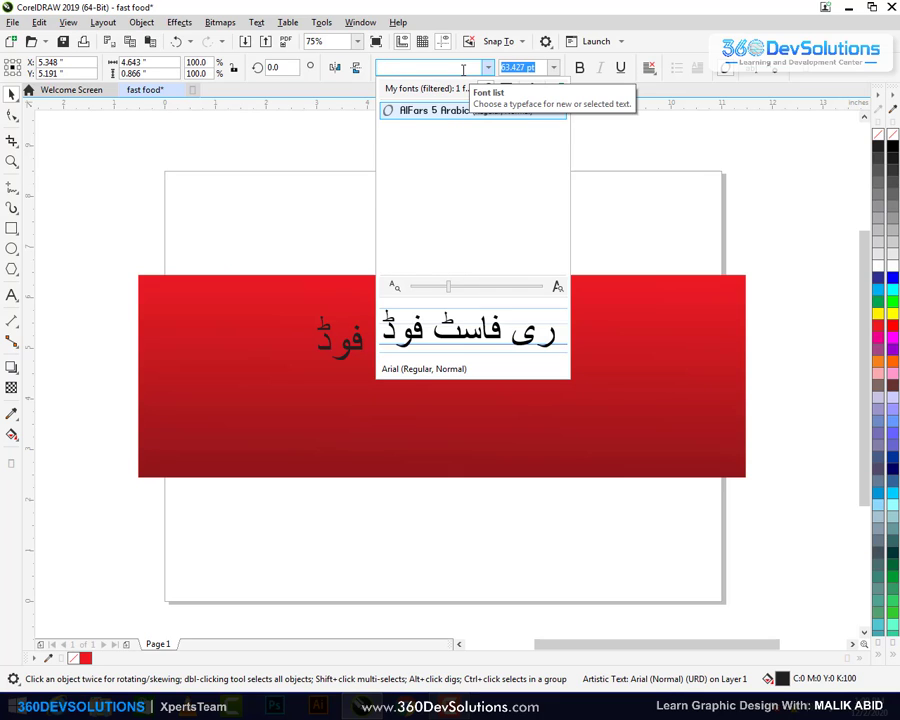
key("BackSpace")
type("ala")
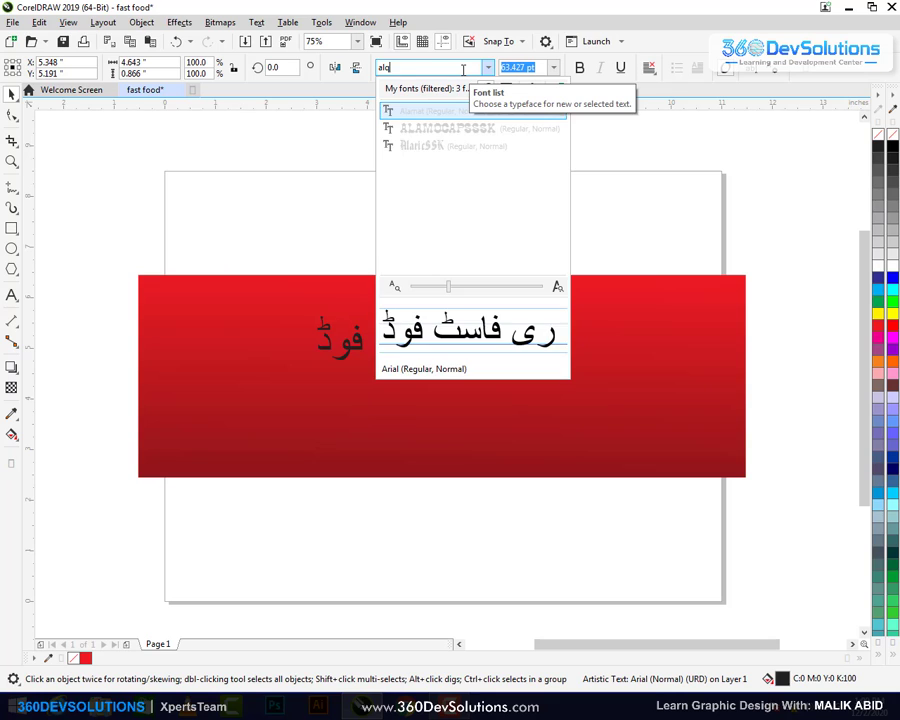
type("alam taj")
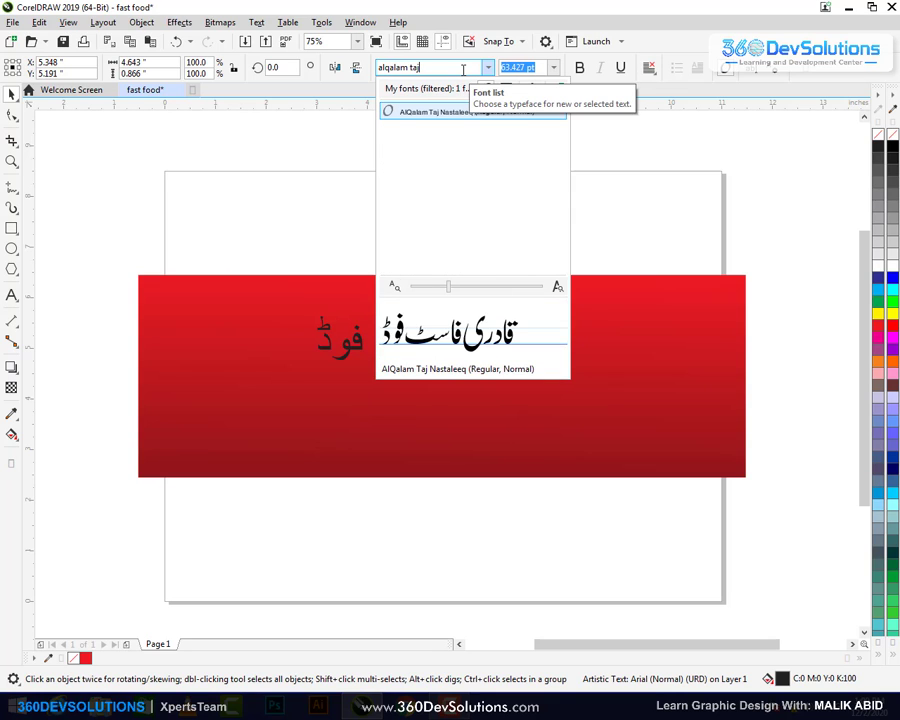
key("Return")
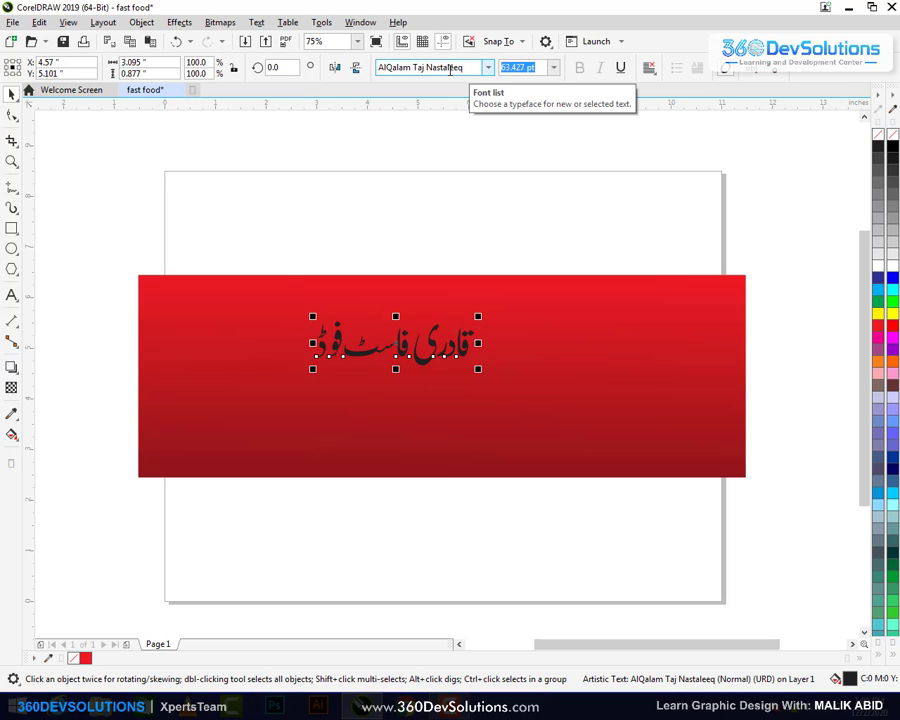
left_click(113, 137)
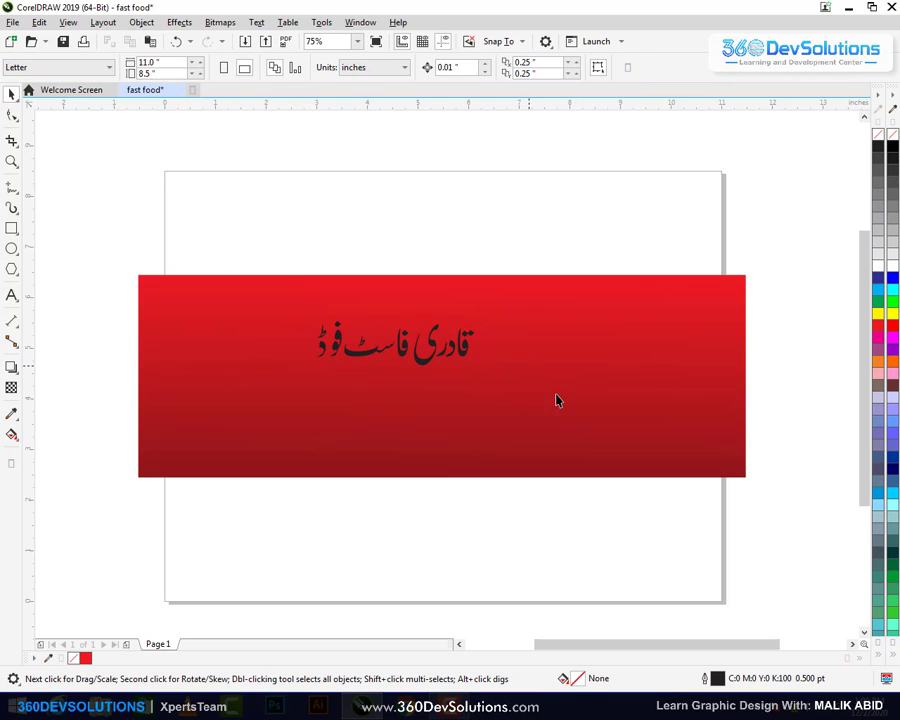
Enlarge the Urdu title by about half and centre it on the red banner
left_click(474, 354)
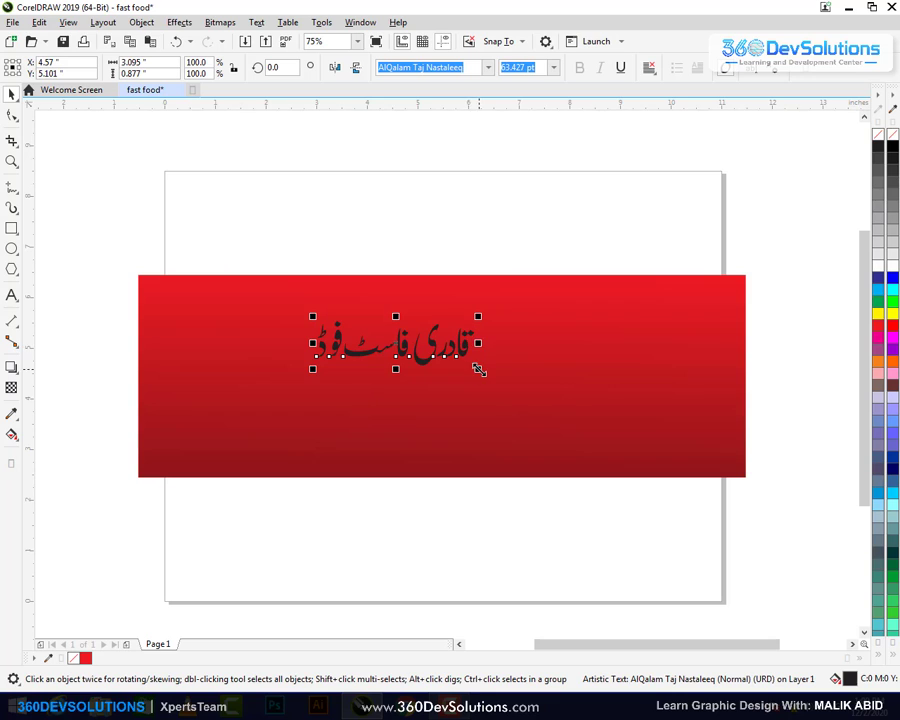
left_click_drag(484, 374, 595, 402)
left_click(655, 340, "shift")
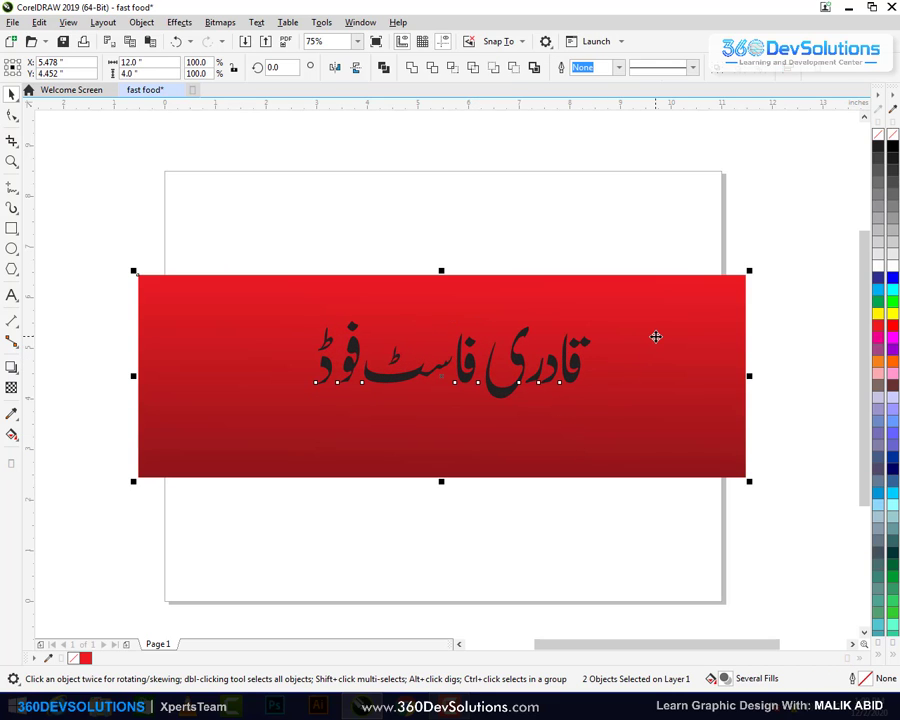
key("e")
key("c")
left_click(617, 235)
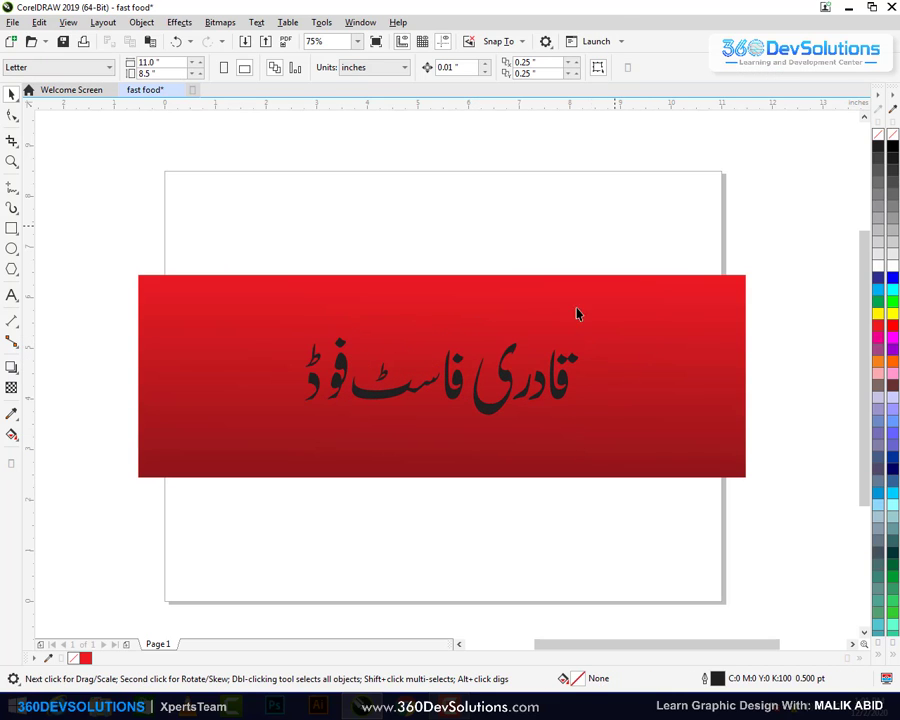
Fill the Urdu title with white and bring up its Outline Pen settings
left_click(510, 378)
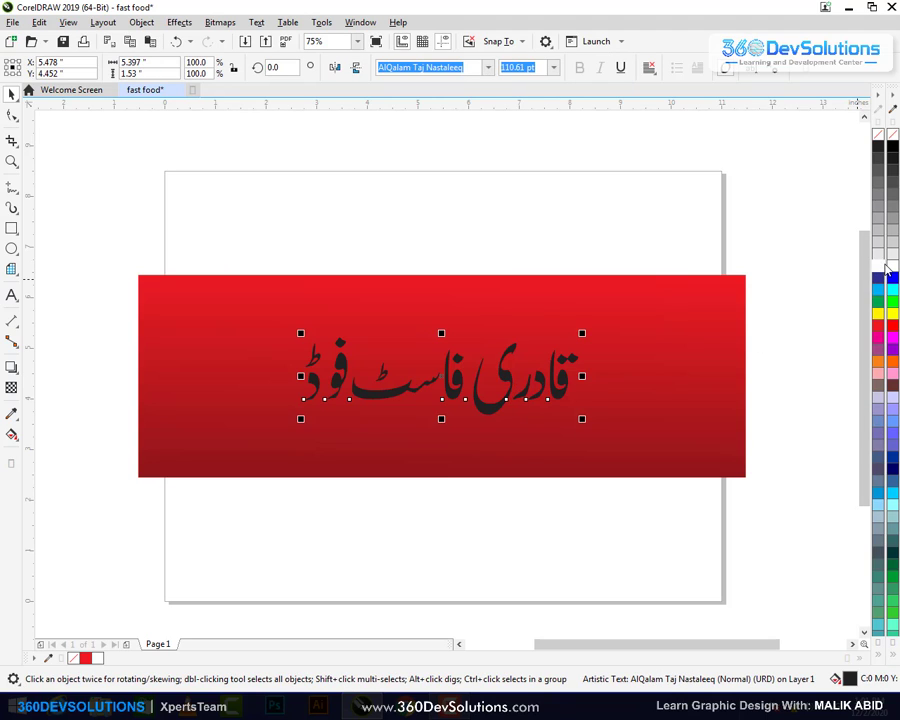
left_click(882, 267)
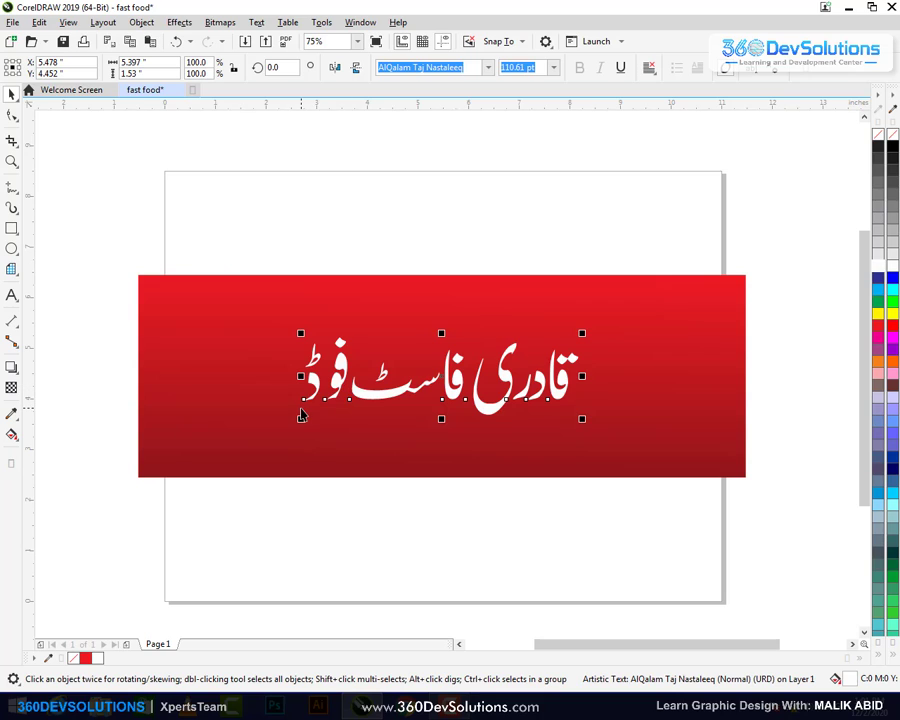
key("F12")
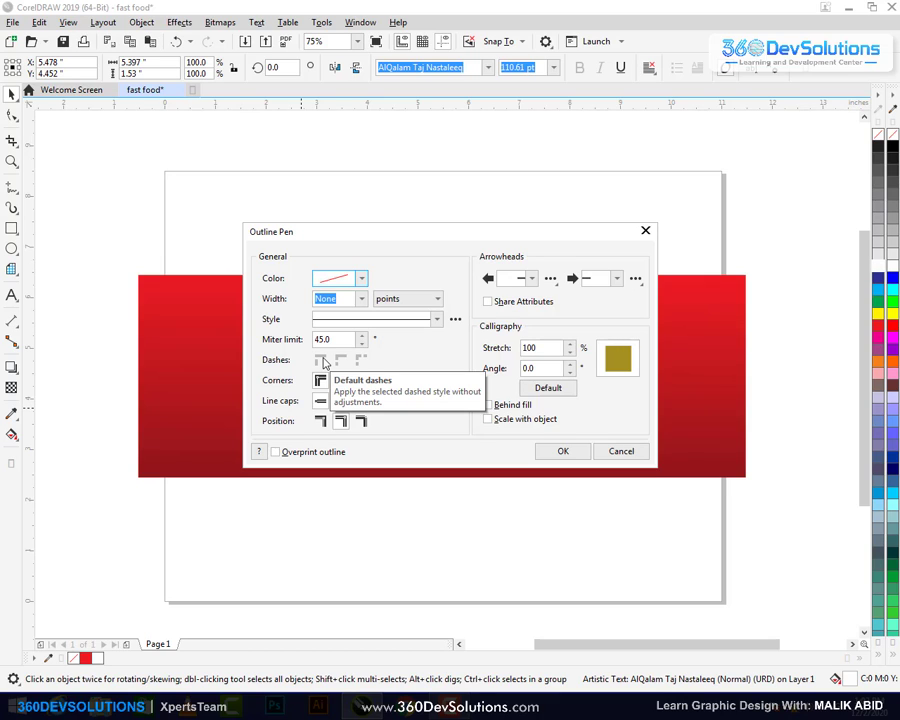
Give the title's outline round corners and draw it behind the fill
left_click(360, 299)
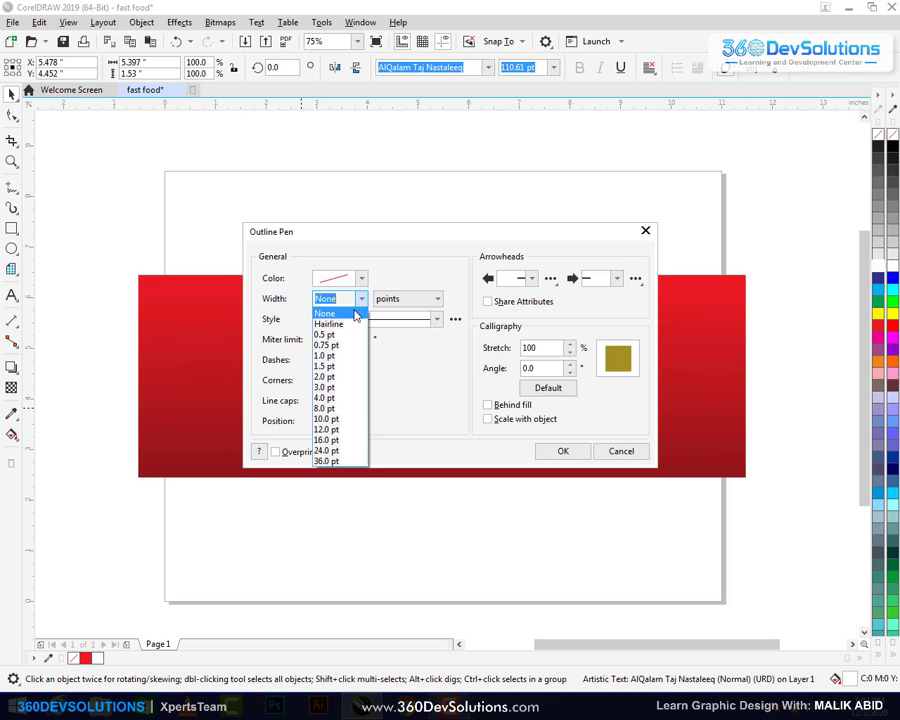
left_click(346, 375)
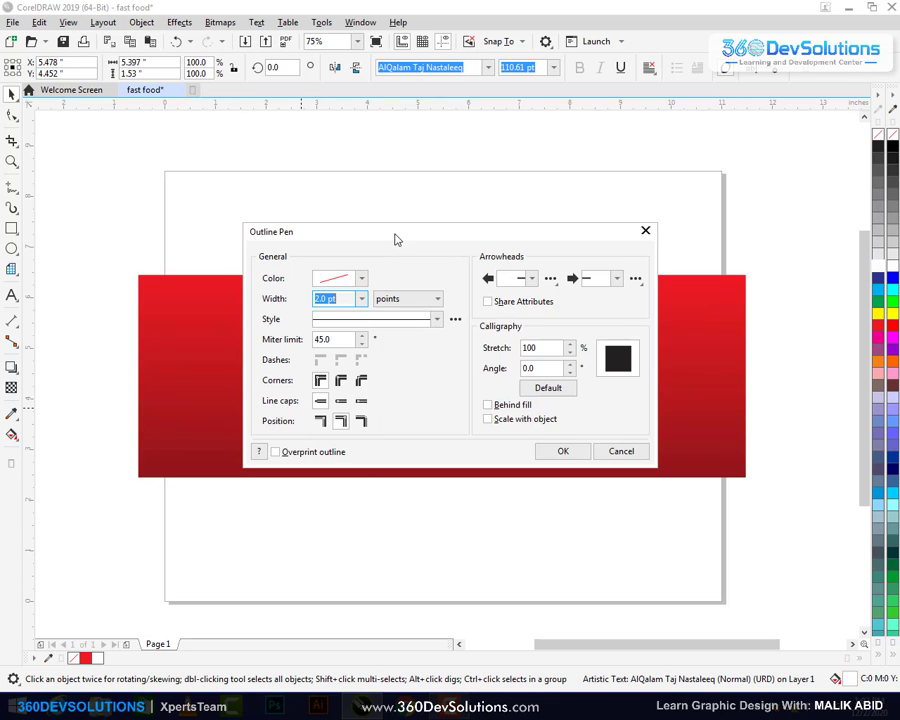
left_click_drag(395, 239, 514, 109)
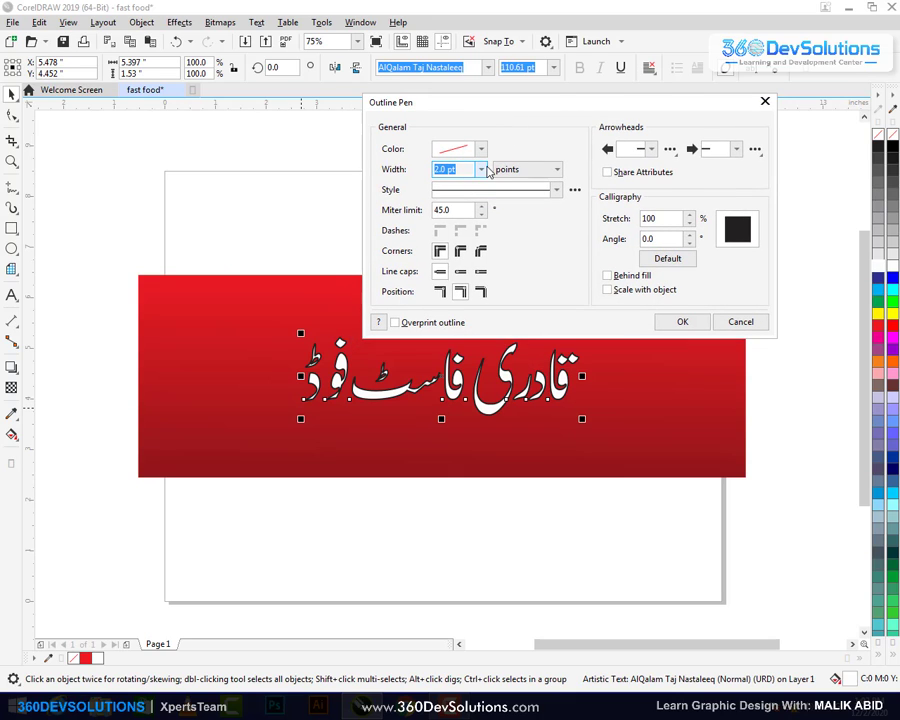
left_click(482, 170)
left_click(464, 257)
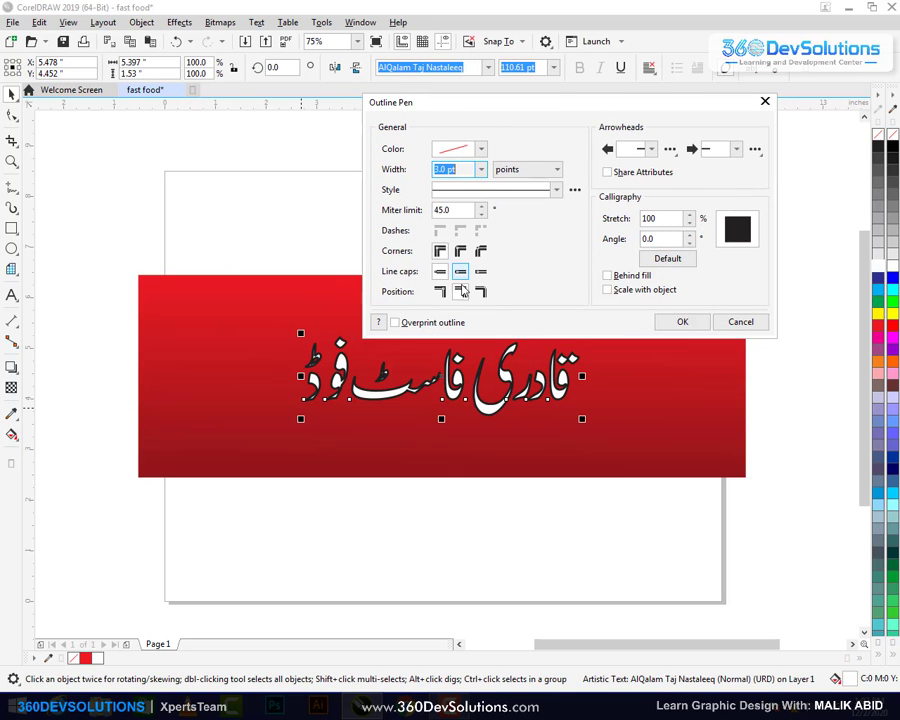
left_click(460, 250)
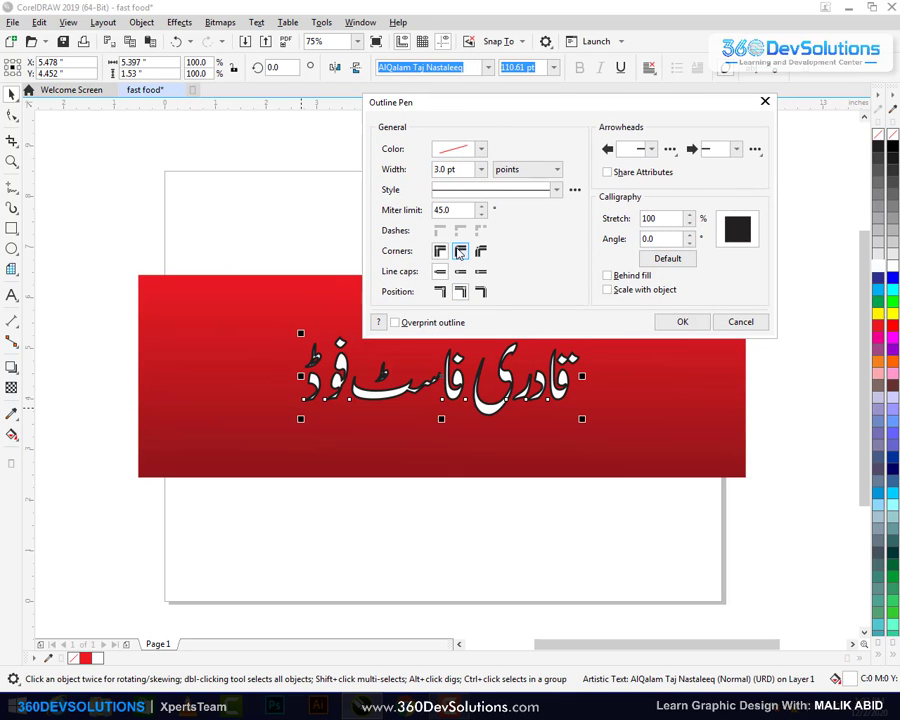
left_click(607, 275)
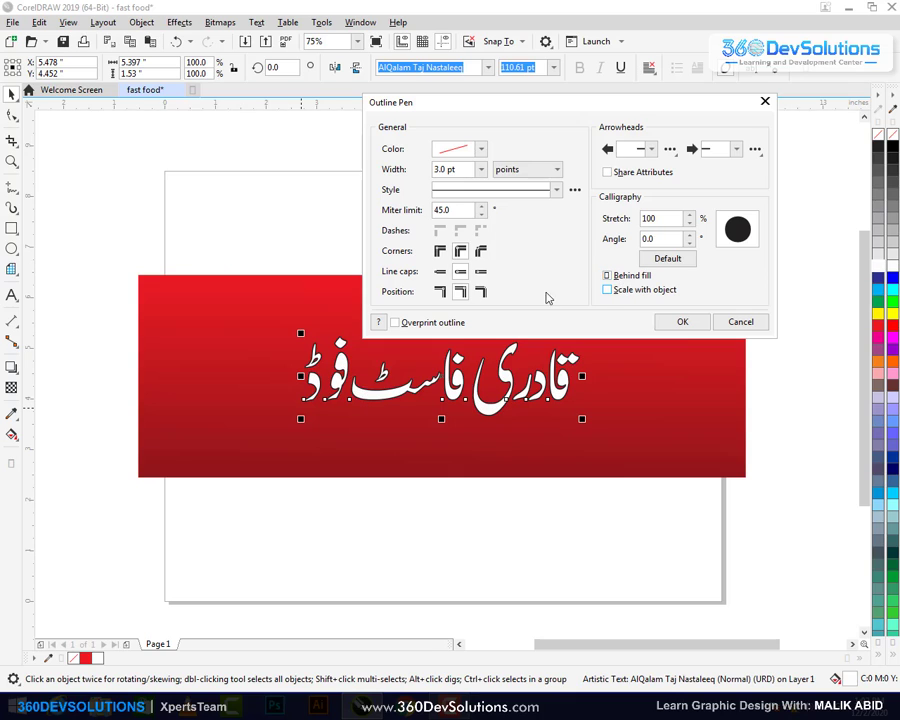
Set the title's outline width to 6 pt and apply it
left_click(481, 170)
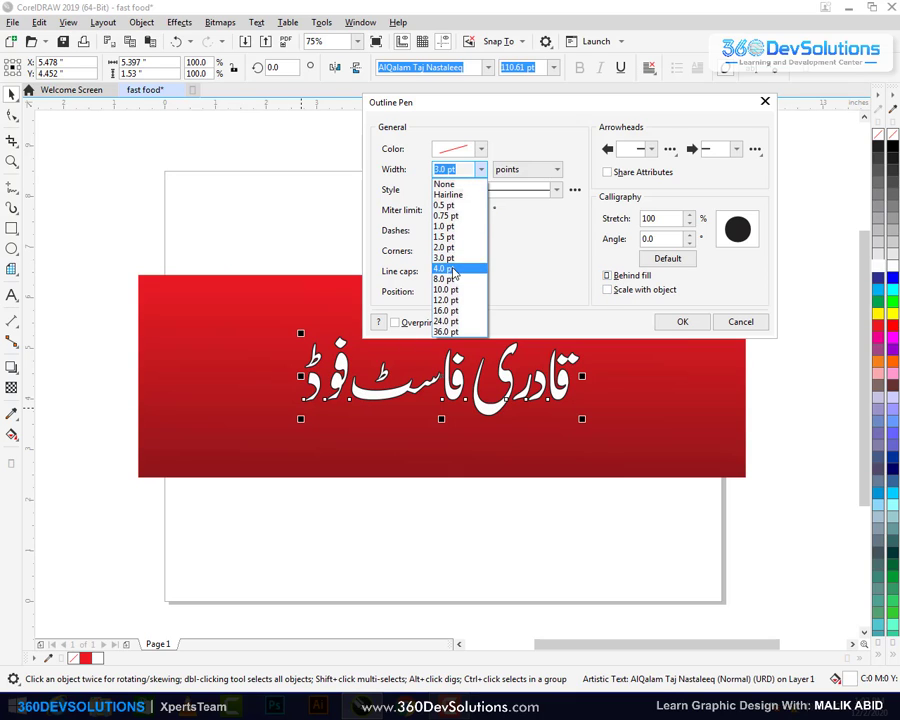
left_click(451, 270)
left_click(481, 170)
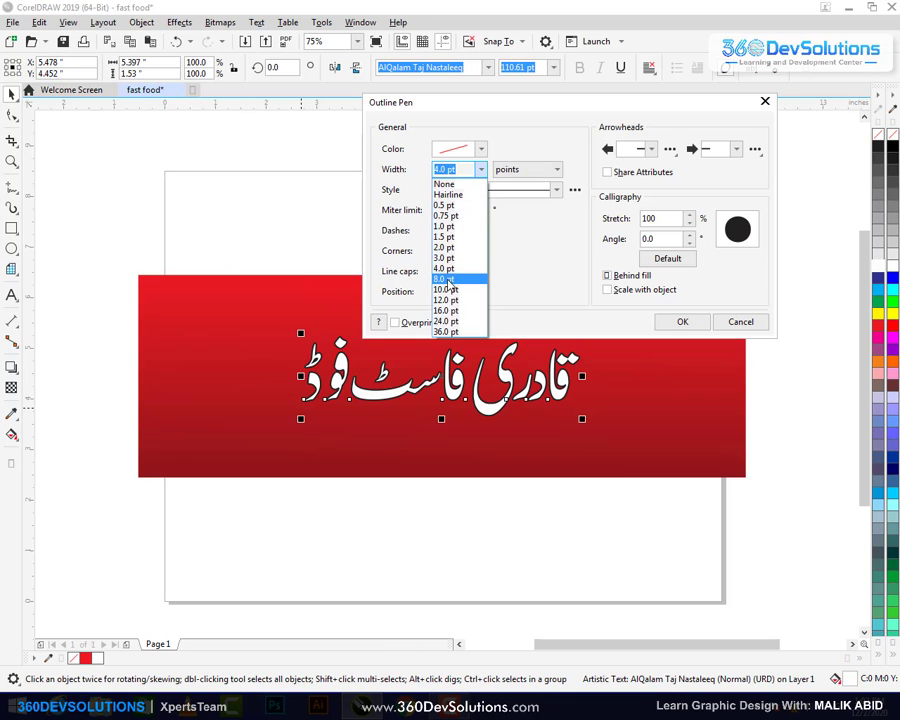
left_click(449, 280)
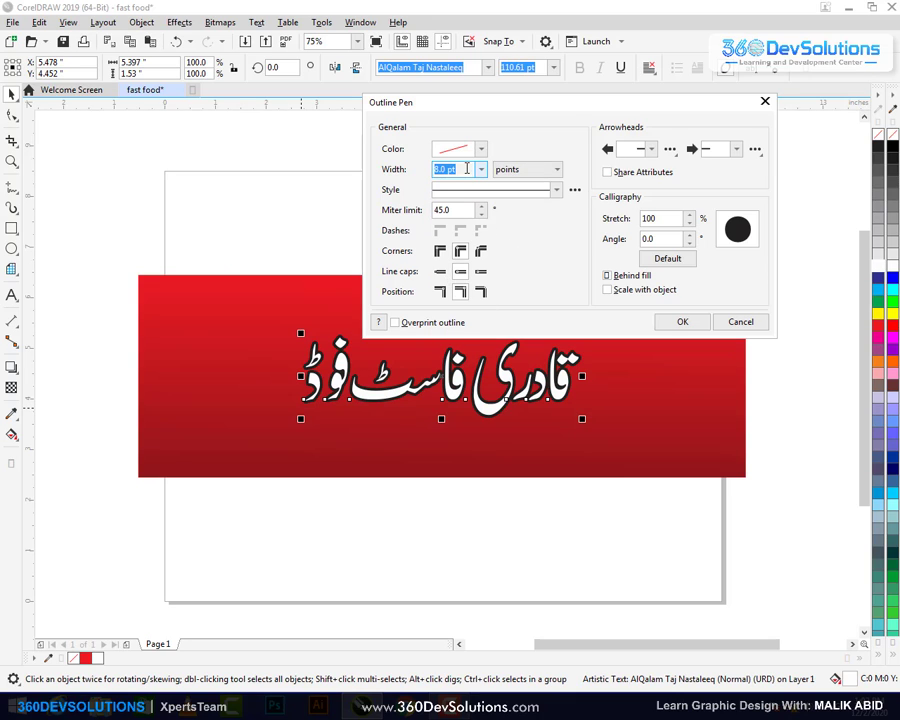
type("6")
key("Return")
left_click(464, 234)
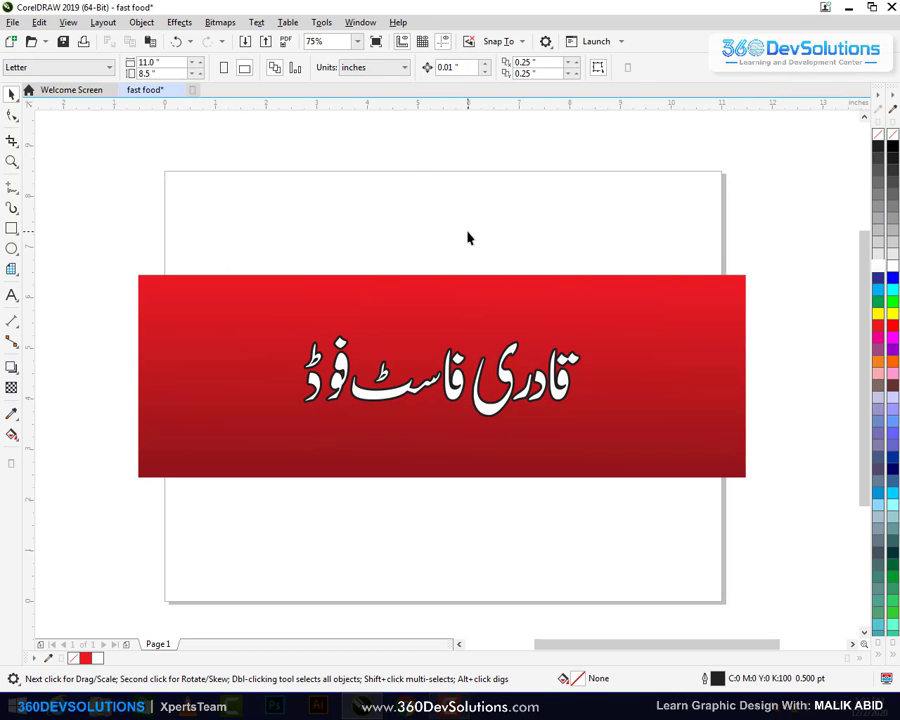
Drop a duplicate of the Urdu title just below the original and fill it yellow
left_click(566, 385)
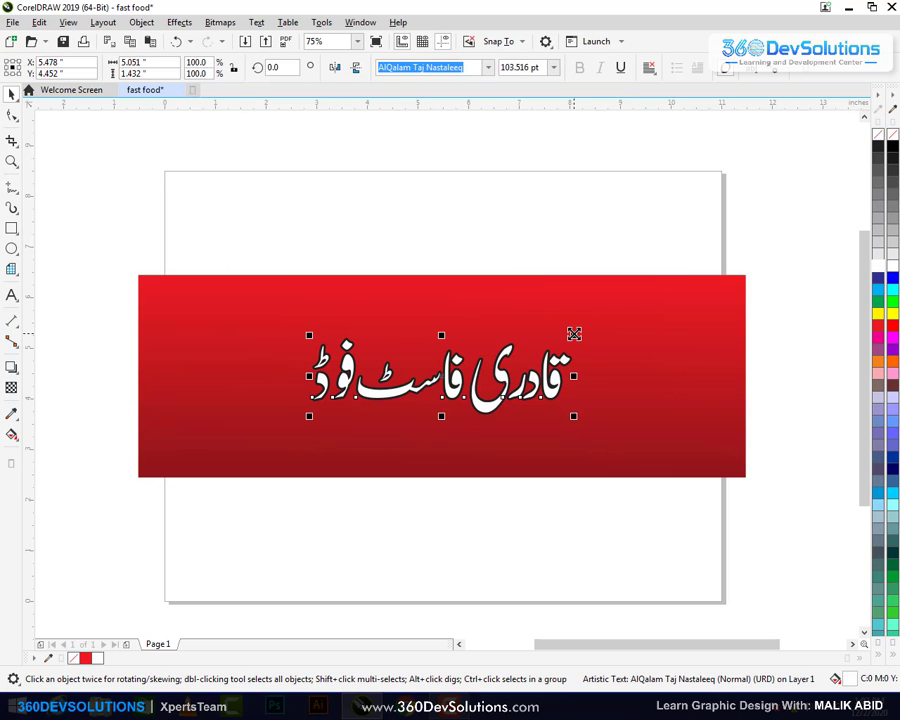
left_click(524, 257)
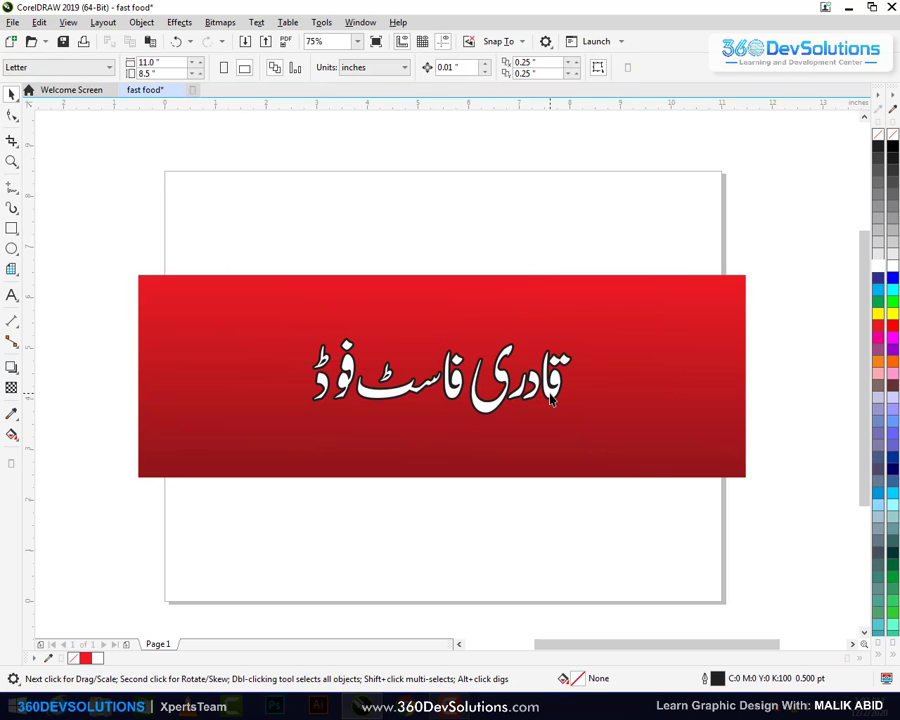
left_click(550, 398)
left_click_drag(550, 394, 556, 352)
left_click_drag(556, 352, 556, 409)
right_click(556, 409)
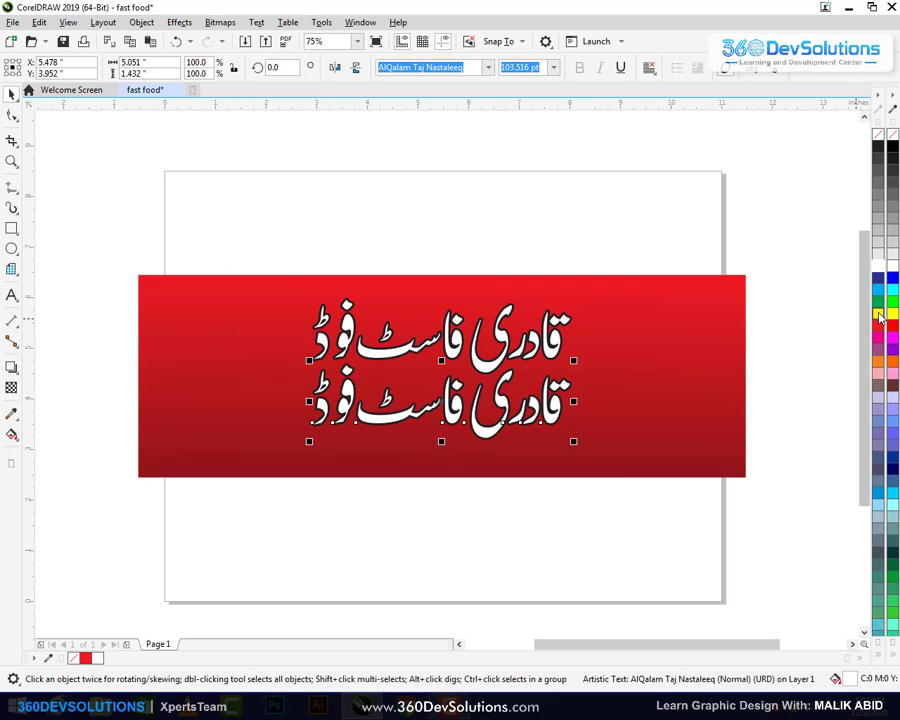
left_click(632, 191)
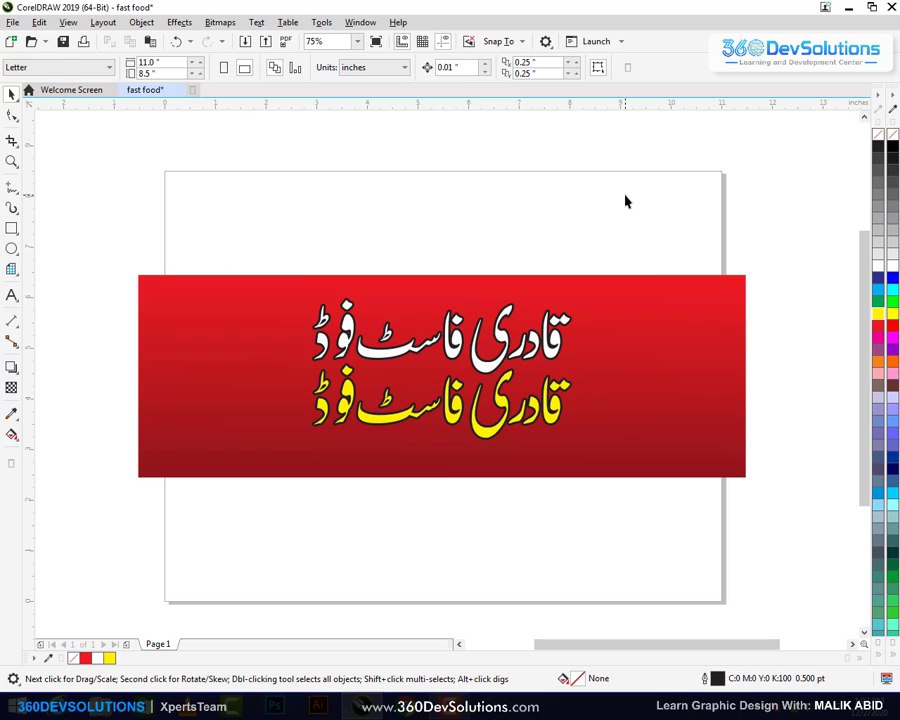
Delete the white original title, leaving the yellow copy selected
left_click_drag(646, 193, 288, 377)
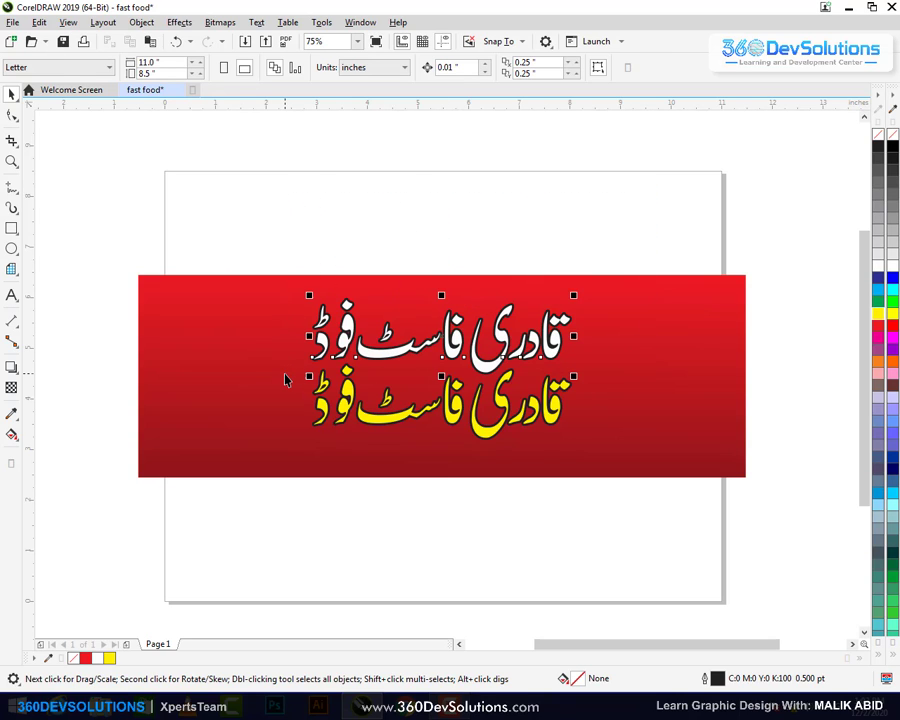
key("Delete")
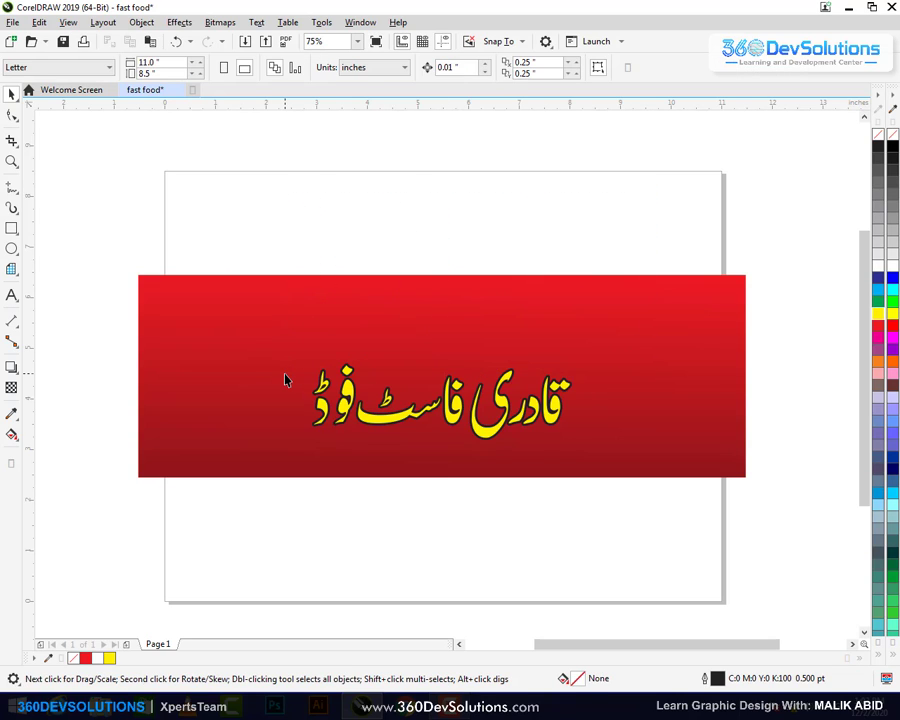
left_click(381, 430)
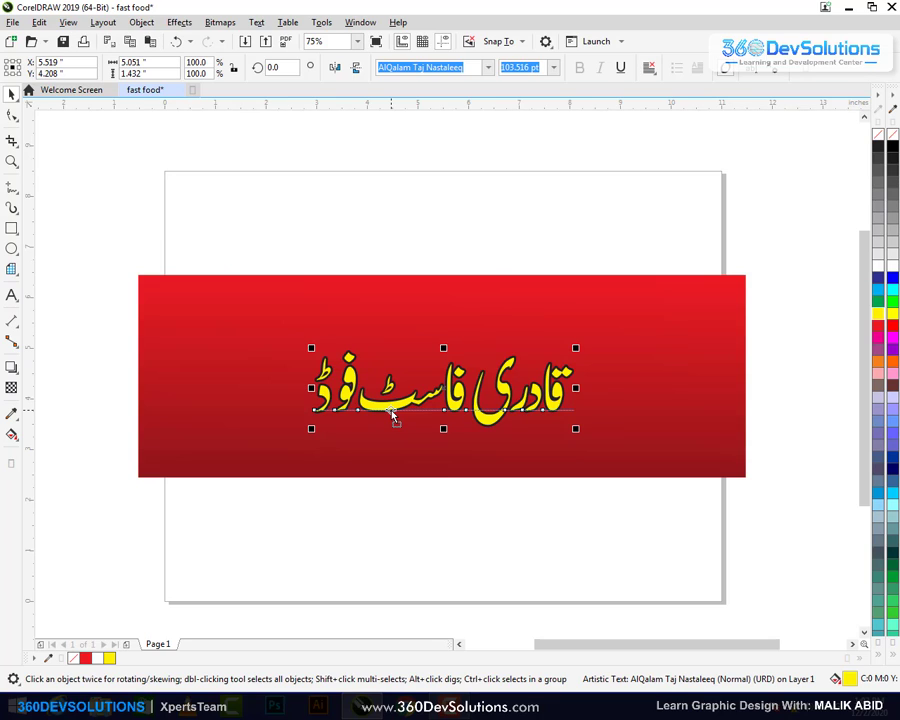
Add a medium glow shadow preset to the Urdu title, keeping full opacity
left_click(13, 370)
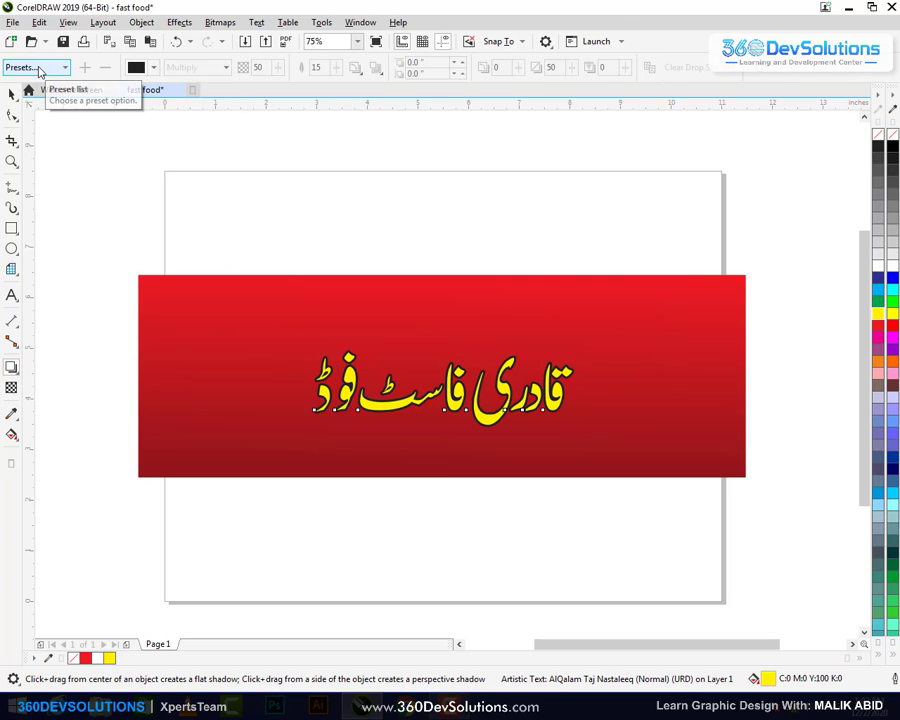
left_click(40, 69)
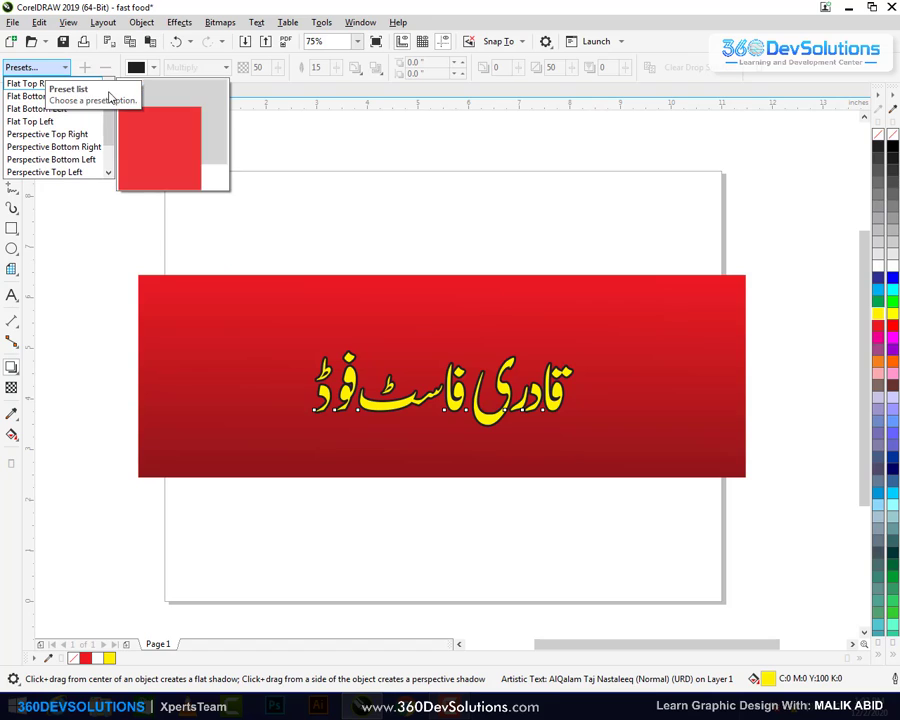
left_click_drag(111, 134, 112, 197)
mouse_move(65, 177)
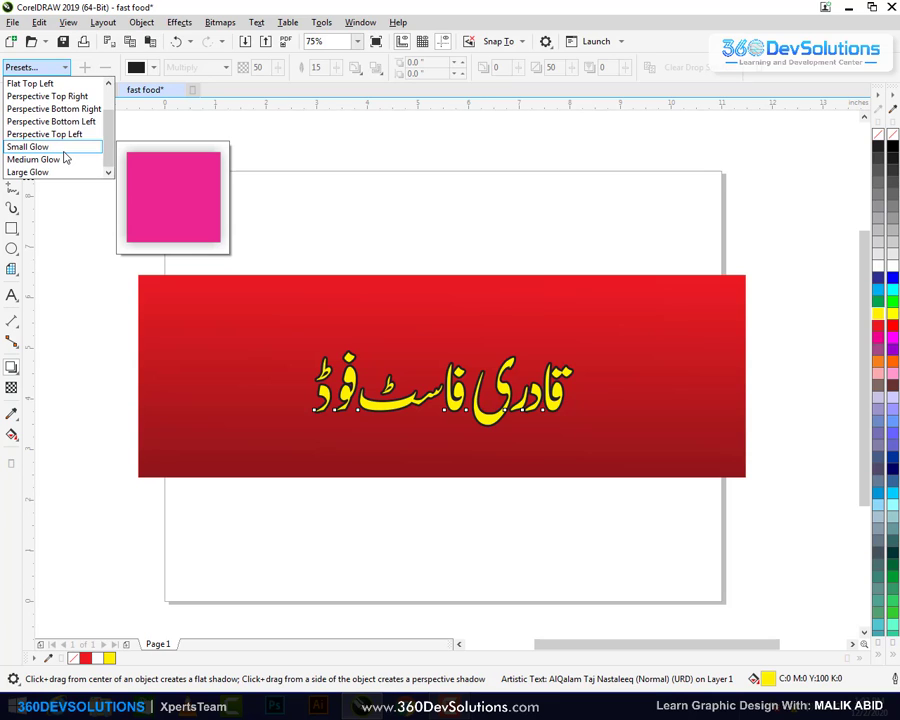
left_click(67, 163)
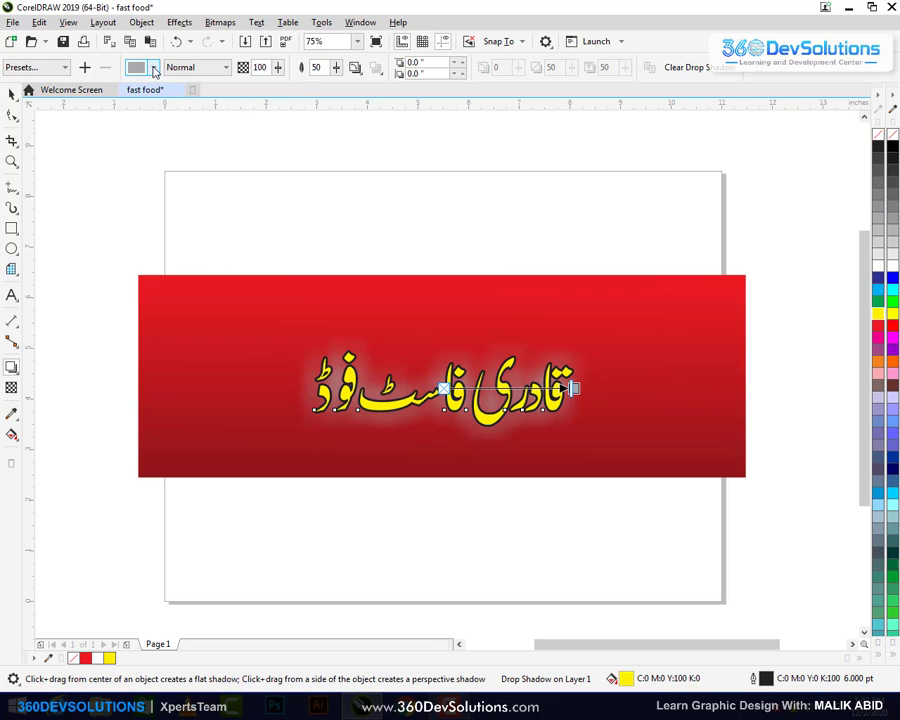
left_click(155, 68)
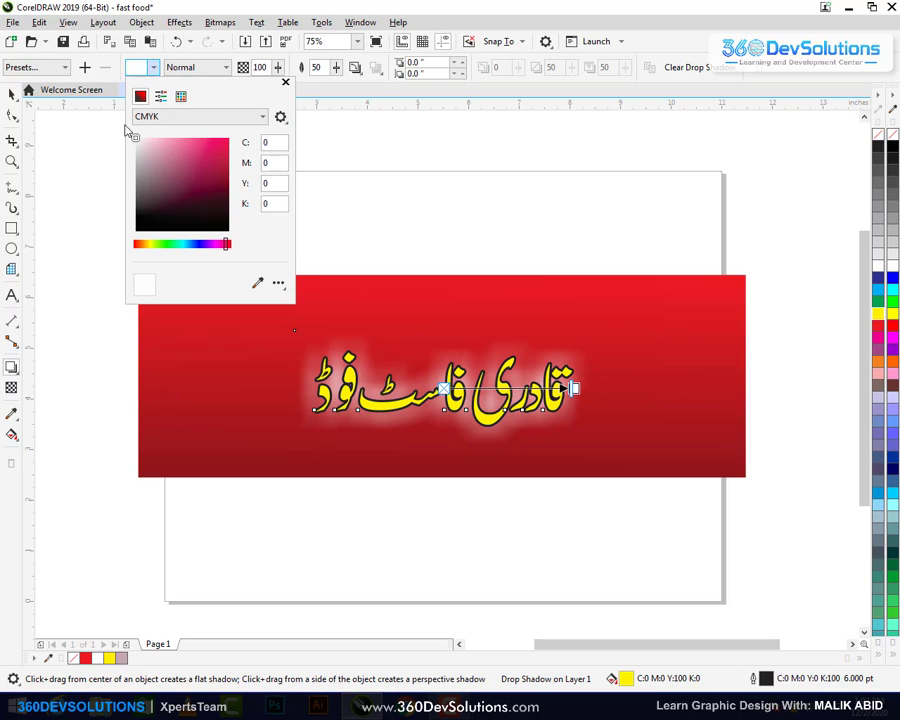
left_click(187, 74)
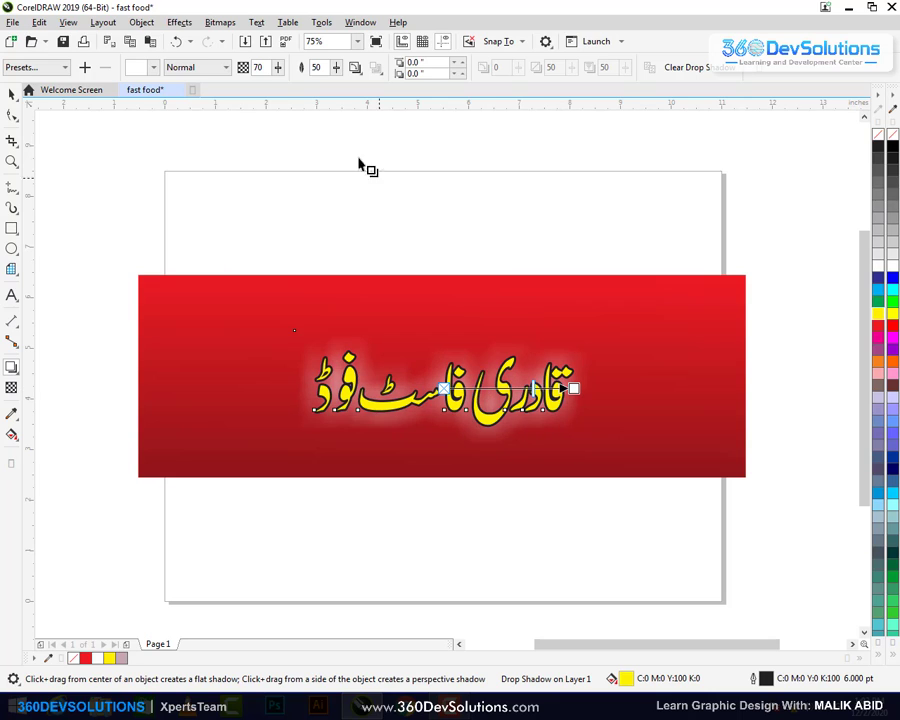
mouse_move(278, 67)
left_mouse_down()
mouse_move(290, 73)
mouse_move(252, 80)
mouse_move(311, 172)
mouse_move(265, 84)
left_mouse_up()
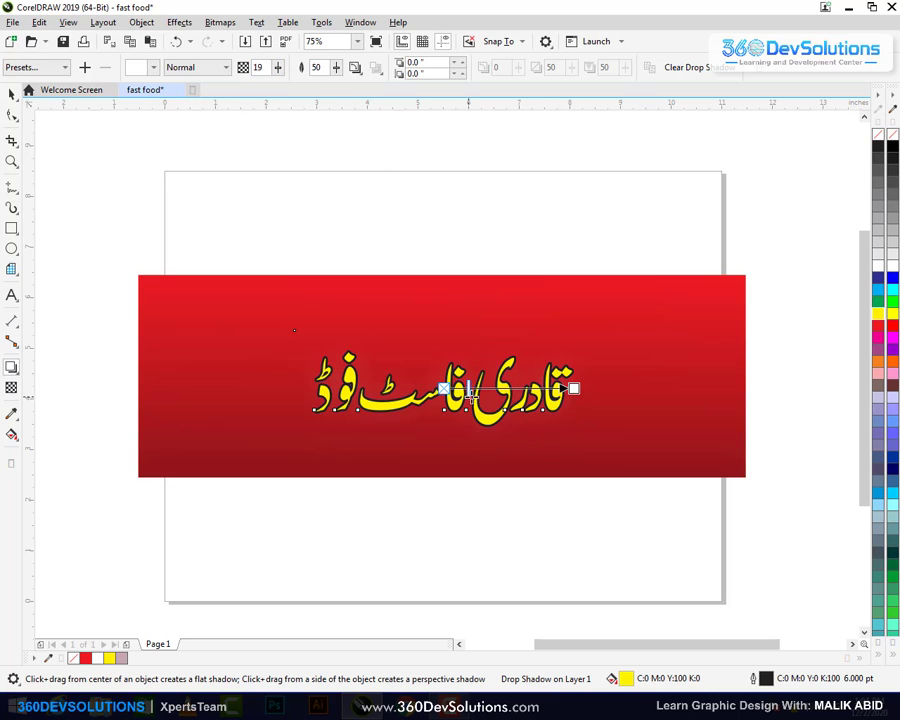
left_click_drag(497, 388, 556, 388)
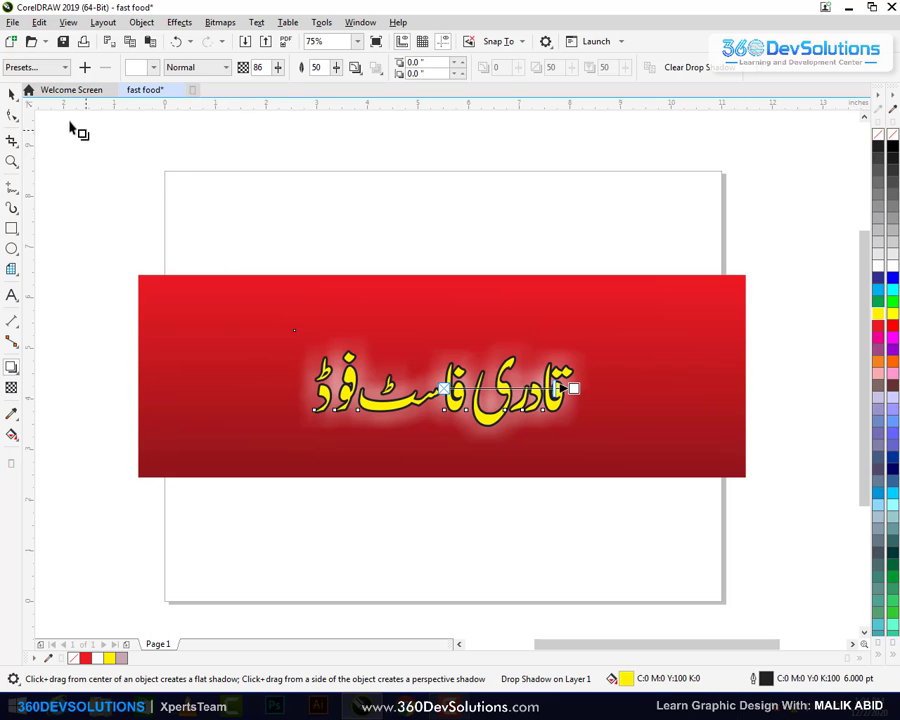
left_click(12, 93)
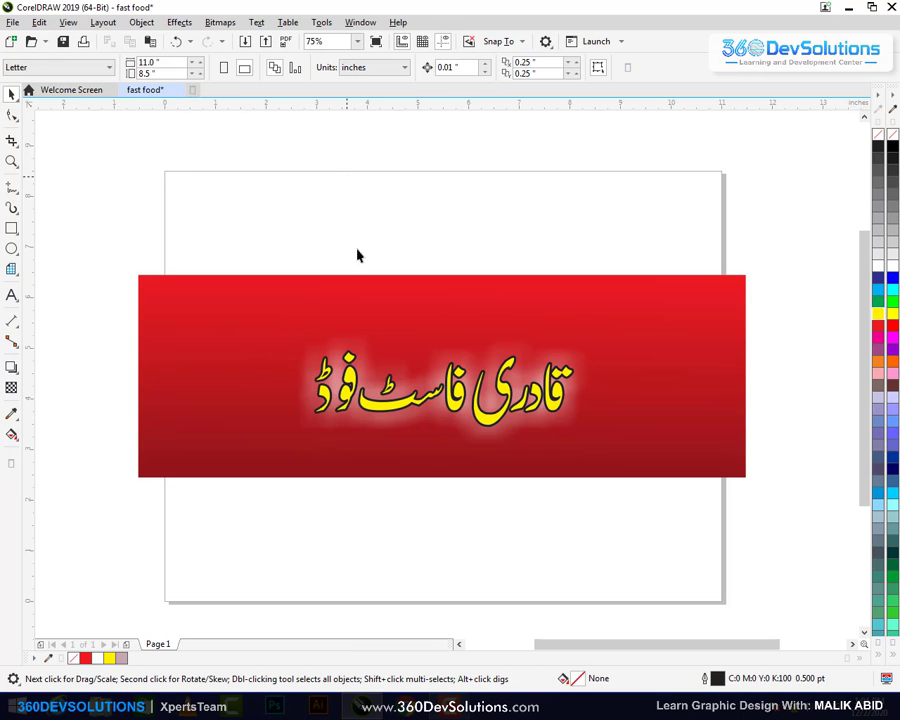
Move the Urdu title higher on the banner and clear its drop shadow
left_click_drag(400, 395, 400, 330)
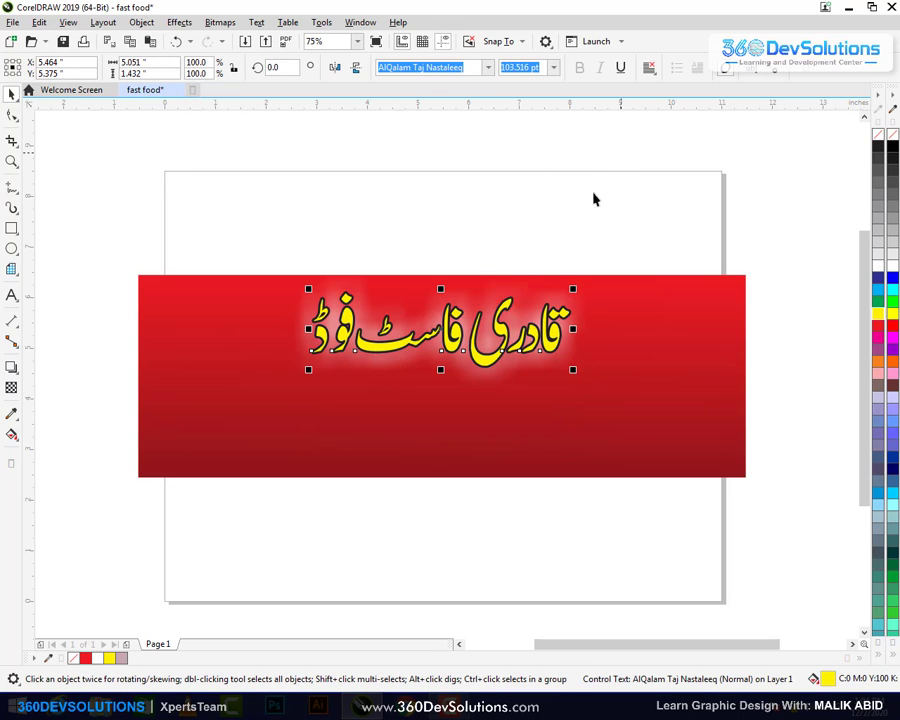
left_click(11, 367)
left_click(560, 300)
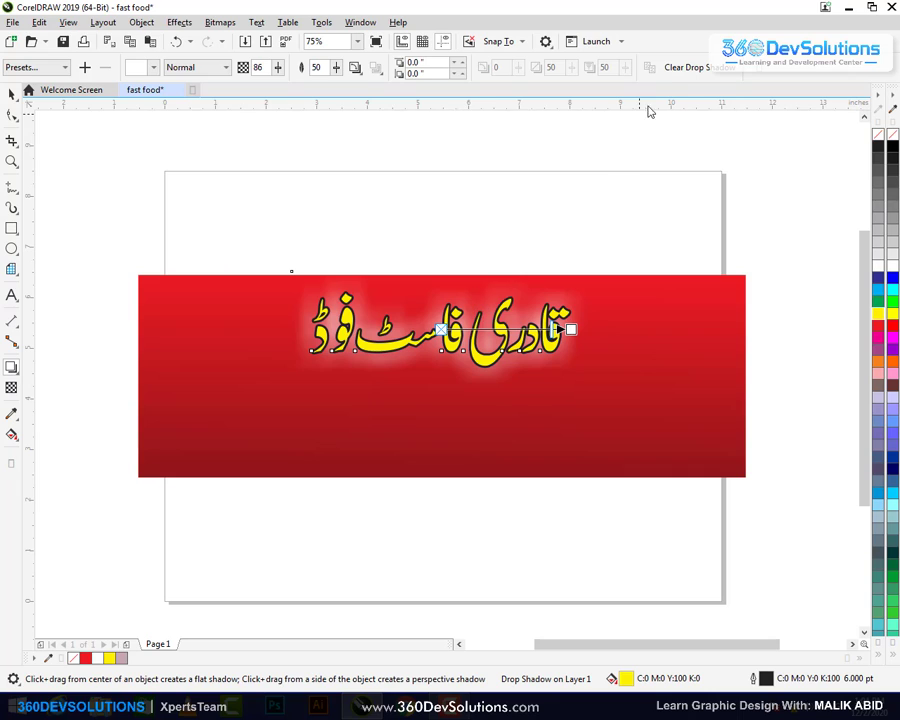
left_click(684, 68)
left_click(12, 93)
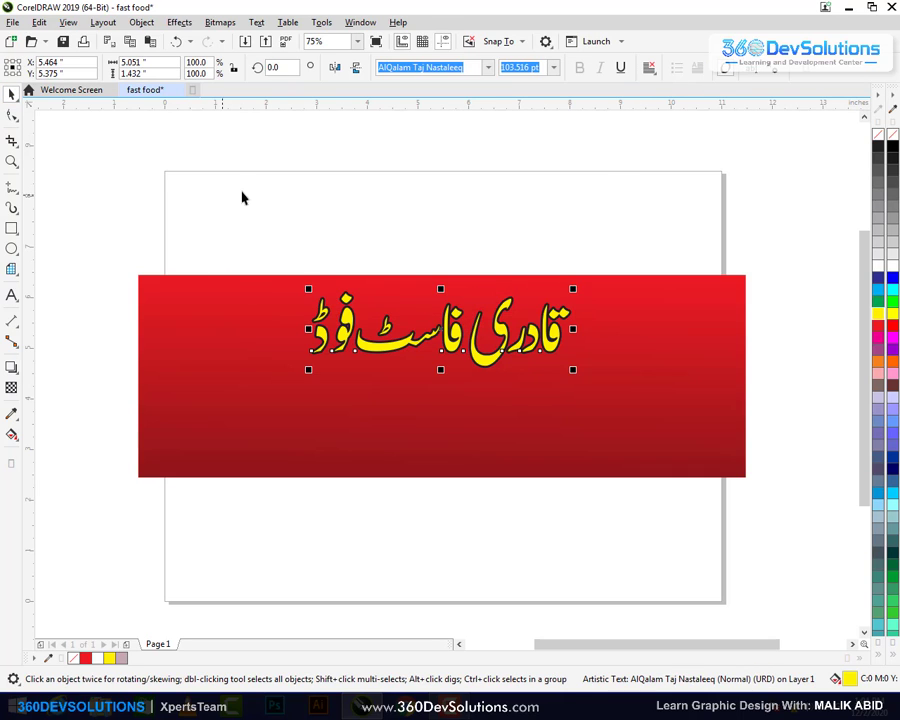
left_click(250, 200)
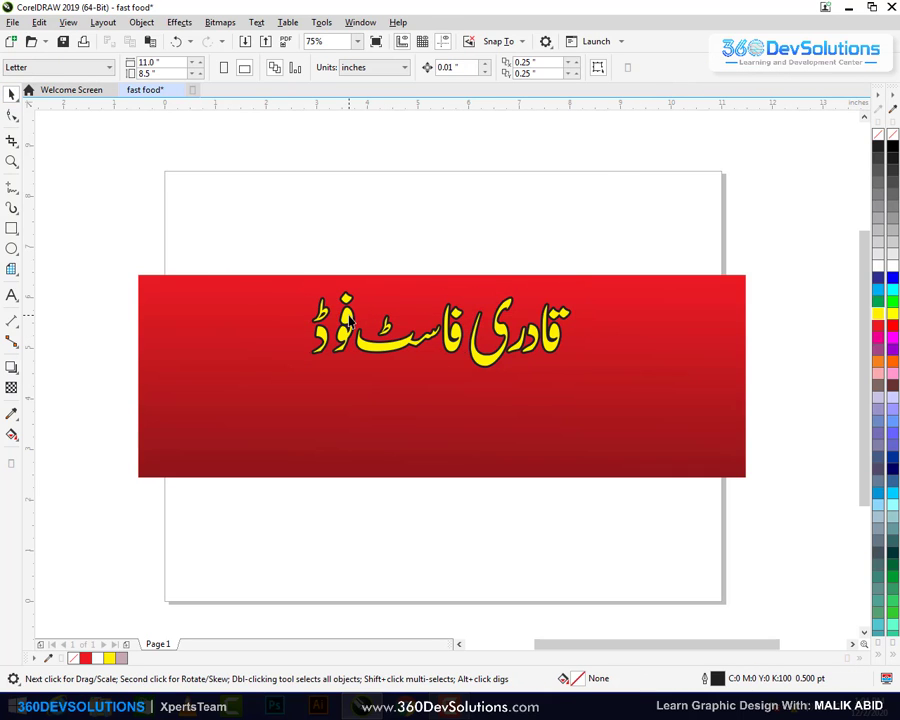
Drop a copy of the title below it with white fill and white outline
left_click_drag(350, 322, 350, 402)
right_click(350, 402)
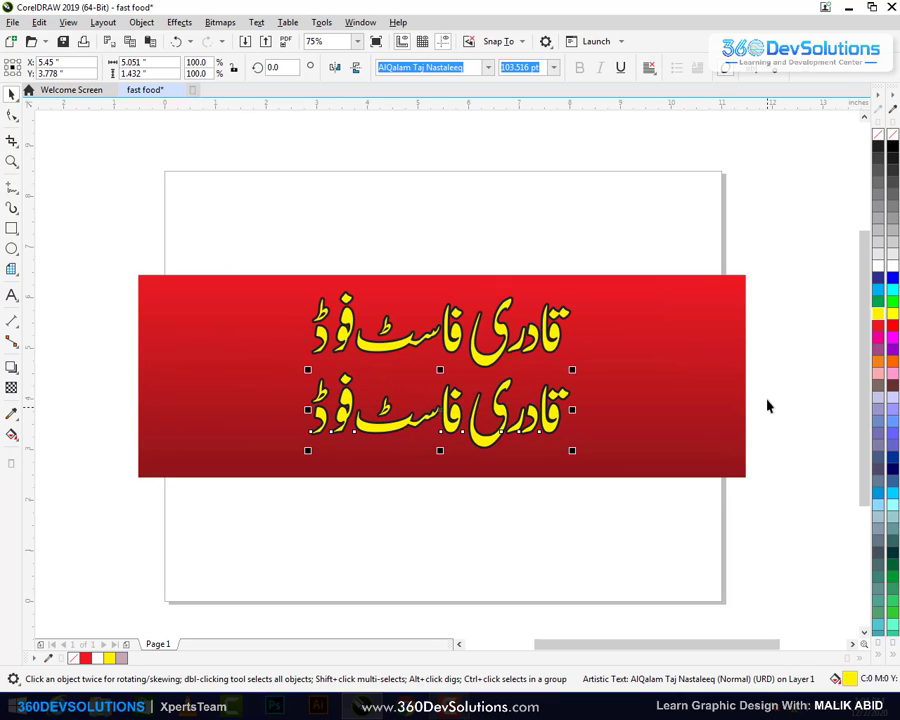
left_click(878, 265)
right_click(878, 265)
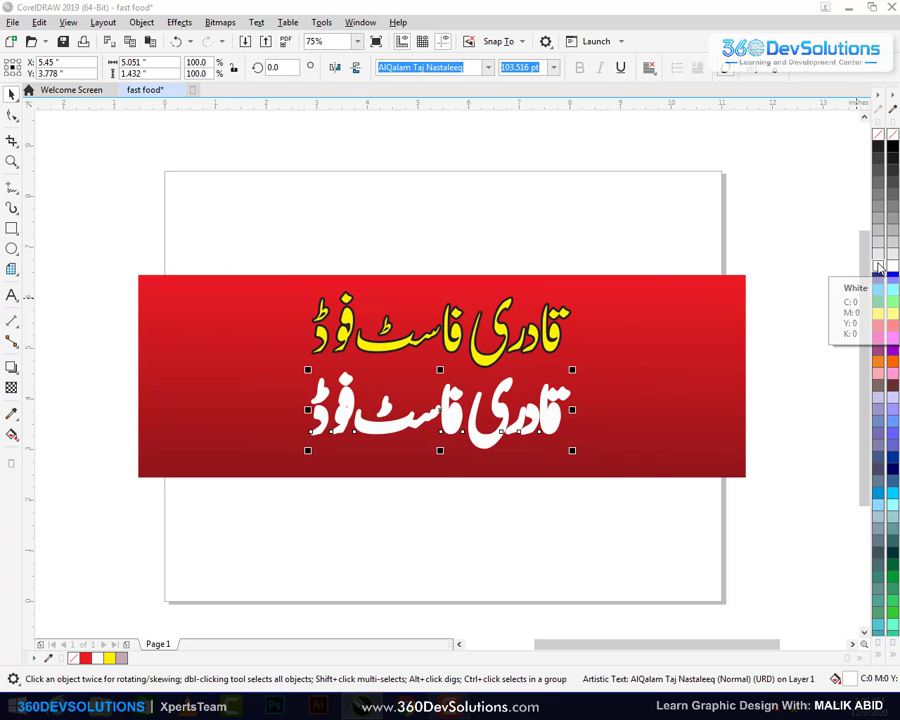
key("F12")
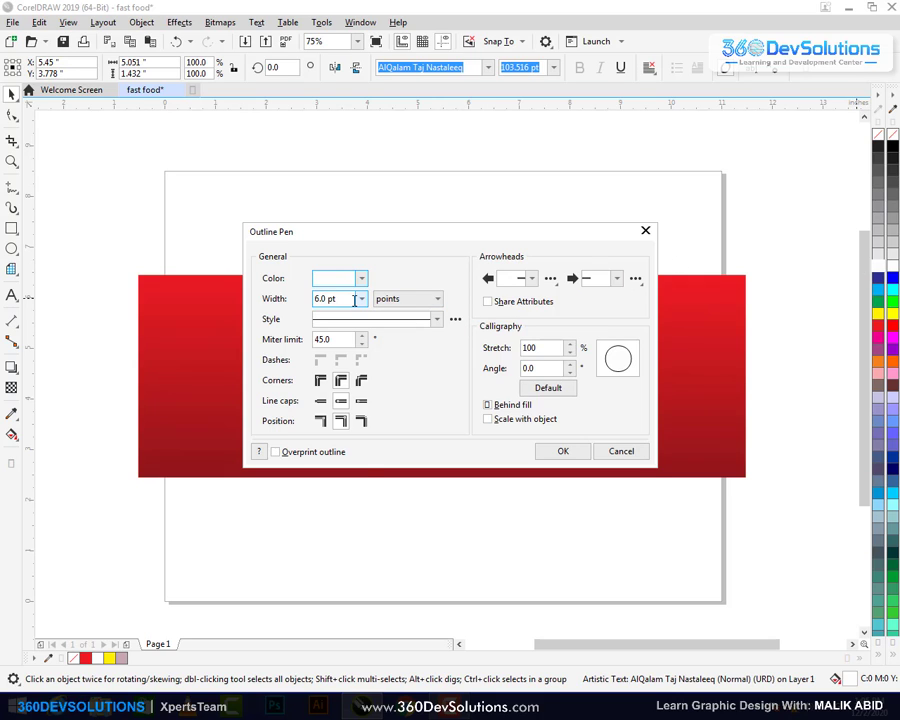
Set the white copy's outline width to 8.0 pt
left_click(362, 298)
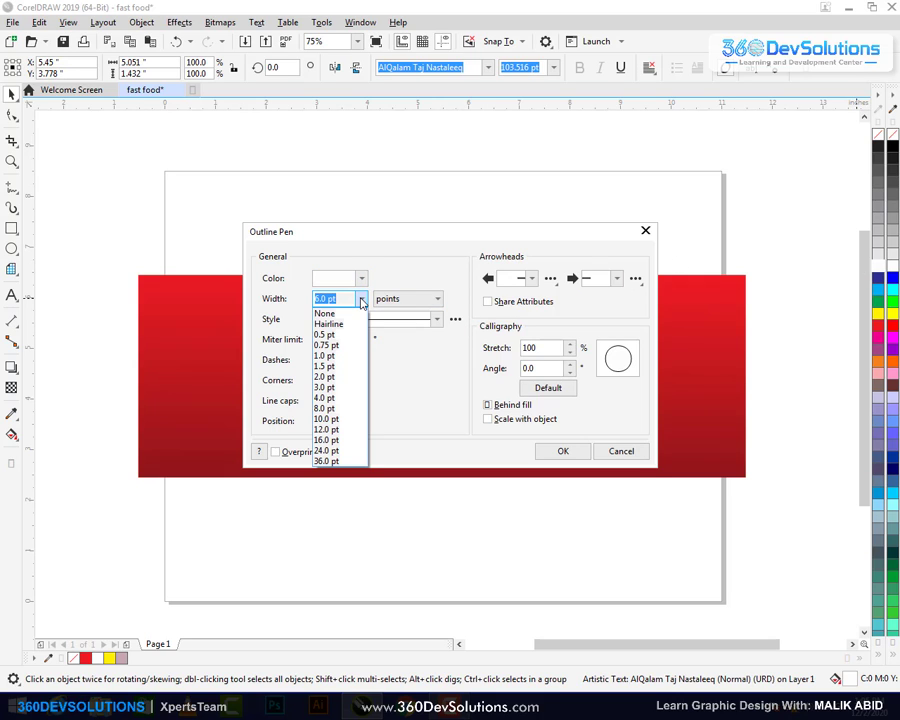
left_click(353, 409)
left_click(563, 451)
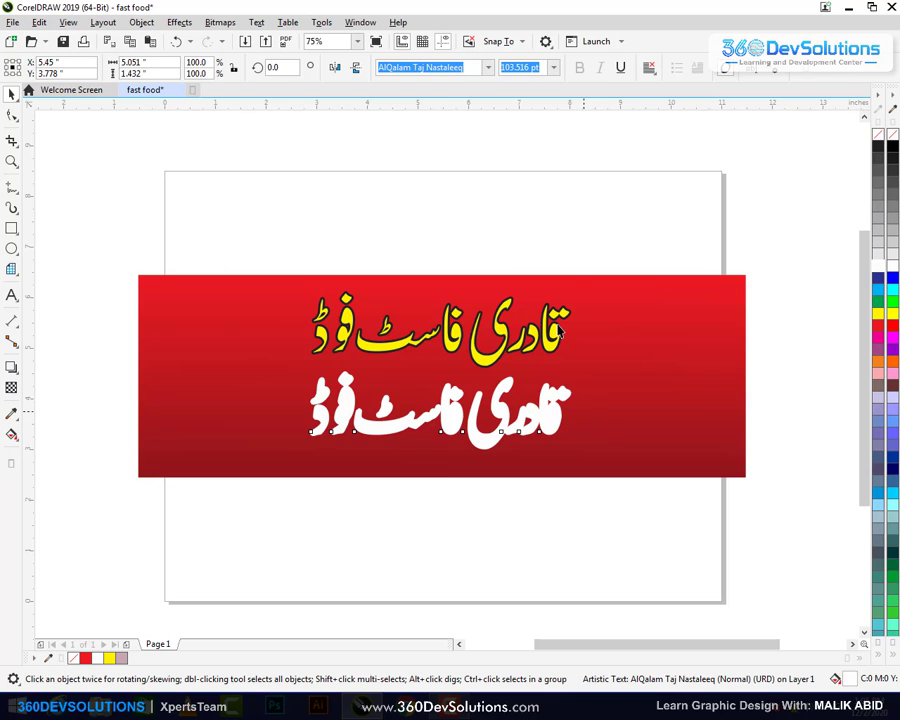
left_click(402, 186)
Convert the white copy to a bitmap at 500 dpi resolution
left_click(548, 420)
left_click(222, 22)
left_click(258, 40)
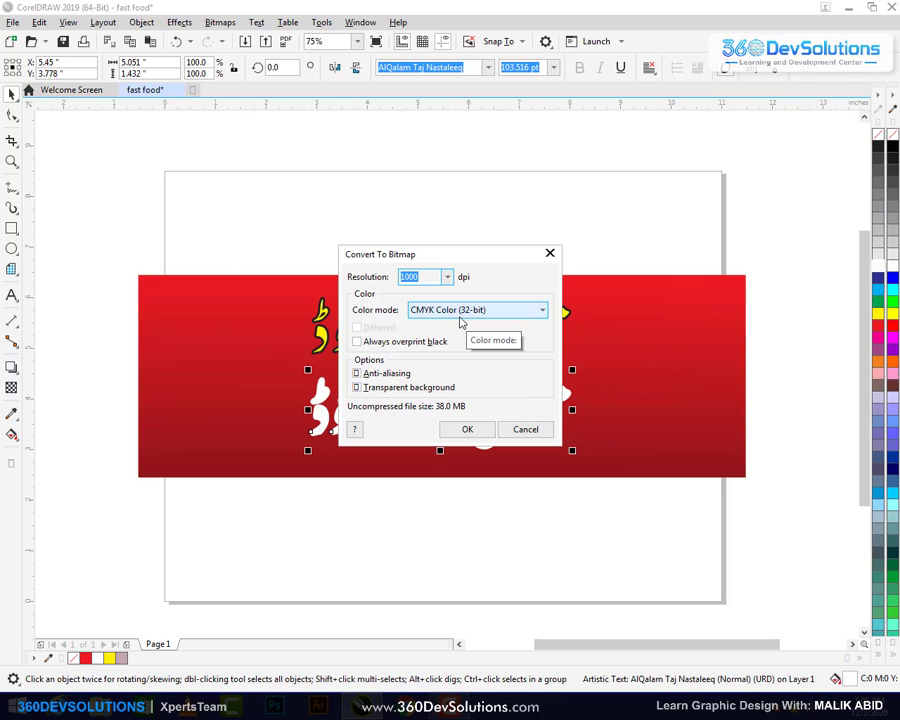
left_click(424, 279)
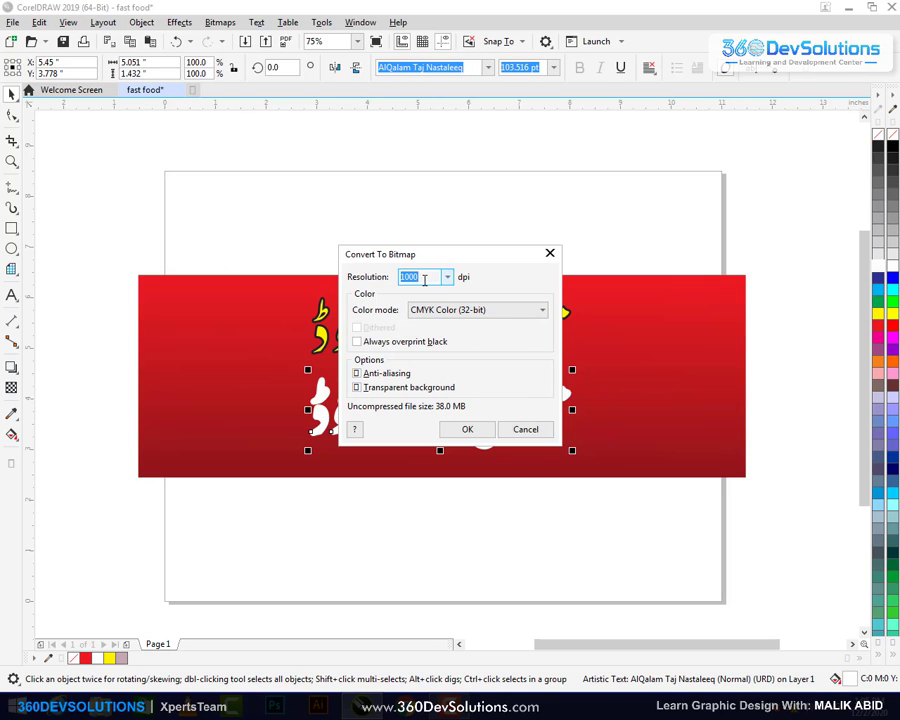
double_click(424, 279)
type("5")
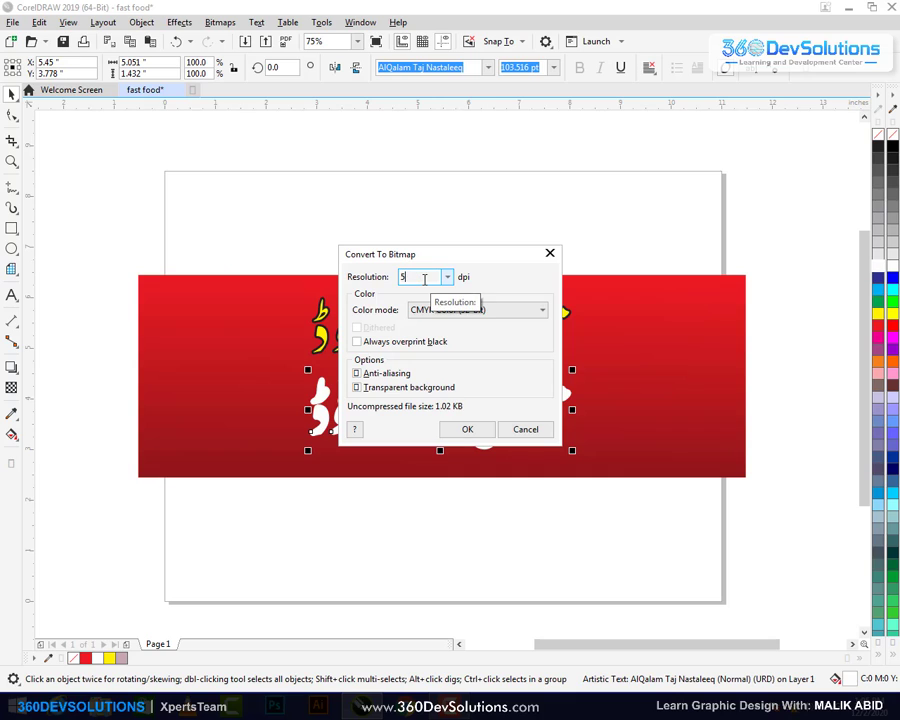
type("00")
left_click(464, 429)
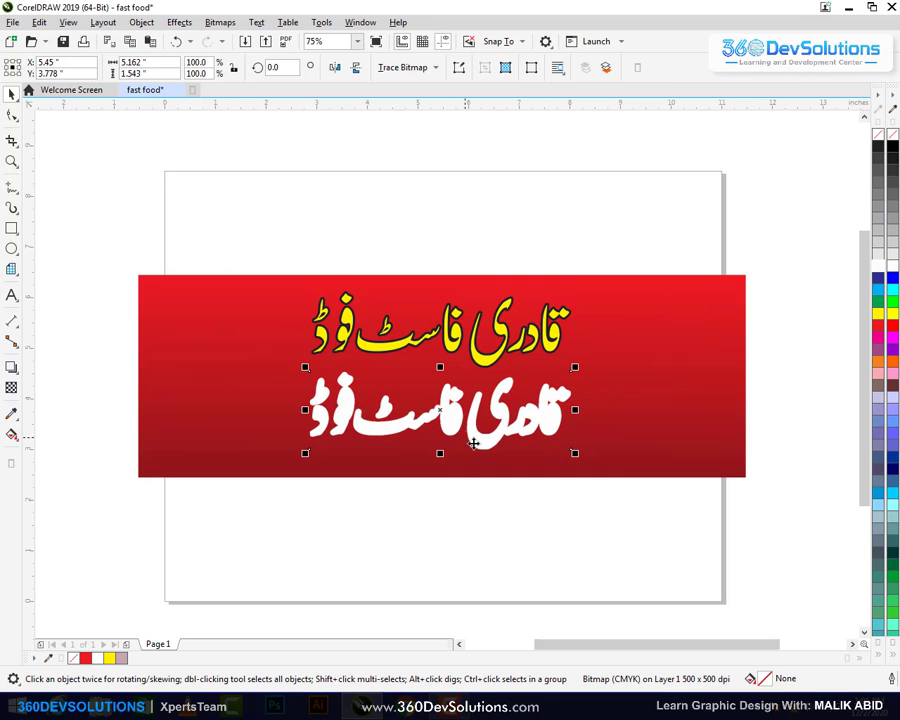
left_click(370, 200)
left_click(458, 430)
Blur the white bitmap copy with a 55-pixel Gaussian blur, then select the yellow title
left_click(180, 22)
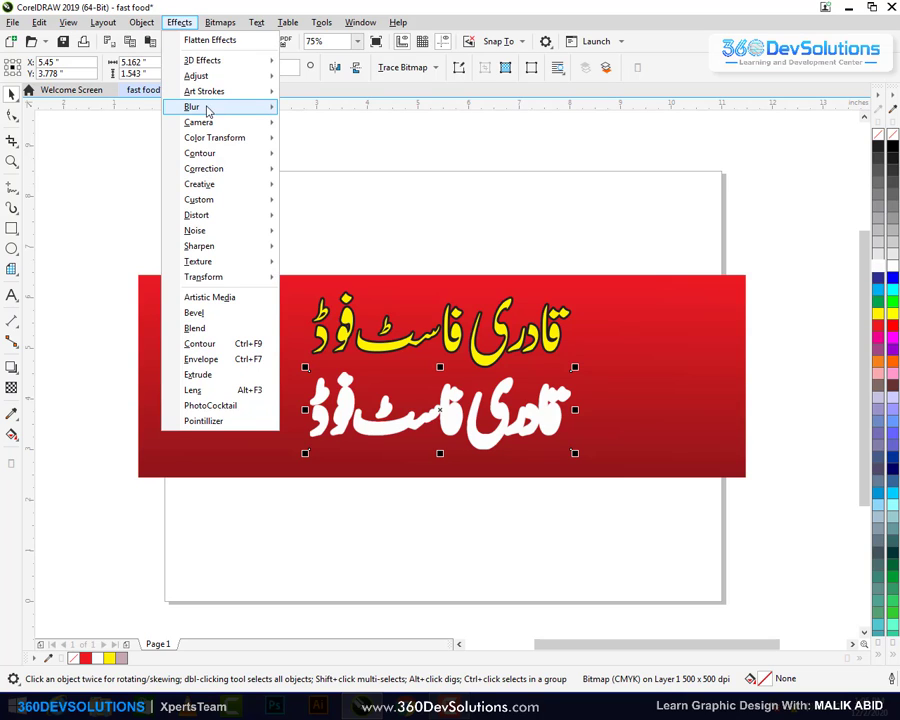
mouse_move(215, 116)
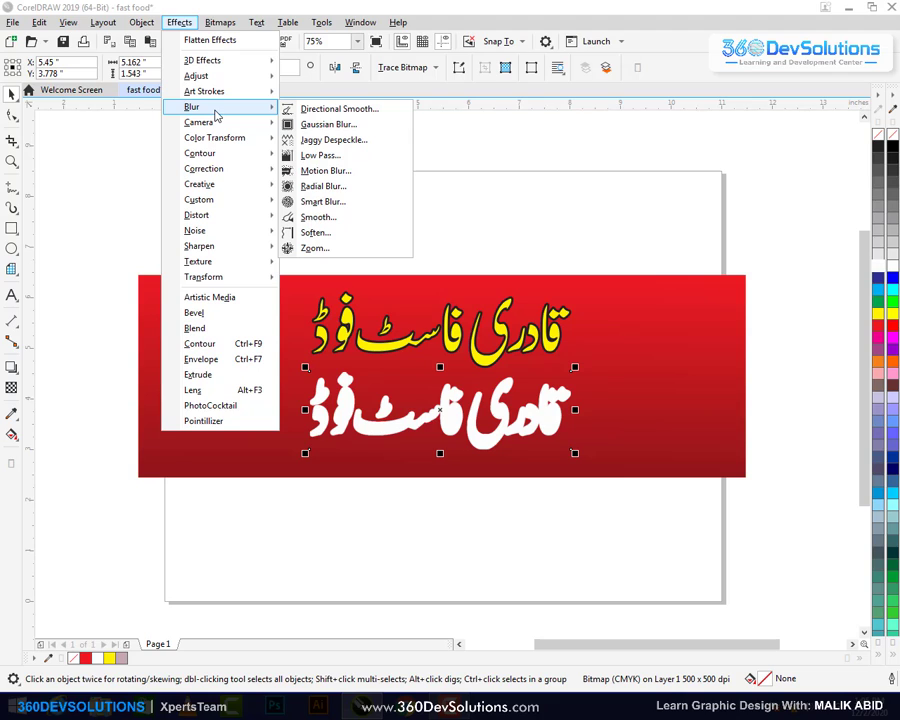
left_click(340, 124)
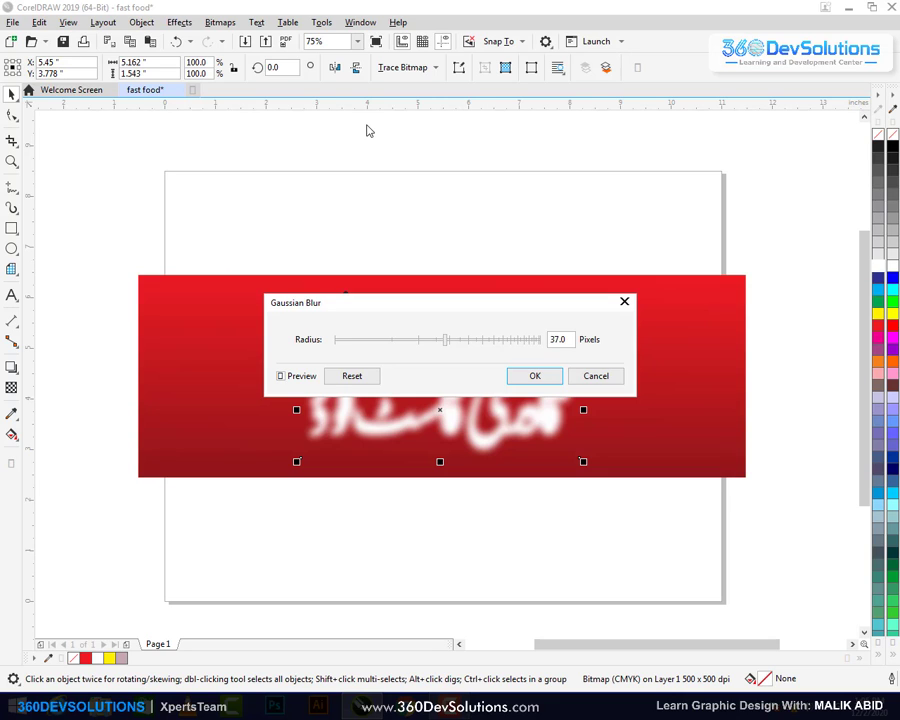
left_click_drag(557, 308, 567, 190)
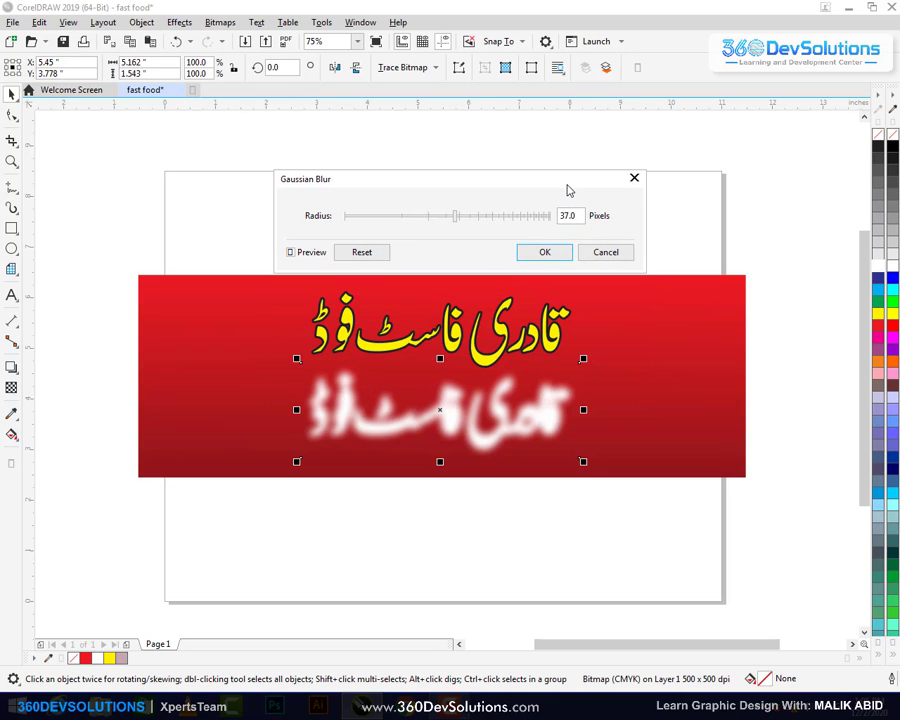
left_click(477, 216)
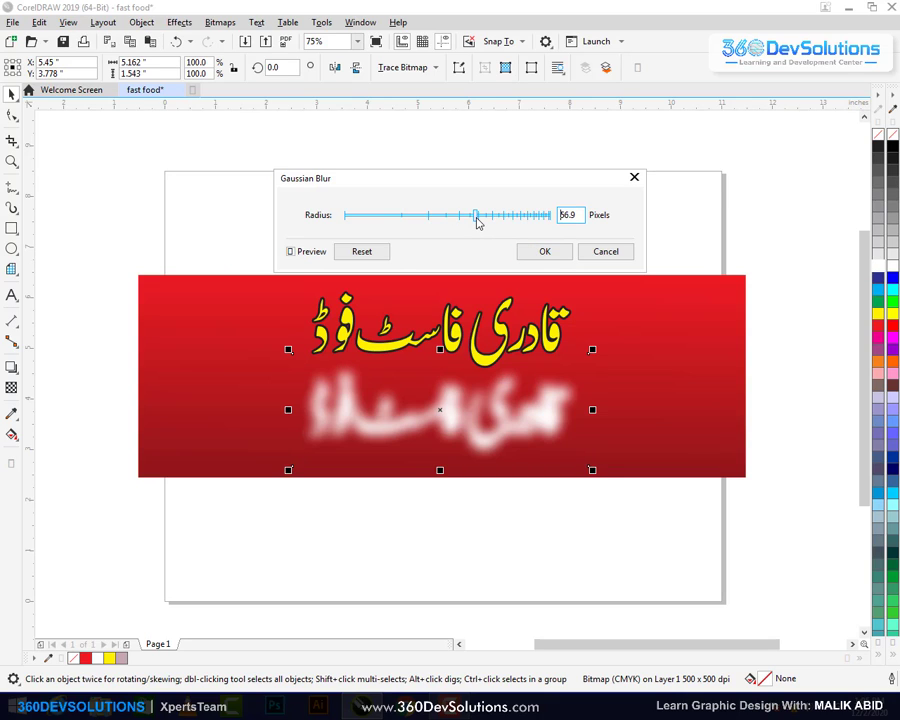
type("55")
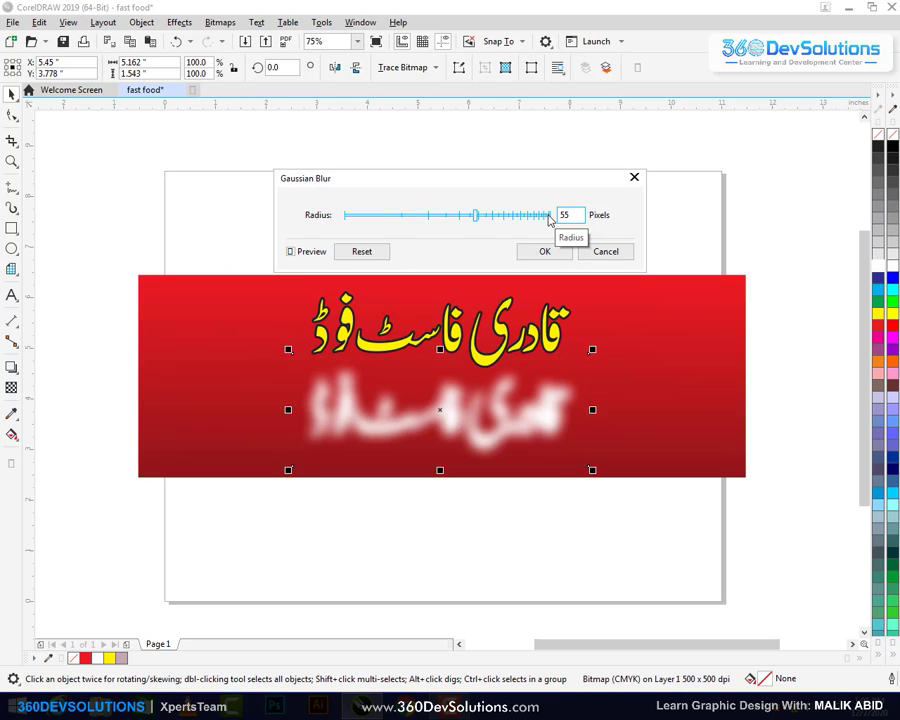
key("Return")
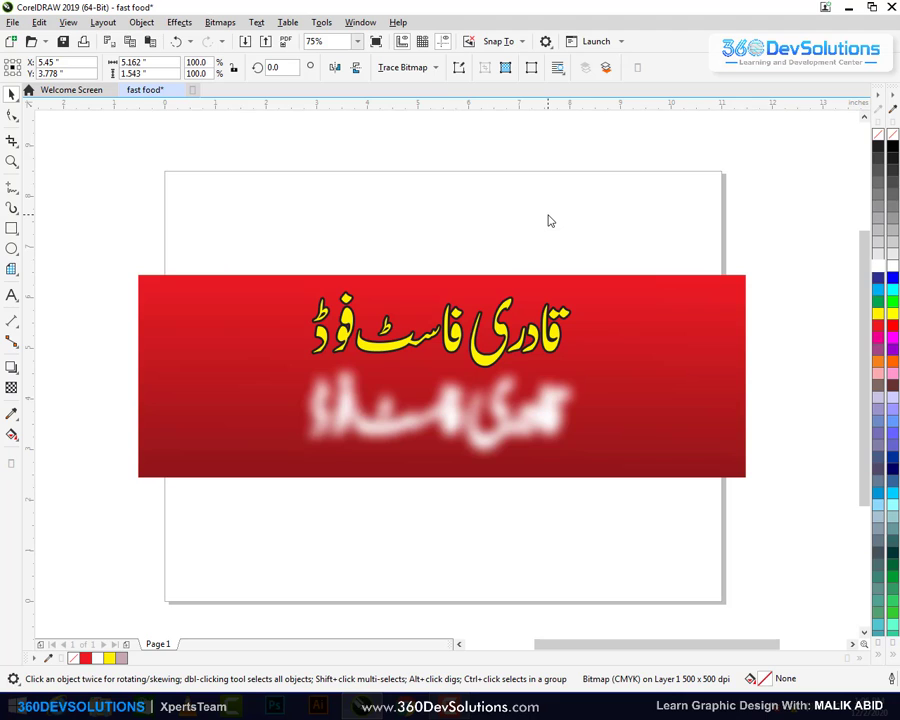
left_click(157, 130)
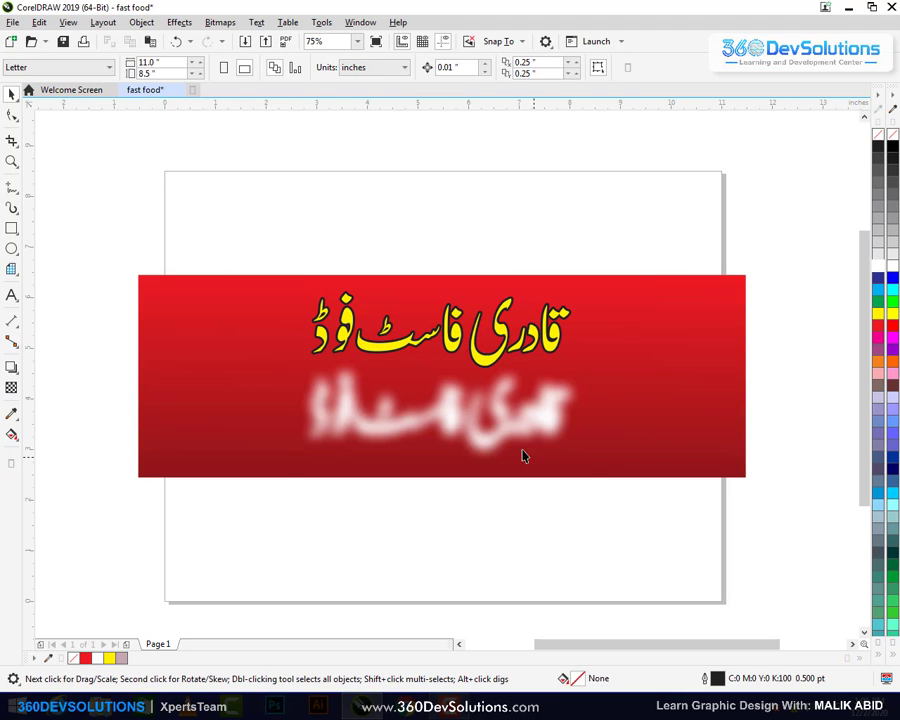
left_click(538, 430)
left_click(504, 332)
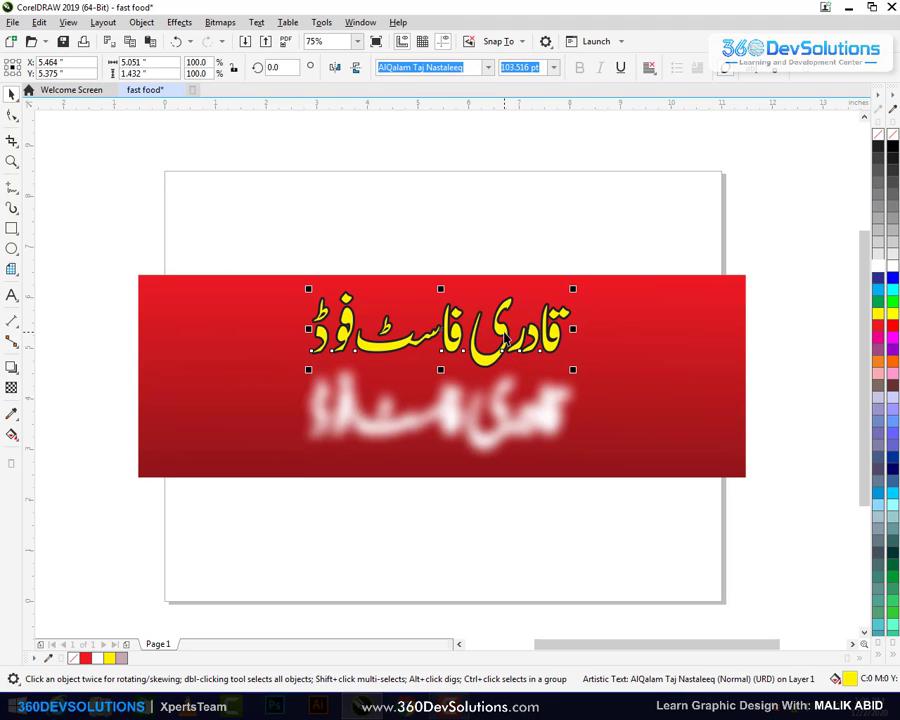
right_click(503, 331)
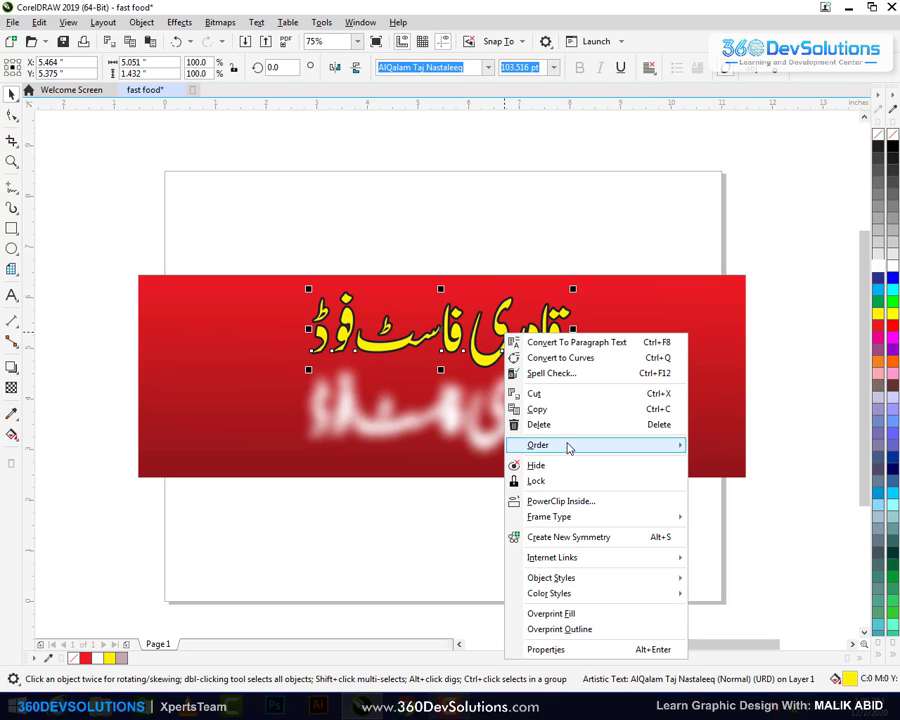
Bring the yellow Urdu title to the front of the page
mouse_move(567, 447)
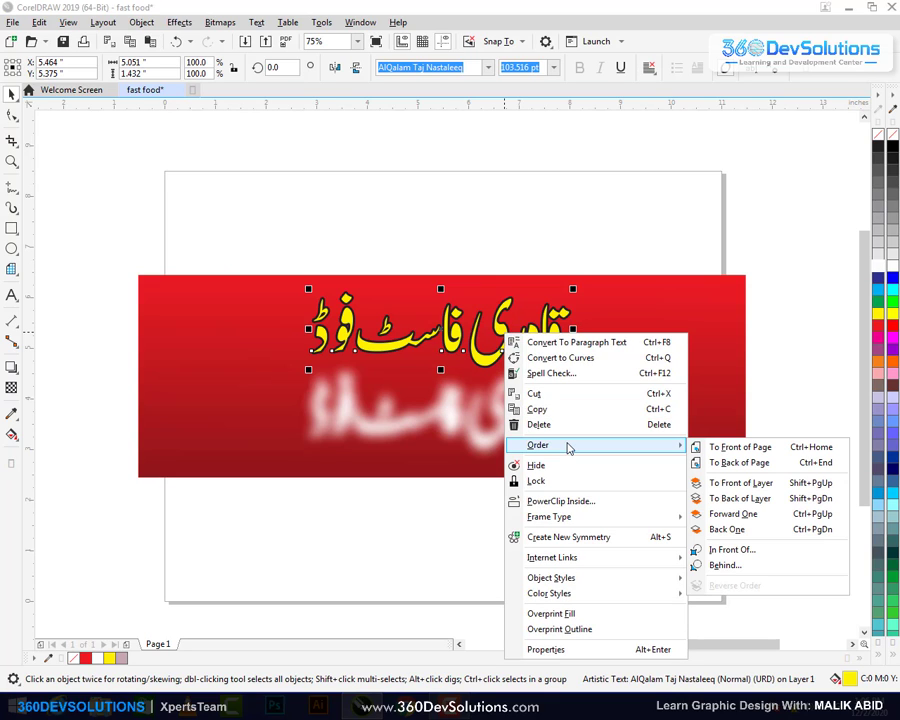
left_click(735, 448)
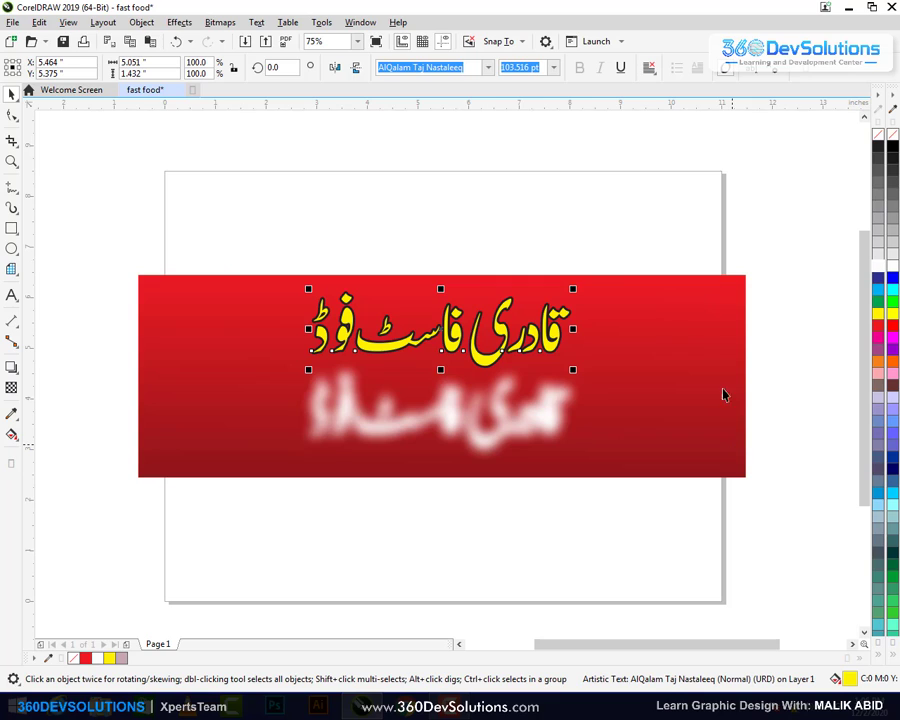
left_click(526, 263)
left_click(546, 339)
Centre the yellow title over the blurred white copy using Align and Distribute
left_click(526, 430, "shift")
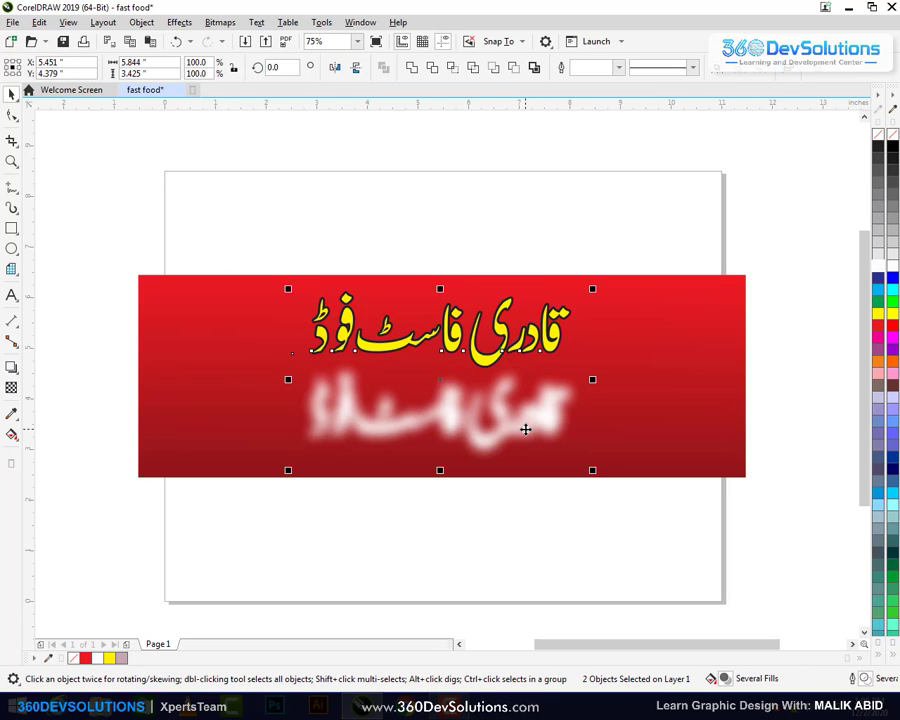
key("ctrl+shift+a")
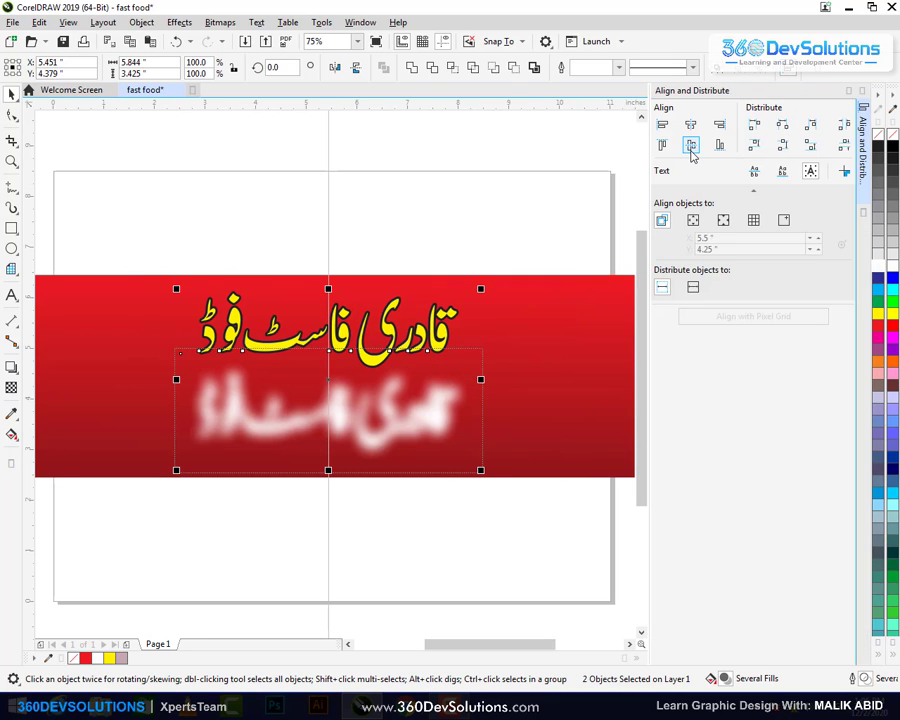
left_click(691, 146)
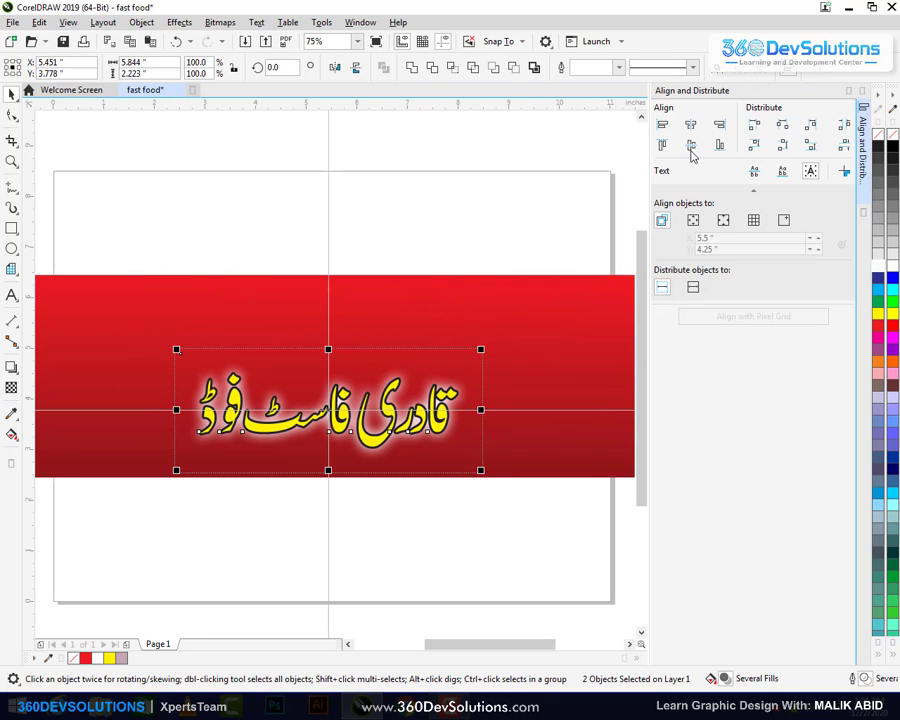
left_click(858, 89)
left_click(616, 192)
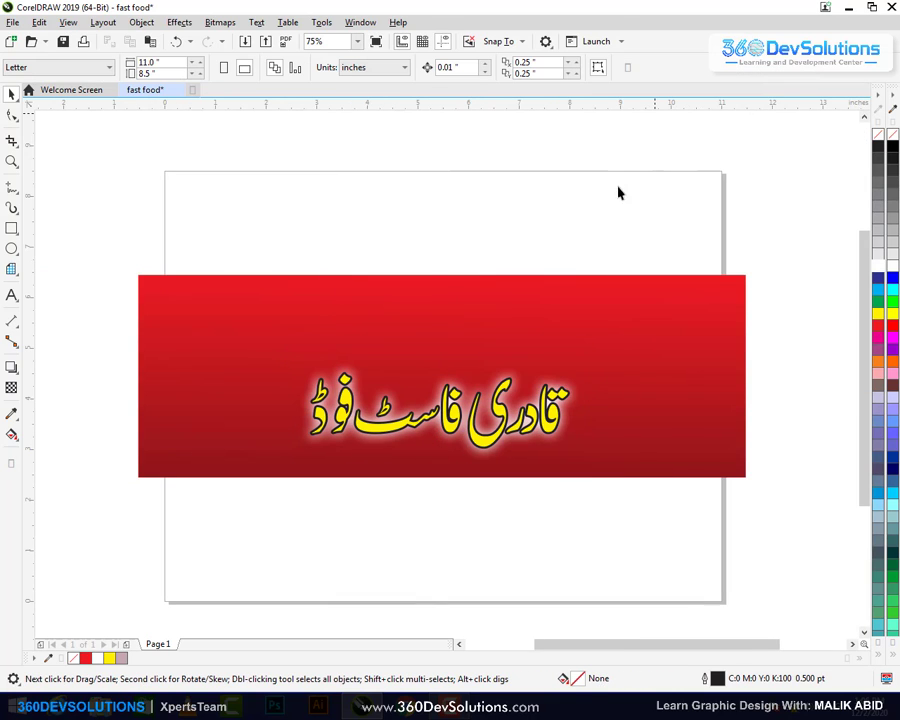
left_click(496, 376)
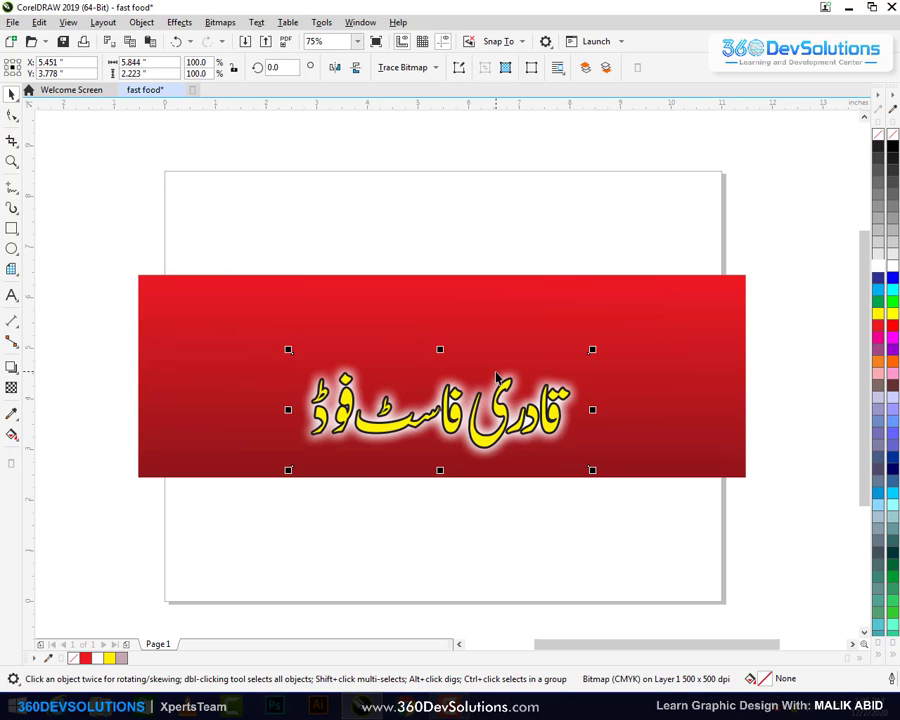
Group the three title objects and centre the group on the red banner
left_click(631, 227)
left_click_drag(678, 201, 221, 562)
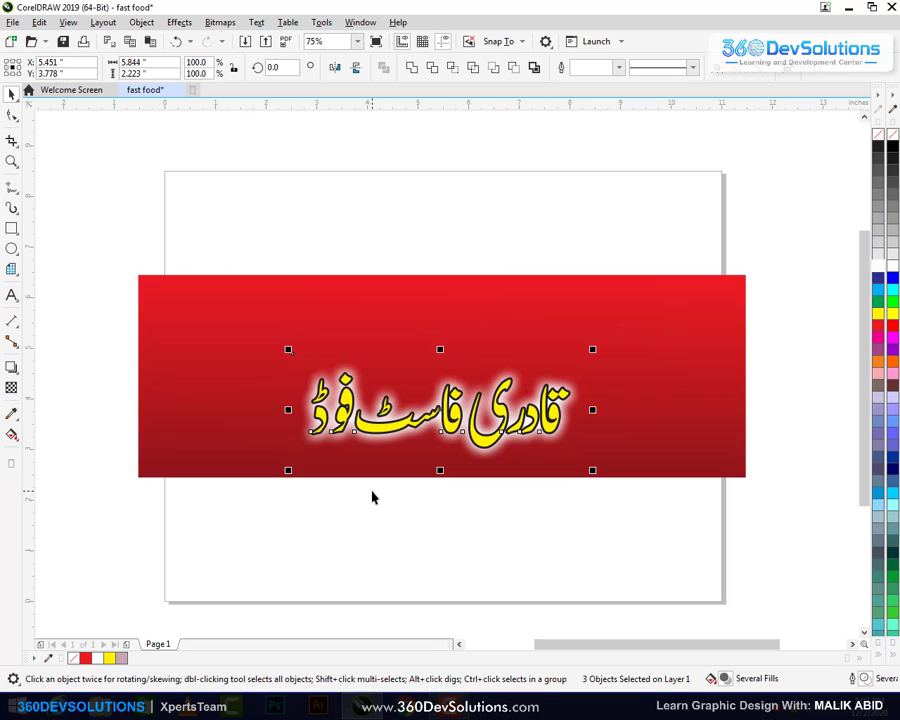
key("ctrl+g")
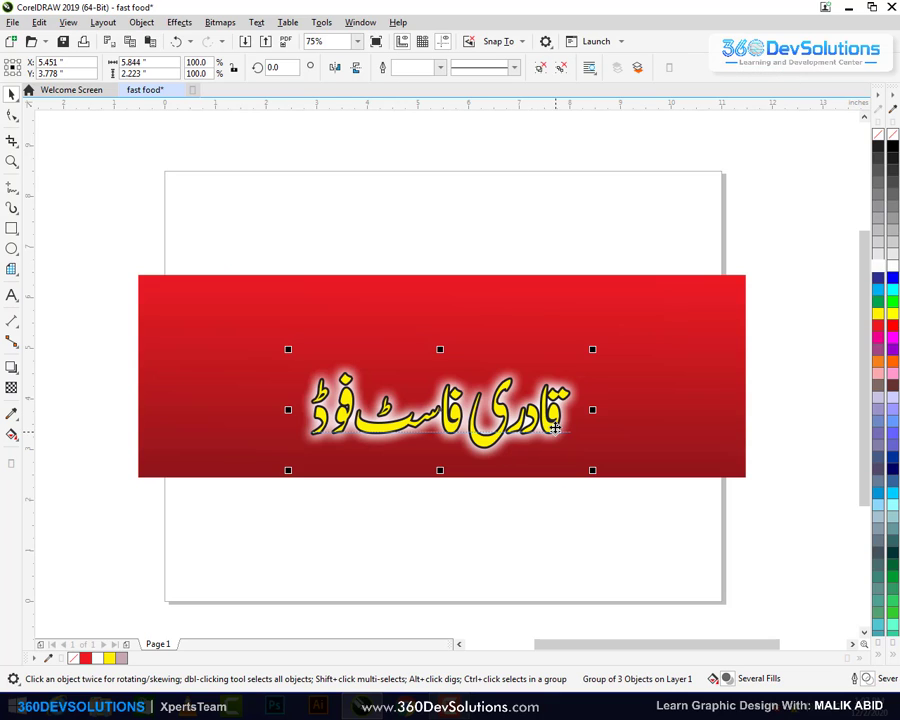
left_click(659, 353, "shift")
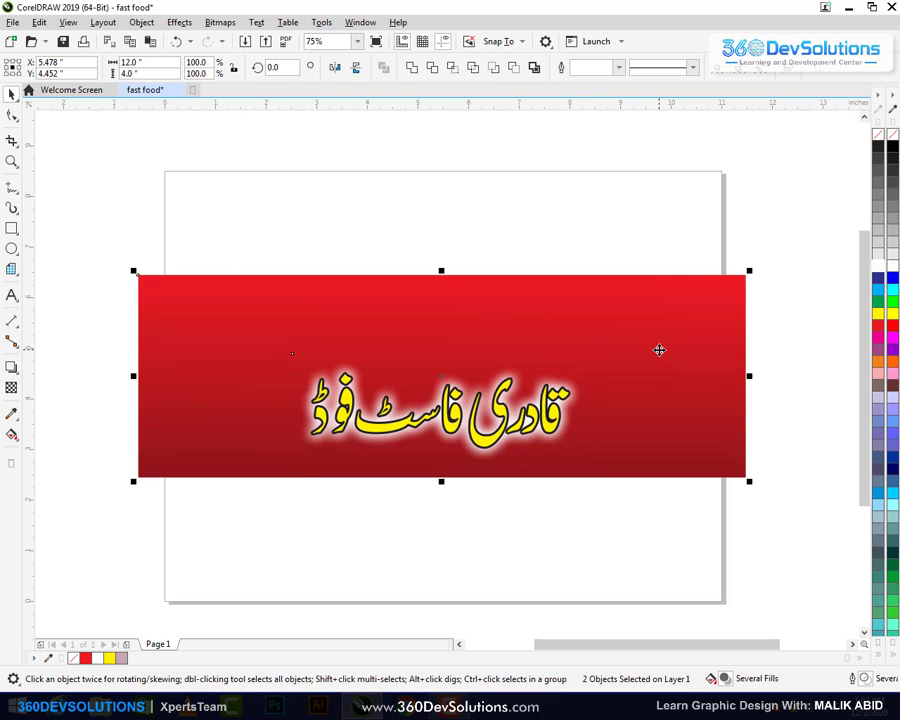
key("ctrl+shift+a")
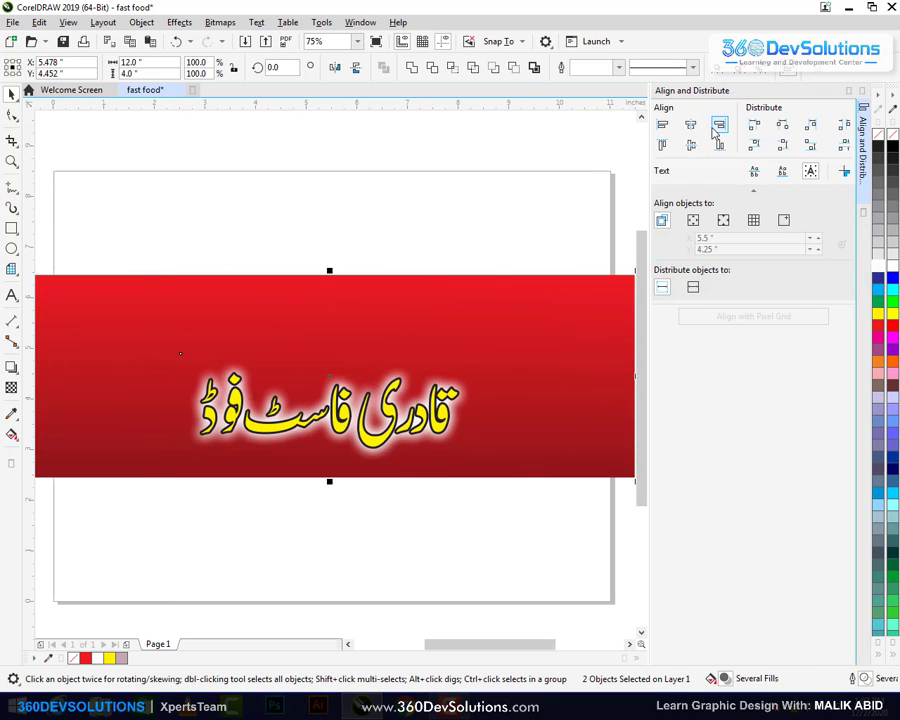
left_click(690, 145)
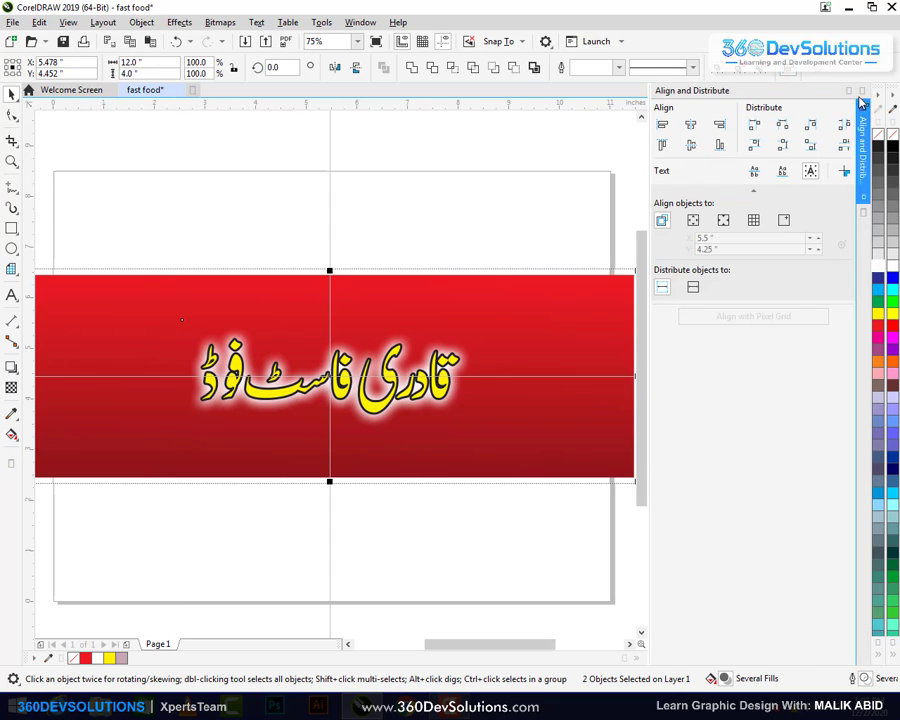
left_click(861, 93)
left_click(753, 201)
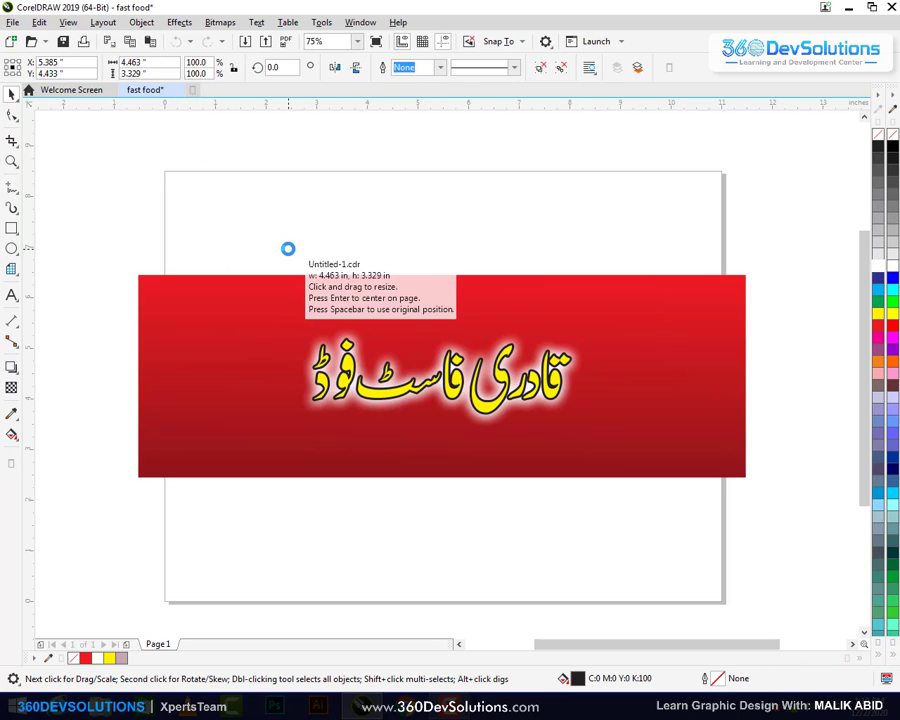
Place the imported food-icon grid at the banner's left end
left_click_drag(240, 194, 410, 290)
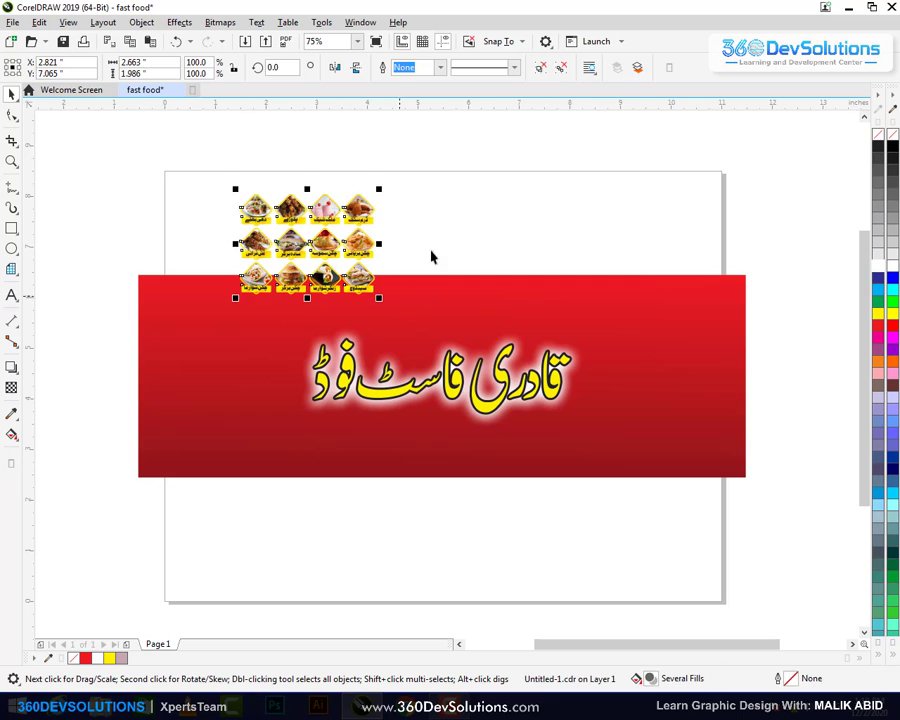
left_click_drag(358, 223, 270, 316)
left_click(253, 209)
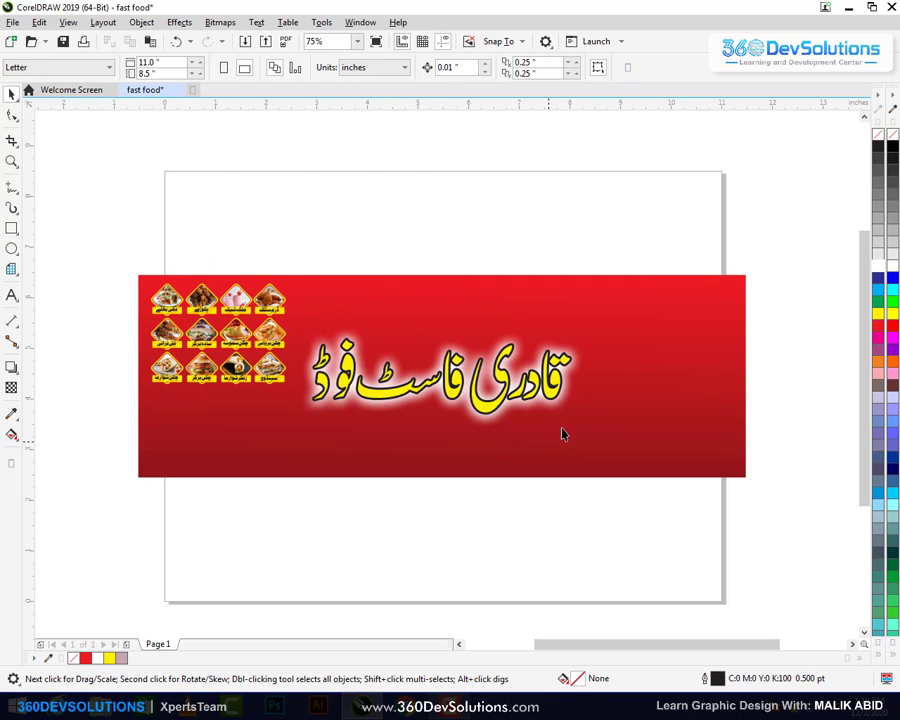
Move the Urdu title group right and enlarge it to about 127%
left_click(557, 398)
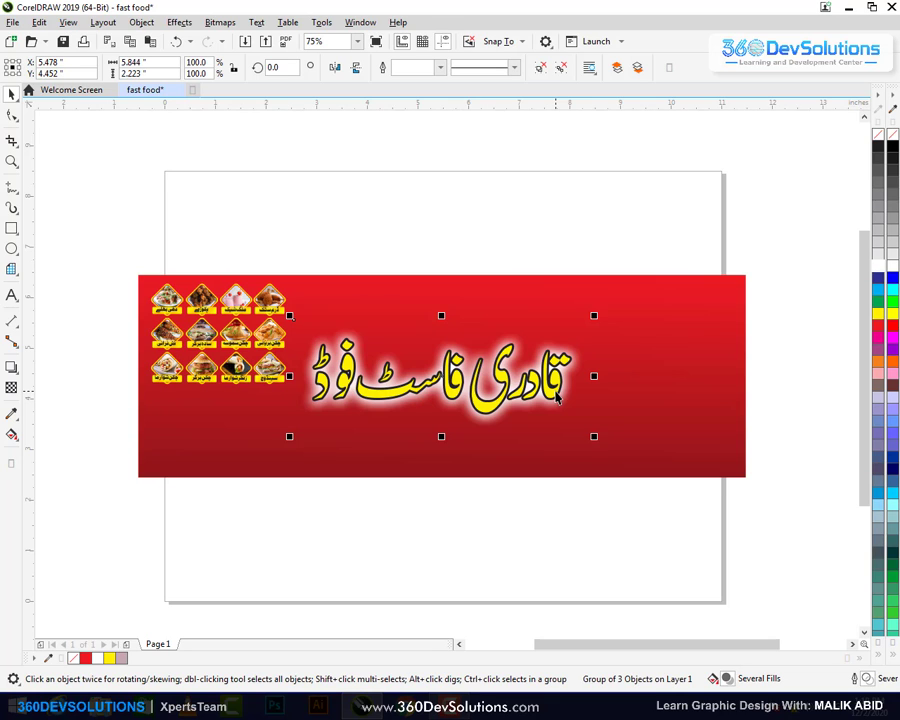
left_click_drag(557, 398, 660, 360)
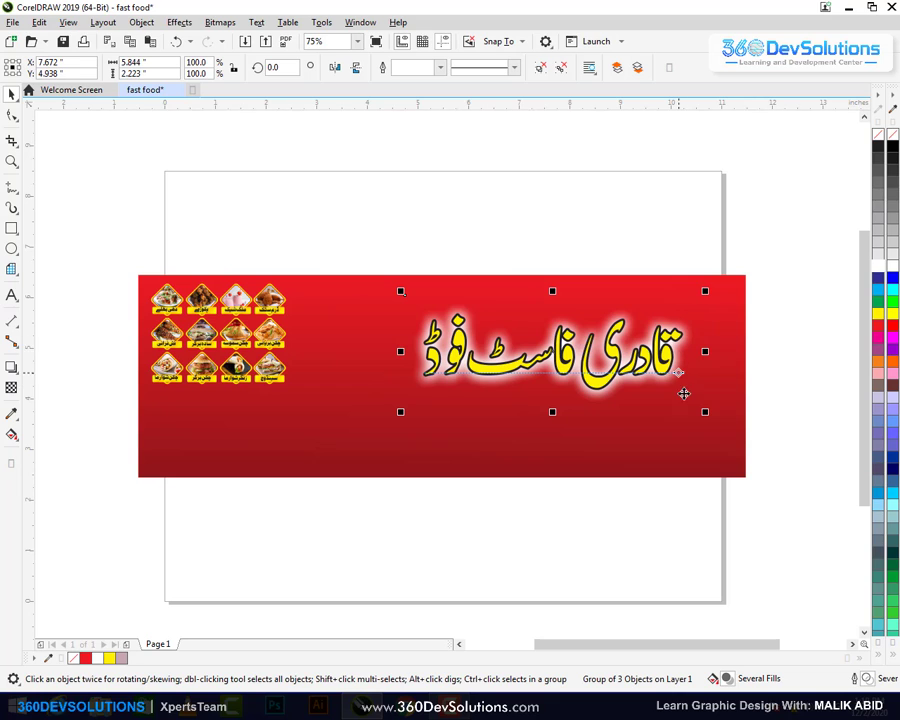
left_click_drag(706, 412, 749, 428)
left_click(570, 232)
Centre the food-icon grid vertically on the banner and enlarge it to about 114%
left_click_drag(143, 278, 377, 422)
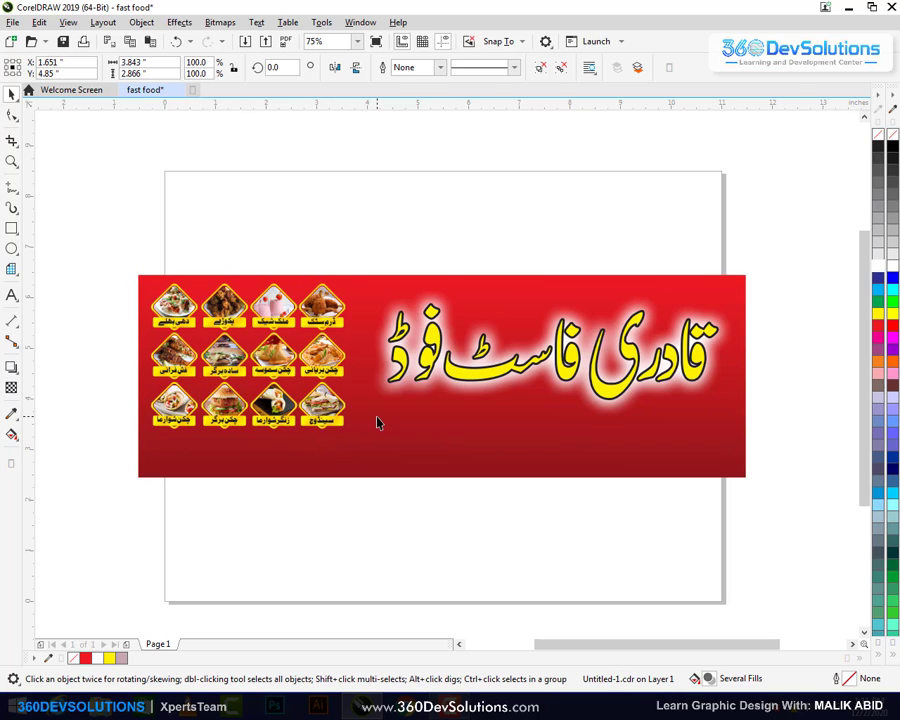
left_click(377, 422)
left_click(325, 181)
left_click(341, 380)
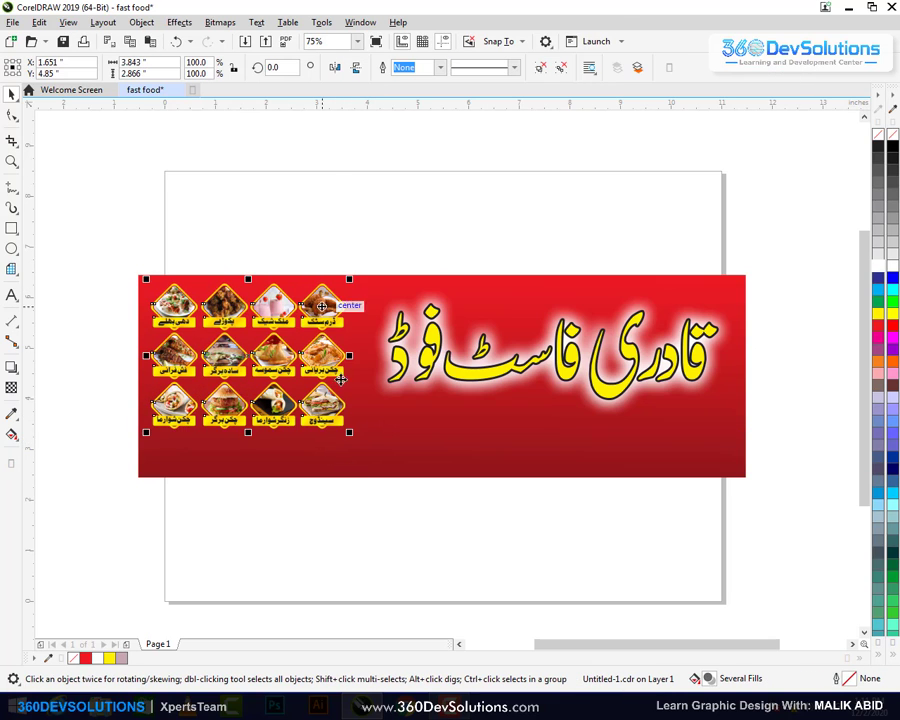
left_click(358, 449, "shift")
key("c")
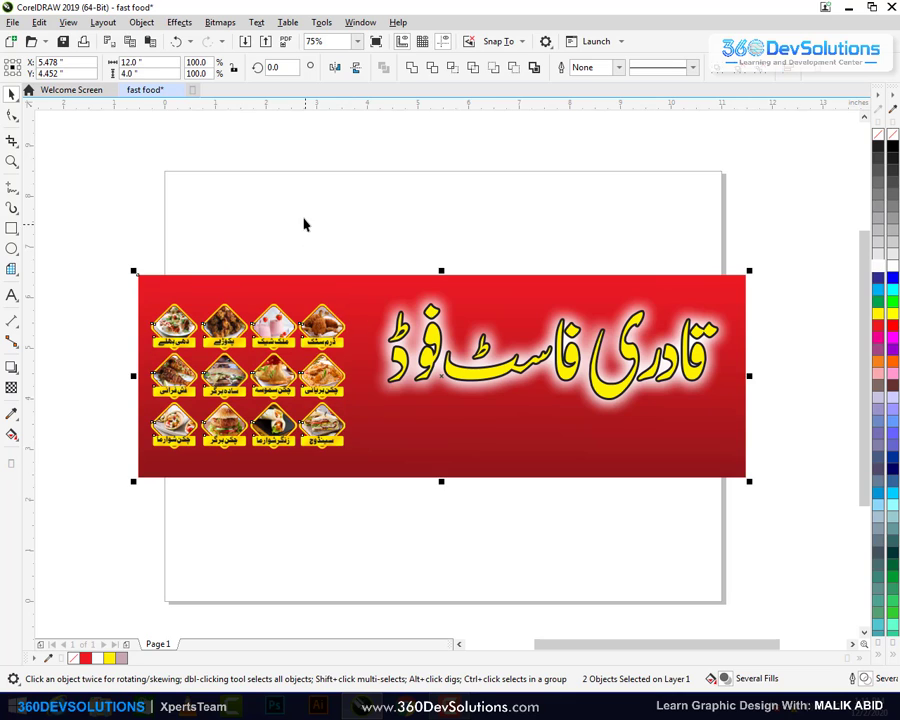
left_click(305, 224)
left_click(347, 298)
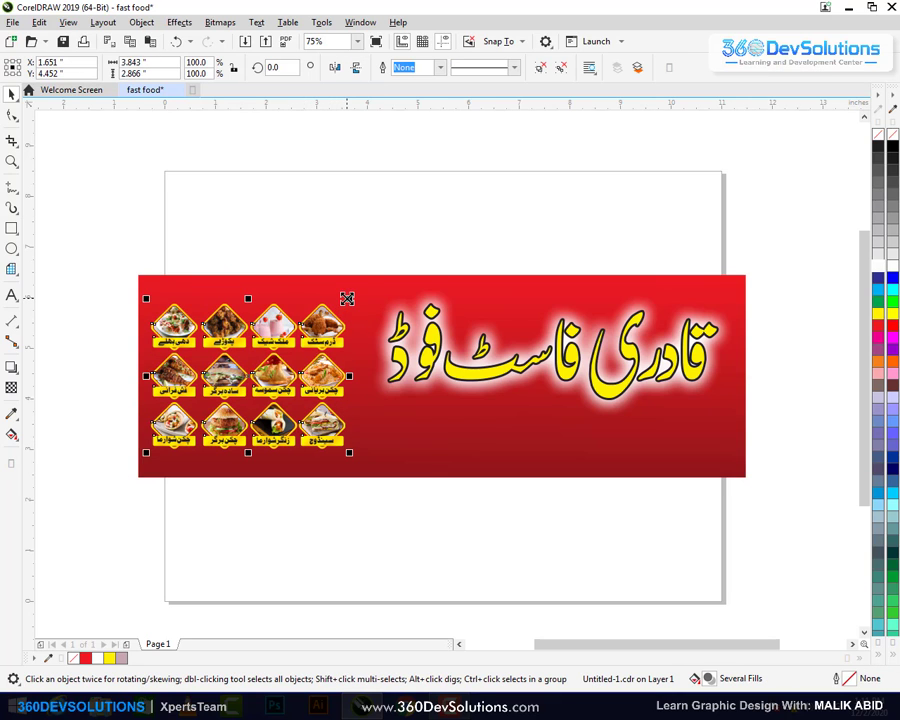
left_click_drag(347, 298, 362, 337)
left_click(330, 231)
left_click(341, 325)
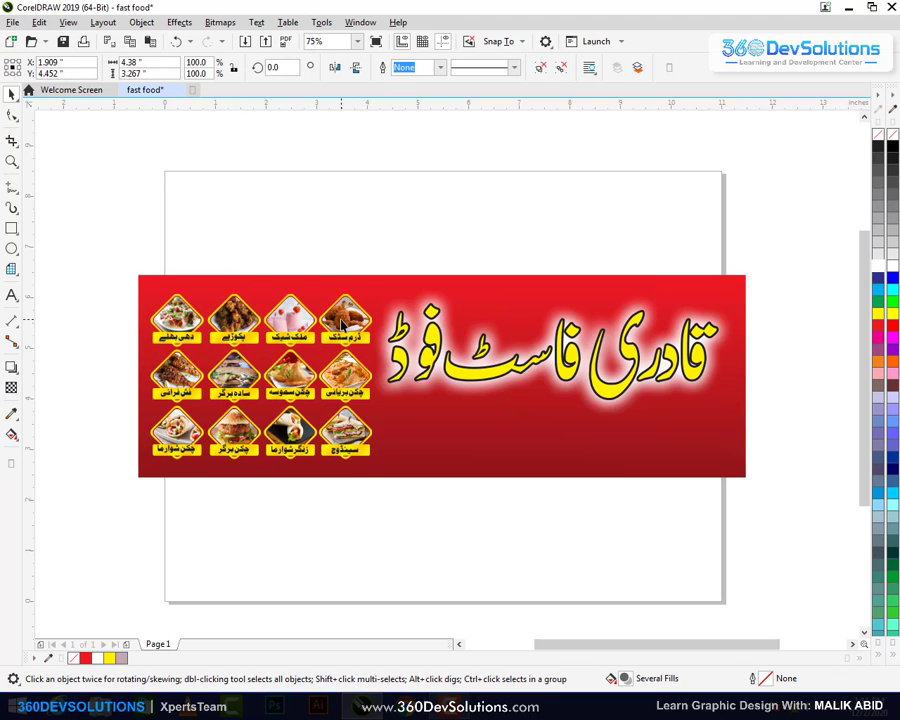
left_click(333, 267)
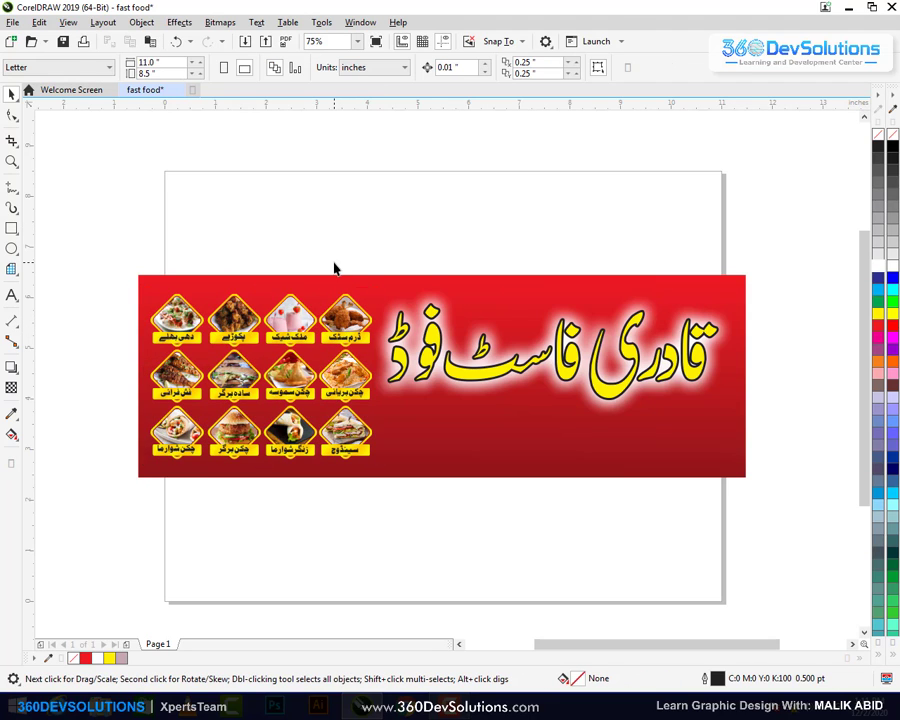
Nudge the Urdu title group slightly right and ungroup it
left_click(690, 378)
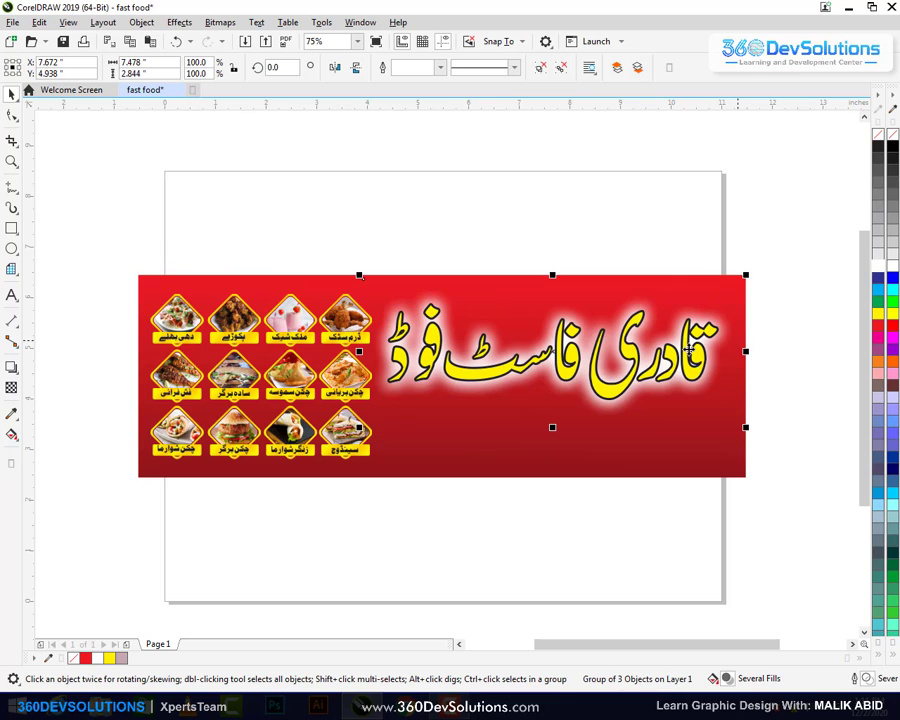
left_click_drag(688, 376, 693, 379)
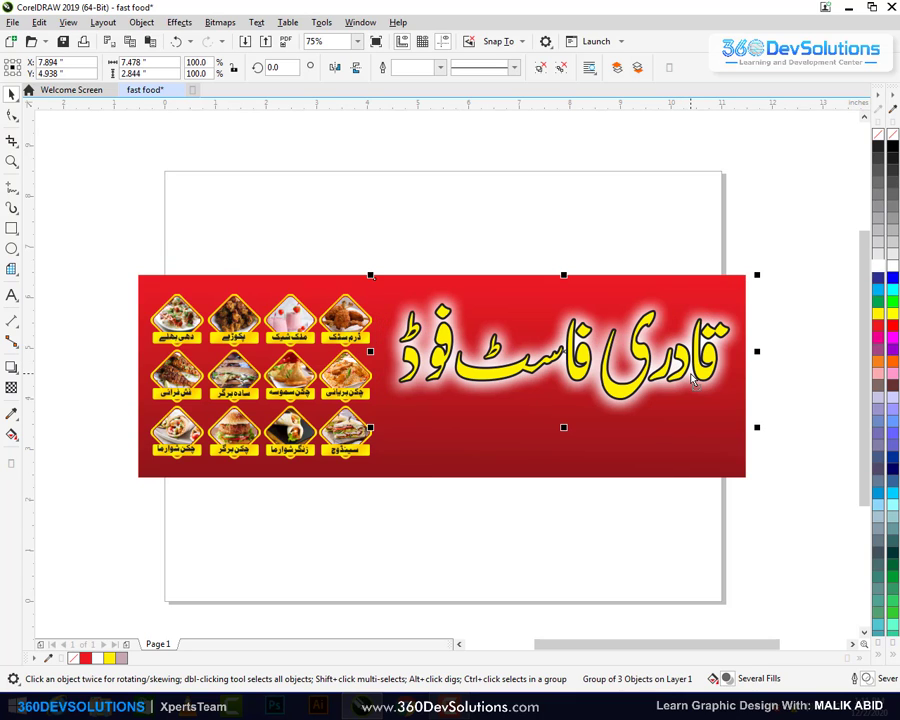
left_click(560, 72)
left_click(690, 181)
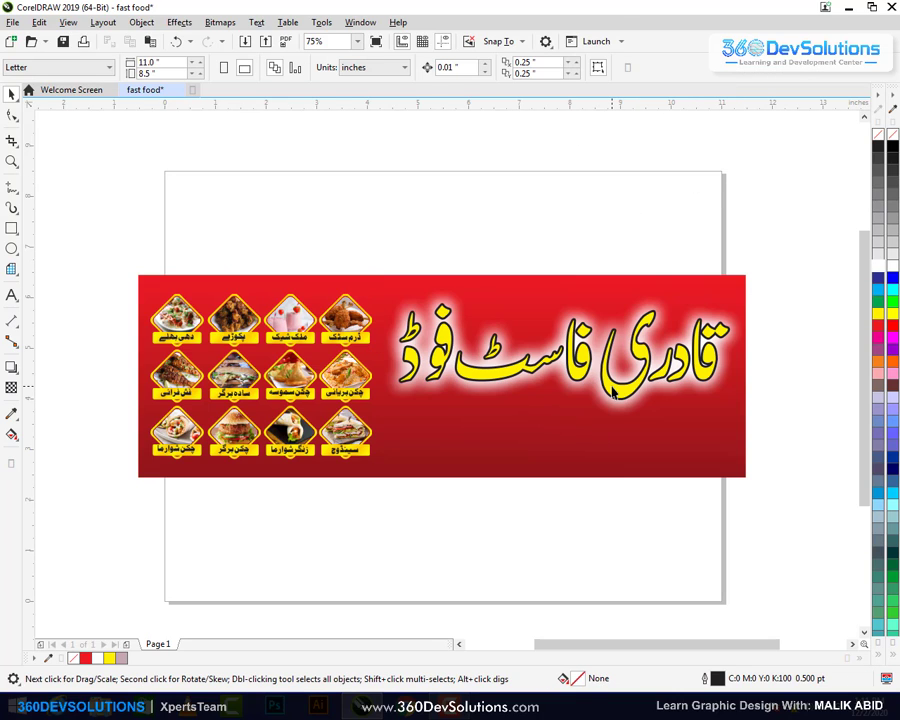
left_click(705, 372)
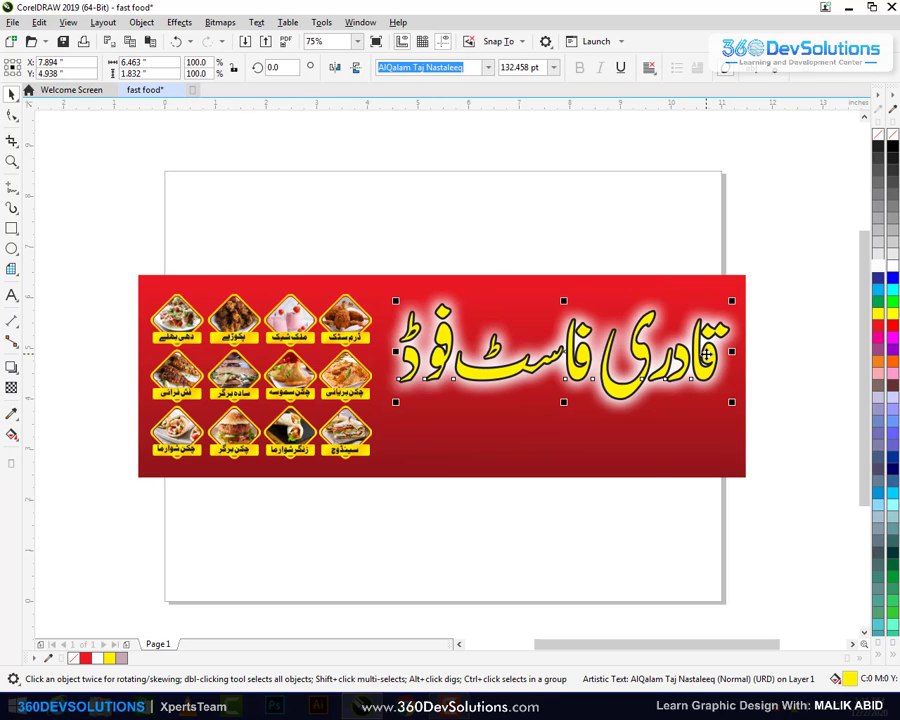
Give the Urdu title a white 8.0 pt outline with Scale with object enabled
key("F12")
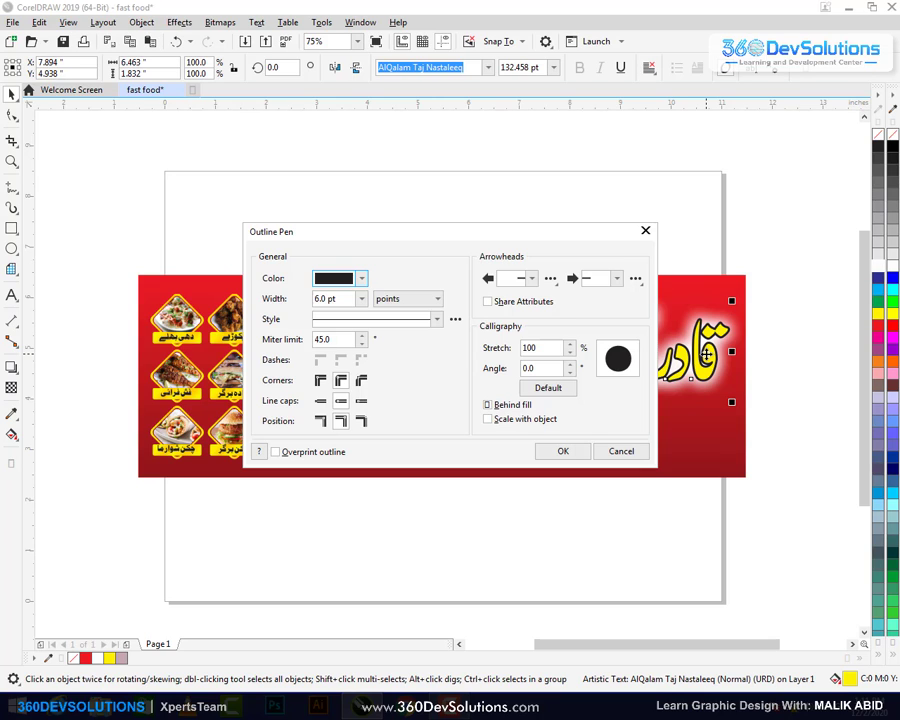
left_click(361, 298)
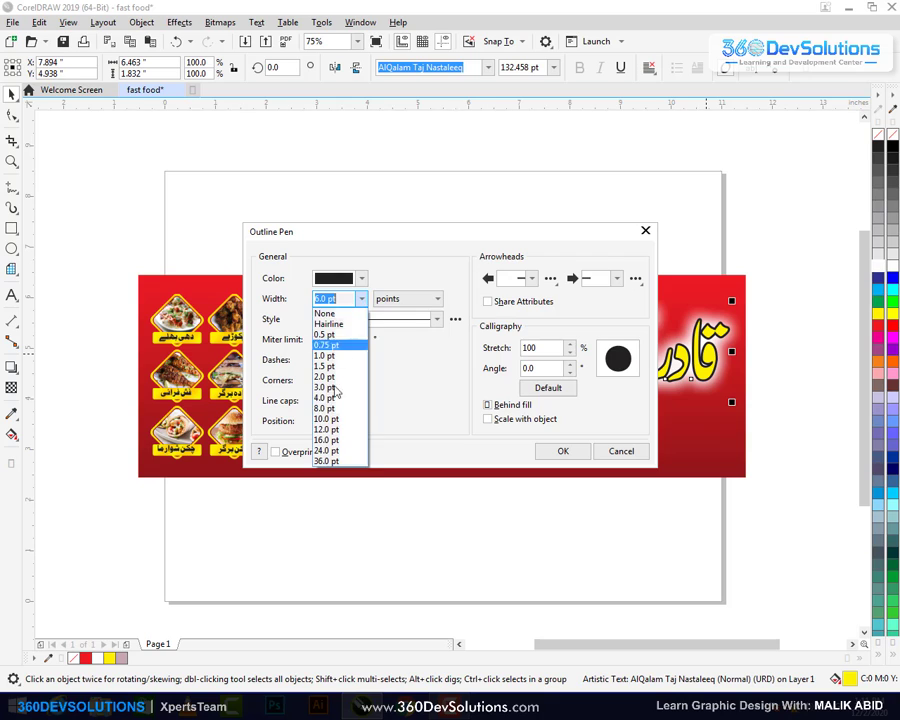
left_click(340, 409)
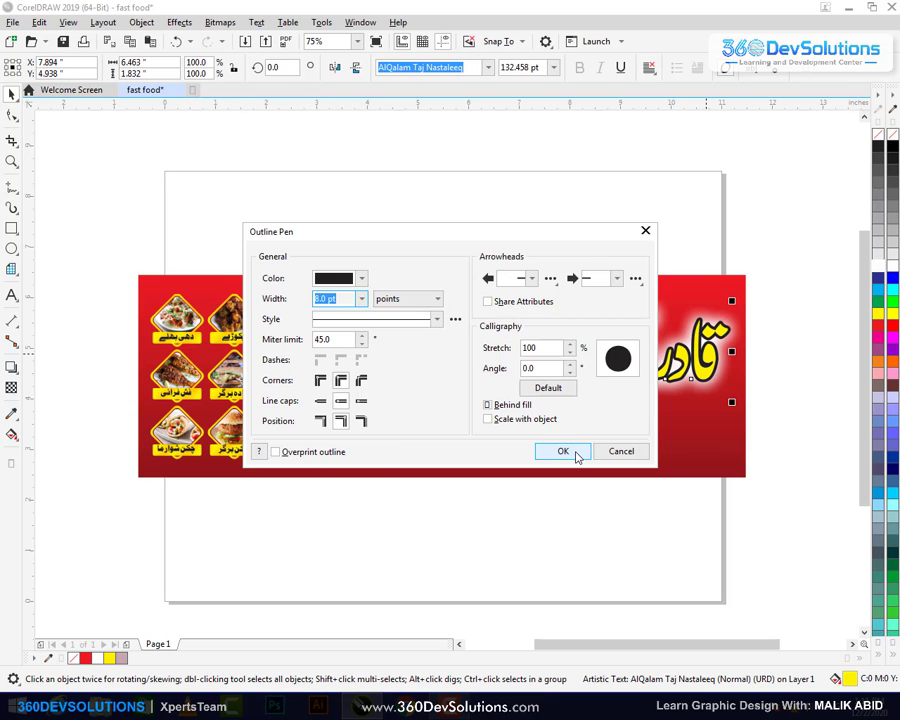
left_click(488, 419)
left_click(563, 451)
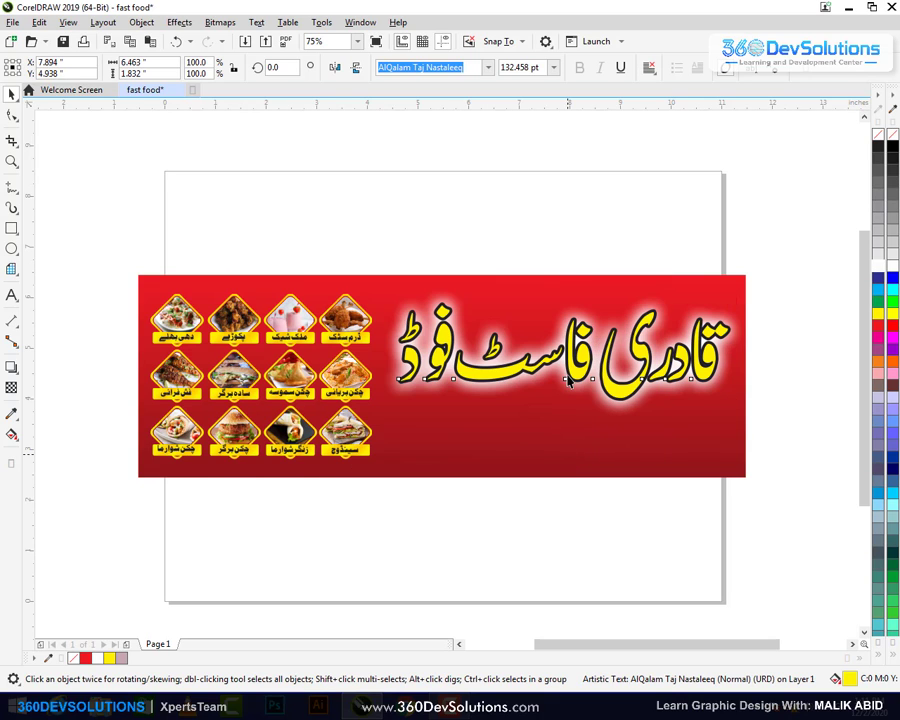
left_click(545, 224)
left_click(640, 355)
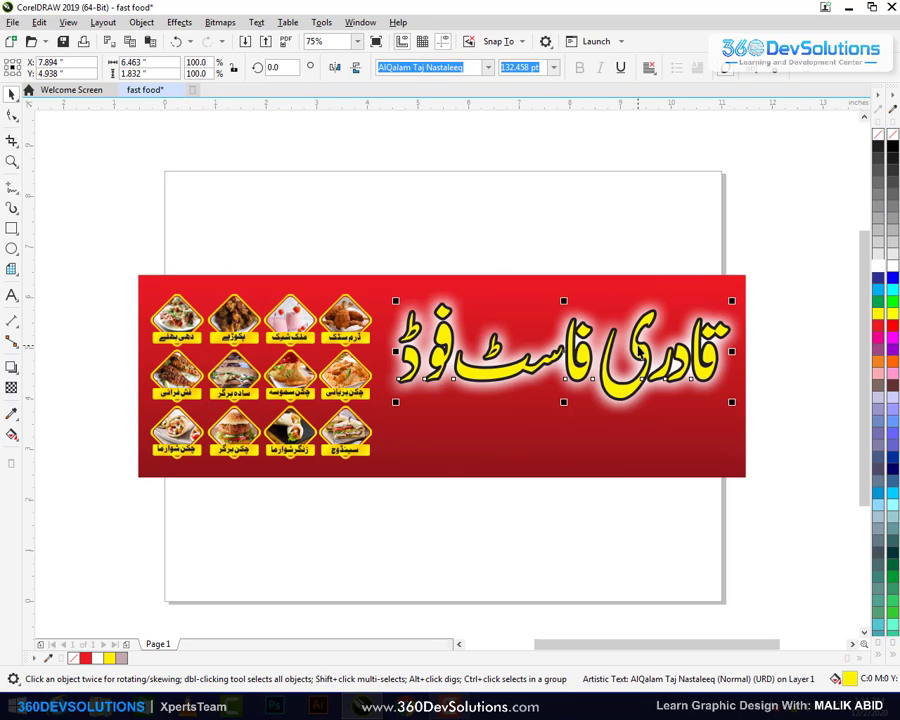
right_click(881, 271)
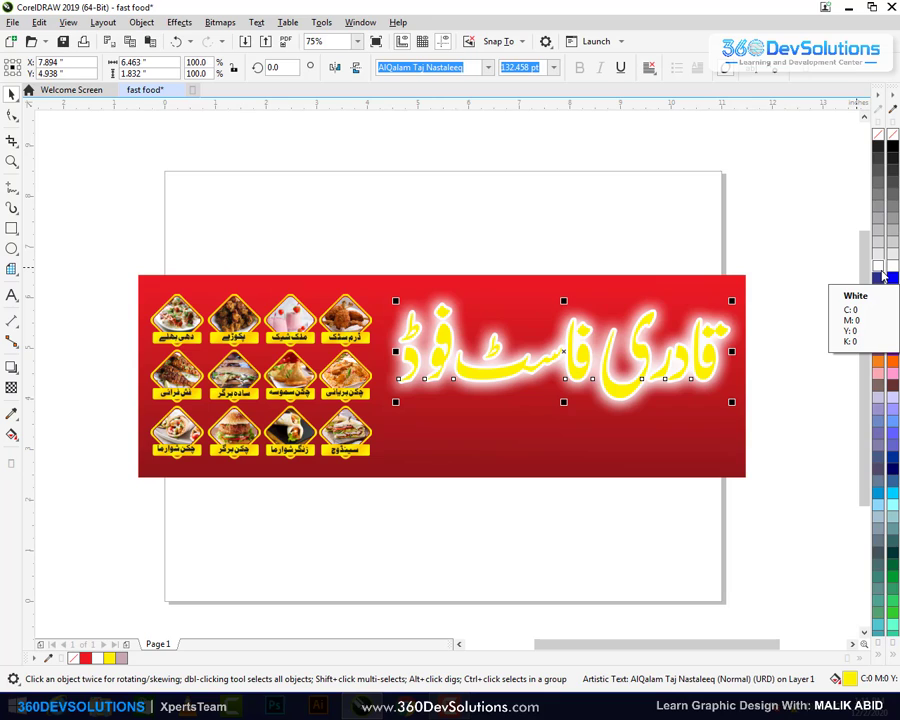
Try a white fill on the Urdu title, restore yellow, and reopen Outline Pen
left_click(882, 276)
left_click(715, 357)
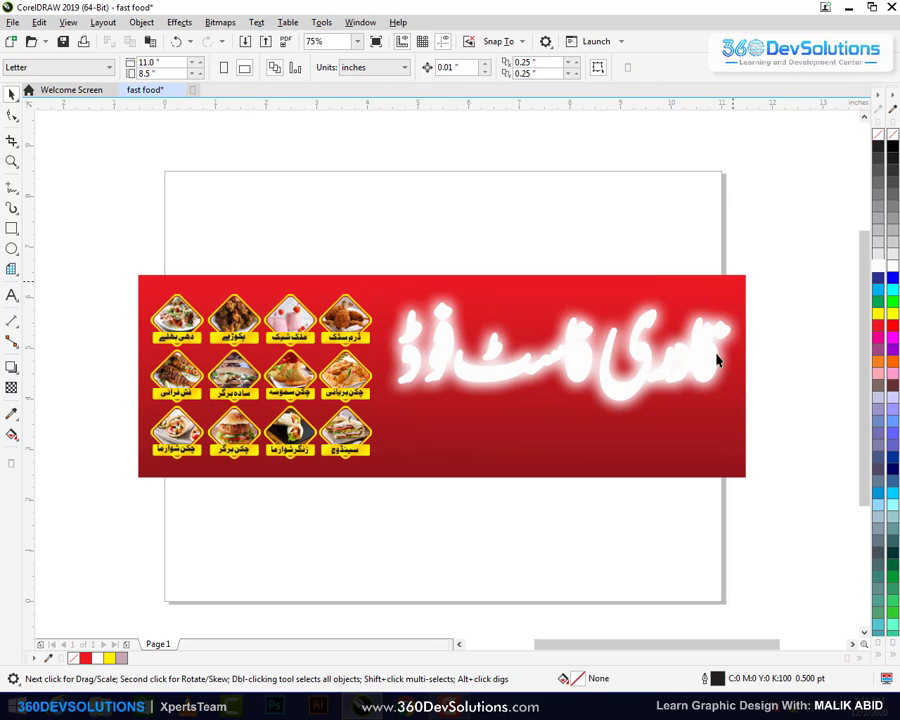
left_click(716, 362)
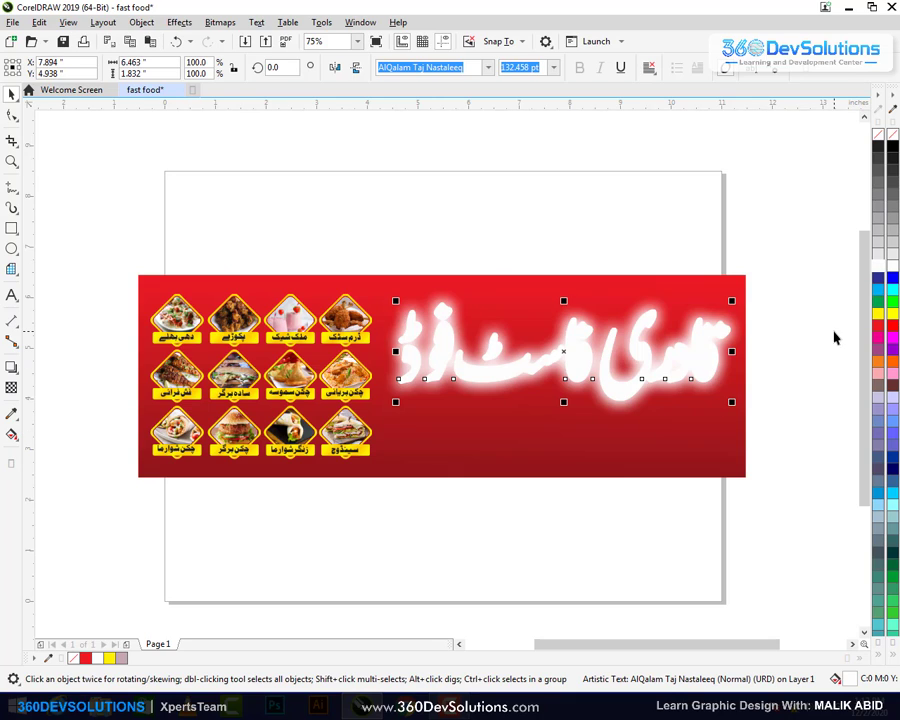
left_click(882, 316)
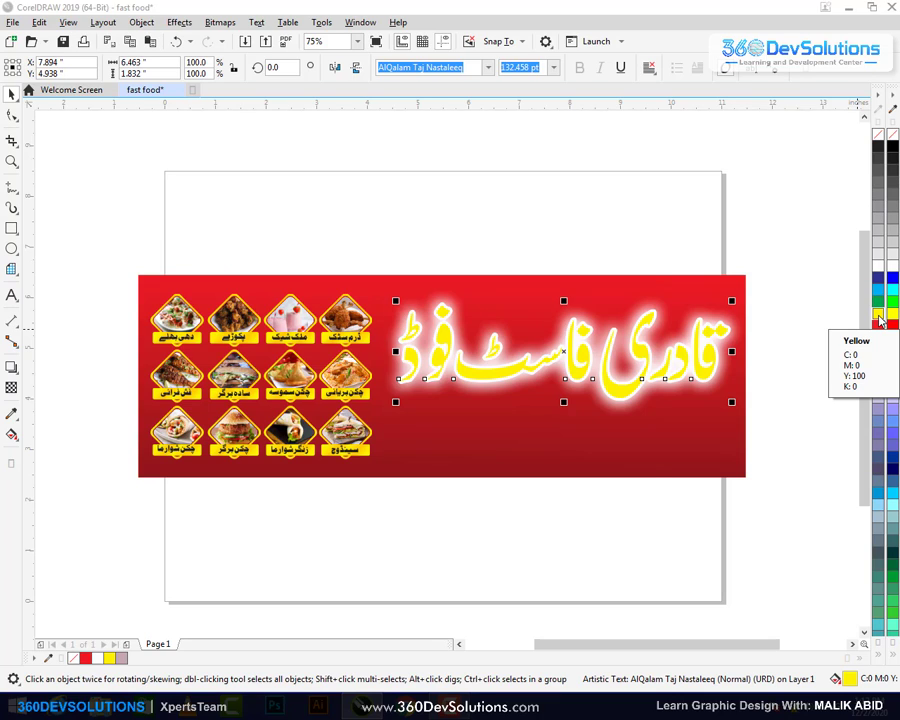
key("F12")
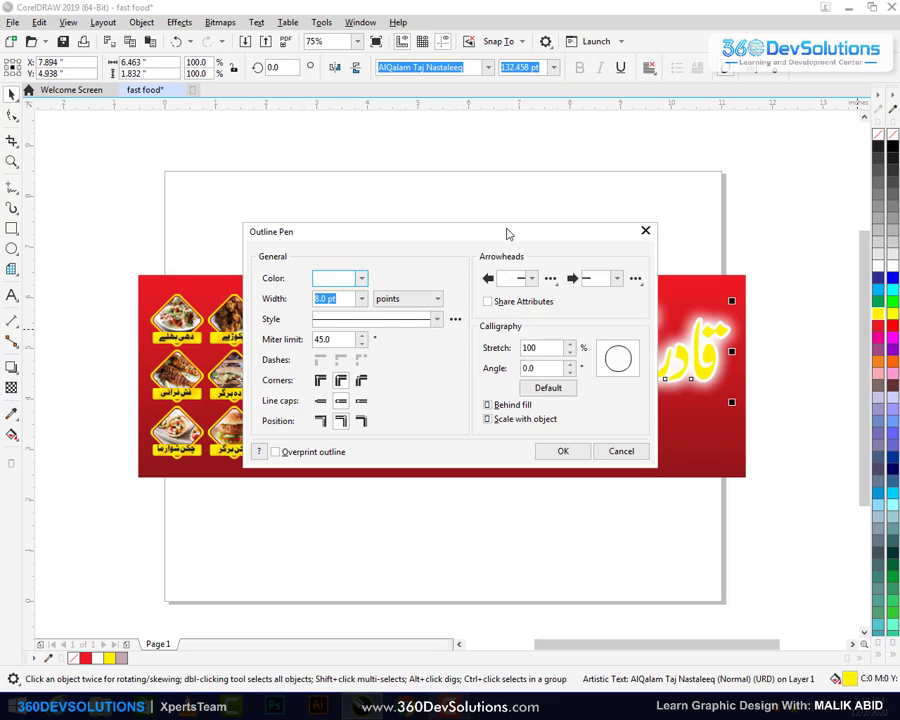
Change the Urdu title's outline width to 6 and apply it
left_click_drag(508, 234, 445, 133)
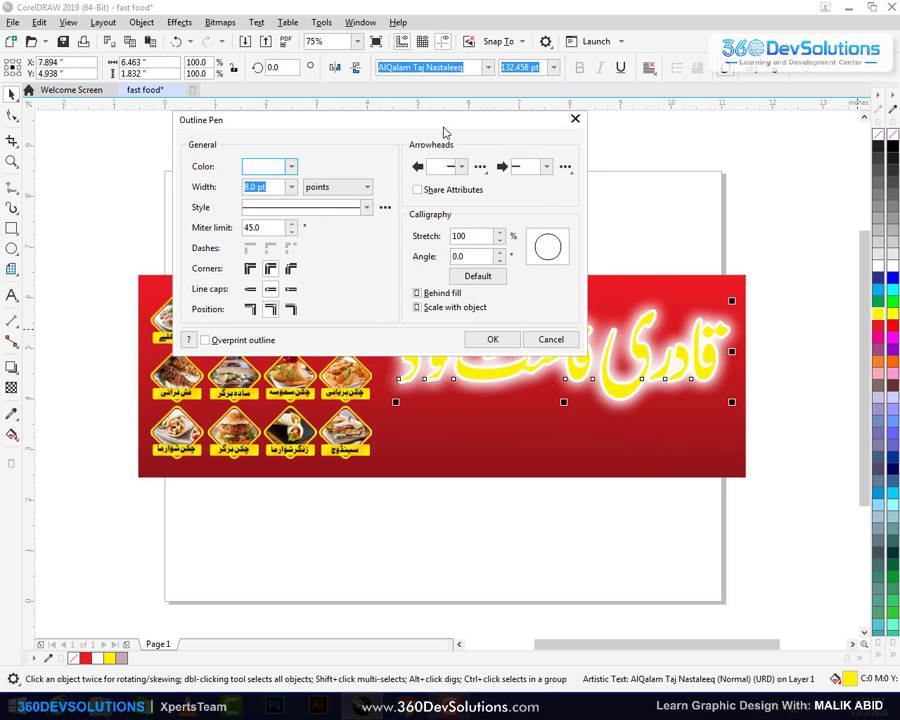
double_click(282, 183)
left_click_drag(282, 183, 229, 182)
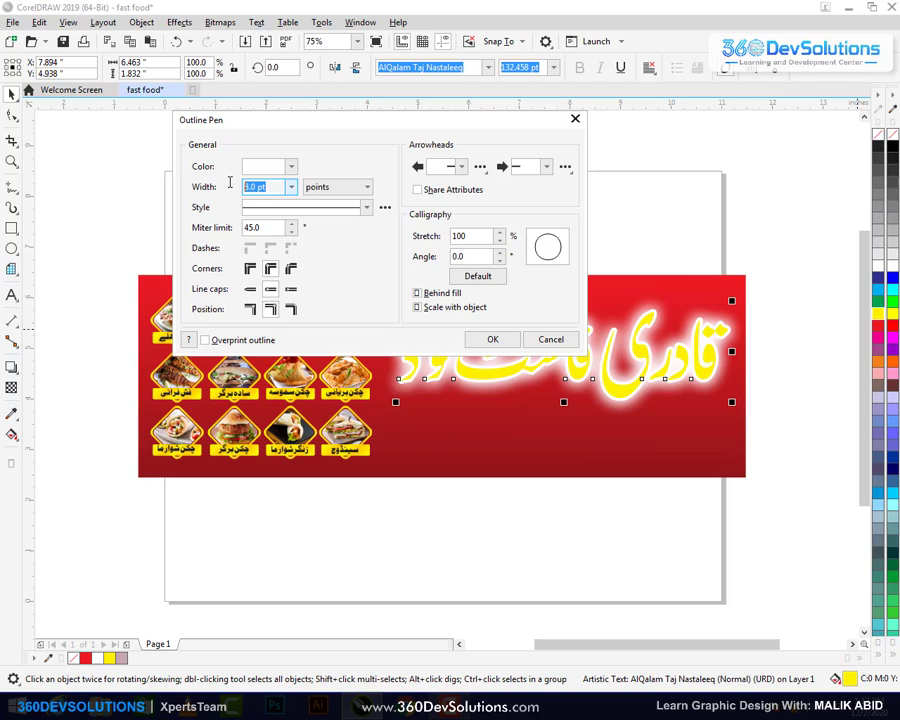
type("6")
left_click(490, 339)
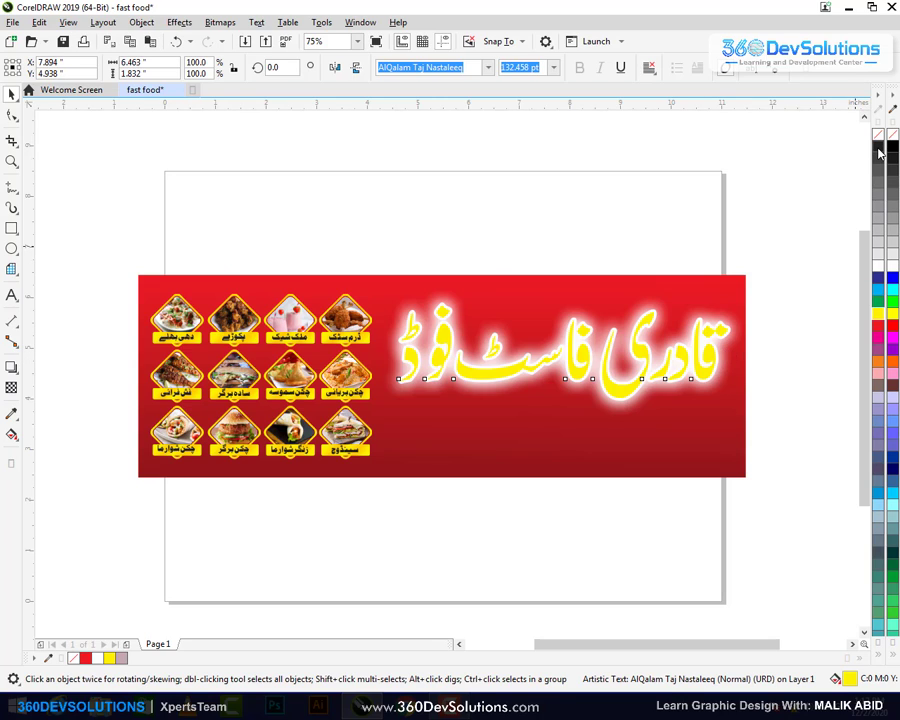
Zoom to the banner and apply a different listed outline width to the title
left_click(673, 444)
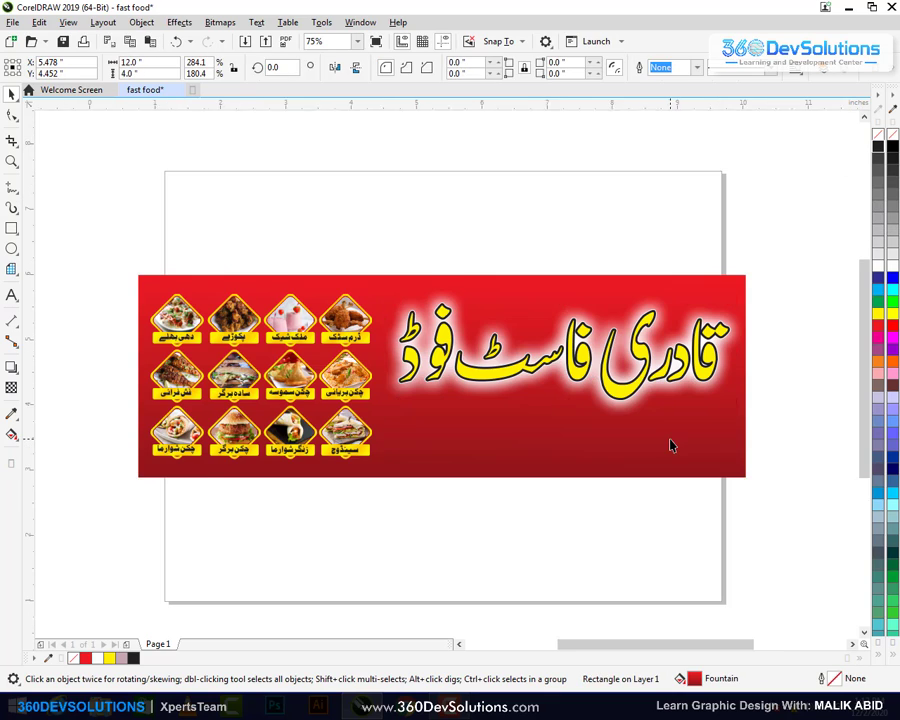
key("shift+F2")
left_click(665, 302)
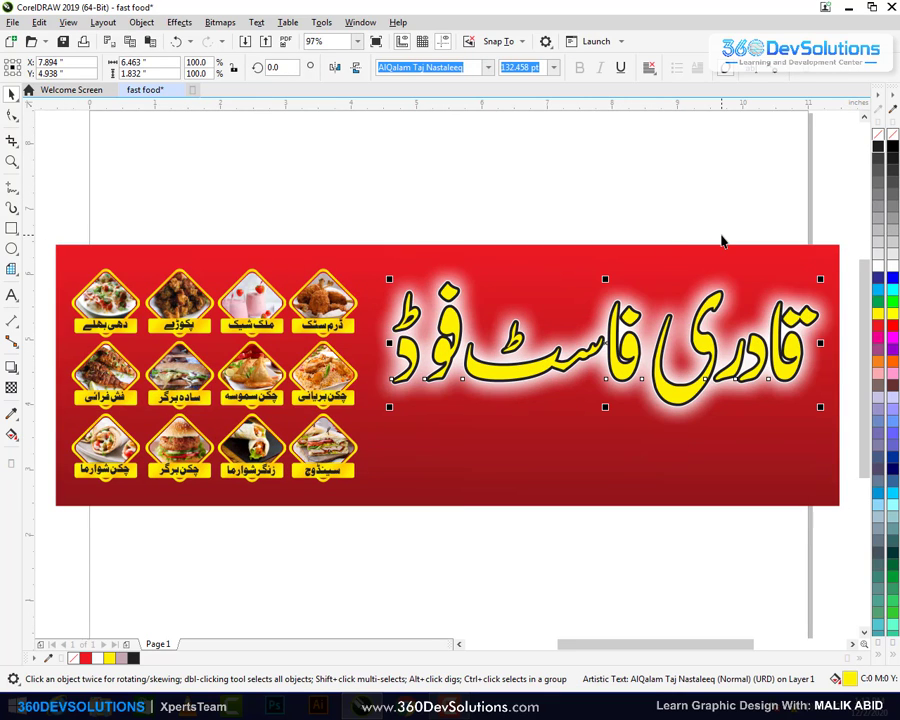
left_click(685, 225)
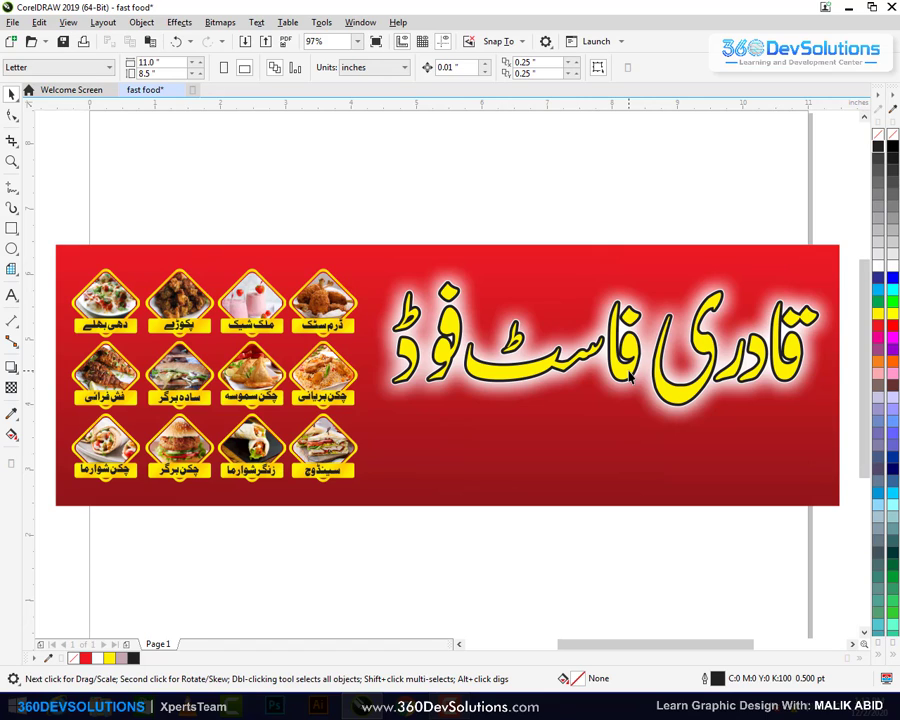
left_click(527, 377)
key("F12")
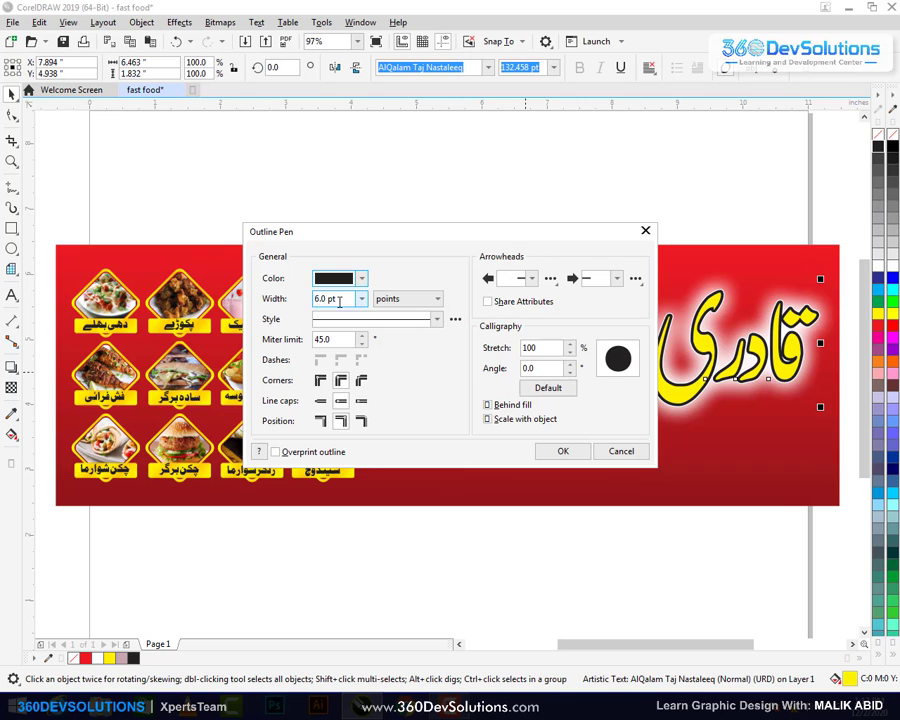
left_click(362, 298)
left_click(343, 400)
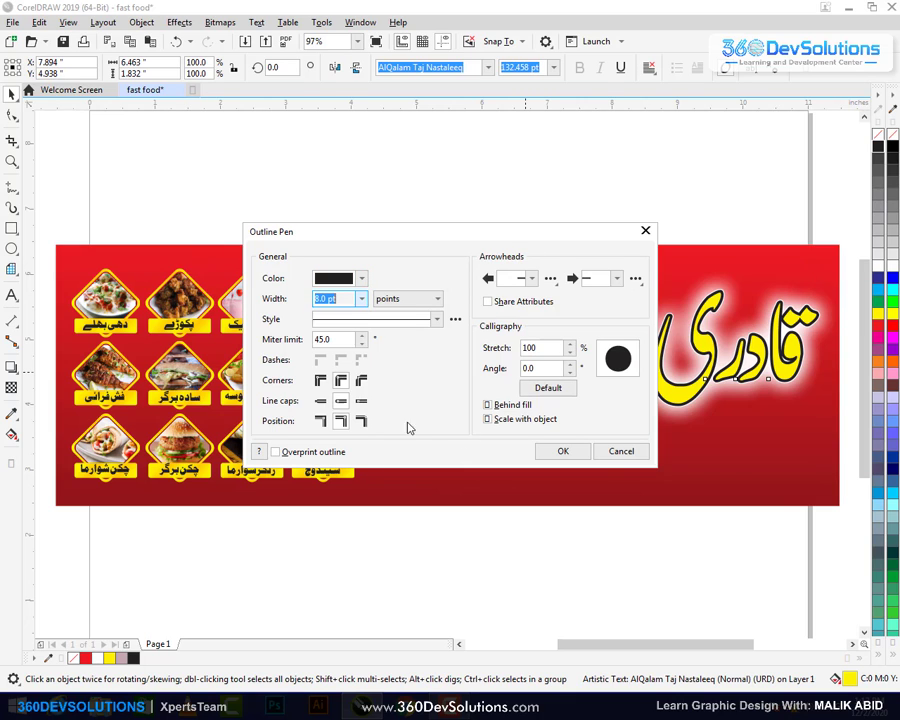
left_click(572, 450)
left_click(583, 243)
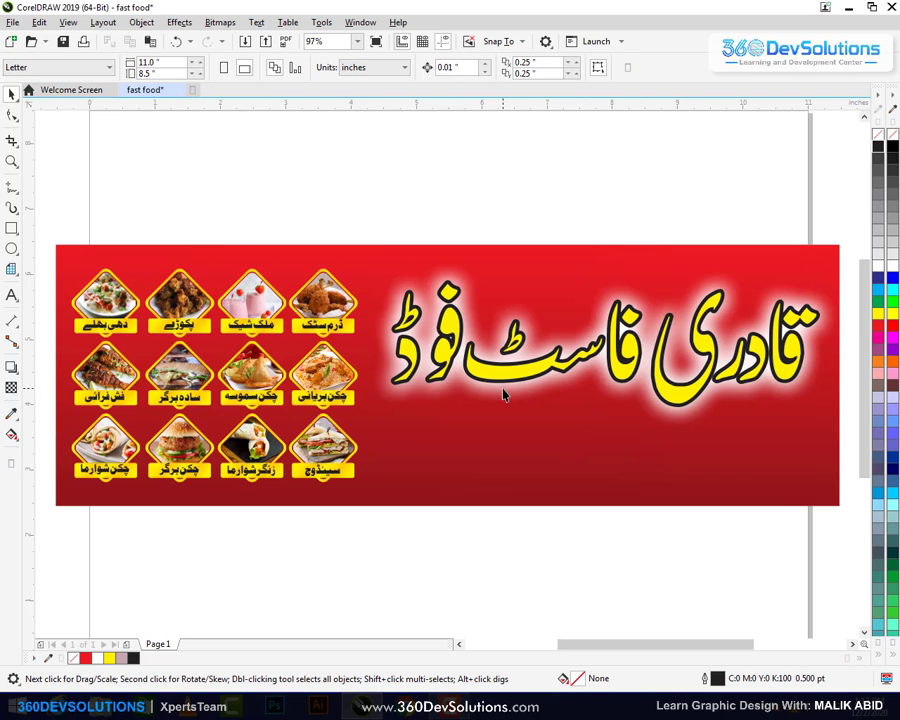
Widen the Urdu title's outline from 10.0 pt to 12.0 pt and apply it
key("Tab")
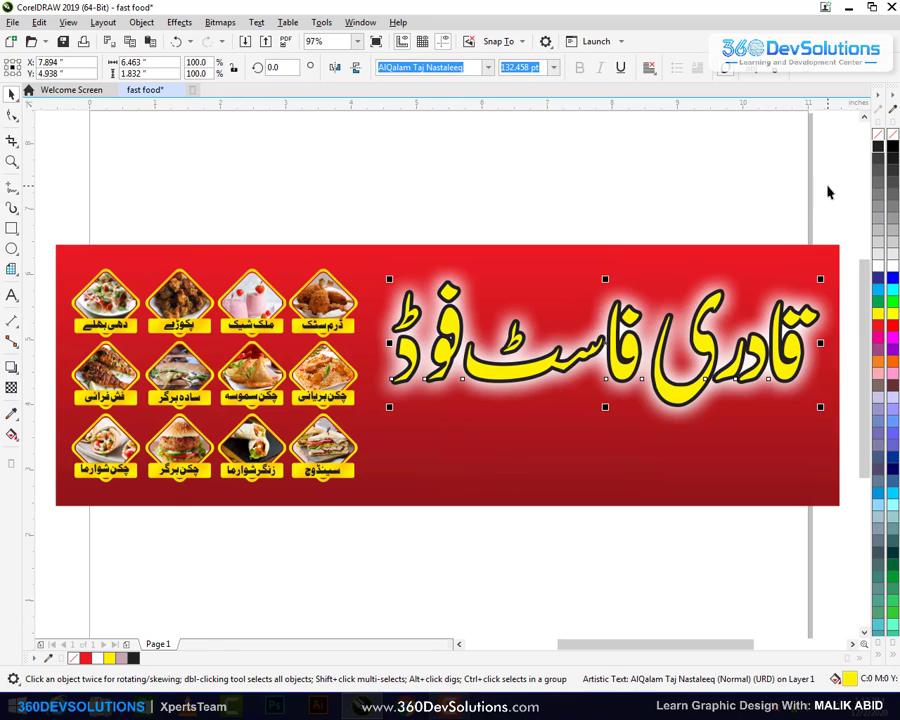
left_click_drag(828, 192, 386, 450)
key("F12")
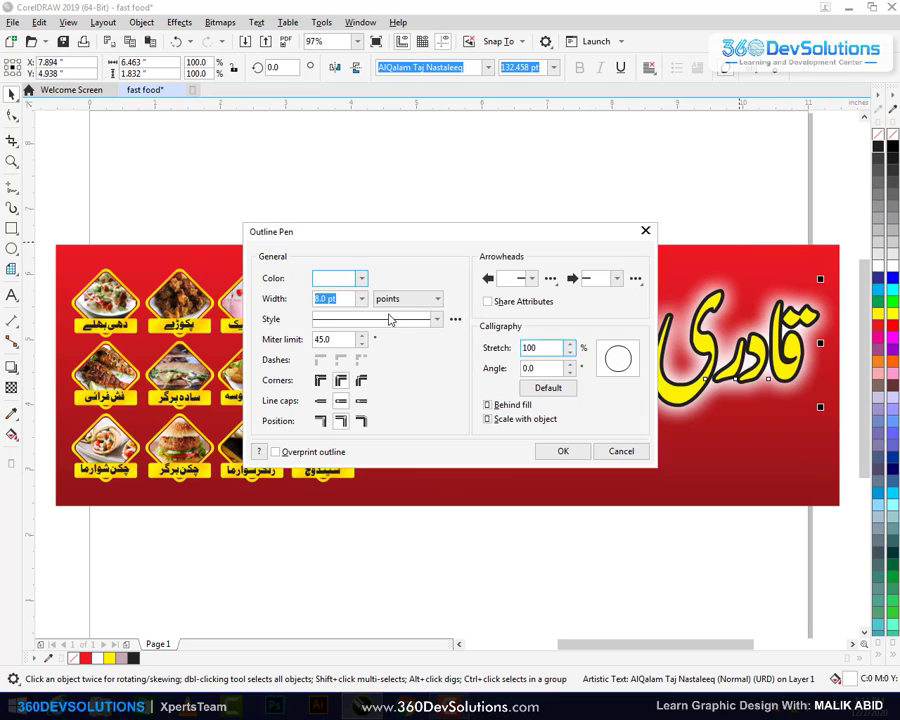
left_click(361, 298)
left_click(328, 420)
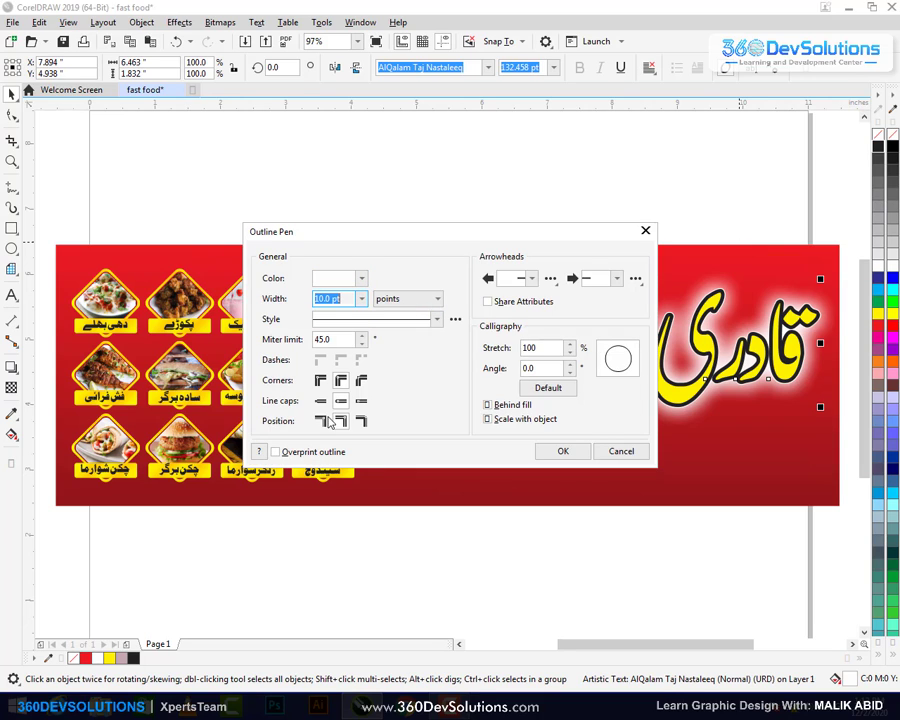
left_click(361, 298)
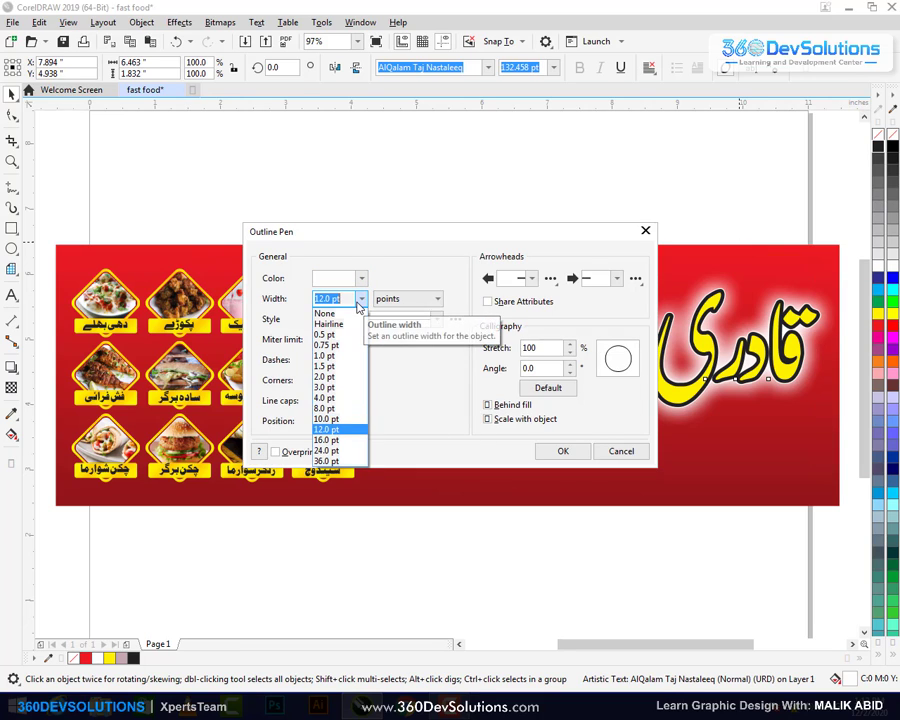
key("Down")
key("Return")
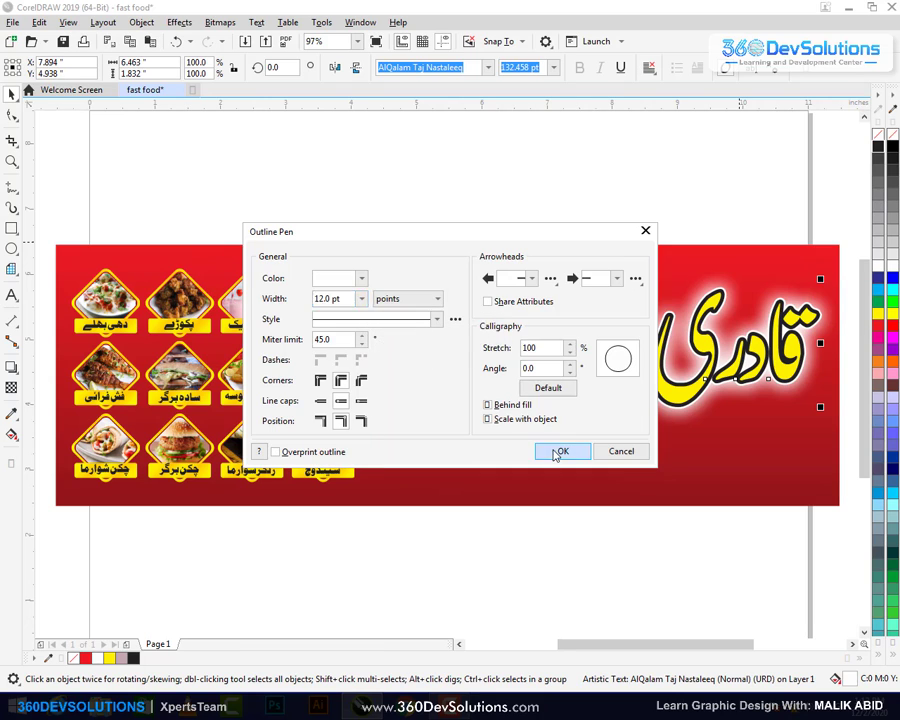
left_click(556, 451)
left_click(553, 217)
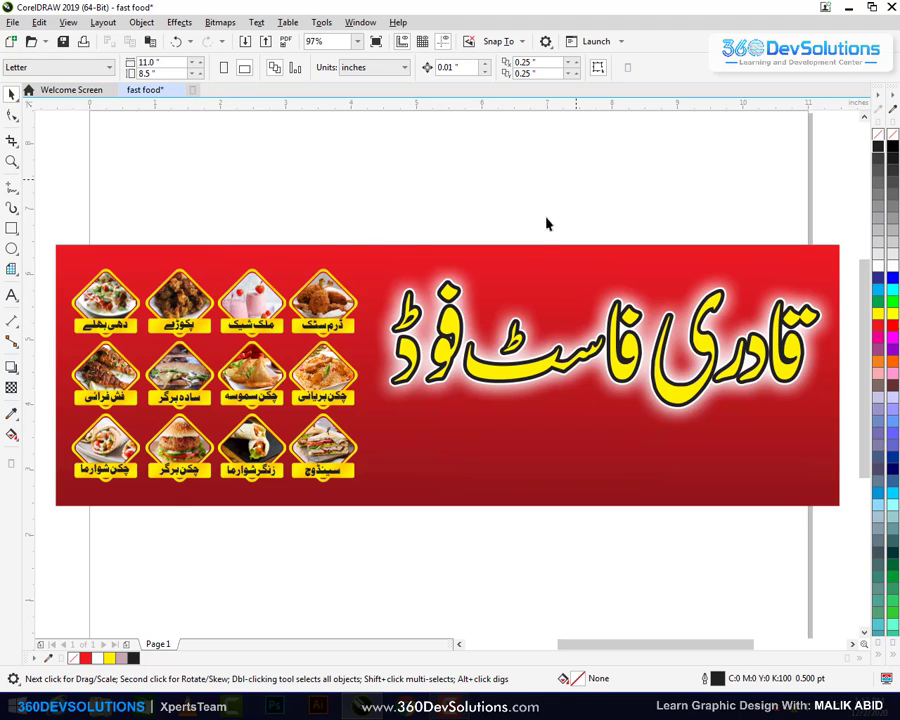
Select the food-images group, check its right-click options, then deselect the banner group
scroll(546, 223, "down", 3)
scroll(600, 268, "up", 3)
scroll(600, 268, "down", 3)
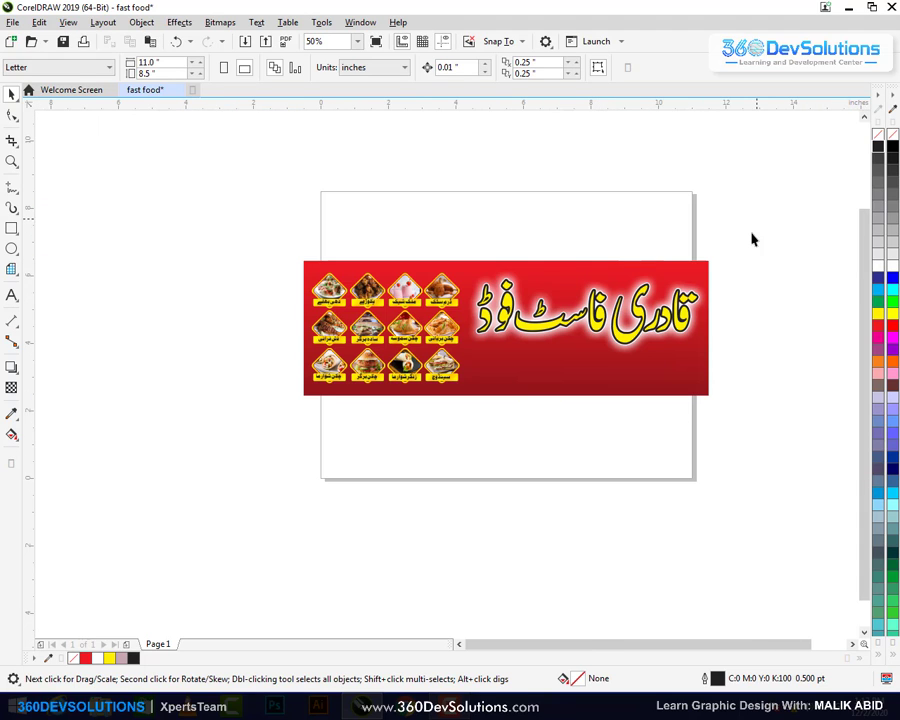
left_click(422, 293)
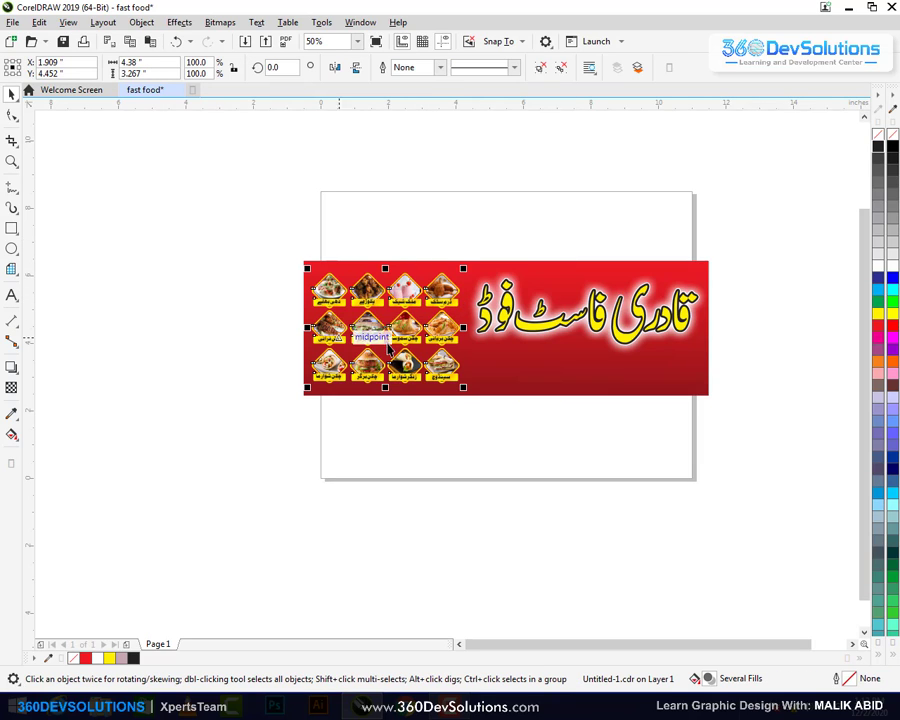
left_click(370, 296)
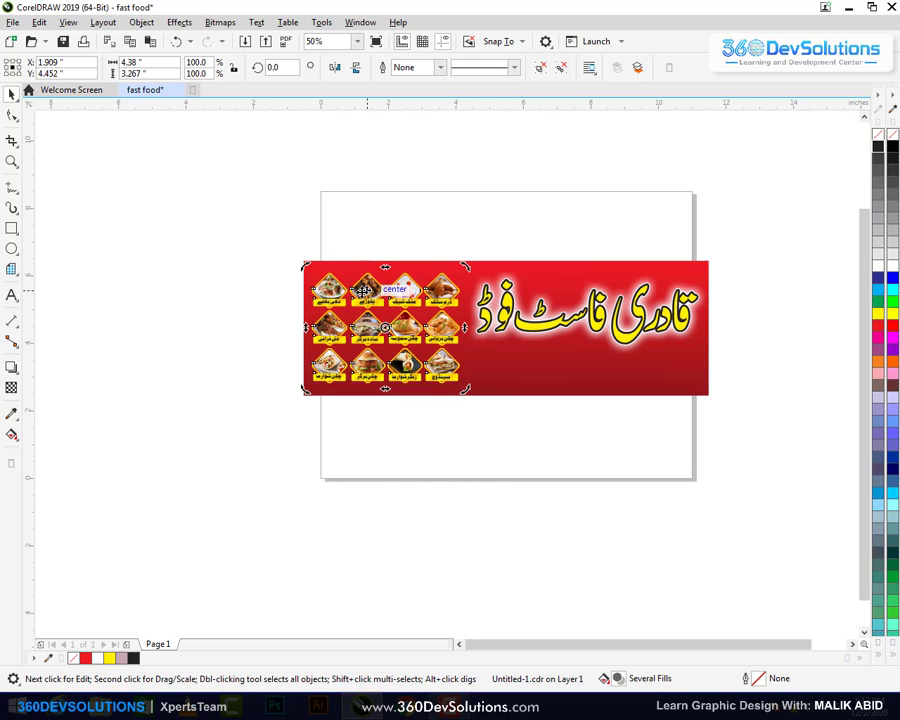
right_click(366, 289)
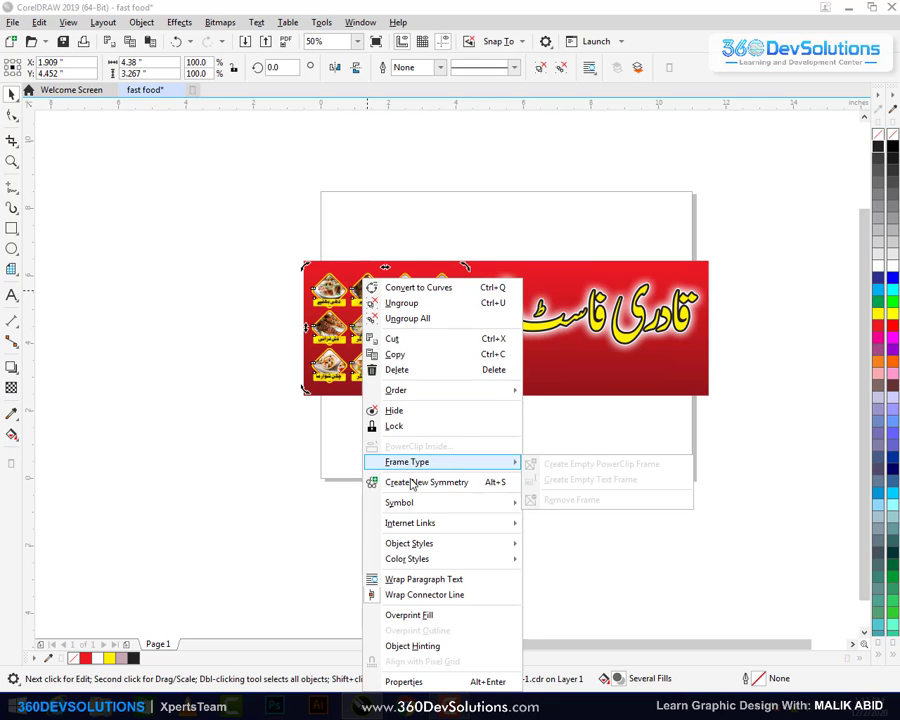
left_click(395, 354)
right_click(338, 288)
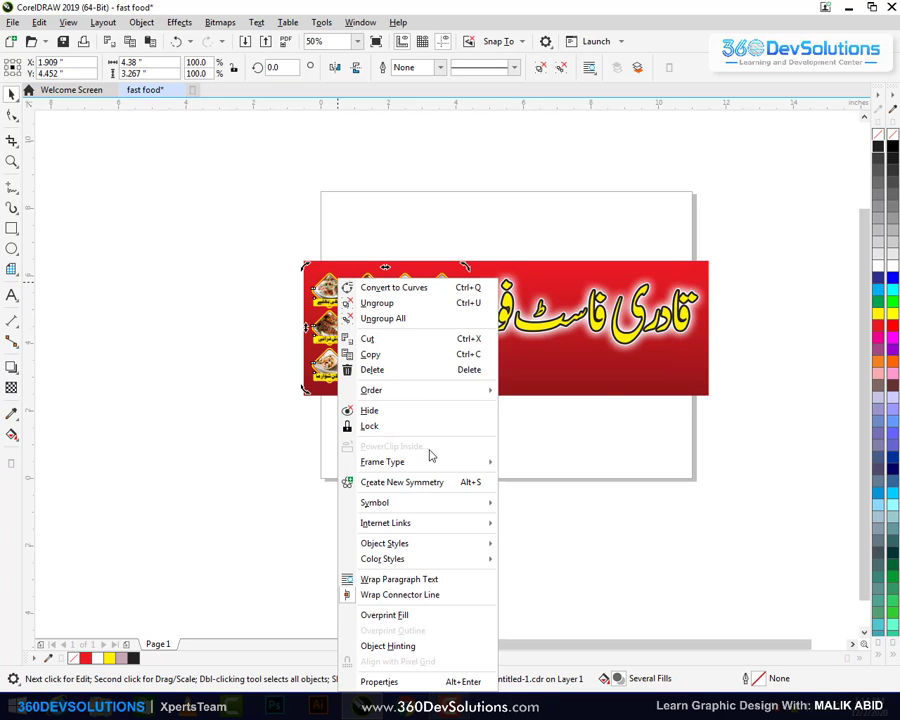
left_click(502, 177)
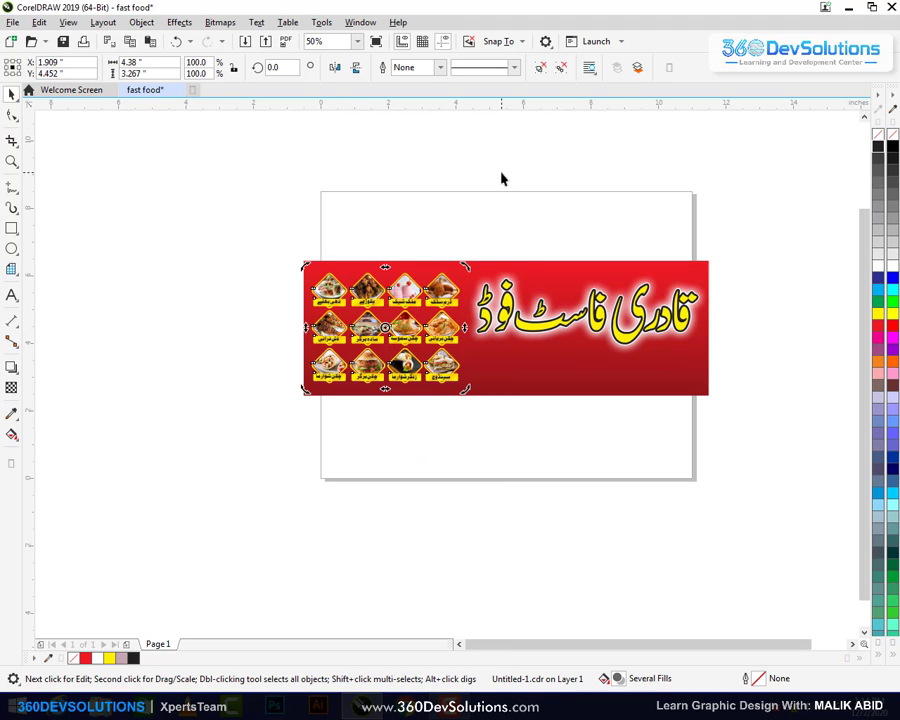
left_click(755, 180)
Marquee-select the four objects around the Urdu title and group them with Ctrl+G
left_click_drag(801, 215, 388, 394)
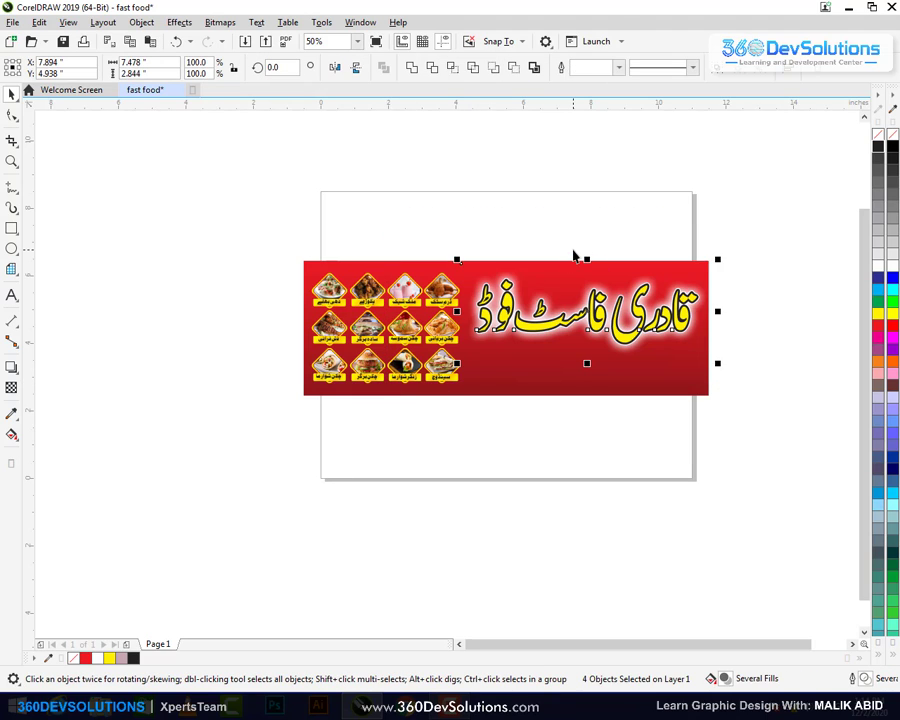
key("ctrl+g")
right_click(613, 323)
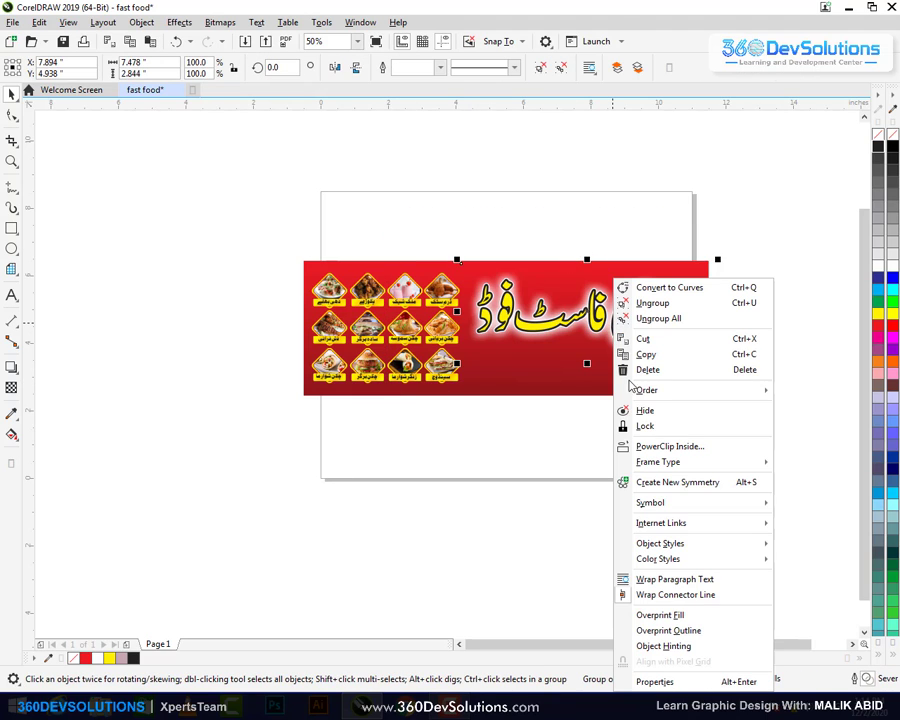
key("Escape")
key("Escape")
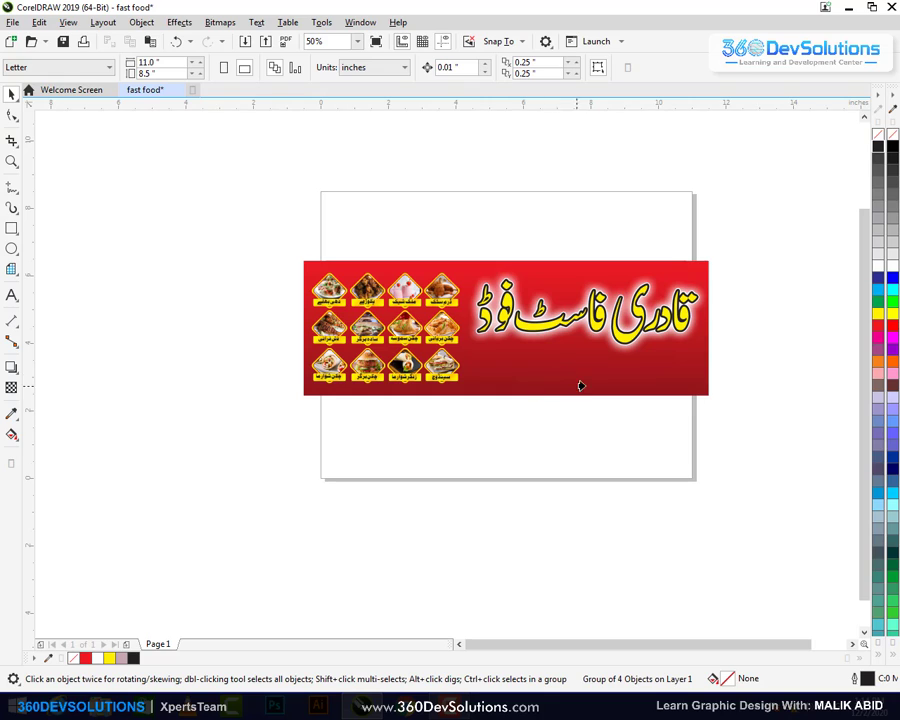
left_click(557, 390)
key("Escape")
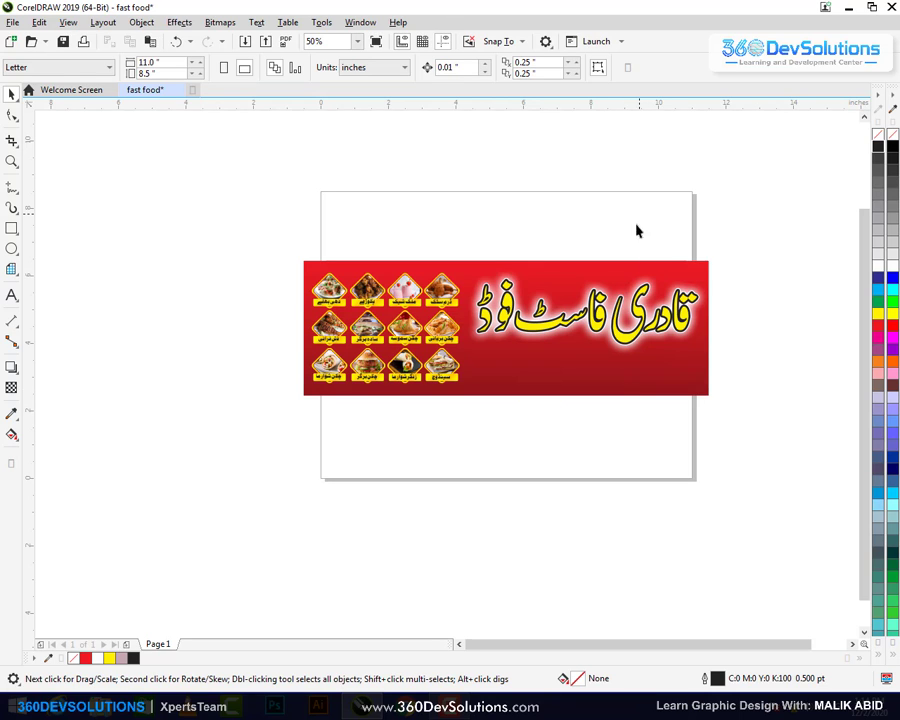
left_click_drag(548, 383, 423, 268)
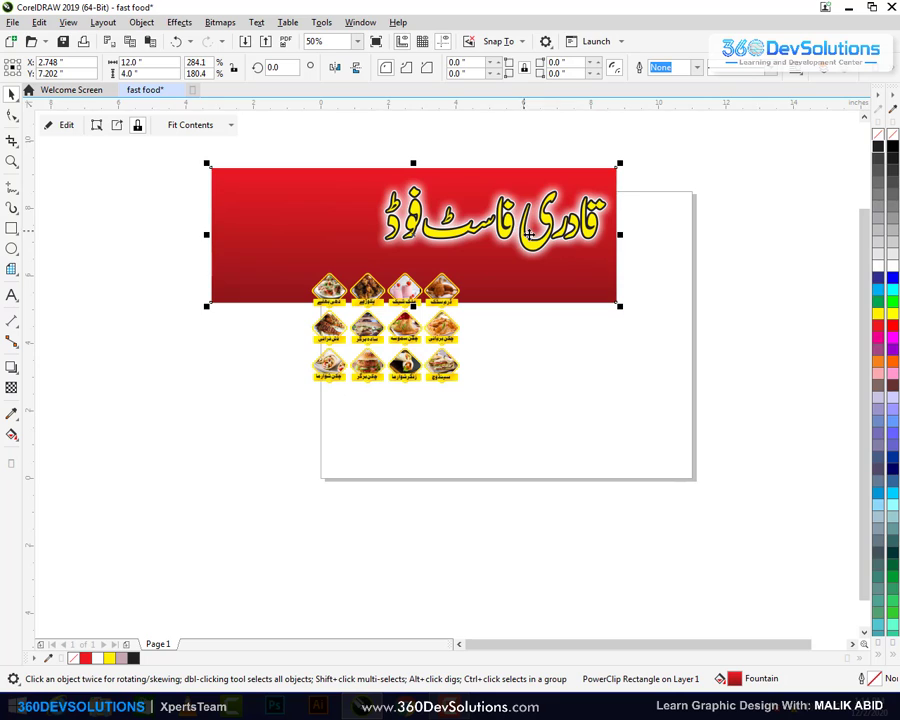
left_click_drag(510, 223, 611, 374)
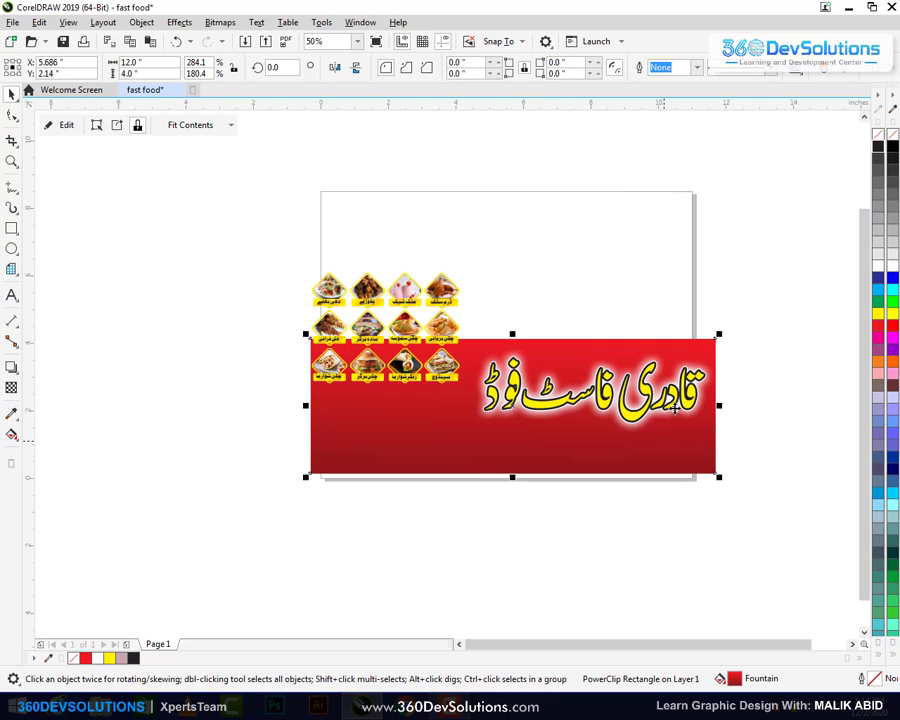
key("ctrl+z")
key("ctrl+z")
key("ctrl+z")
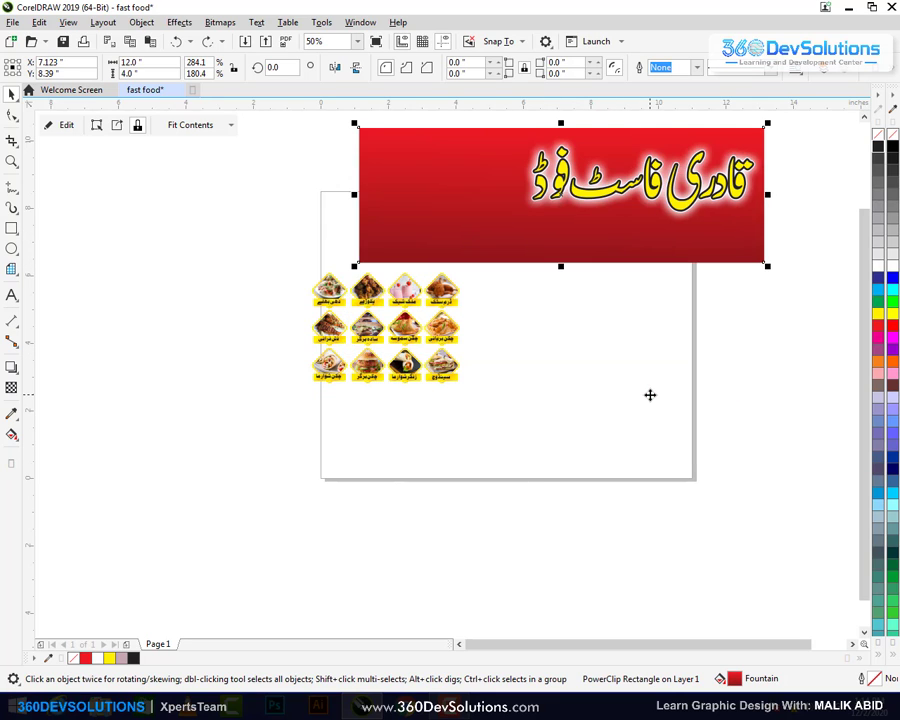
key("p")
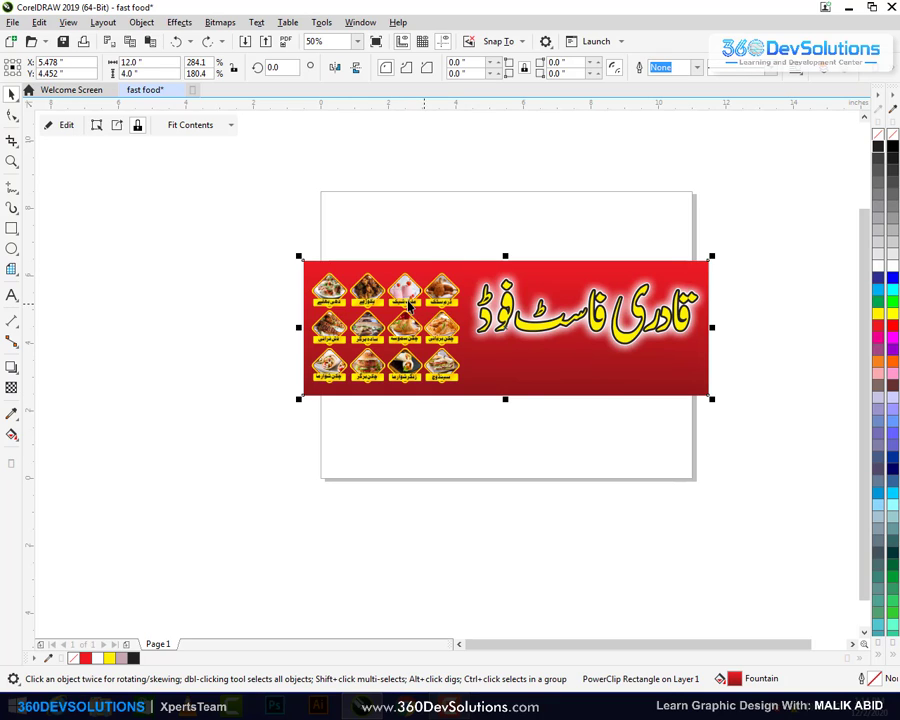
left_click(378, 287)
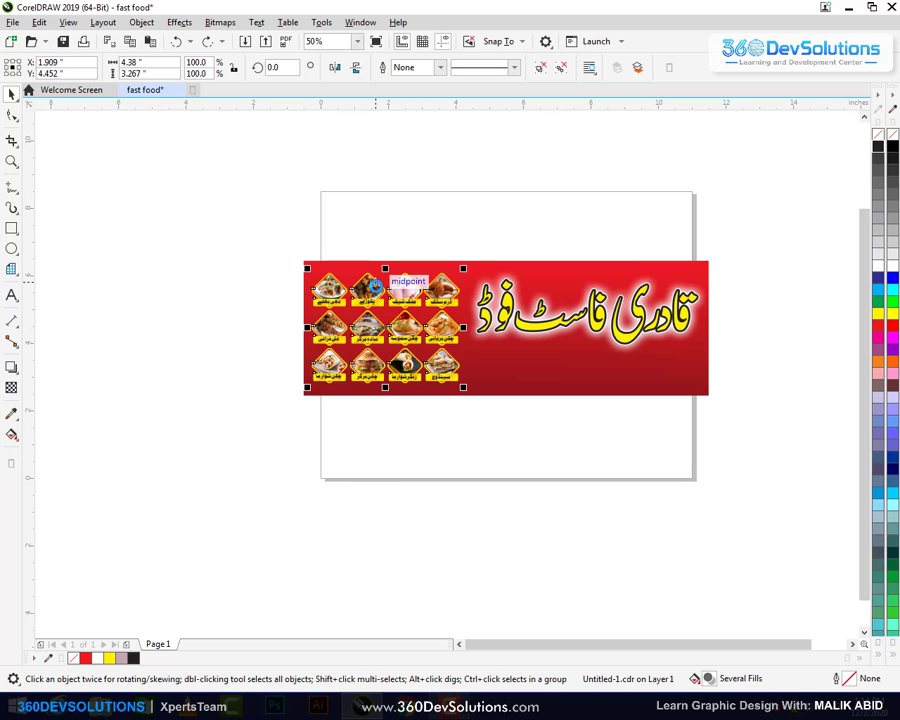
right_click(376, 287)
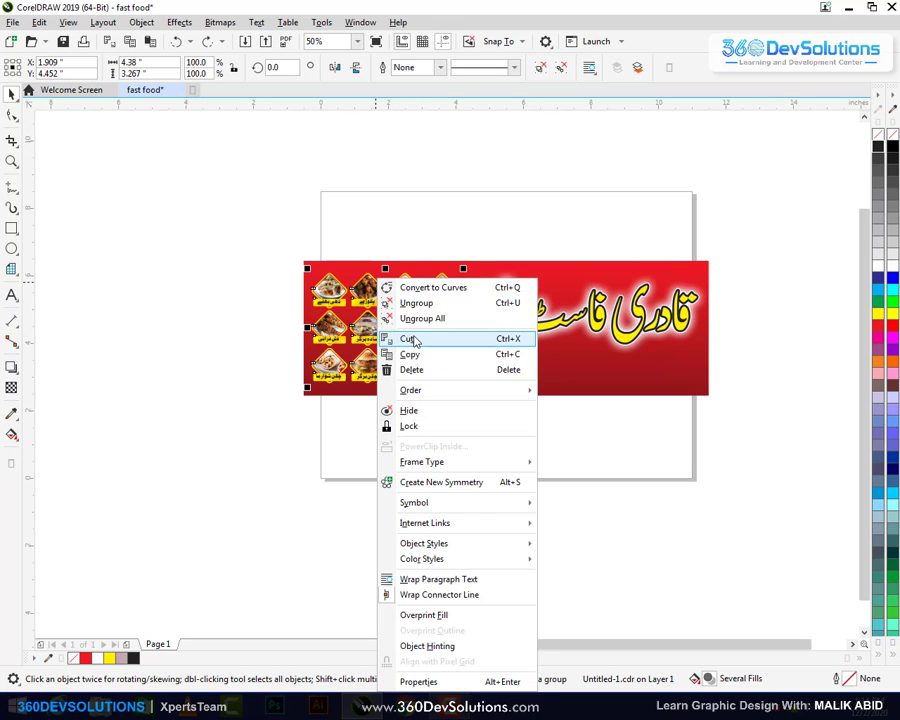
left_click(481, 357)
key("Delete")
double_click(500, 320)
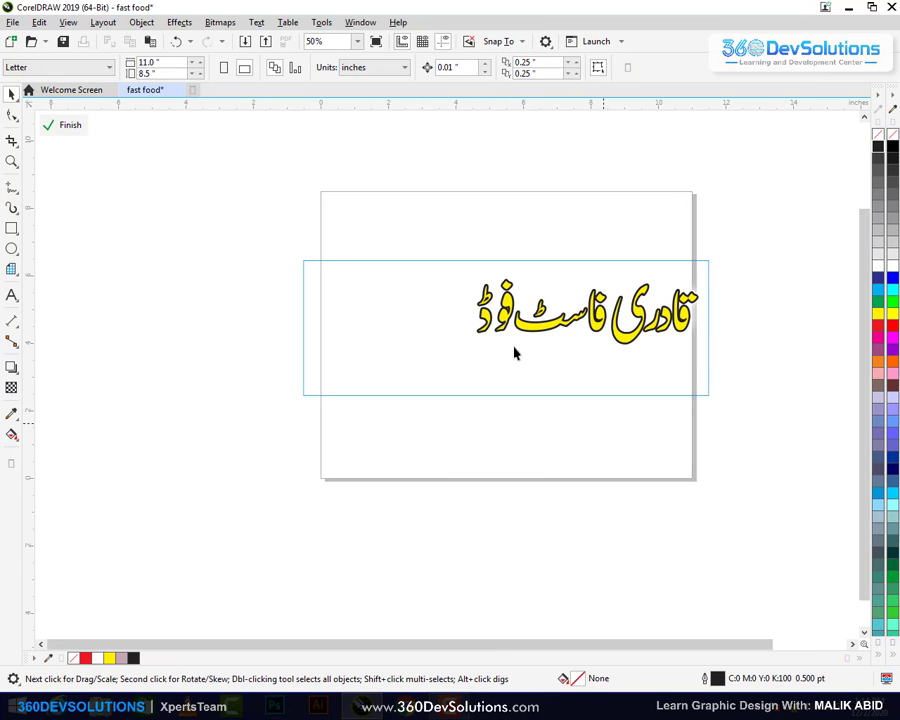
right_click(395, 220)
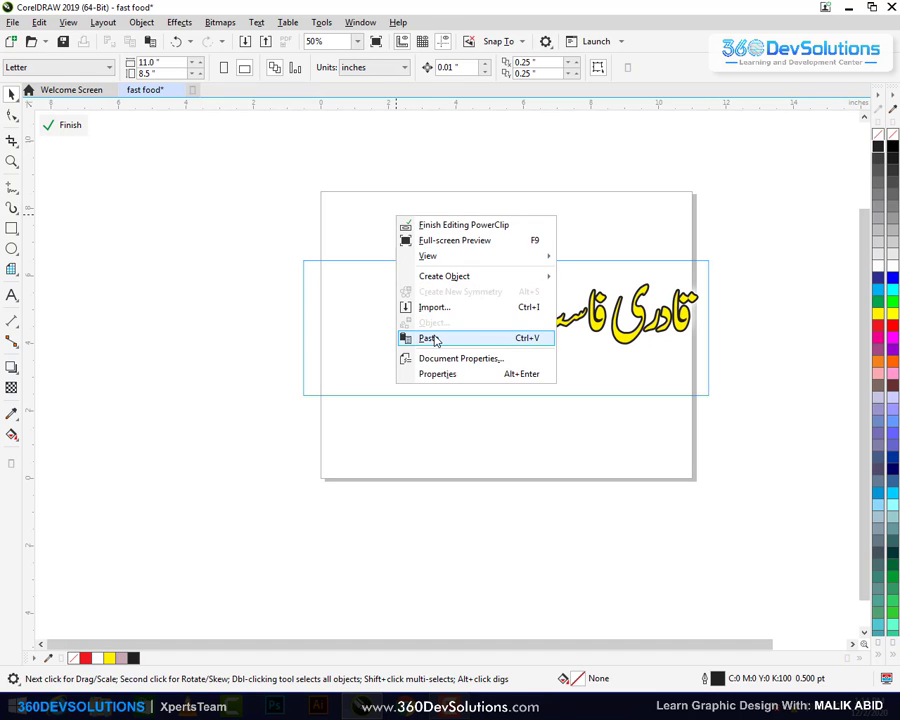
left_click(548, 263)
left_click(497, 218)
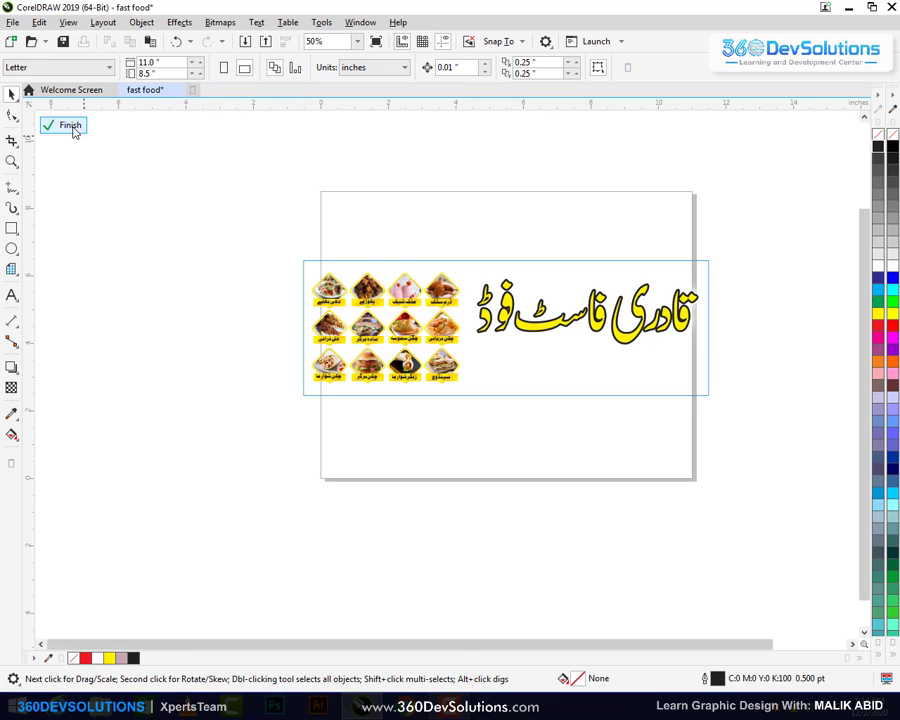
left_click(50, 125)
left_click(458, 220)
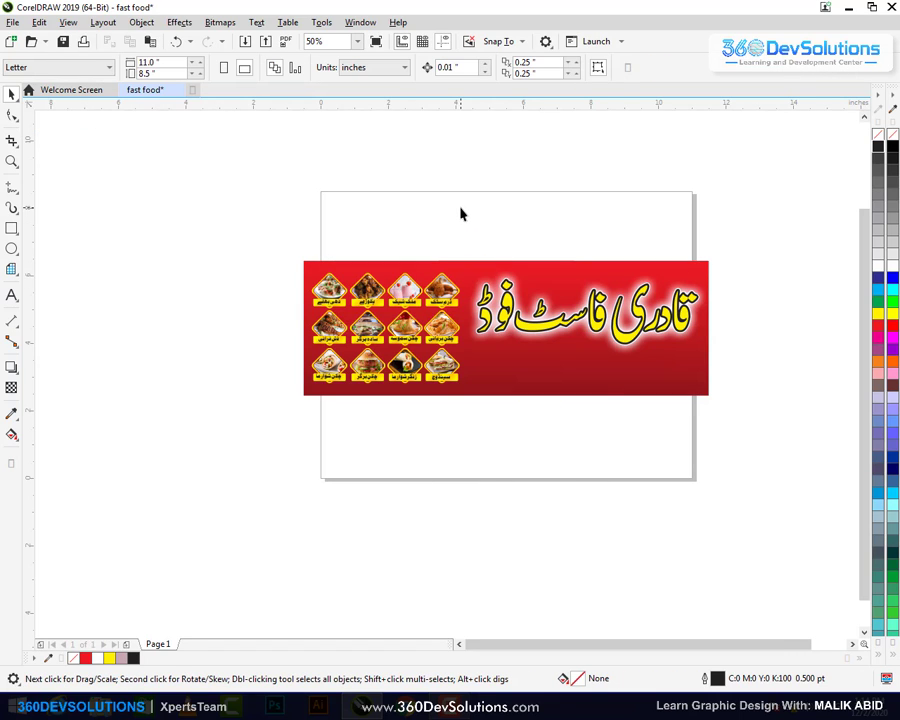
left_click(568, 344)
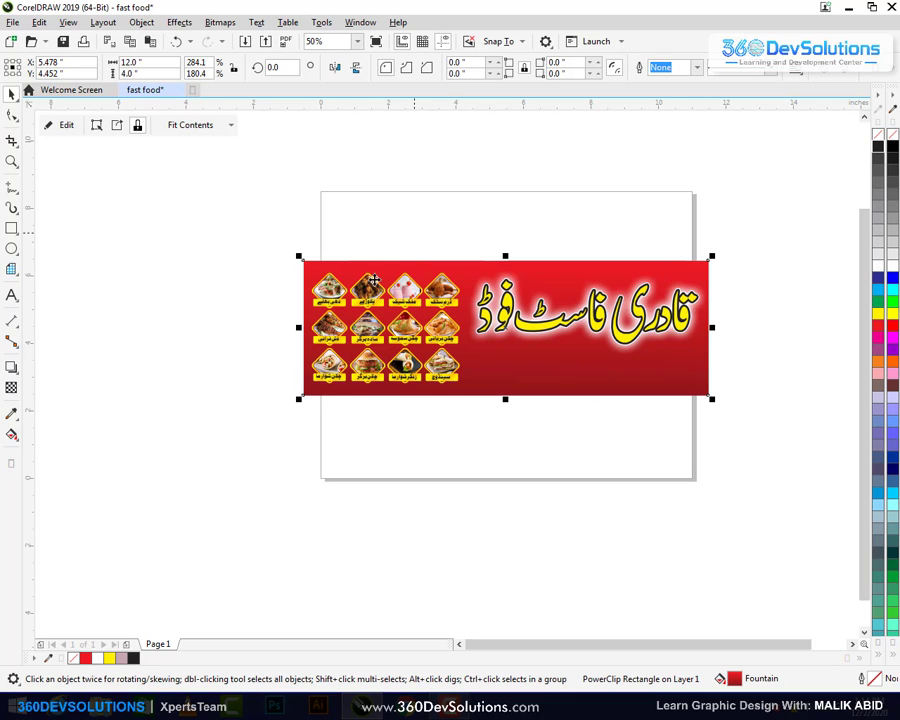
left_click(239, 199)
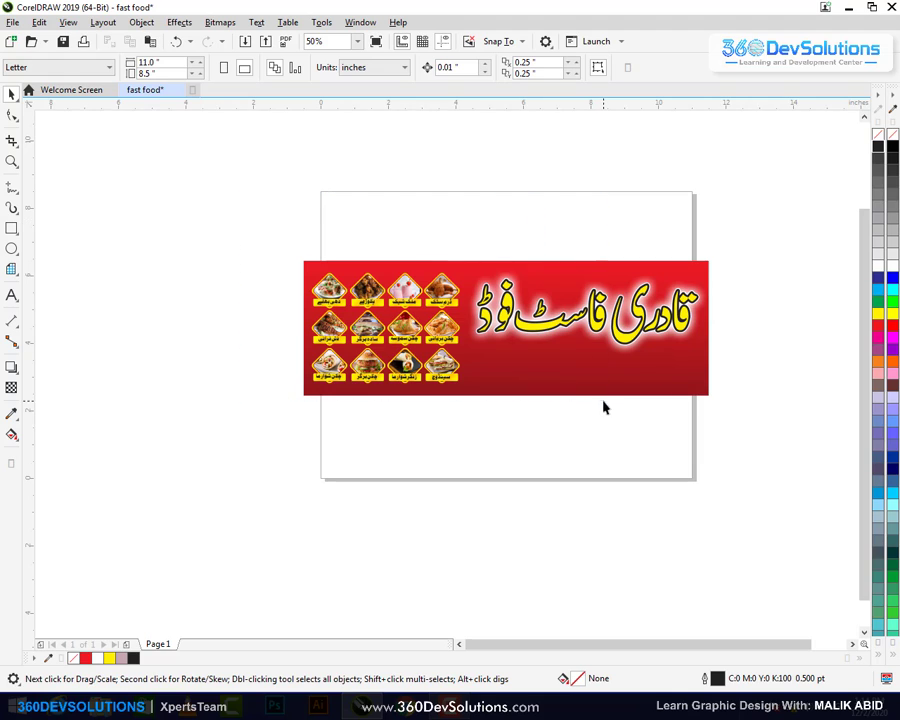
left_click(464, 341)
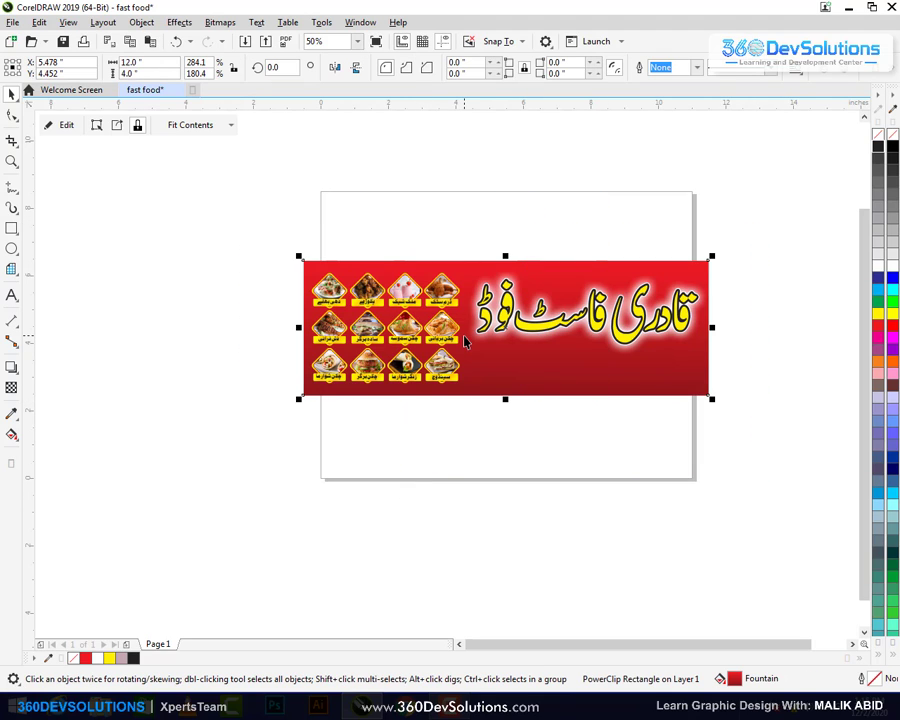
Draw a square beside the banner and rotate it 45° into a diamond
key("z")
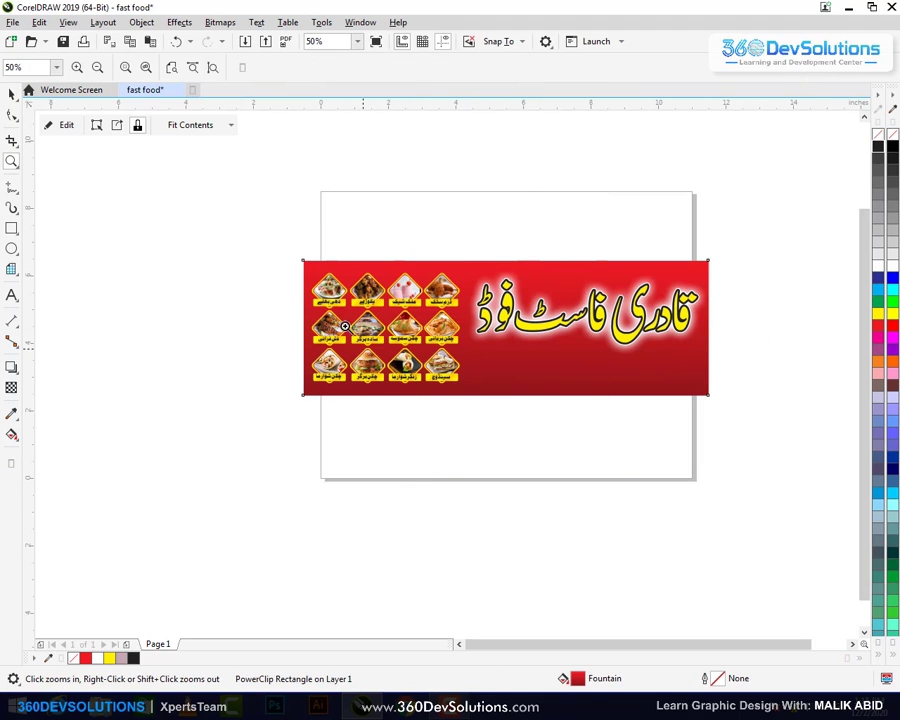
left_click_drag(220, 250, 428, 413)
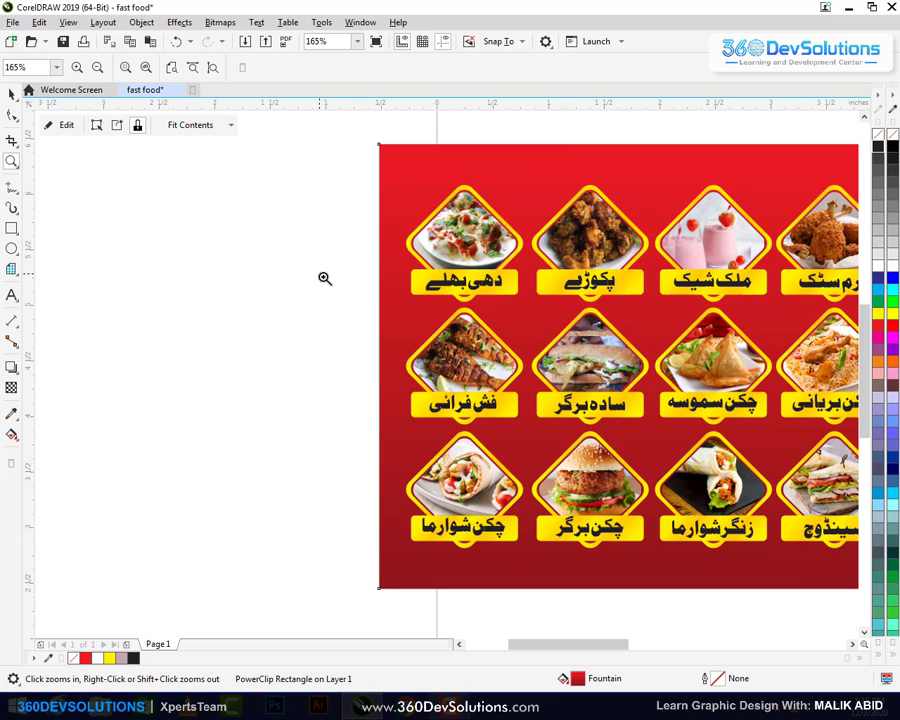
left_click_drag(237, 263, 546, 462)
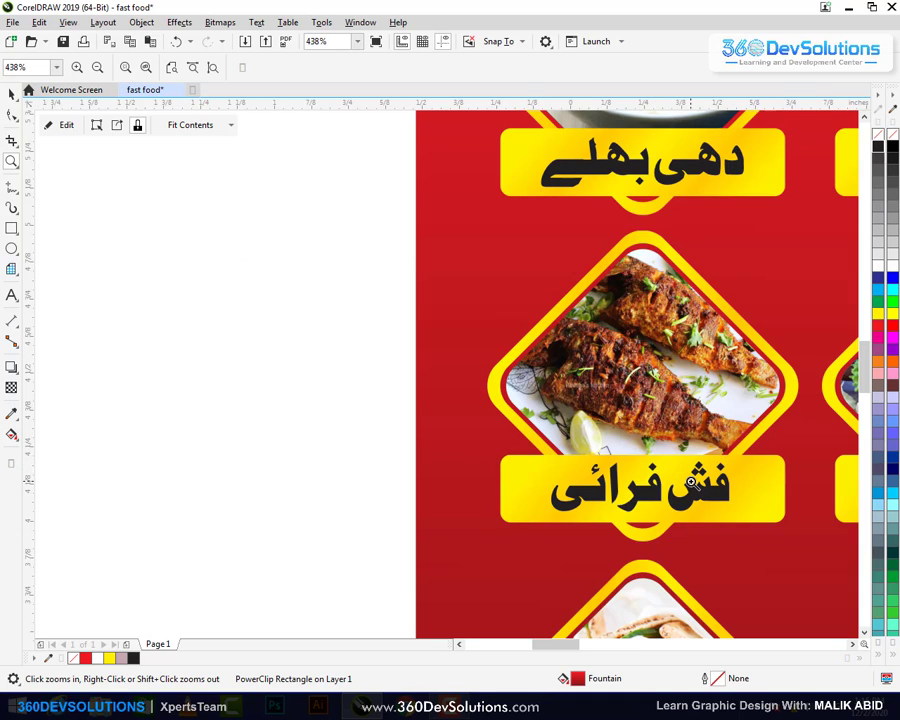
left_click(11, 228)
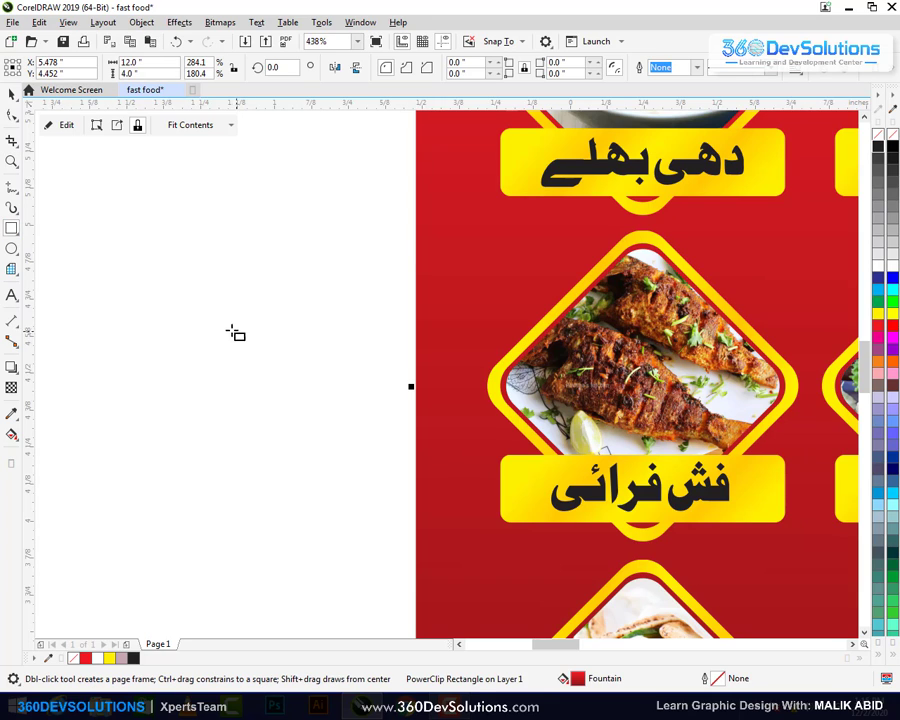
left_click_drag(226, 327, 309, 410)
left_click(11, 94)
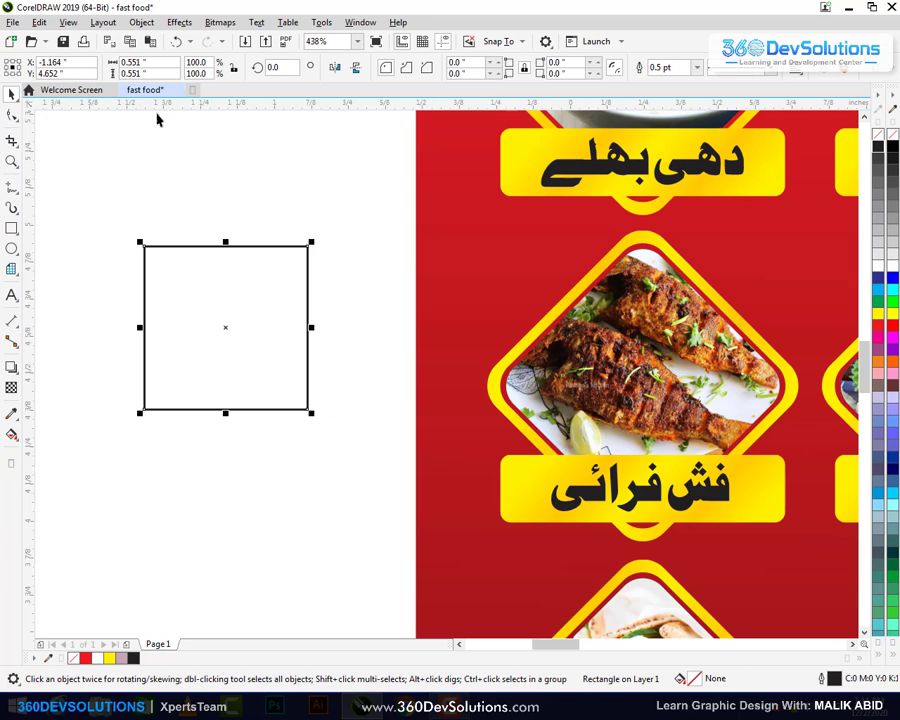
left_click(287, 67)
type("45")
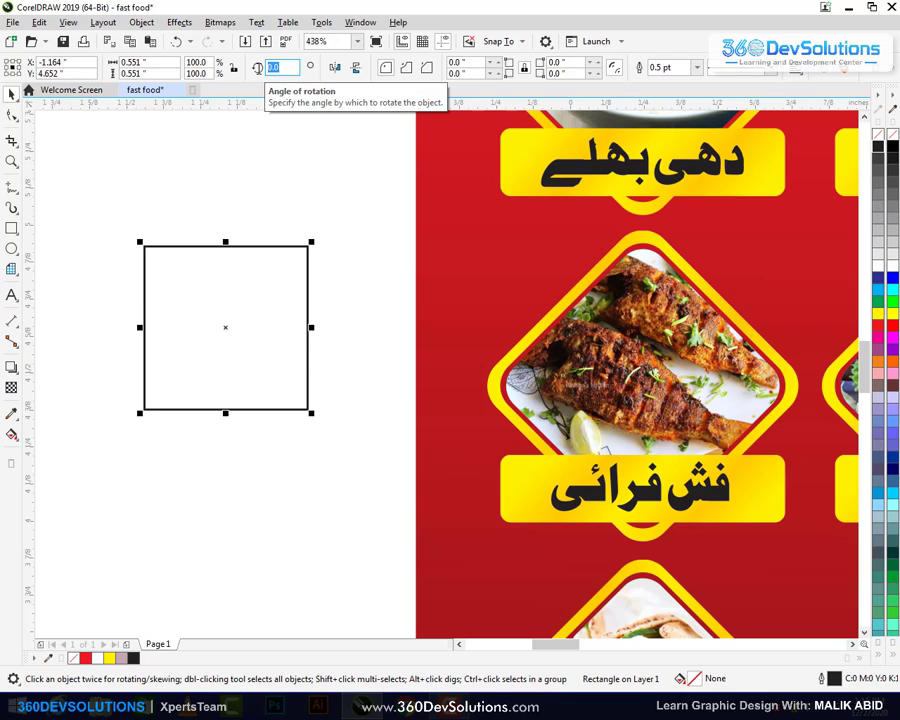
key("Return")
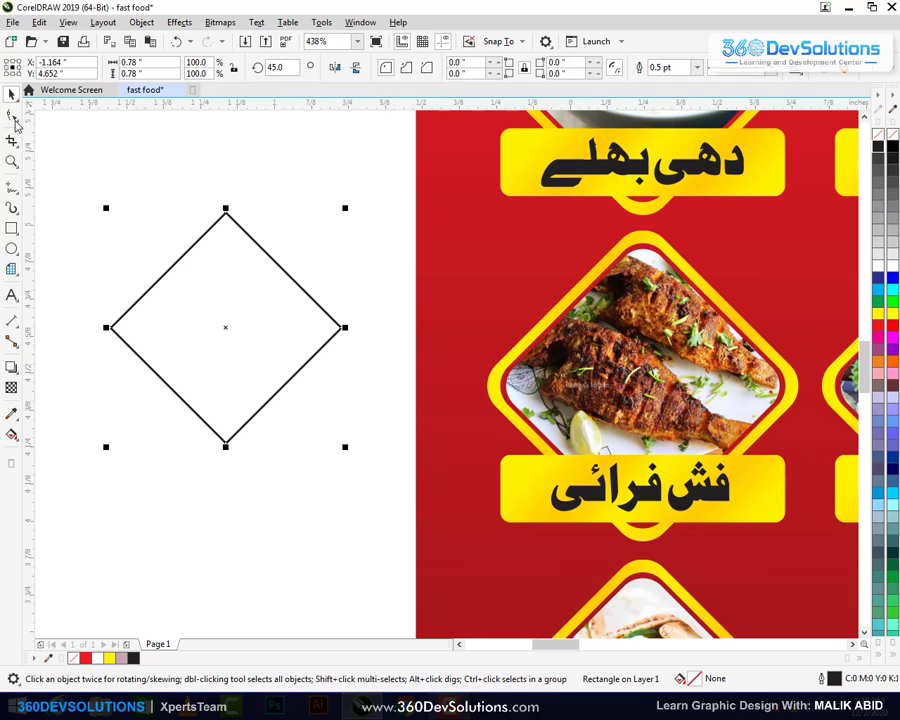
Round the diamond's corners and drop a smaller inset copy inside it
left_click(11, 114)
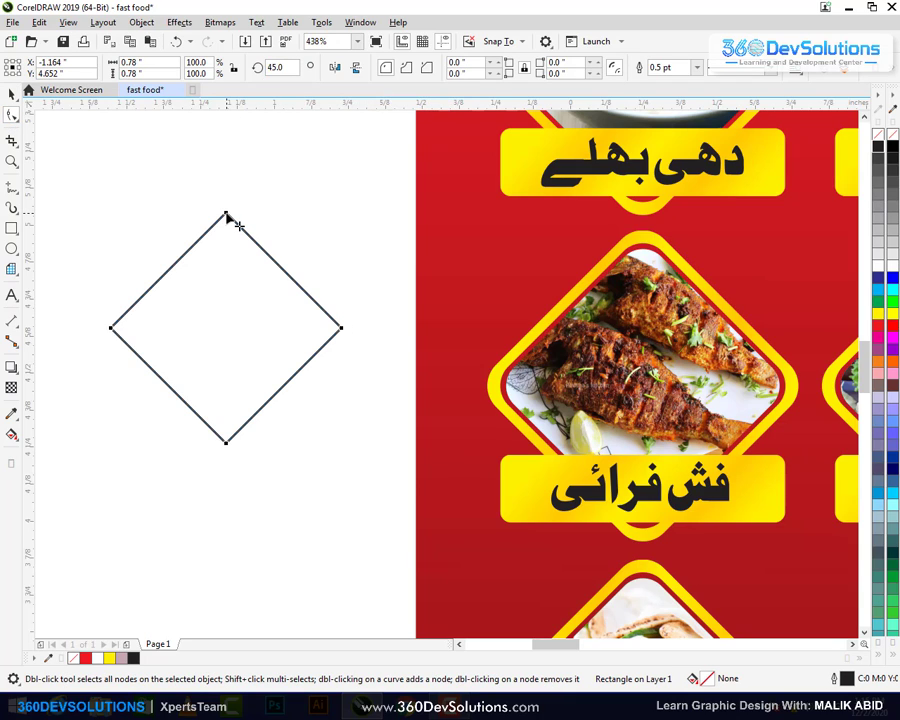
left_click_drag(232, 212, 252, 230)
left_click(11, 93)
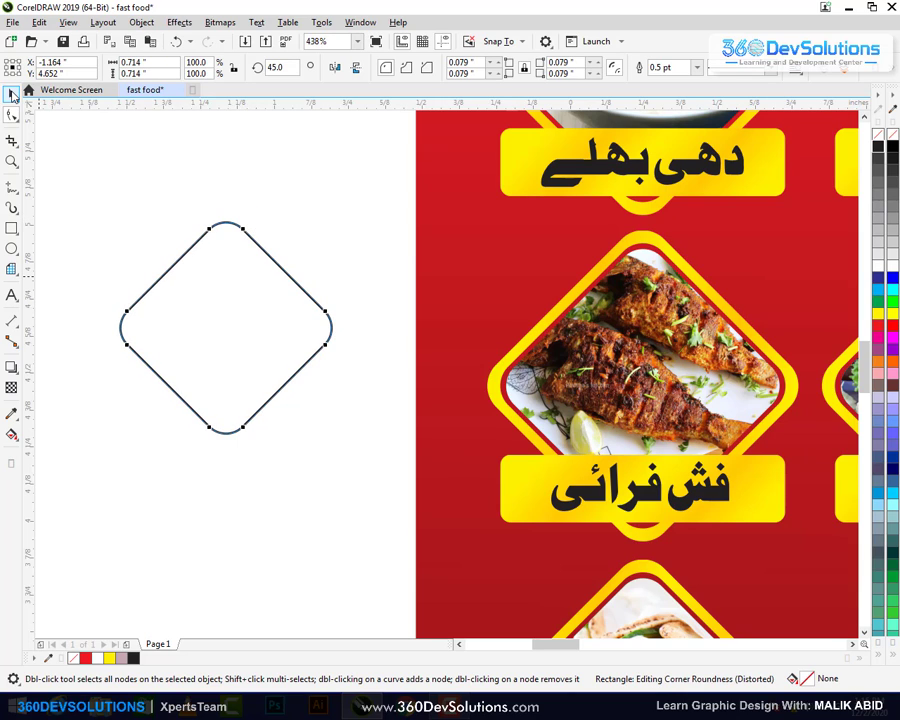
left_click(236, 218)
mouse_move(336, 214)
left_mouse_down()
mouse_move(358, 197)
mouse_move(344, 212)
left_mouse_up()
right_click(344, 210)
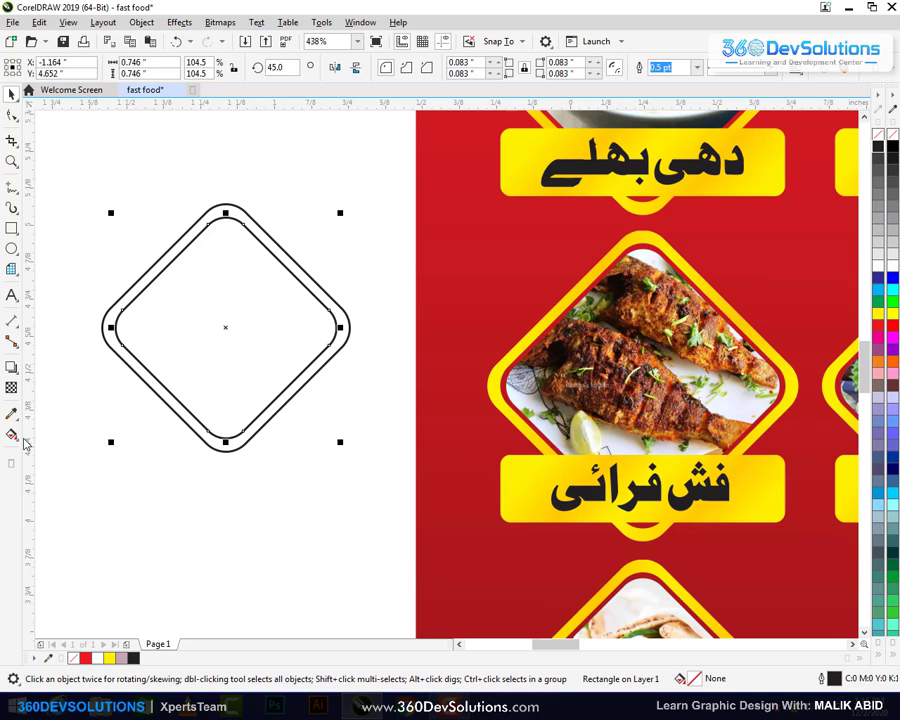
Smart Fill the ring between the outer and inner diamond outlines slate blue
left_click(11, 434)
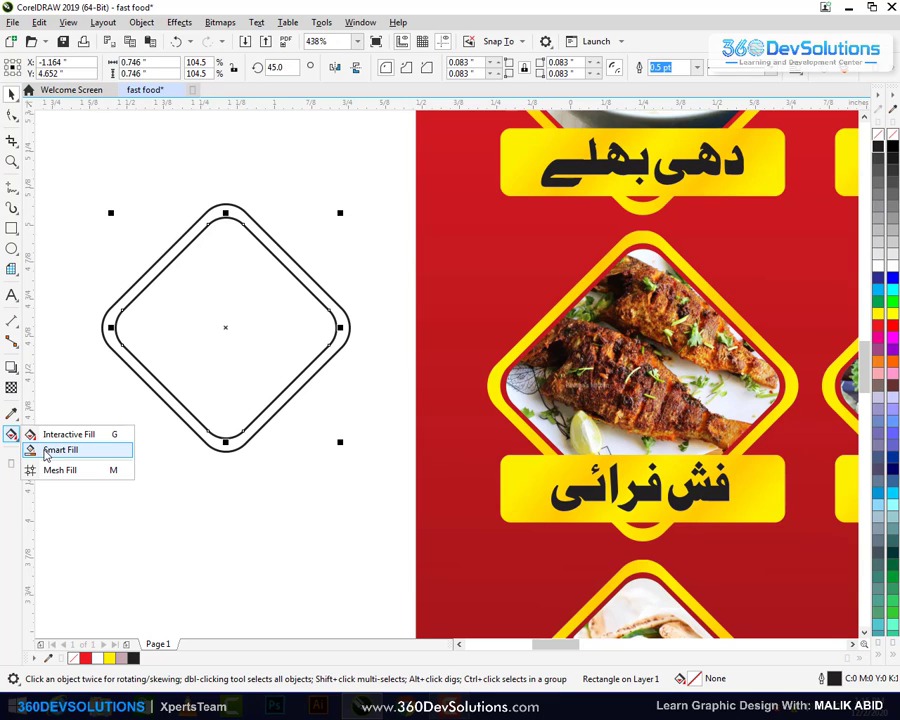
left_click(45, 452)
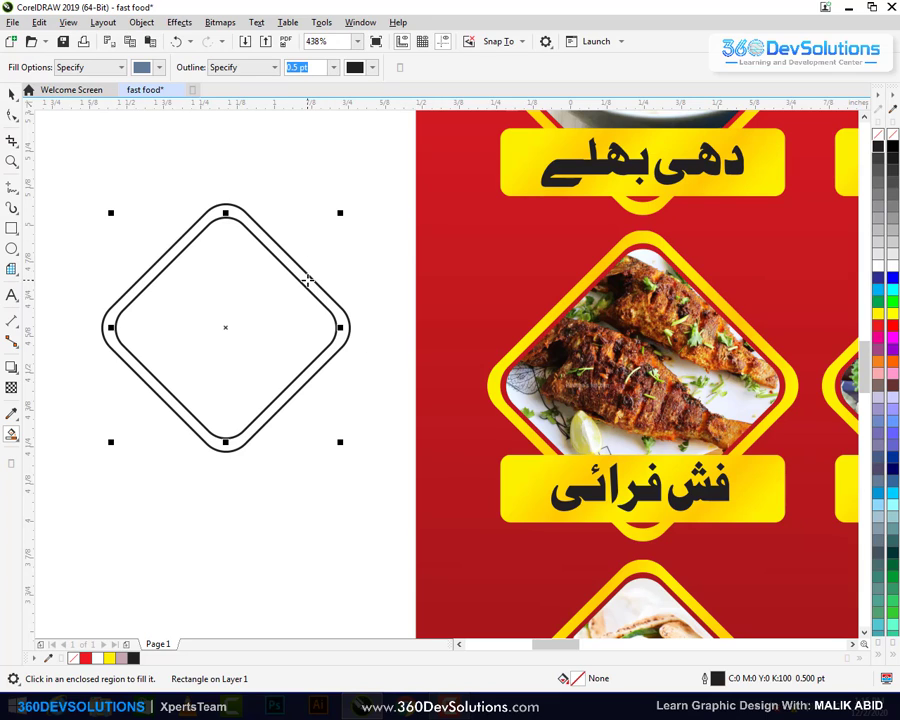
left_click(307, 280)
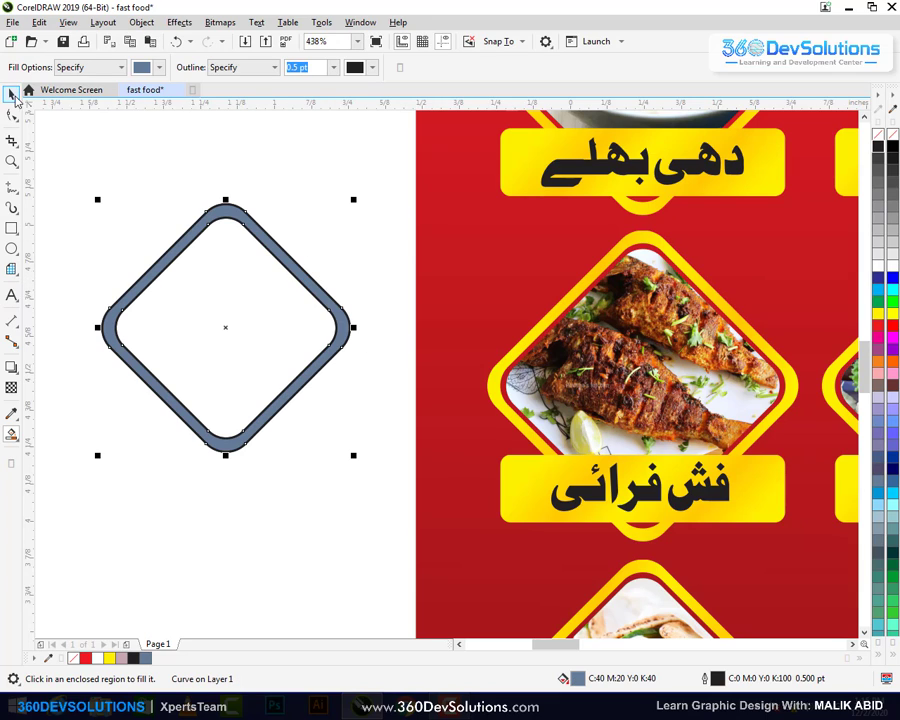
Shrink the inner rounded diamond slightly within the frame
left_click(12, 92)
left_click(215, 266)
key("Escape")
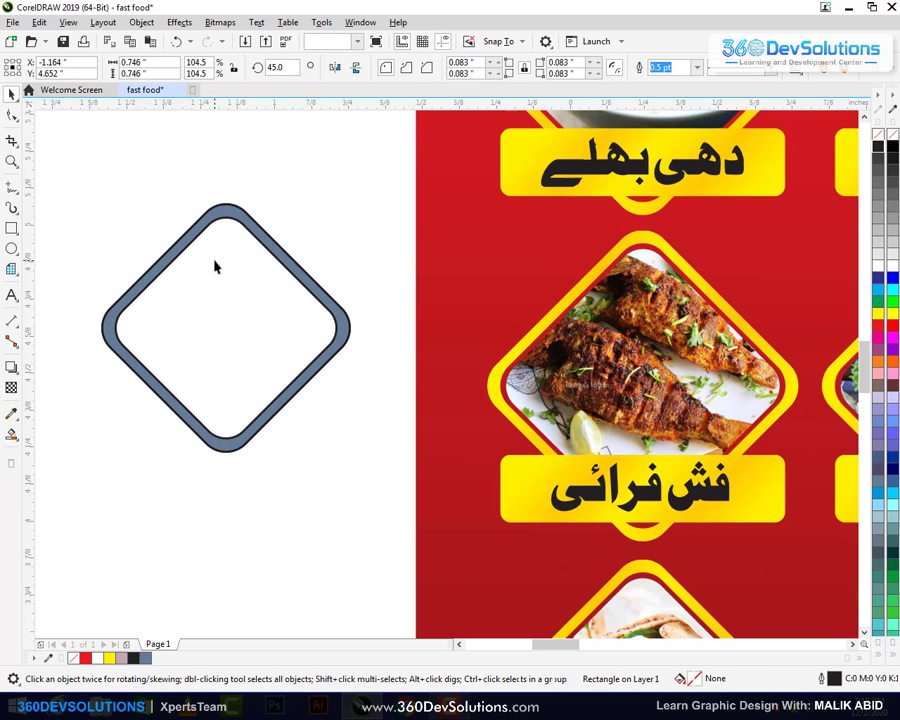
left_click(215, 265)
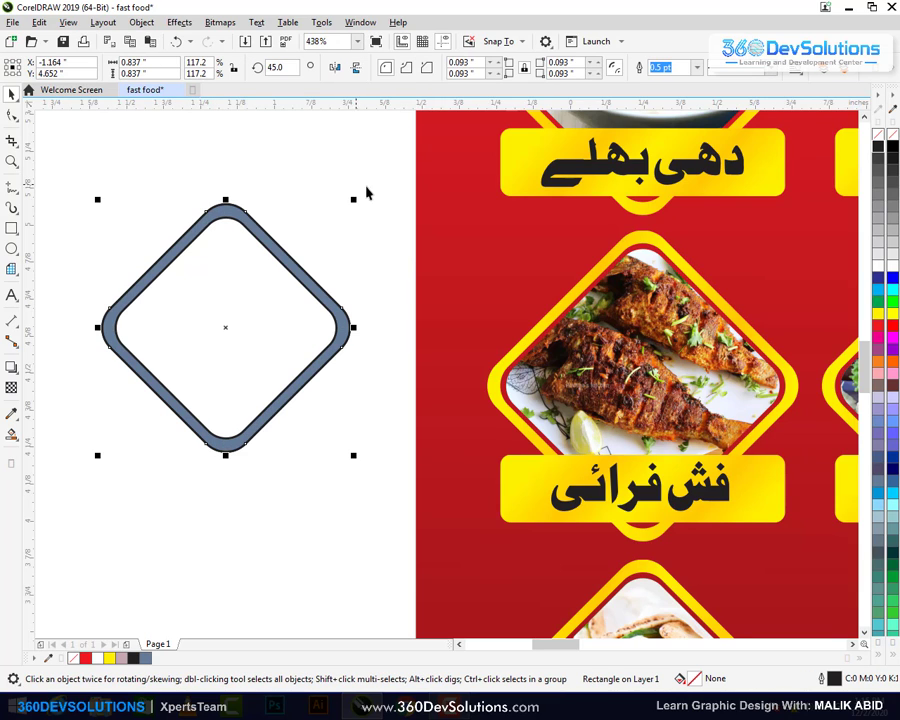
left_click_drag(353, 199, 334, 209)
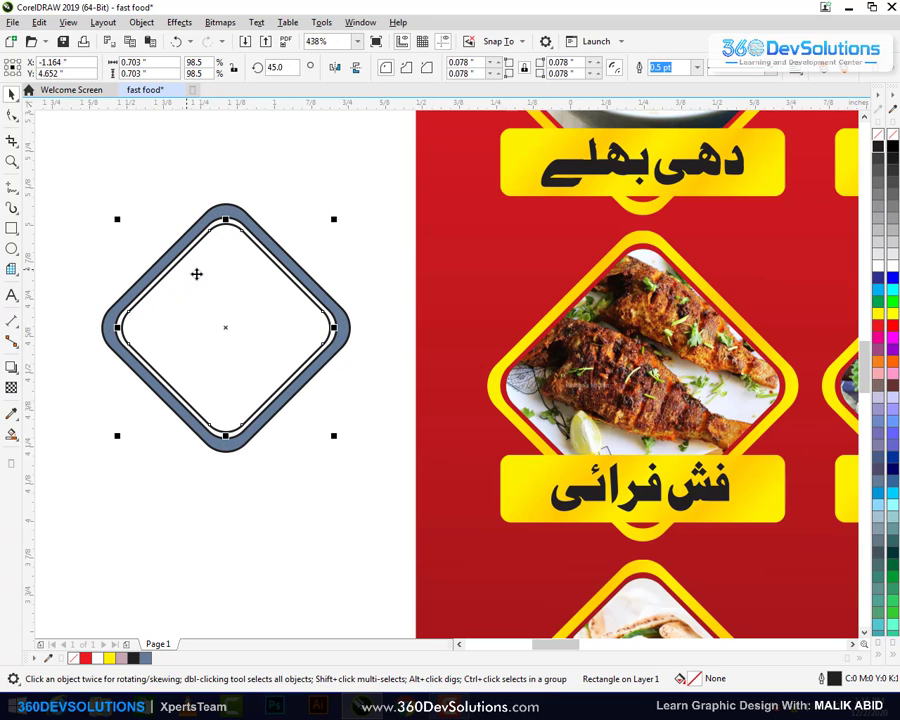
Fill both the outer band and inner diamond black
left_click(275, 412)
left_click(270, 408, "shift")
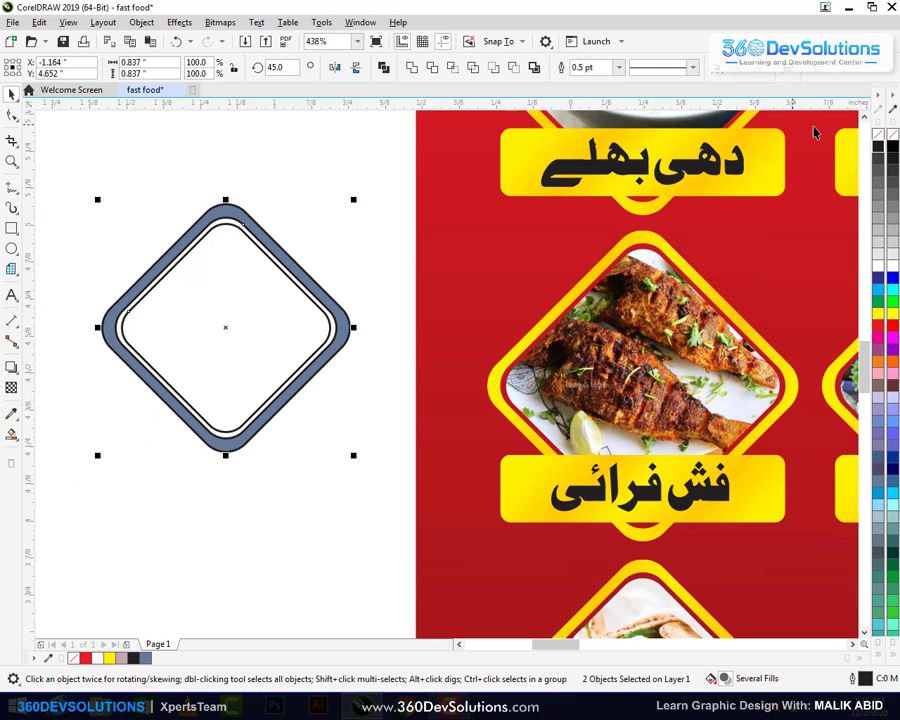
left_click(878, 146)
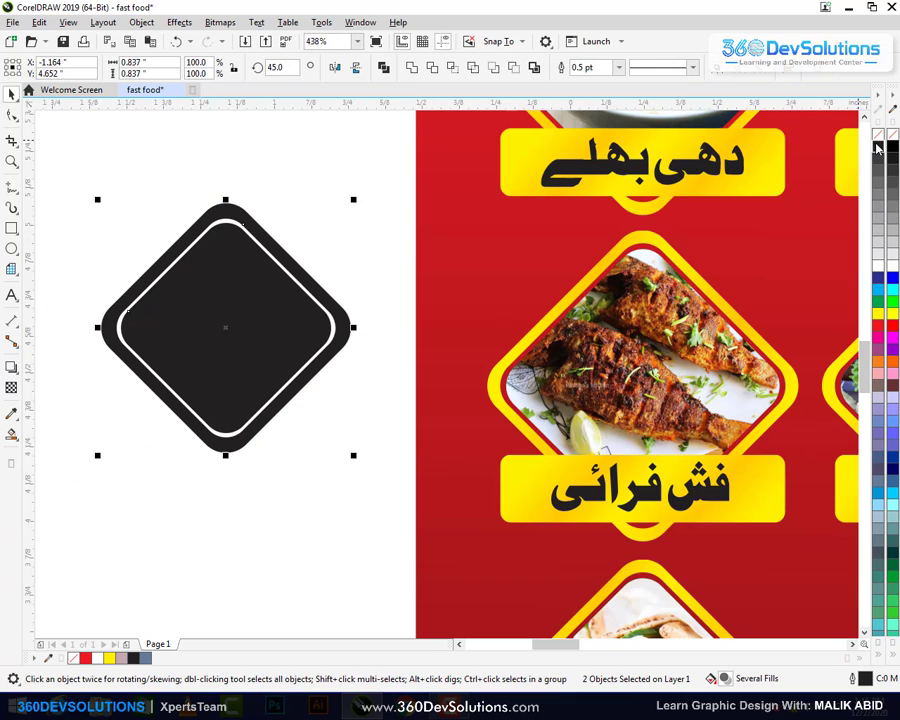
left_click(312, 184)
key("F6")
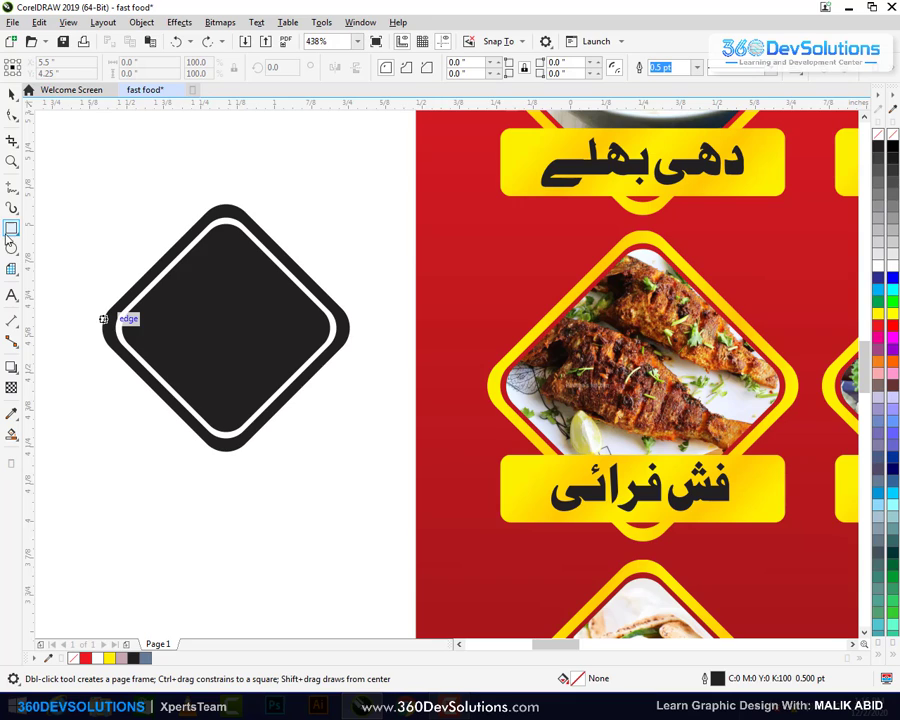
Draw a wide rounded-corner bar across the diamond's lower part
left_click_drag(93, 366, 362, 425)
left_click(12, 116)
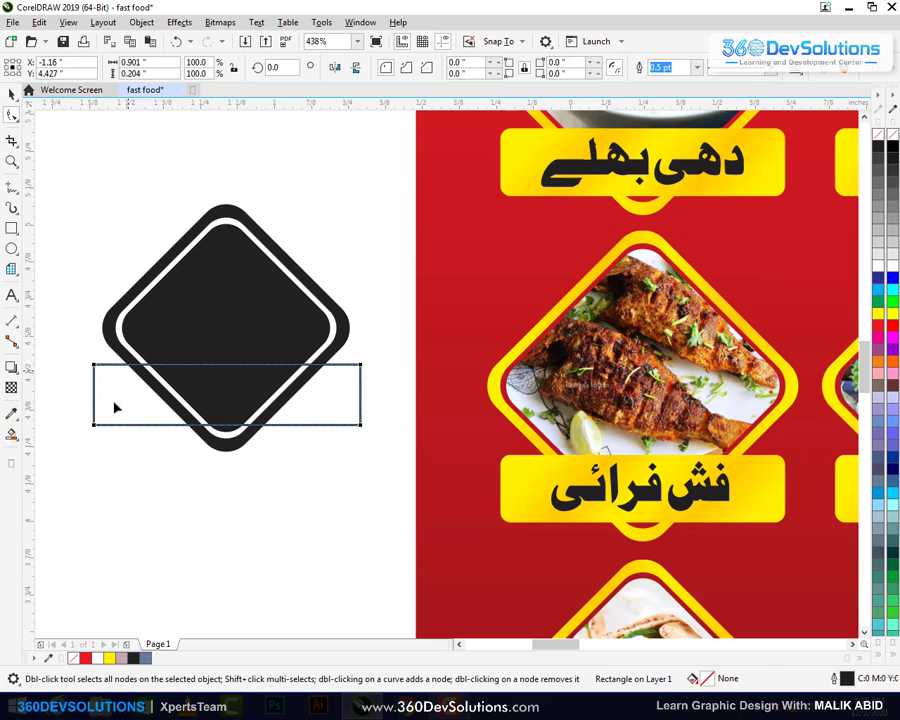
left_click_drag(101, 366, 89, 393)
left_click(12, 93)
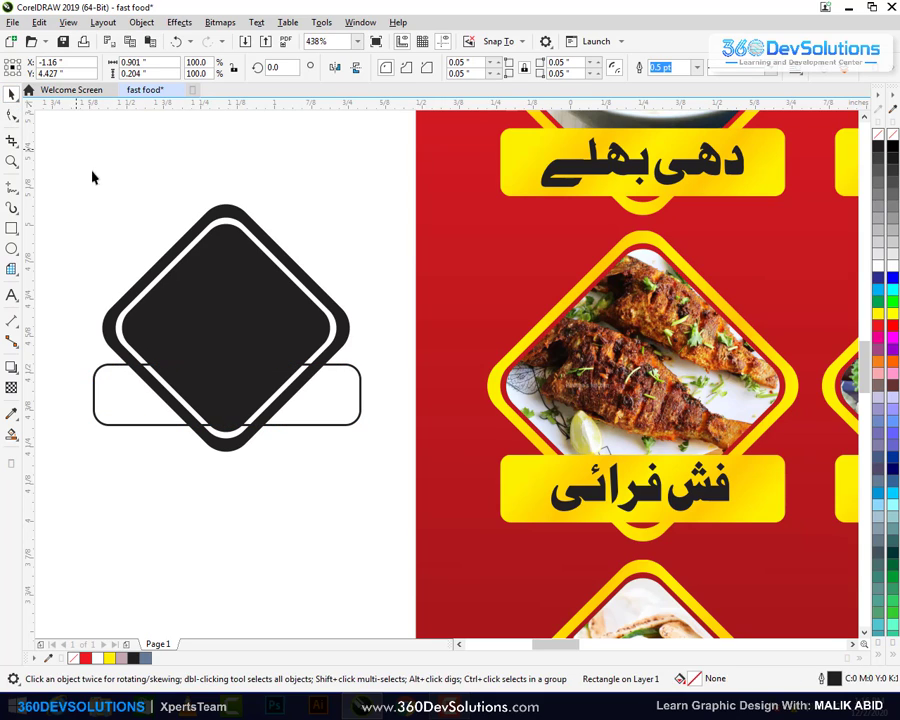
left_click(94, 176)
left_click(92, 387)
left_click(247, 304, "shift")
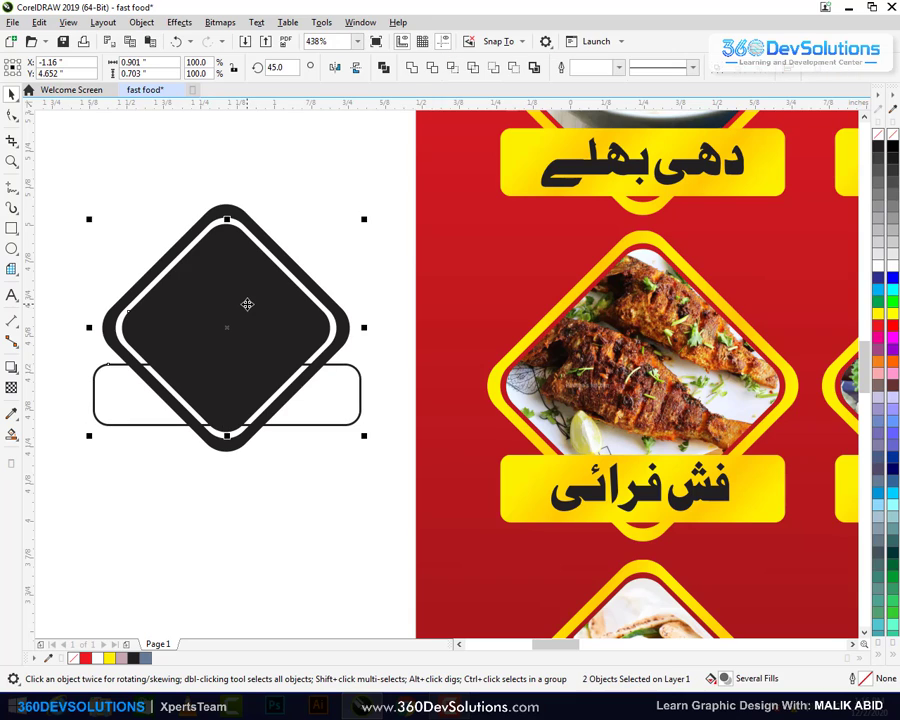
left_click(331, 196)
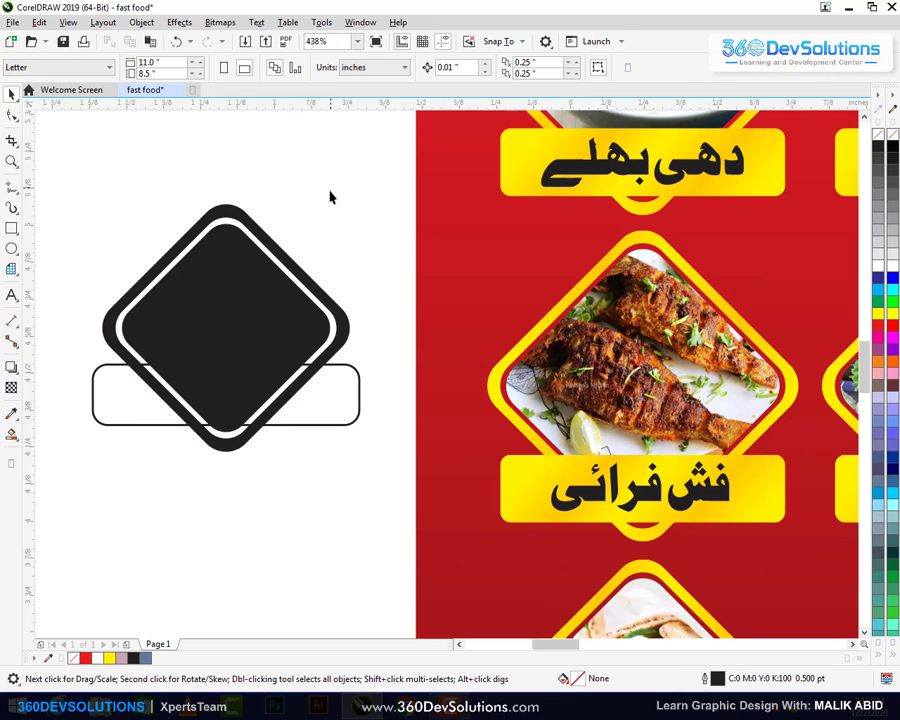
Fill the bar yellow, remove its outline, and nudge it down slightly
left_click(360, 392)
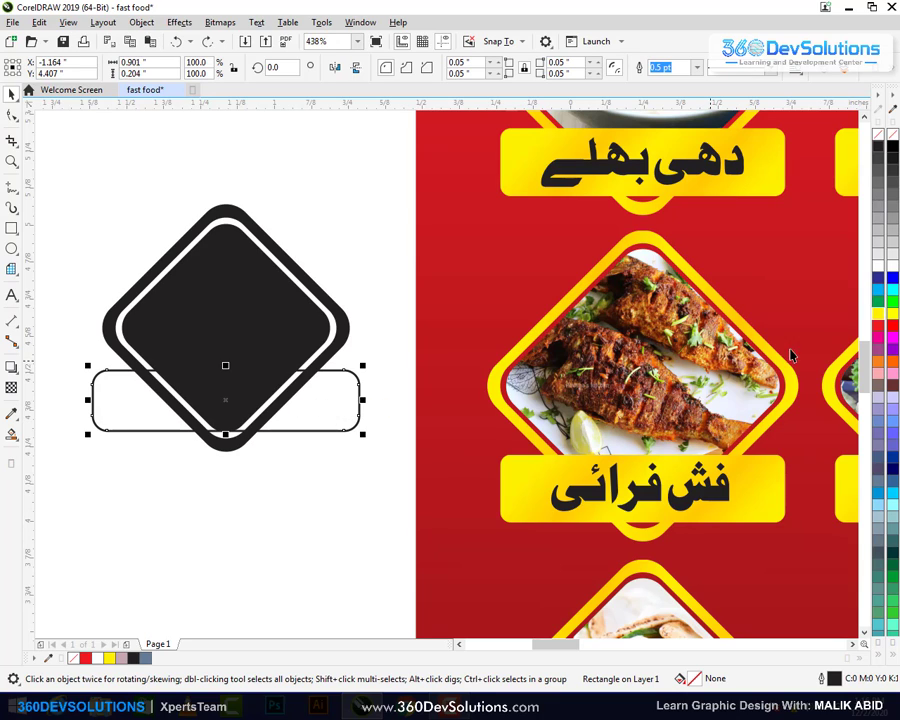
left_click(879, 315)
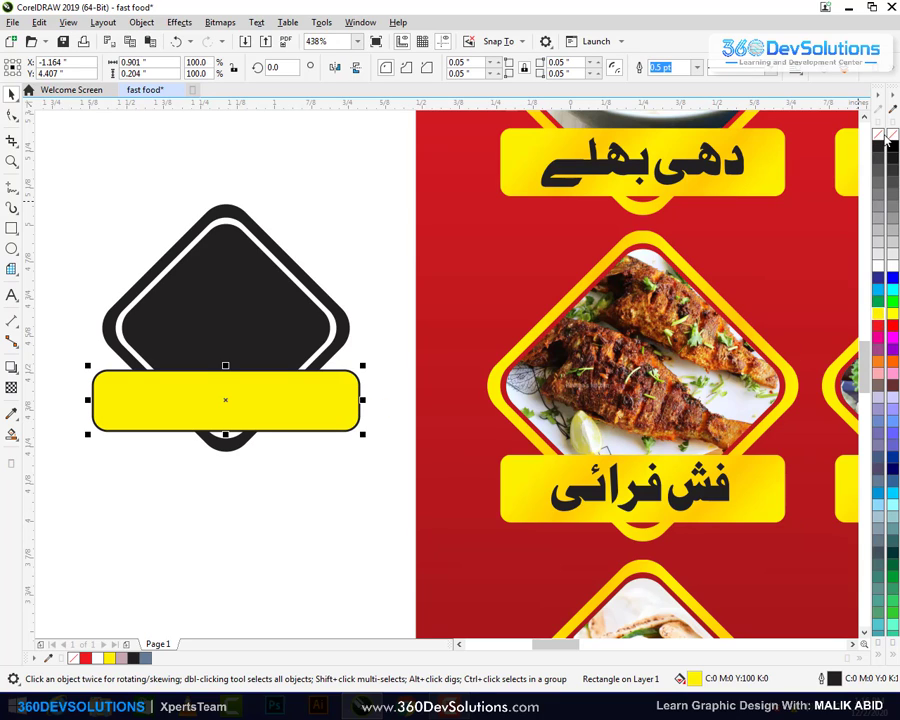
right_click(880, 138)
left_click(351, 241)
left_click(302, 400)
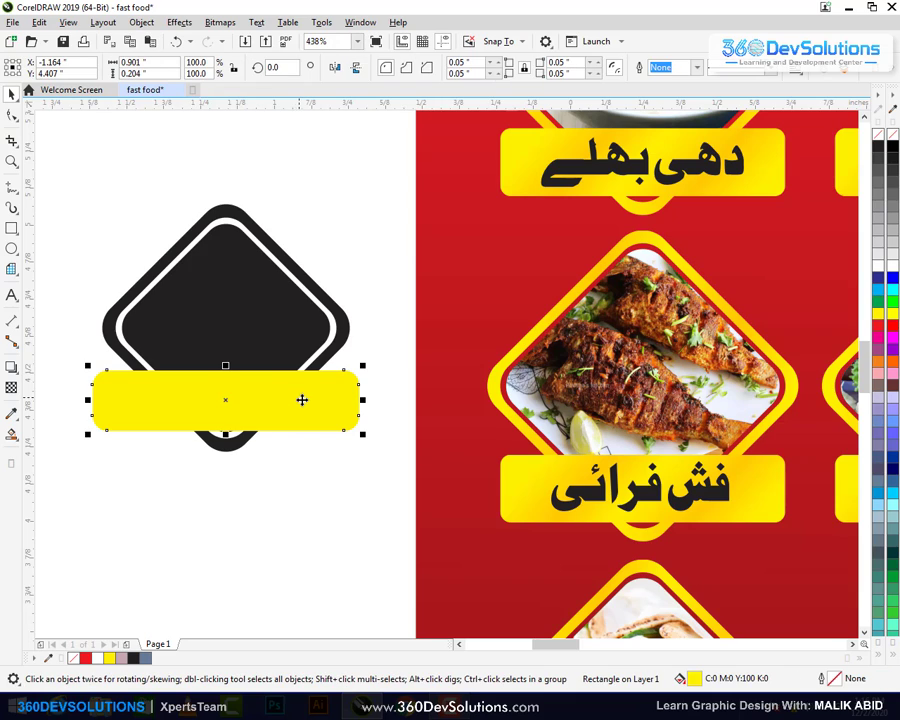
key("Down")
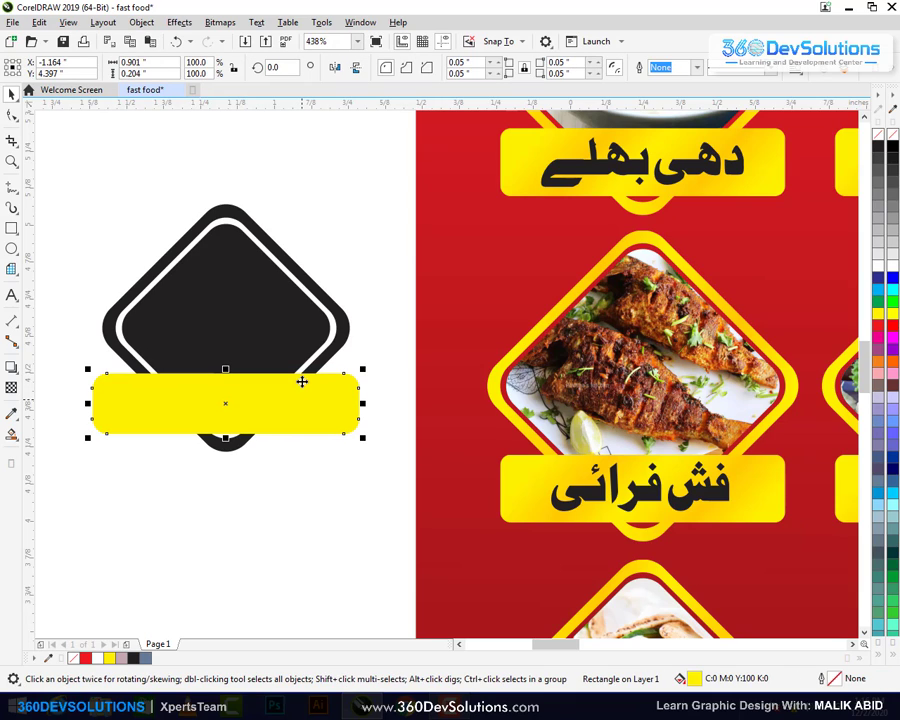
left_click(304, 237)
Recolour the diamond shapes yellow to match the bar
left_click(231, 317)
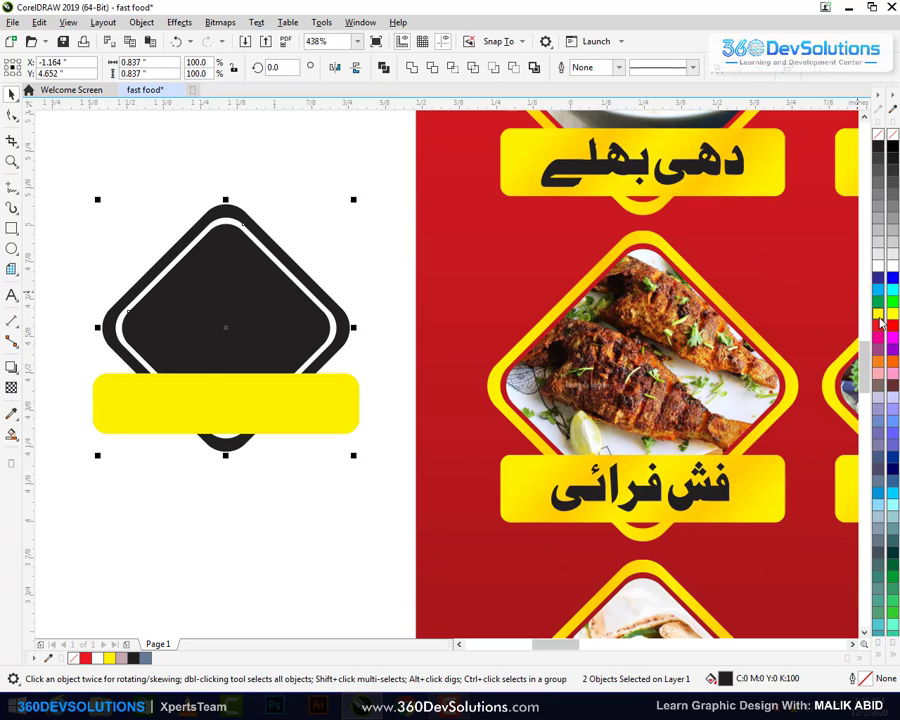
left_click(625, 220)
left_click(288, 164)
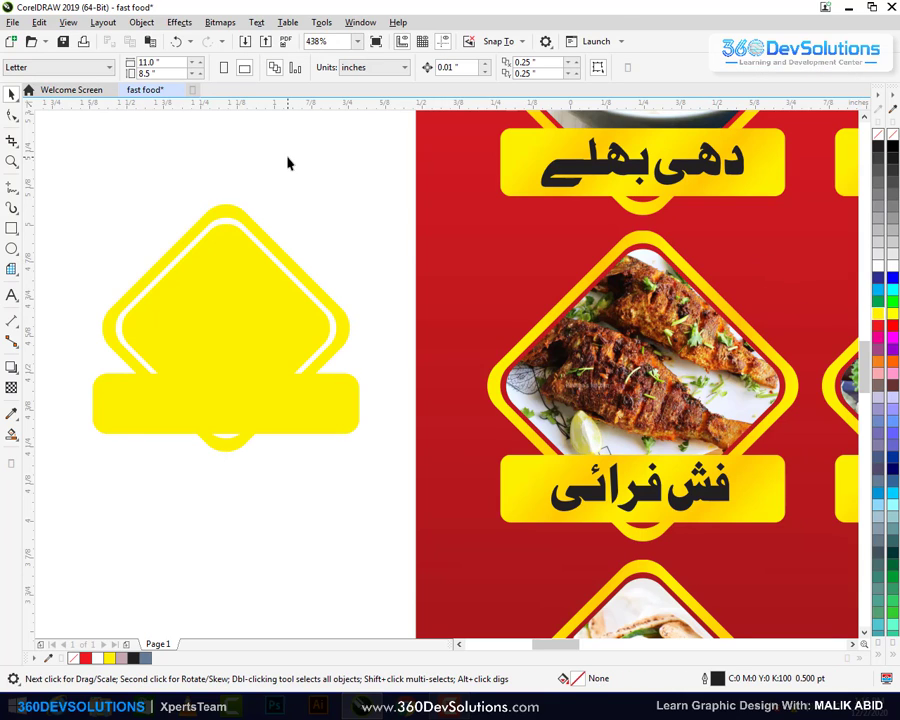
Import the chicken photo and PowerClip it inside the yellow diamond
left_click(250, 42)
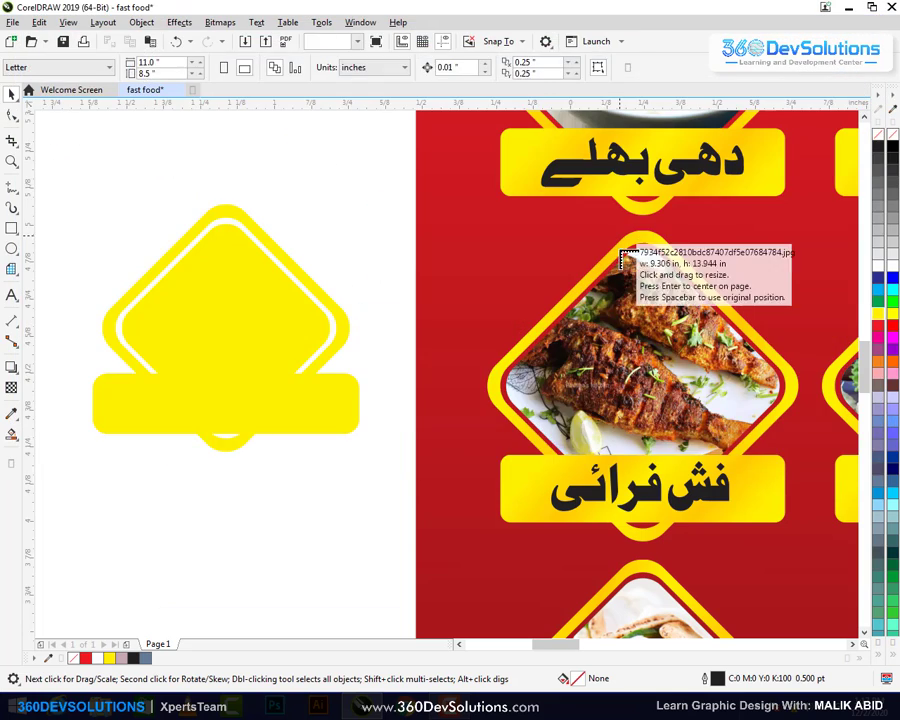
left_click_drag(358, 216, 674, 573)
left_click_drag(462, 366, 517, 339)
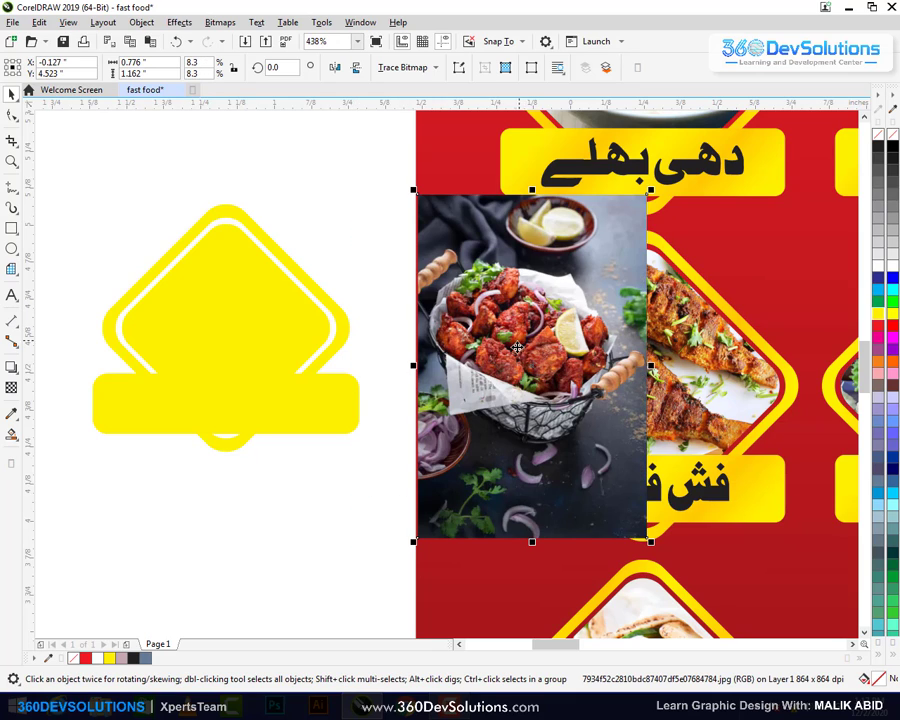
right_click(518, 281)
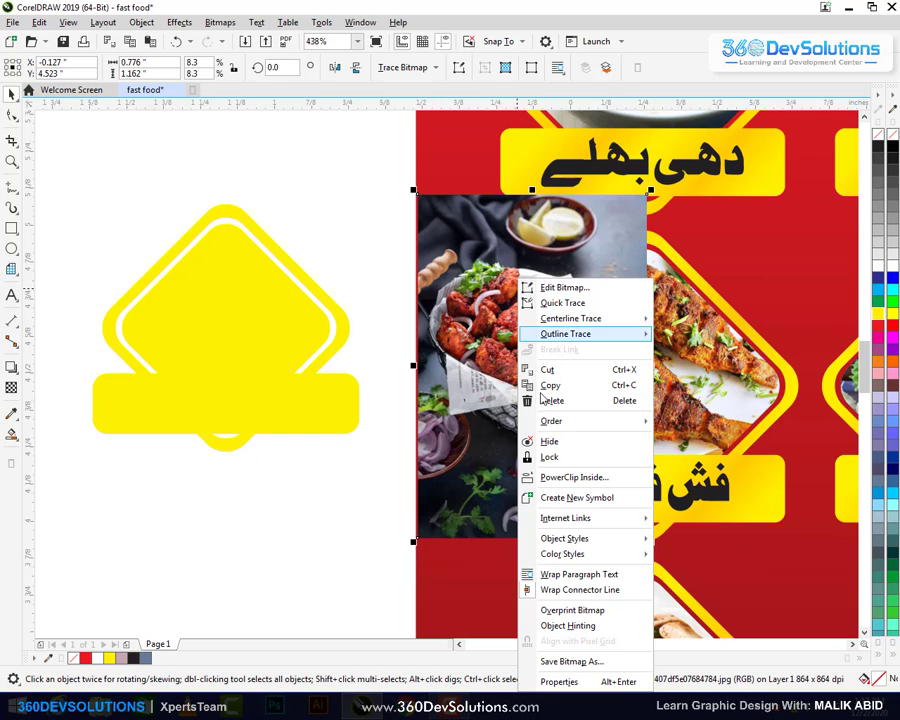
key("Escape")
key("Escape")
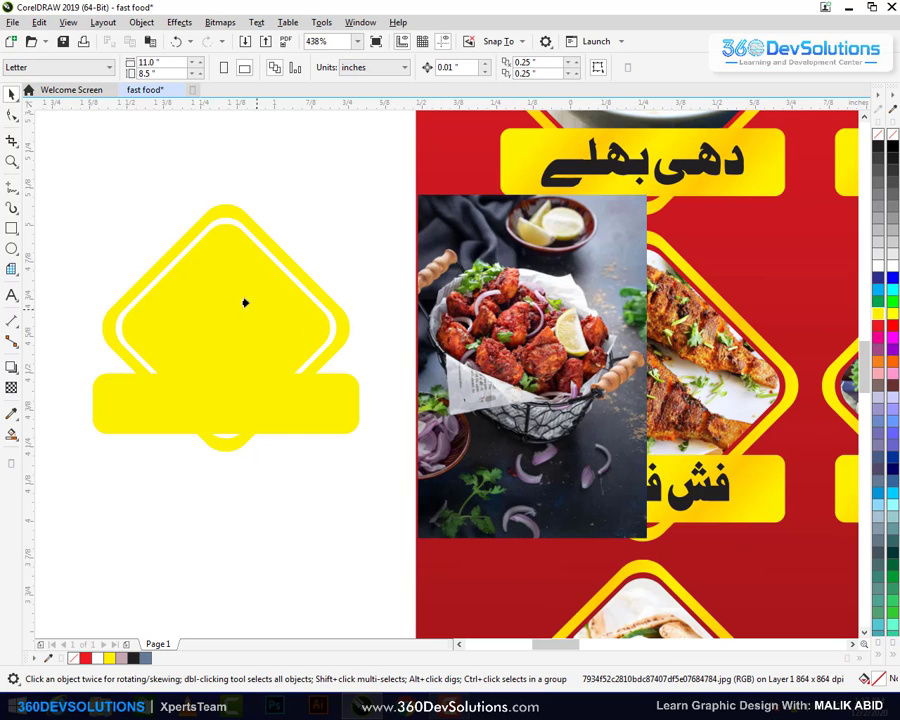
left_click(224, 301)
Edit the PowerClip to shrink the chicken photo and move it slightly down
left_click(326, 230)
left_click(312, 266)
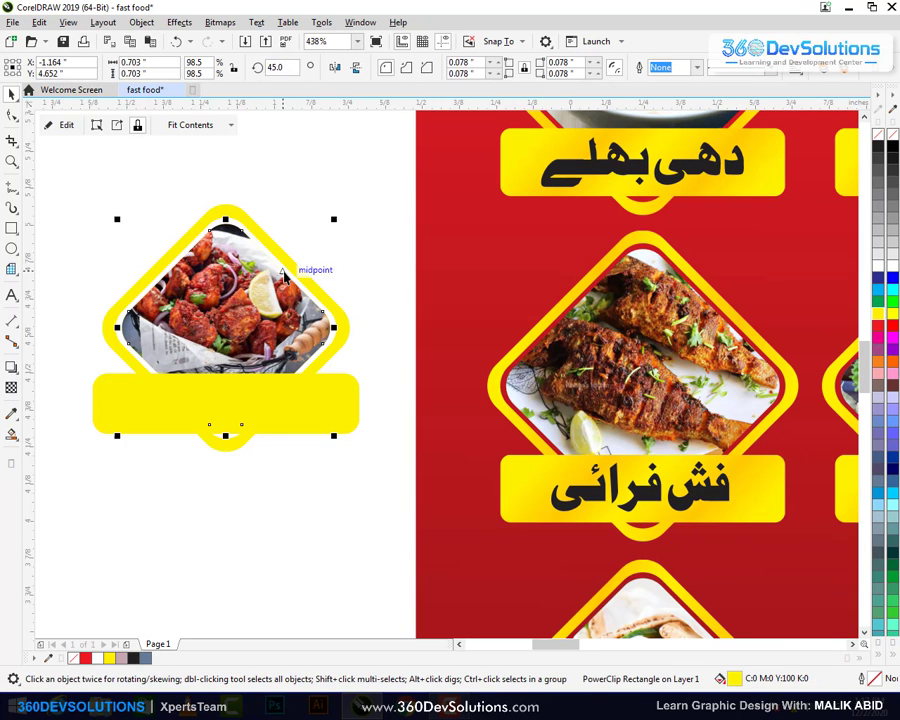
double_click(271, 302)
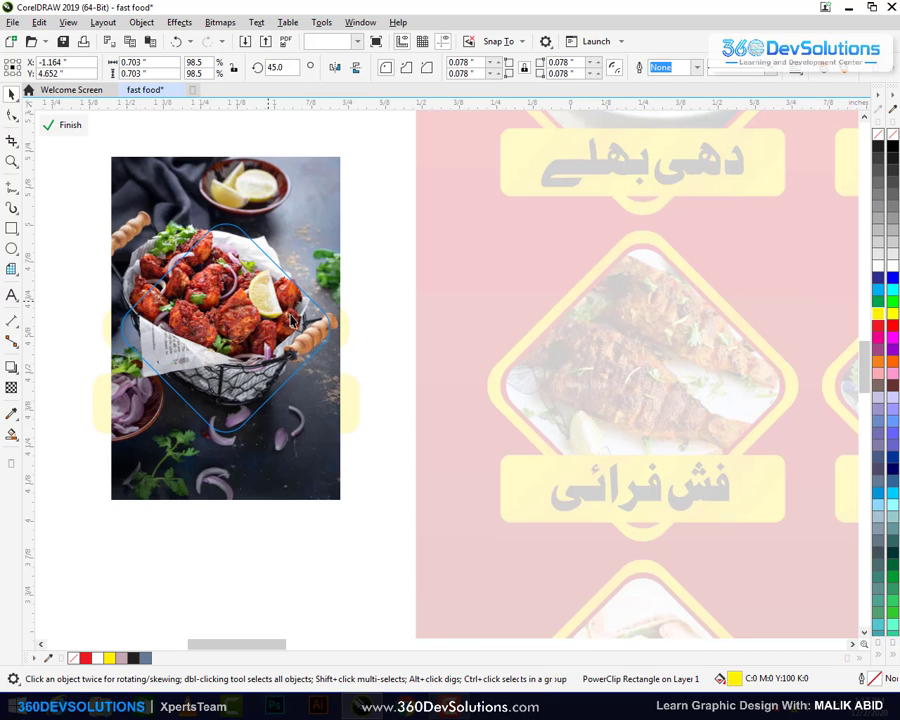
mouse_move(341, 154)
left_mouse_down()
mouse_move(349, 149)
mouse_move(342, 162)
left_mouse_up()
left_click_drag(288, 359, 288, 385)
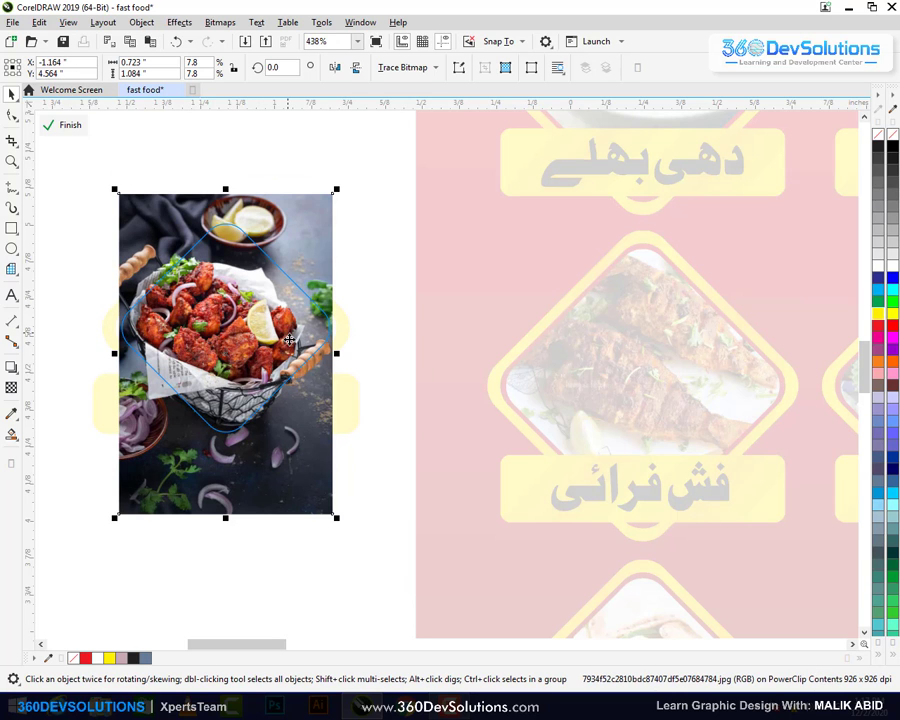
left_click(328, 169, "ctrl")
left_click(328, 171)
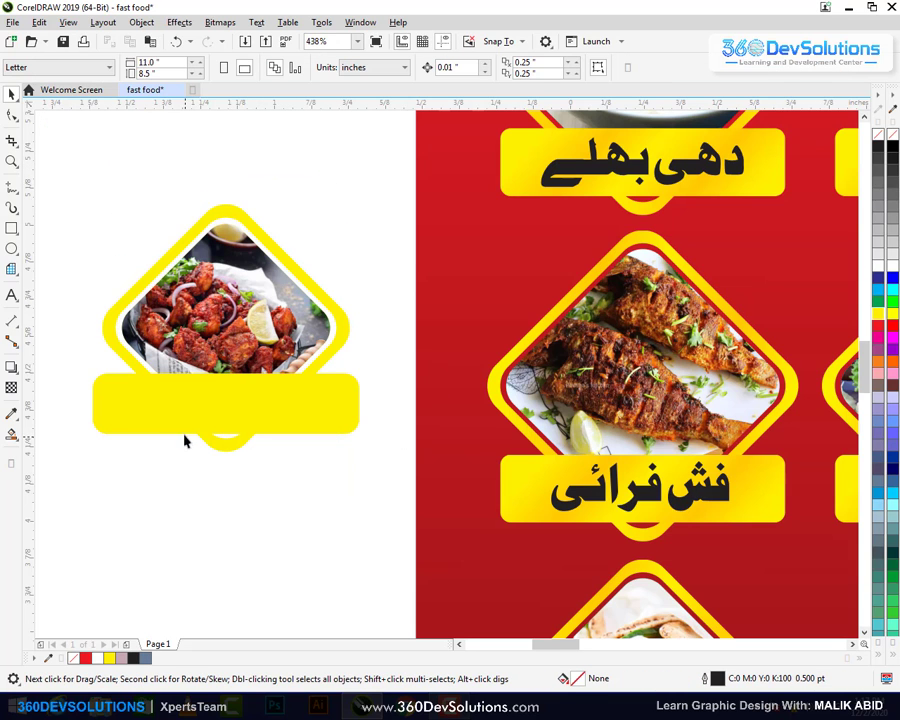
Add the Urdu text 'چکن' below the chicken icon
left_click(11, 295)
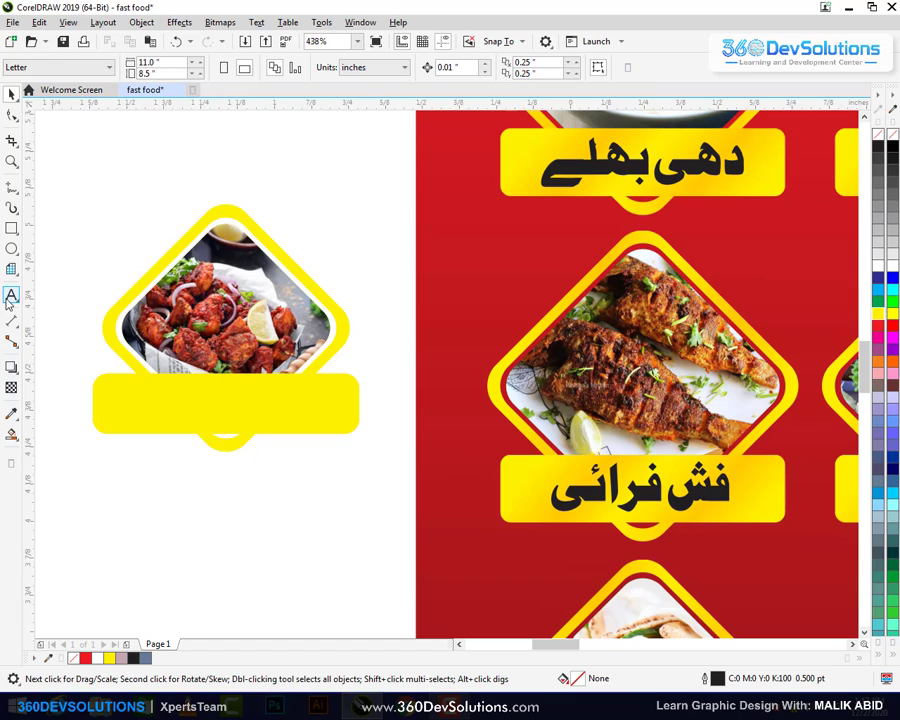
left_click(150, 560)
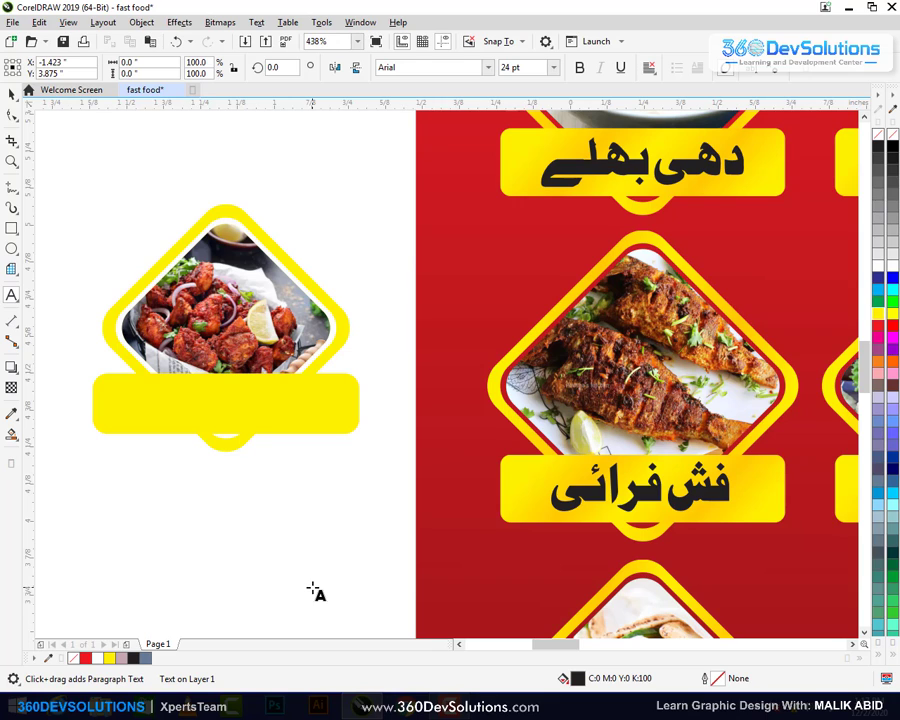
left_click(315, 592)
type("چکن")
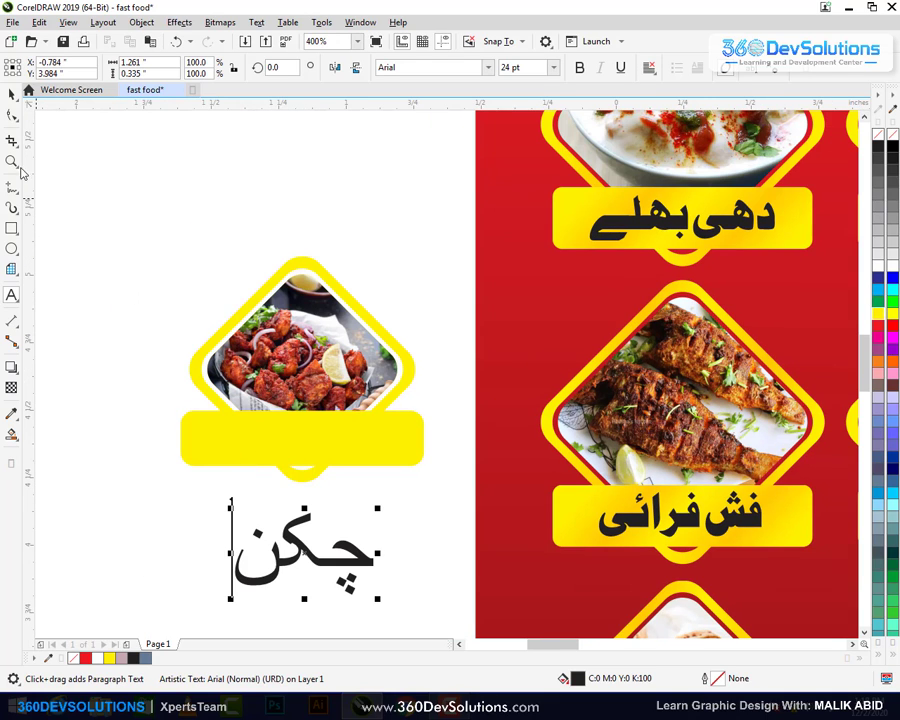
left_click(11, 93)
left_click(72, 162)
left_click(324, 572)
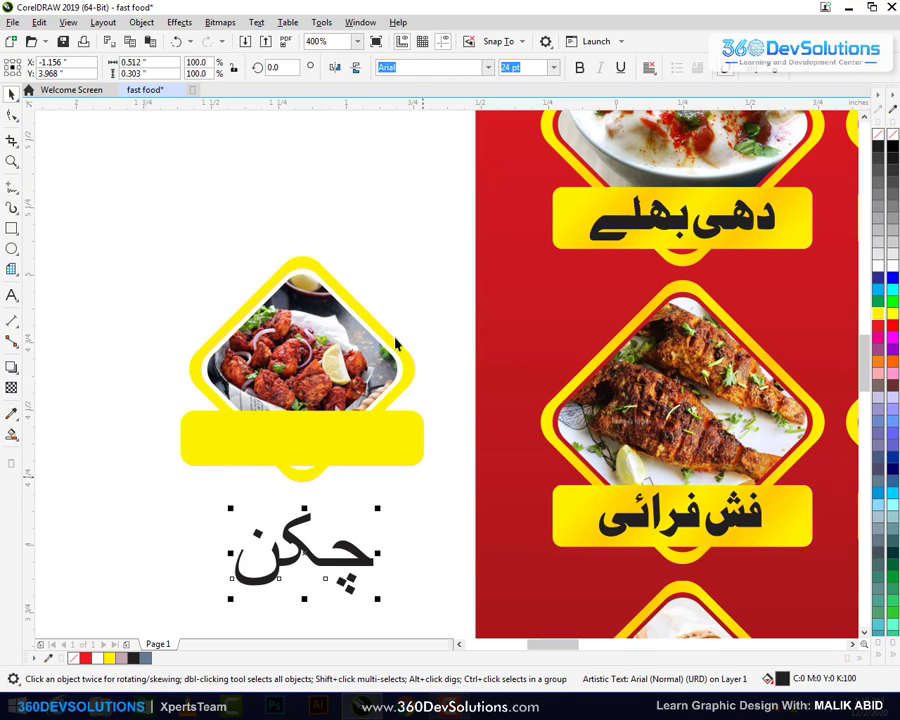
Set the word's font to Bombay Black Unicode and shrink it to label size
left_click(489, 70)
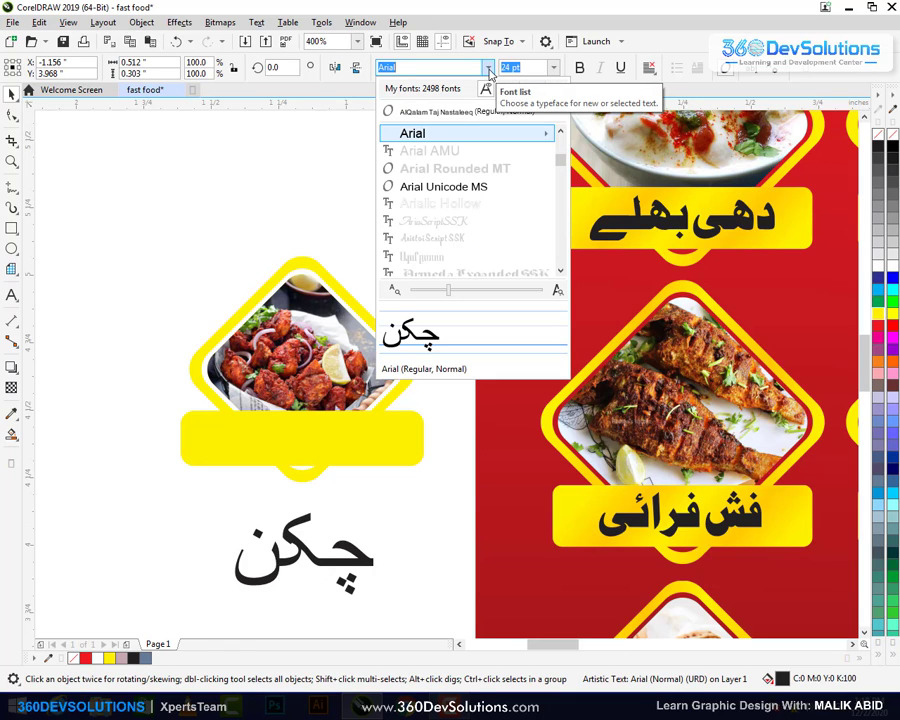
type("bomb")
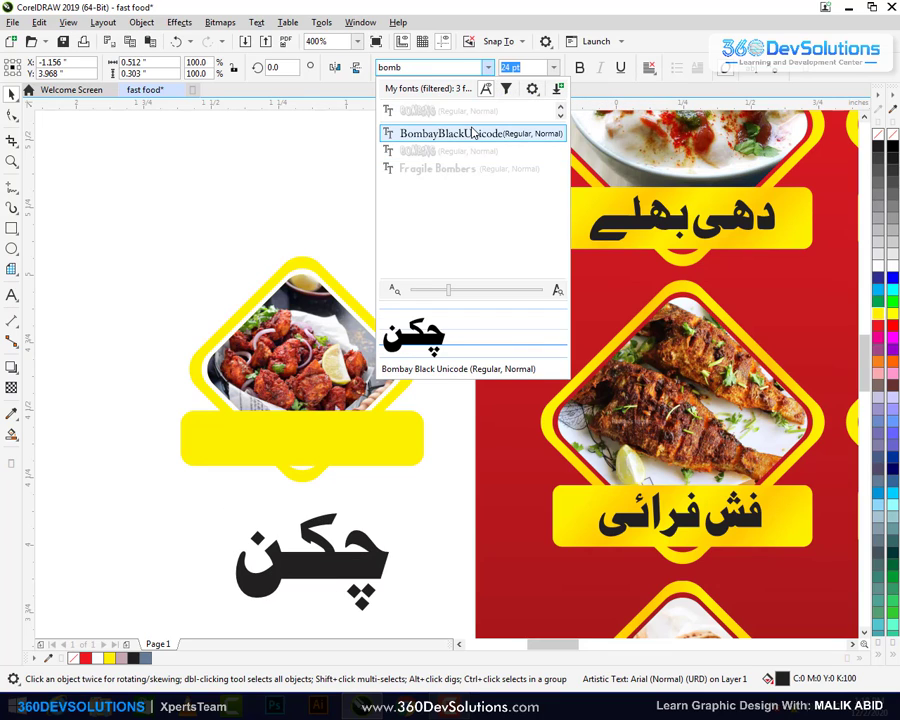
left_click(474, 133)
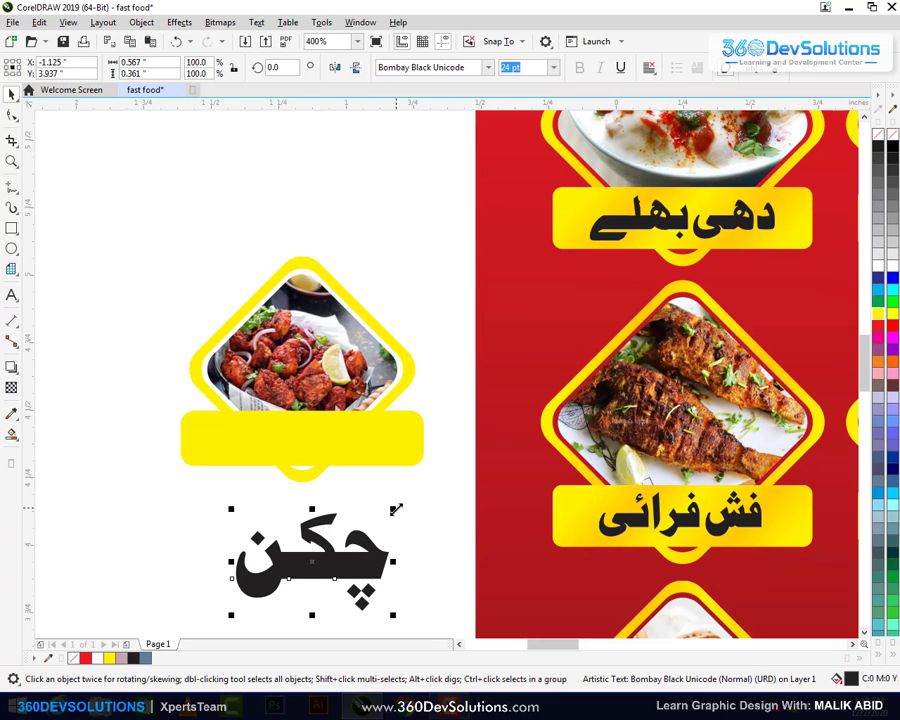
left_click_drag(396, 509, 360, 440)
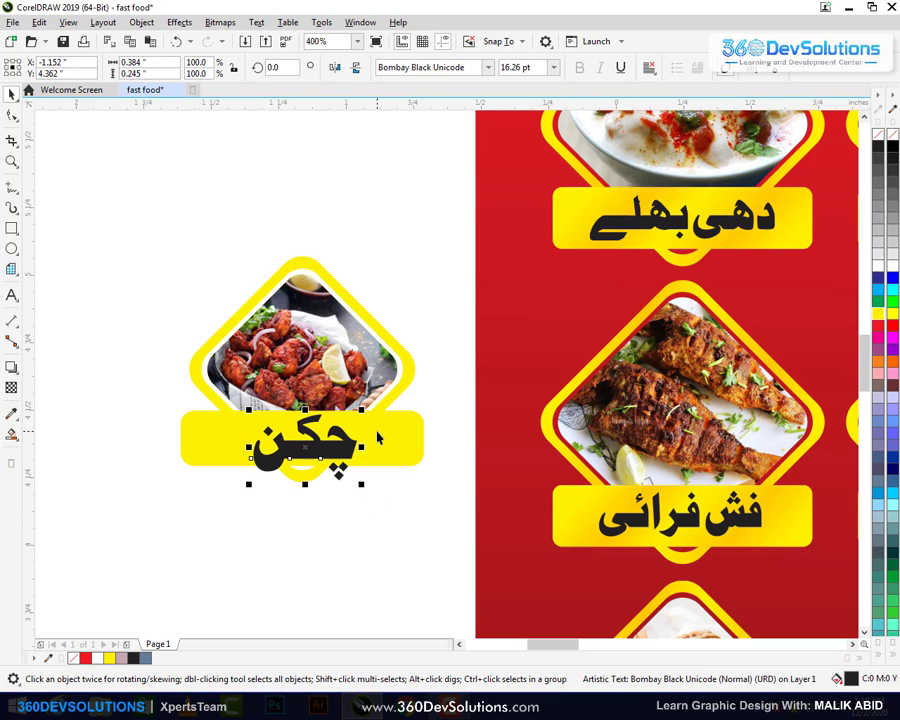
Centre the word on the yellow bar and shrink it a bit further
left_click(374, 430, "shift")
key("e")
key("c")
key("Escape")
left_click(336, 450)
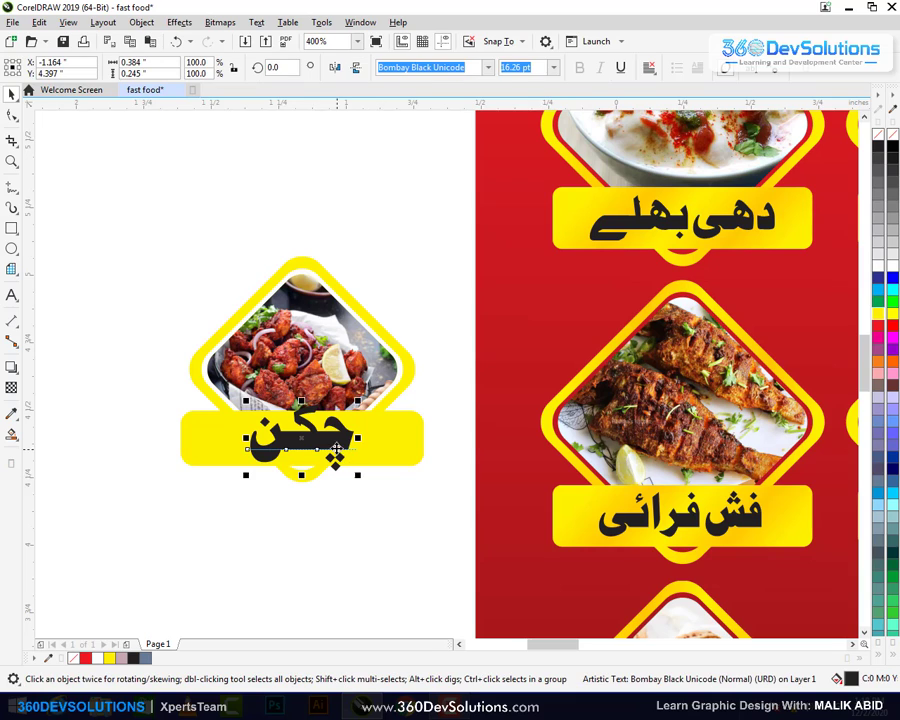
left_click_drag(357, 401, 340, 405)
Make the yellow label bar narrower
left_click(420, 428)
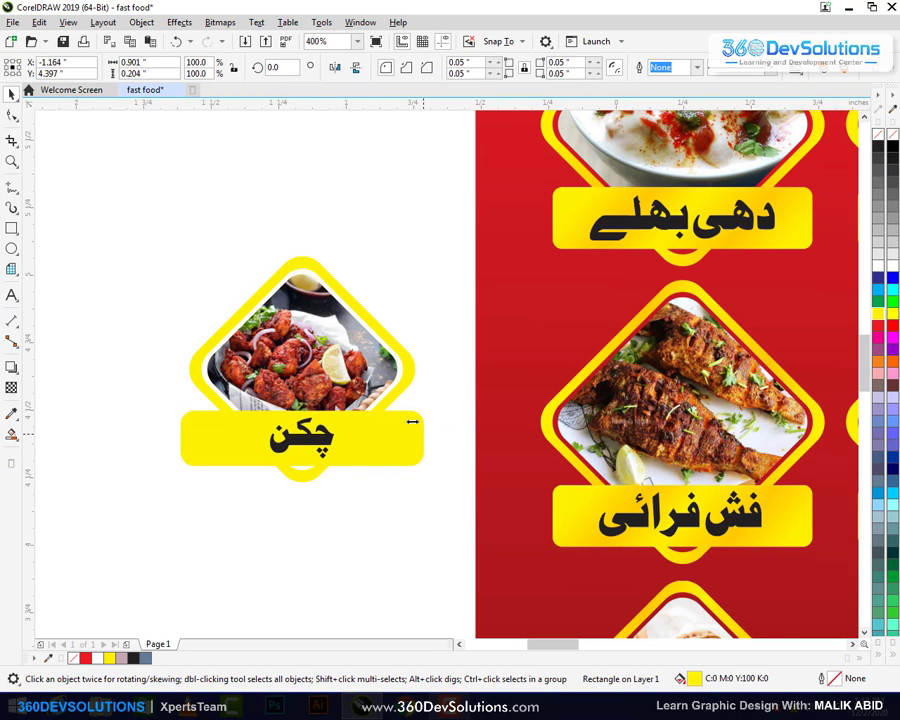
left_click_drag(411, 422, 434, 324)
left_click(334, 533)
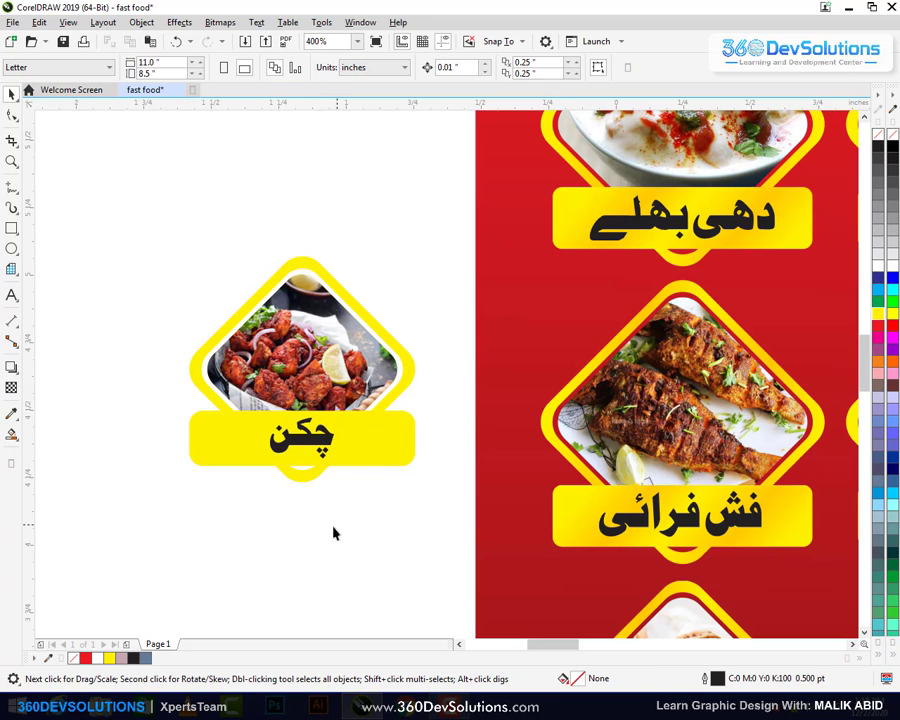
left_click(323, 447)
left_click(350, 524)
Apply a diagonal fountain fill to the diamond frame with an orange middle and yellow end
left_click(411, 366)
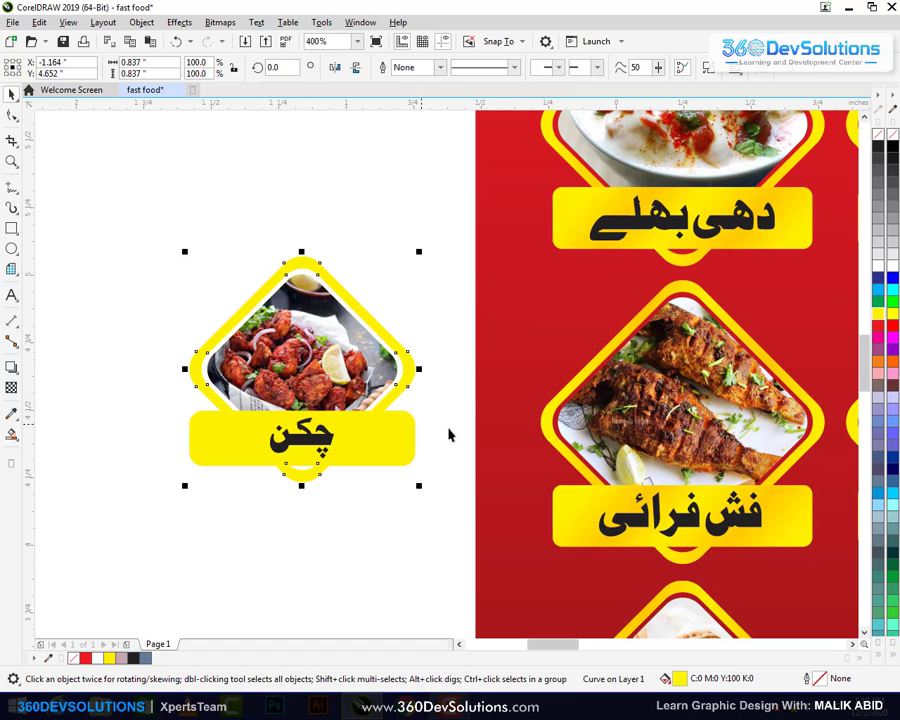
left_click(11, 434)
left_click(66, 434)
left_click_drag(226, 269, 399, 514)
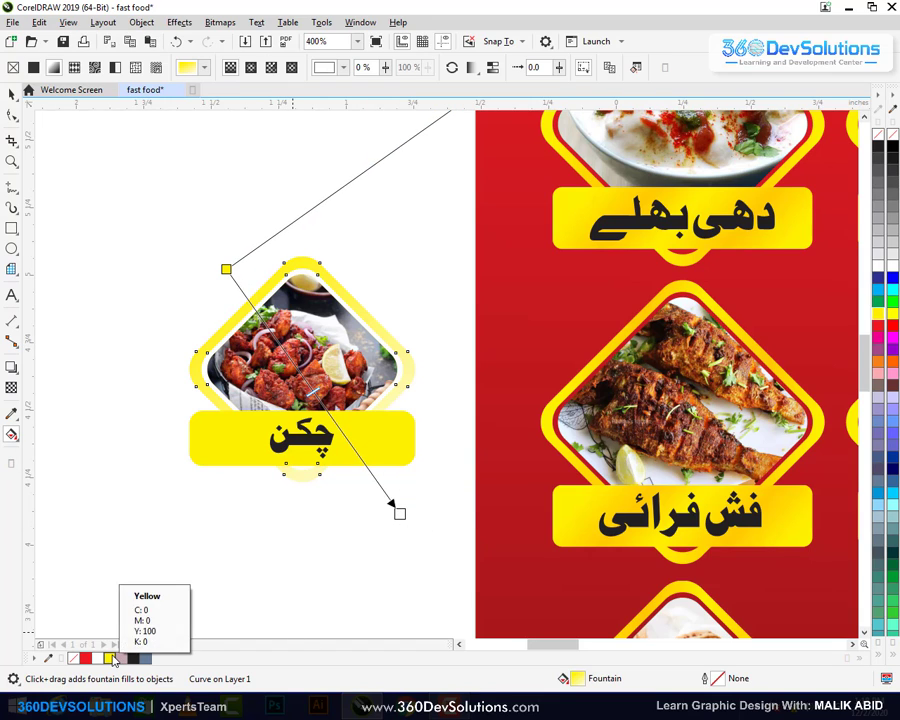
left_click_drag(114, 660, 310, 388)
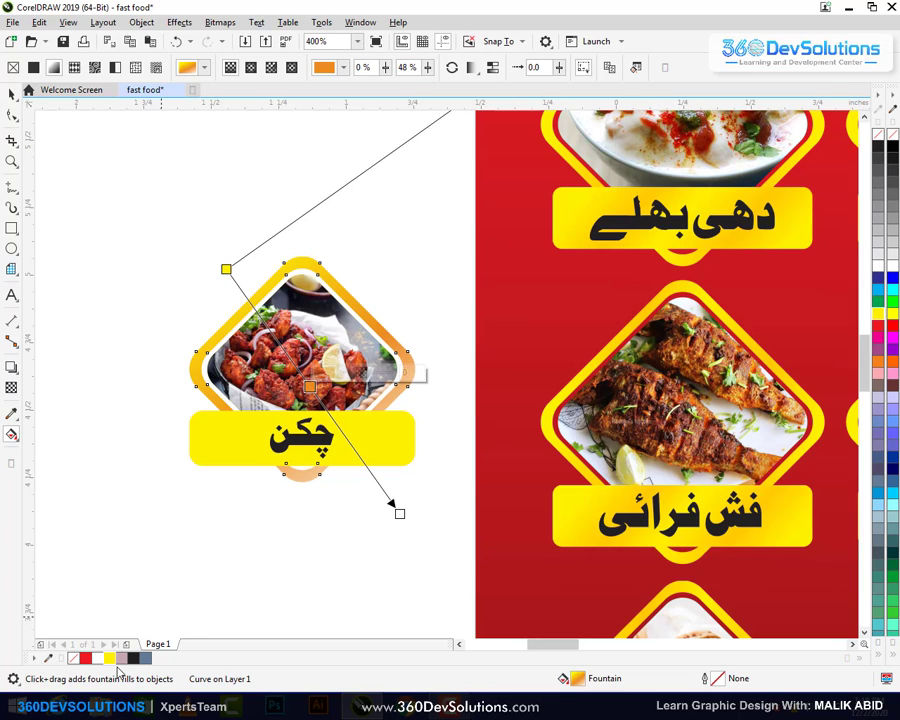
left_click(402, 515)
Change the gradient's middle colour to a yellow shade and pull its end slightly inward
left_click(310, 388)
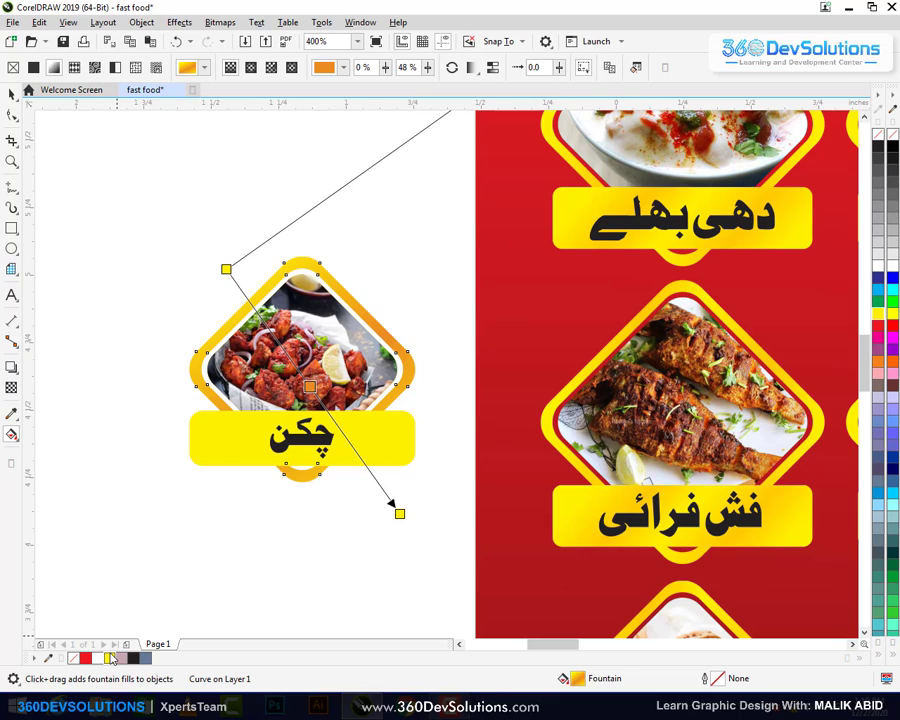
left_click_drag(113, 658, 311, 389)
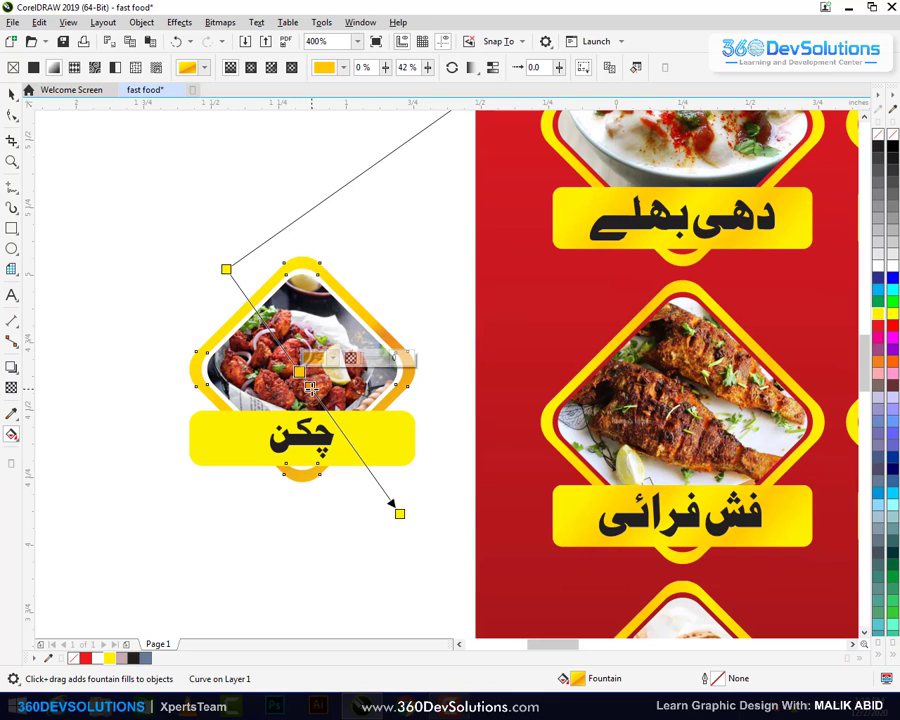
left_click(399, 513)
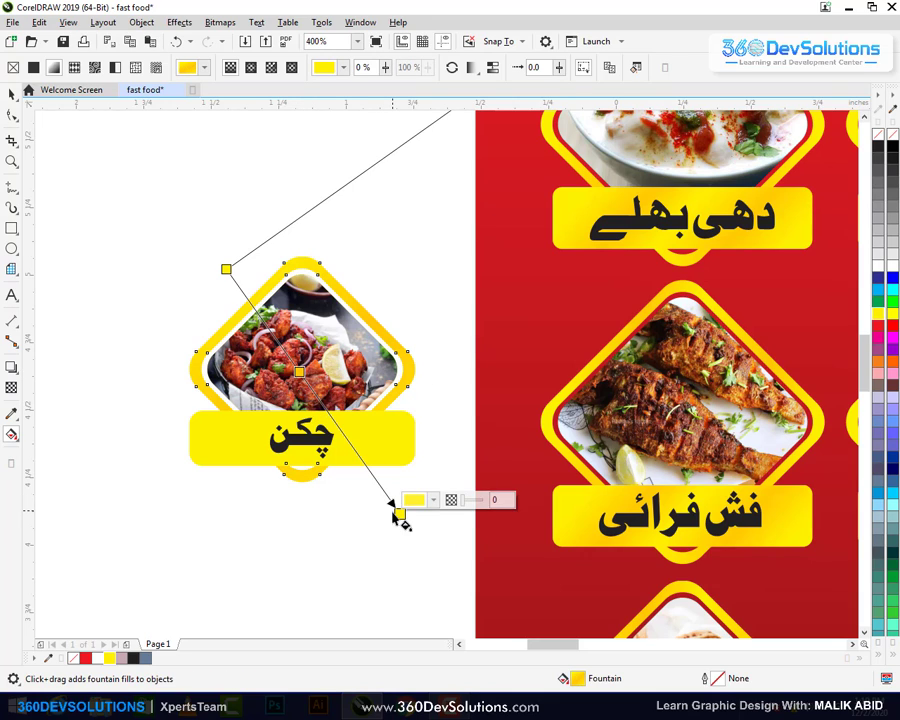
left_click_drag(399, 513, 393, 506)
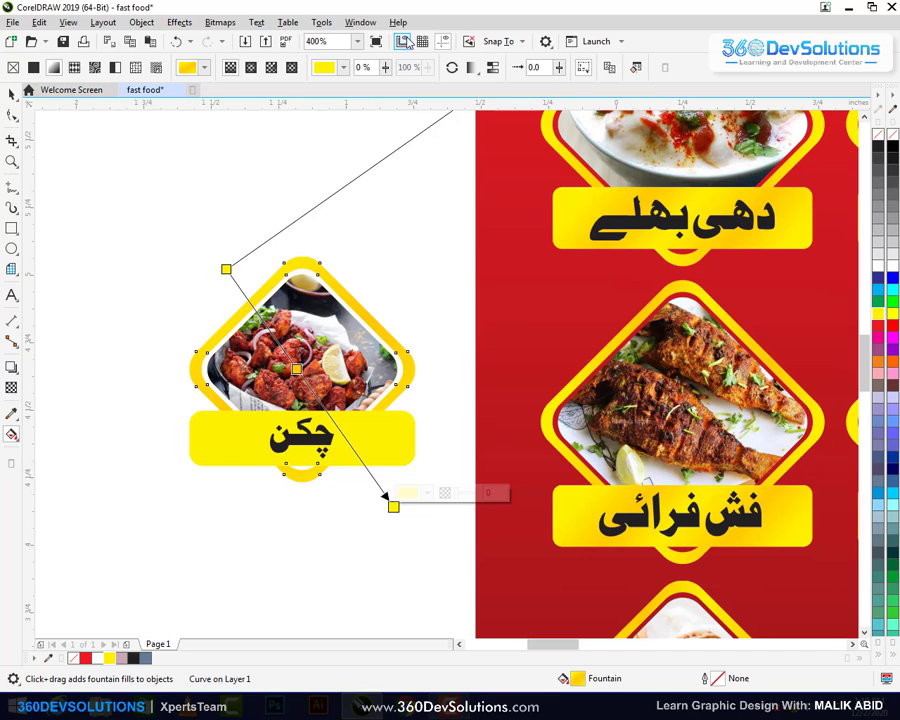
left_click(203, 463)
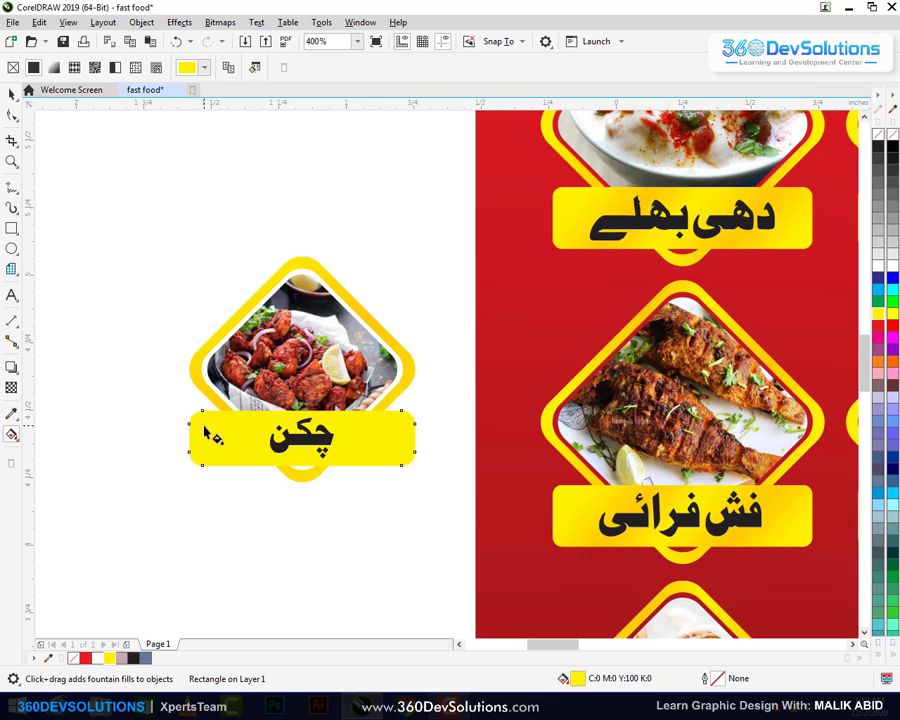
Copy the diamond frame's yellow gradient onto the chicken label strip and run it diagonally
left_click(229, 68)
left_click(189, 366)
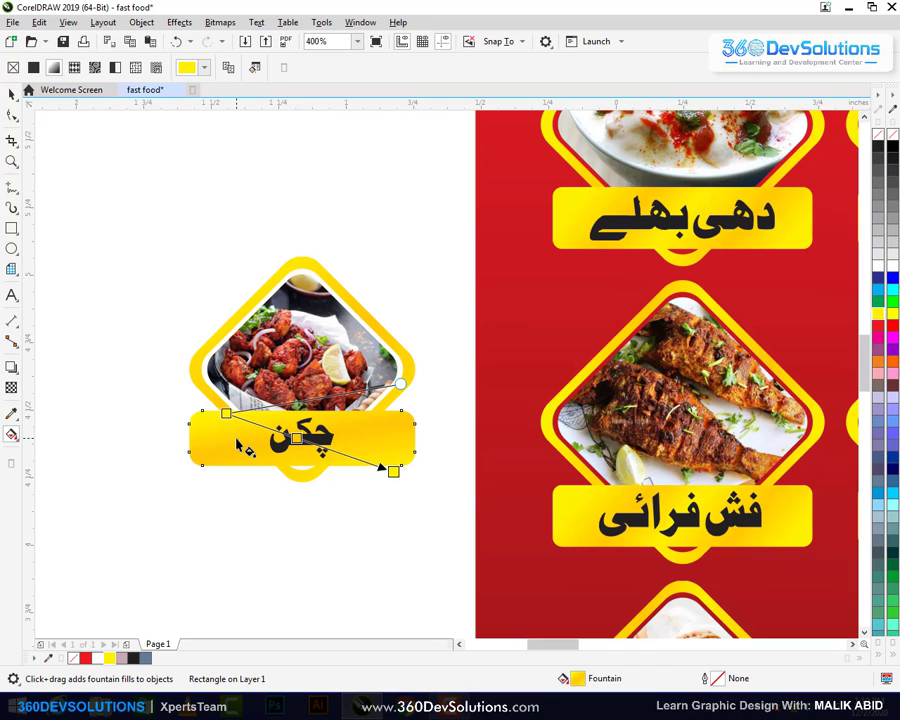
left_click_drag(251, 462, 251, 410)
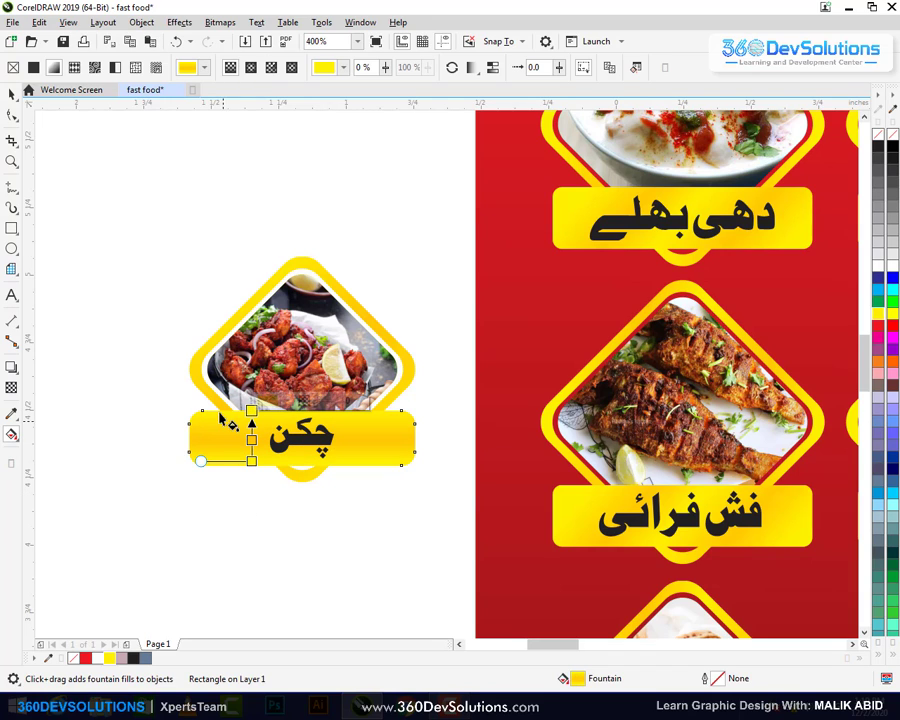
left_click_drag(187, 401, 428, 457)
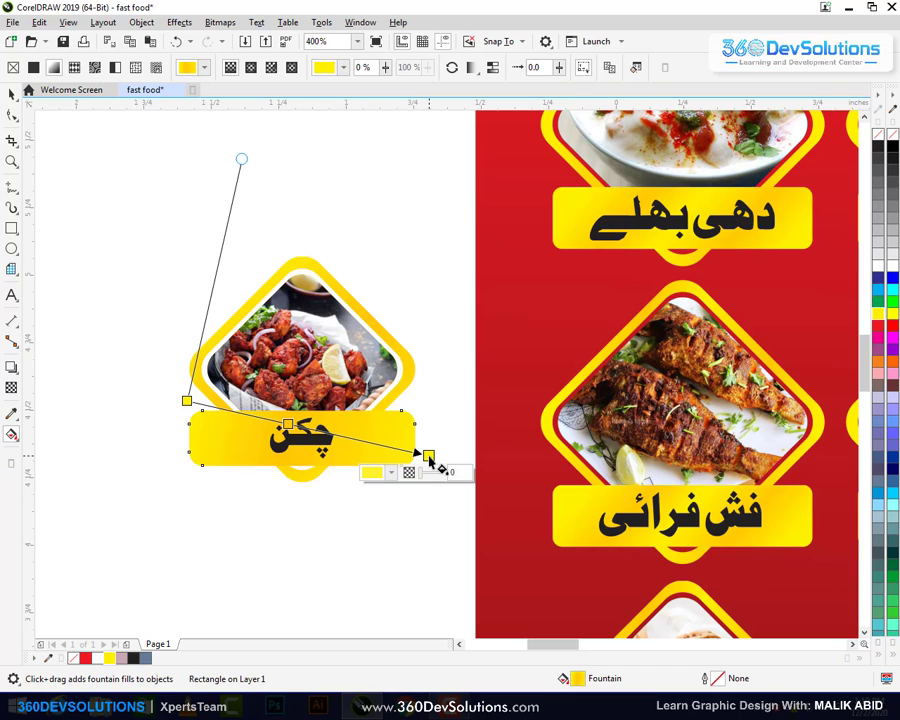
key("space")
key("Escape")
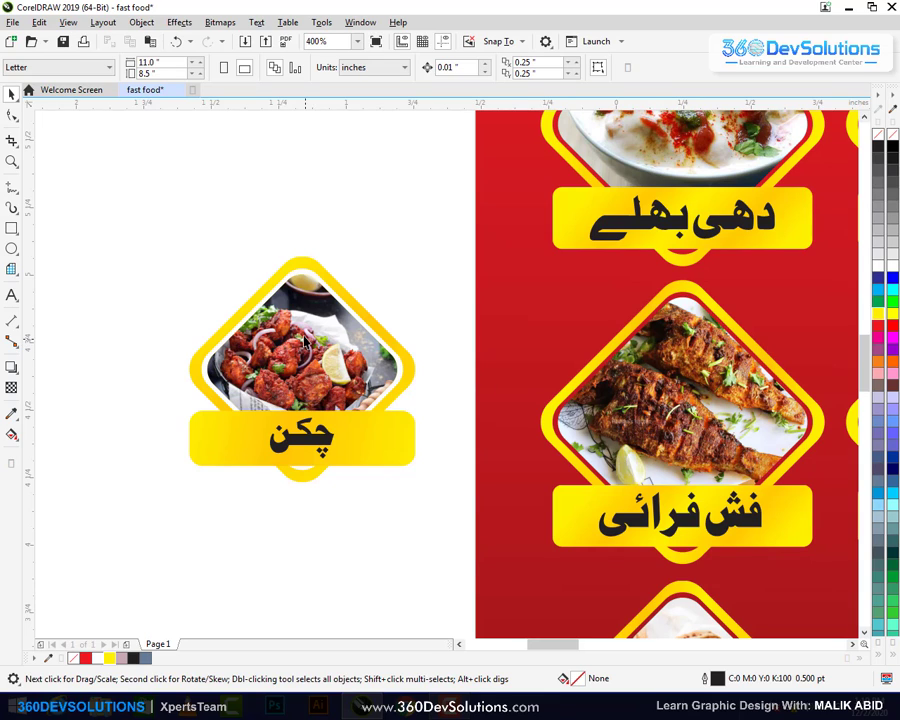
Delete the leftover chicken badge, zoom out, and fit the red banner in view with Shift+F2
left_click_drag(124, 224, 461, 553)
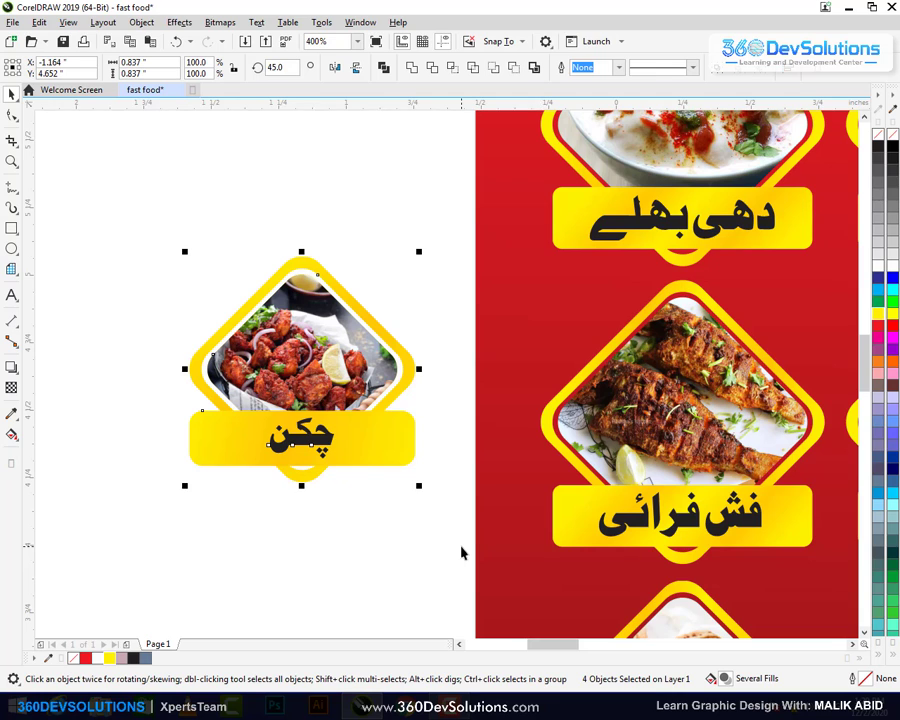
key("Delete")
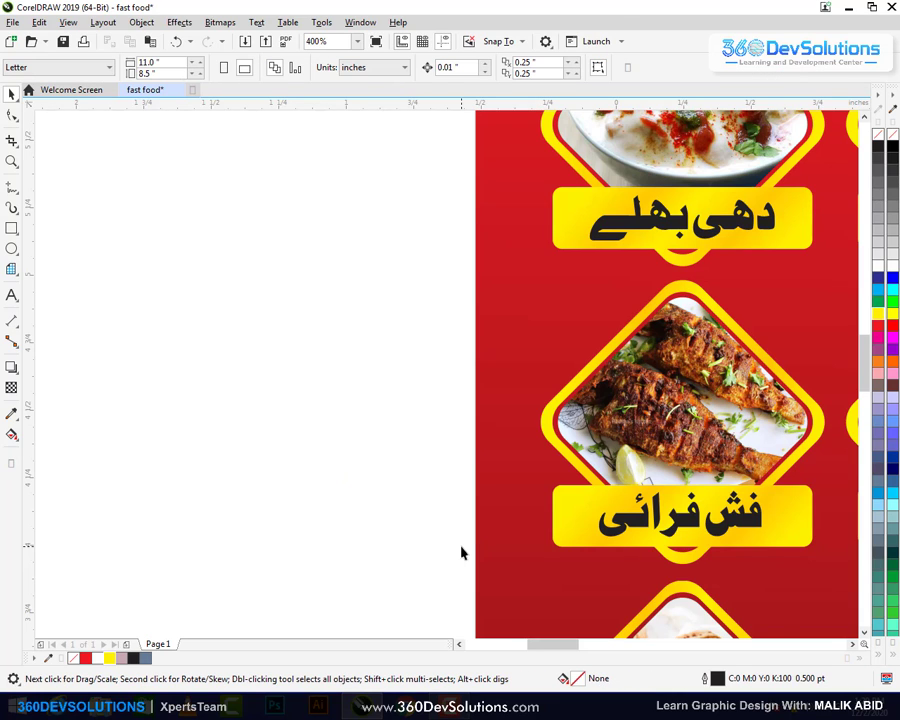
scroll(347, 467, "down", 2)
scroll(713, 454, "down", 1)
left_click(713, 457)
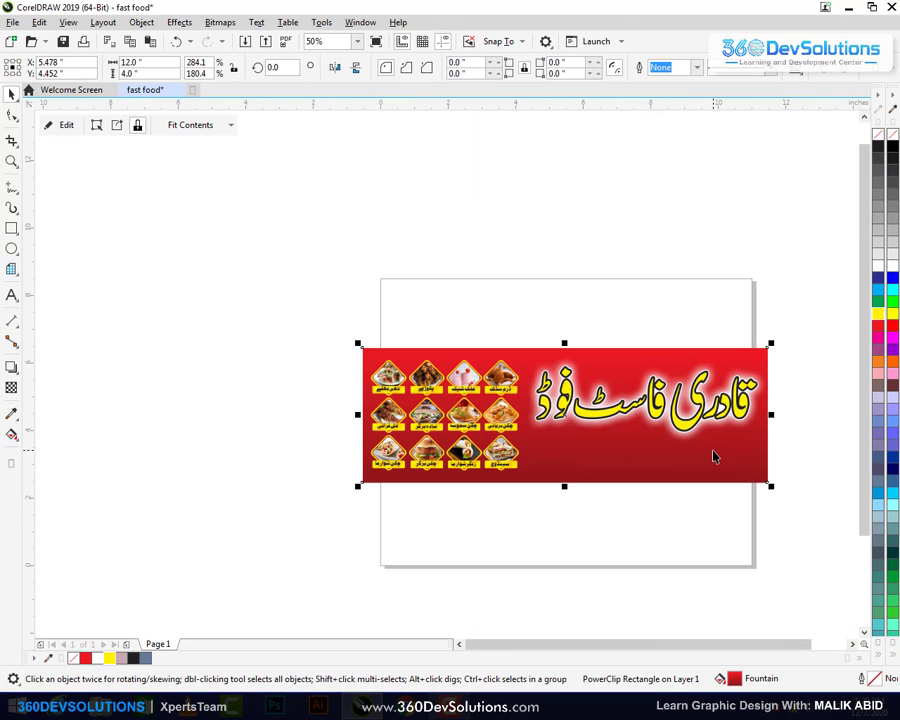
key("shift+F2")
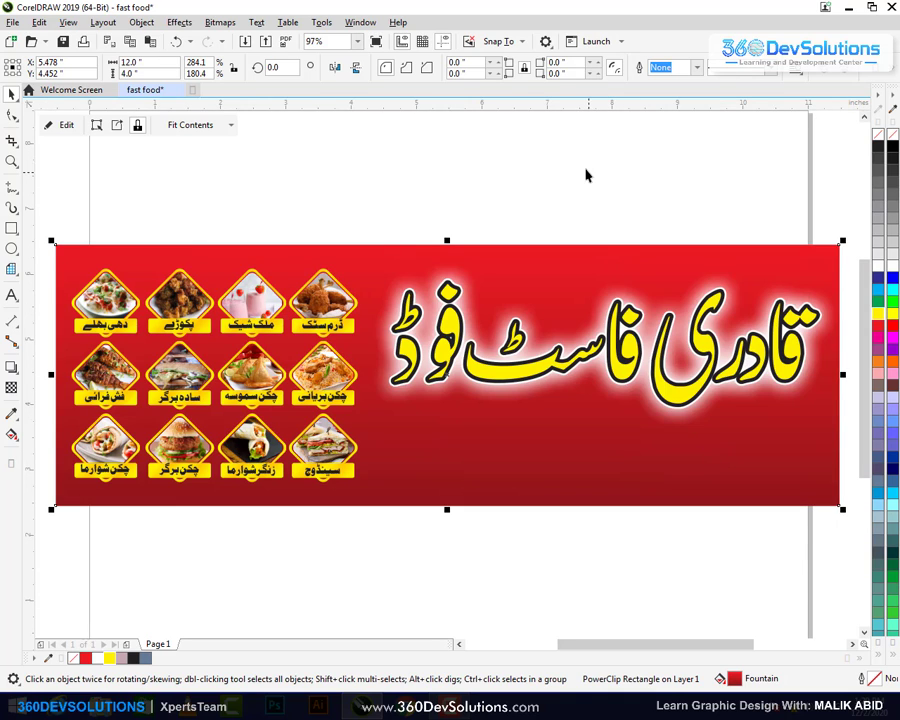
left_click(586, 176)
left_click(711, 395)
Draw a rectangle and size it to about 3.9 × 0.75 inches under the title
left_click(12, 228)
left_click_drag(296, 168, 605, 244)
left_click(12, 93)
left_click(420, 240)
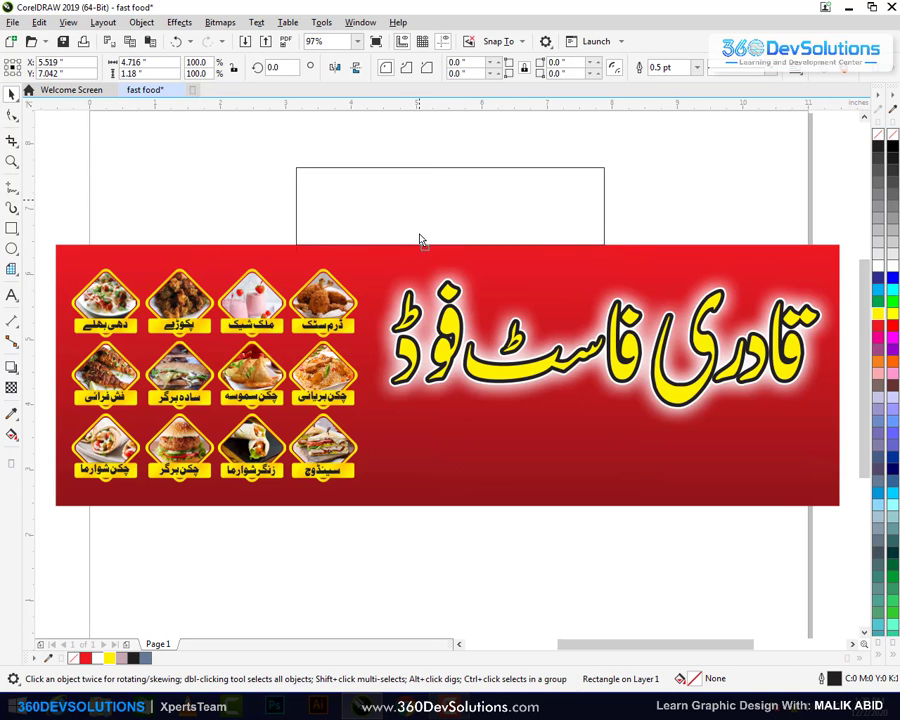
left_click_drag(420, 240, 502, 430)
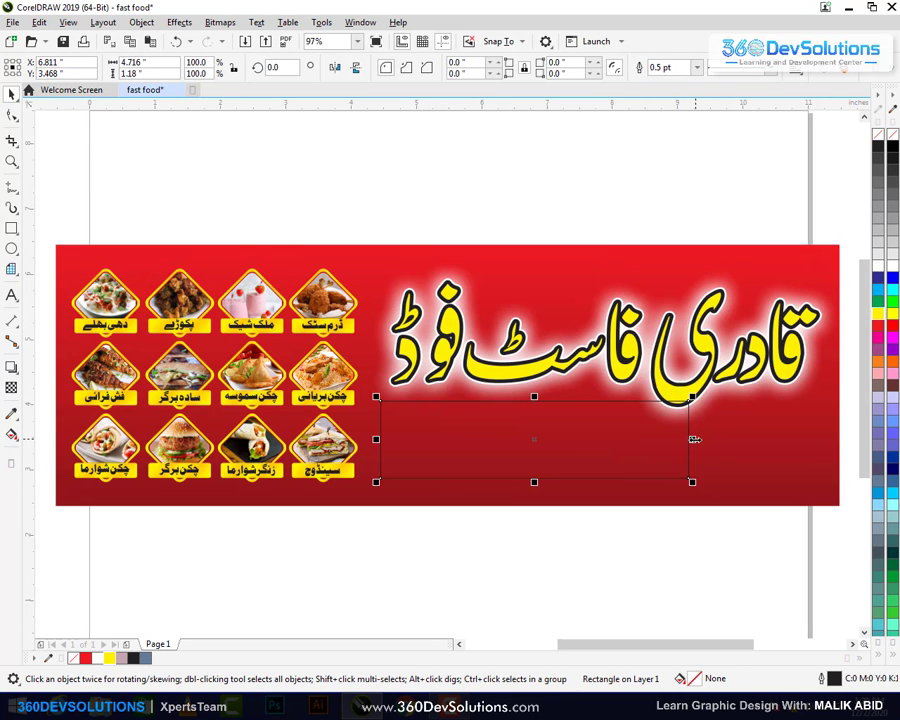
left_click_drag(693, 439, 651, 439)
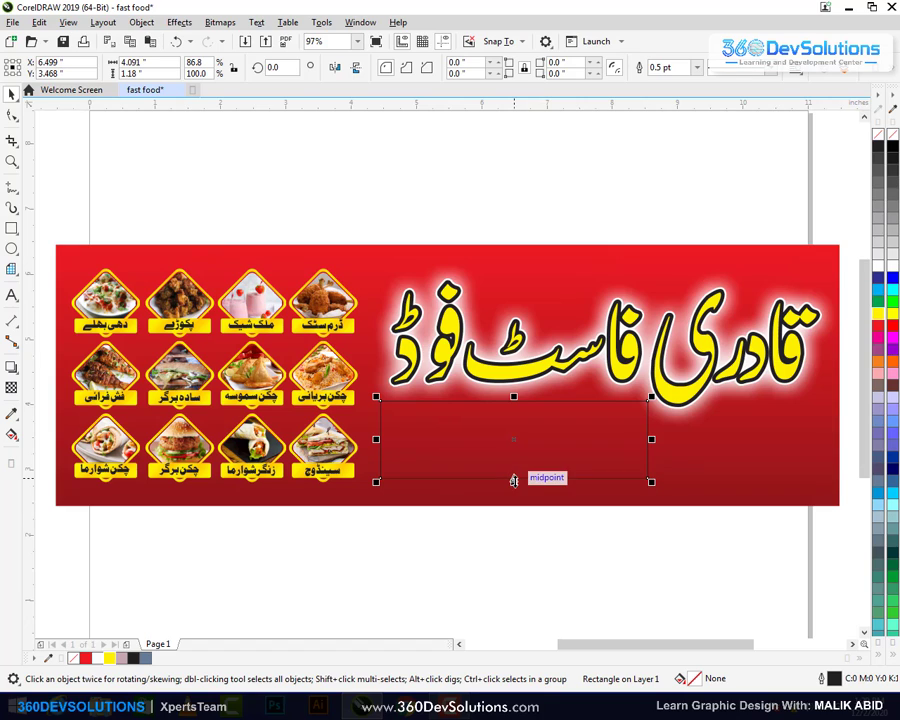
left_click_drag(513, 481, 502, 452)
left_click_drag(646, 425, 633, 425)
Round the rectangle's corners to 0.129 inch
left_click(12, 118)
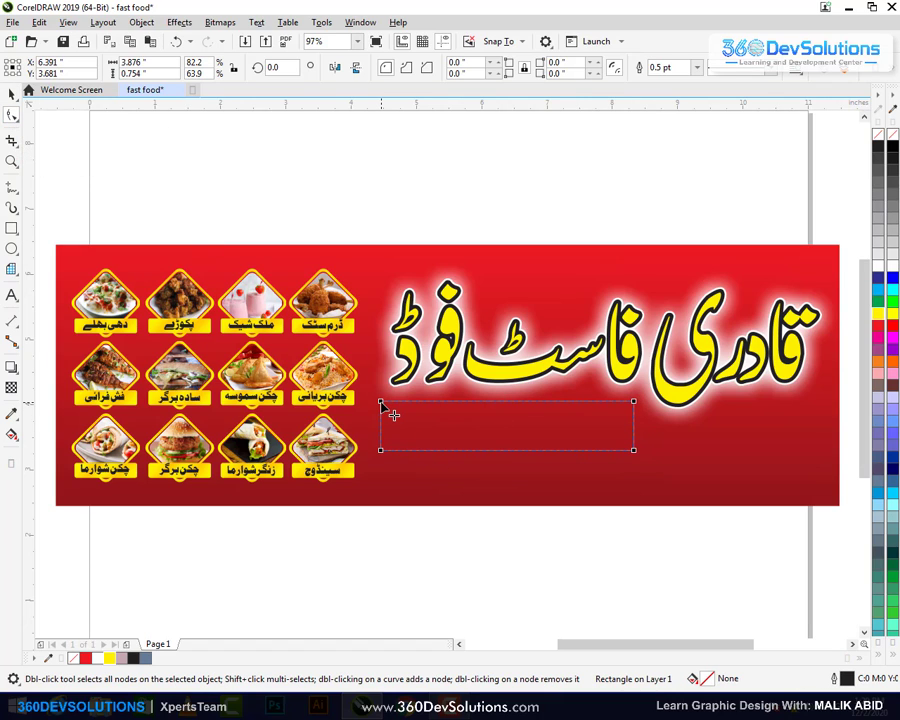
left_click_drag(381, 402, 388, 400)
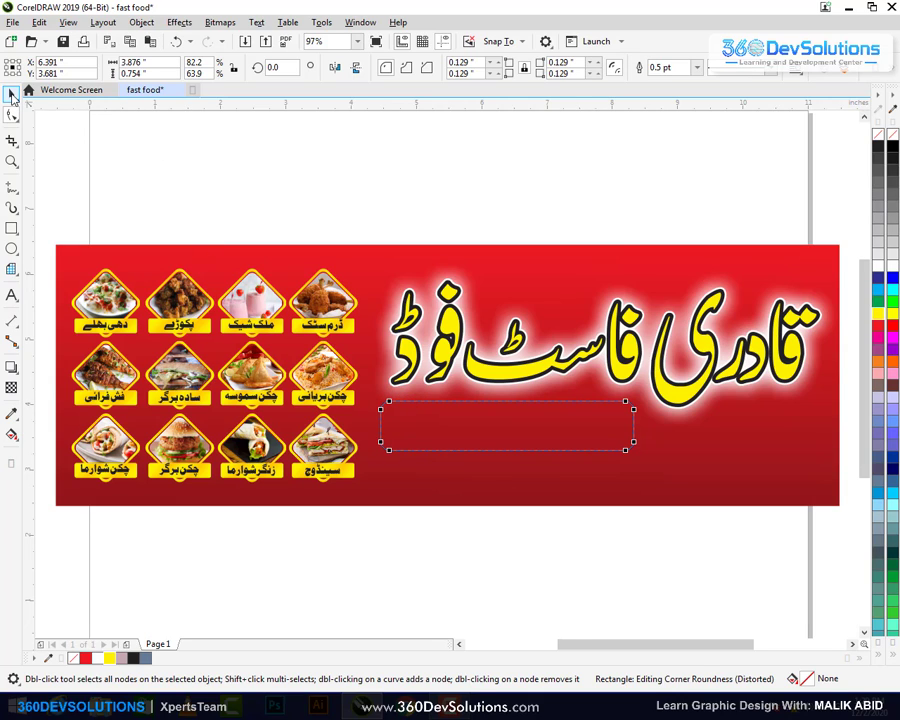
left_click(11, 93)
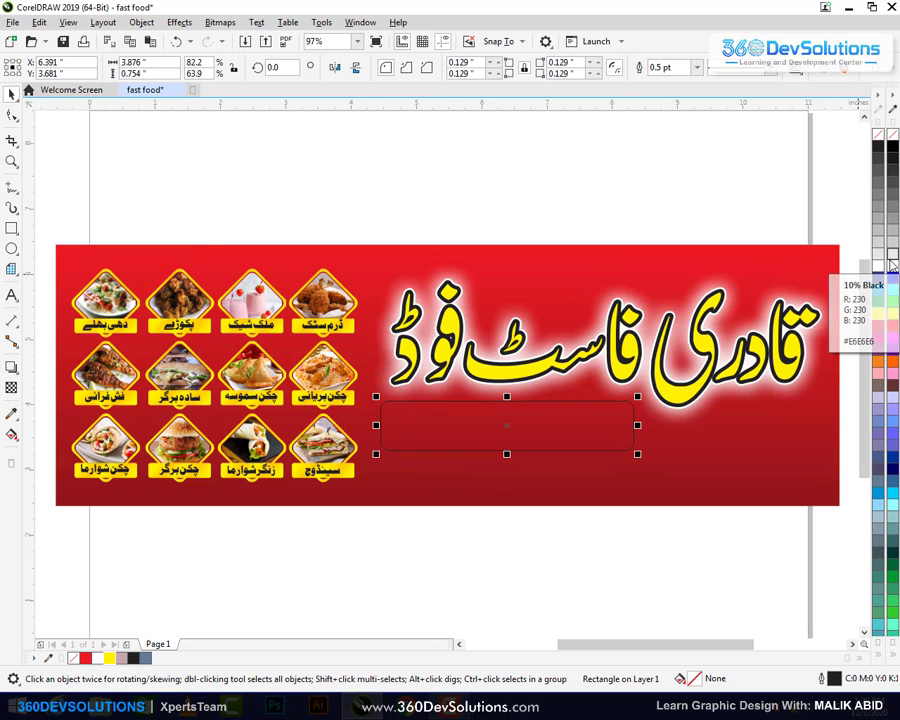
Fill the rectangle white with a 2.0 pt dark outline drawn behind the fill
key("F12")
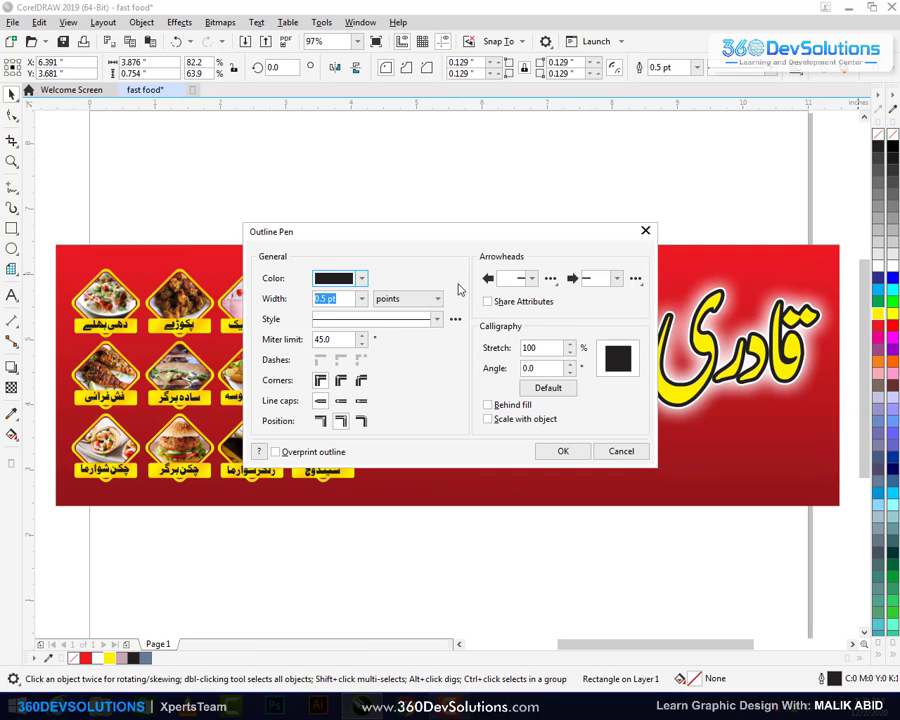
key("alt+Down")
key("Down")
key("Down")
key("Down")
key("Down")
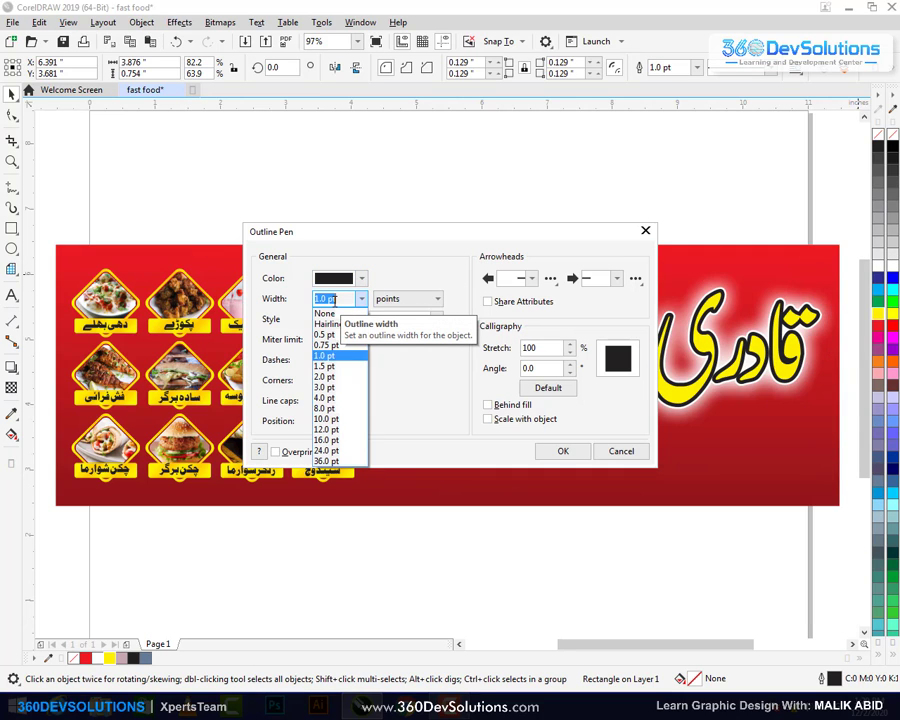
key("Return")
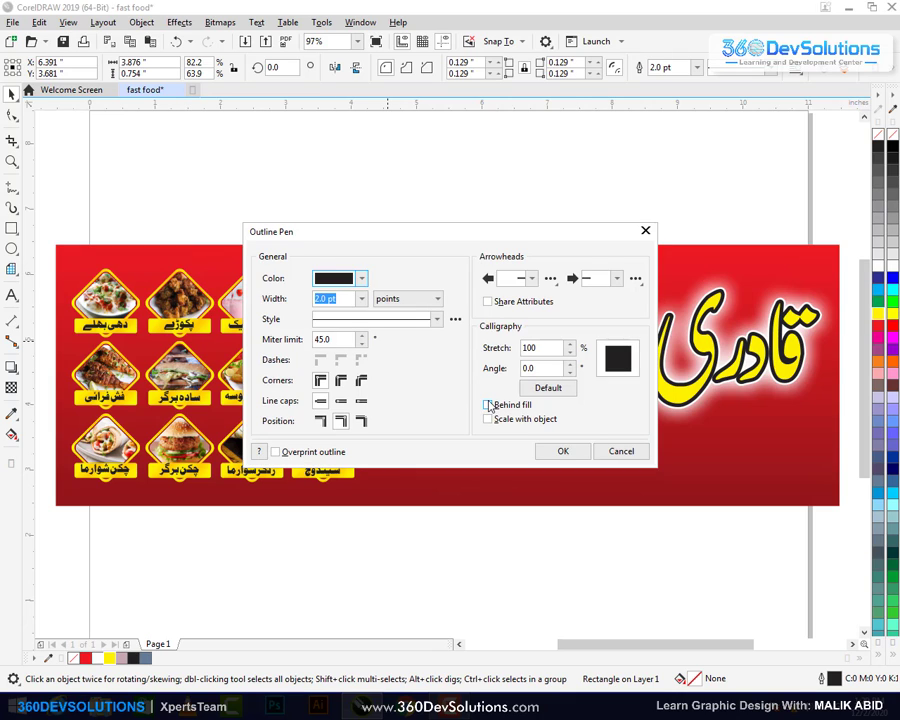
left_click(488, 405)
left_click(563, 451)
left_click(881, 220)
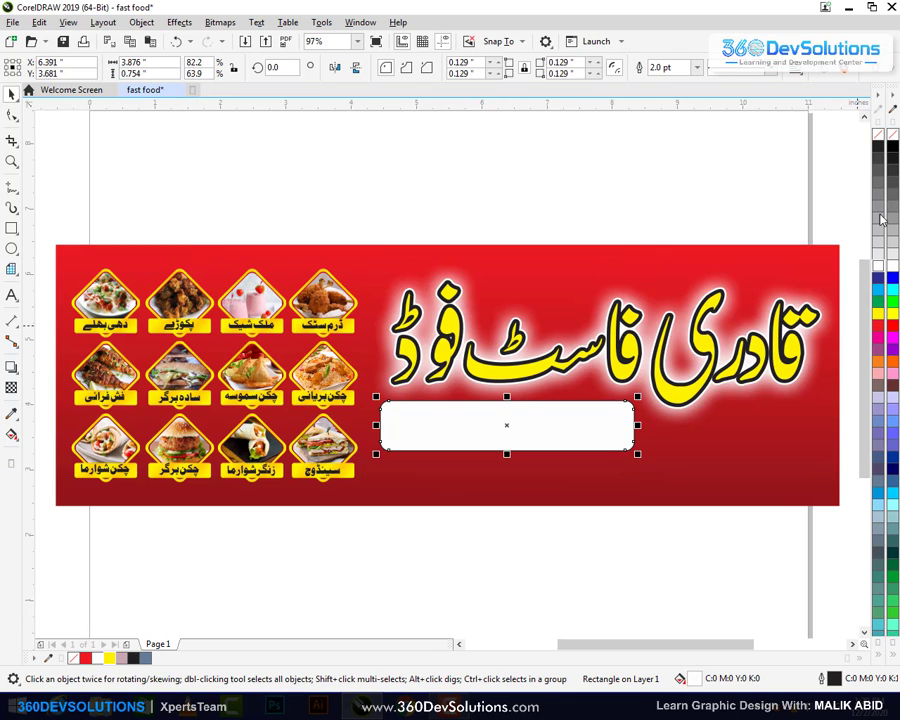
Thicken the rectangle's outline to 8.0 pt
key("F12")
left_click(318, 300)
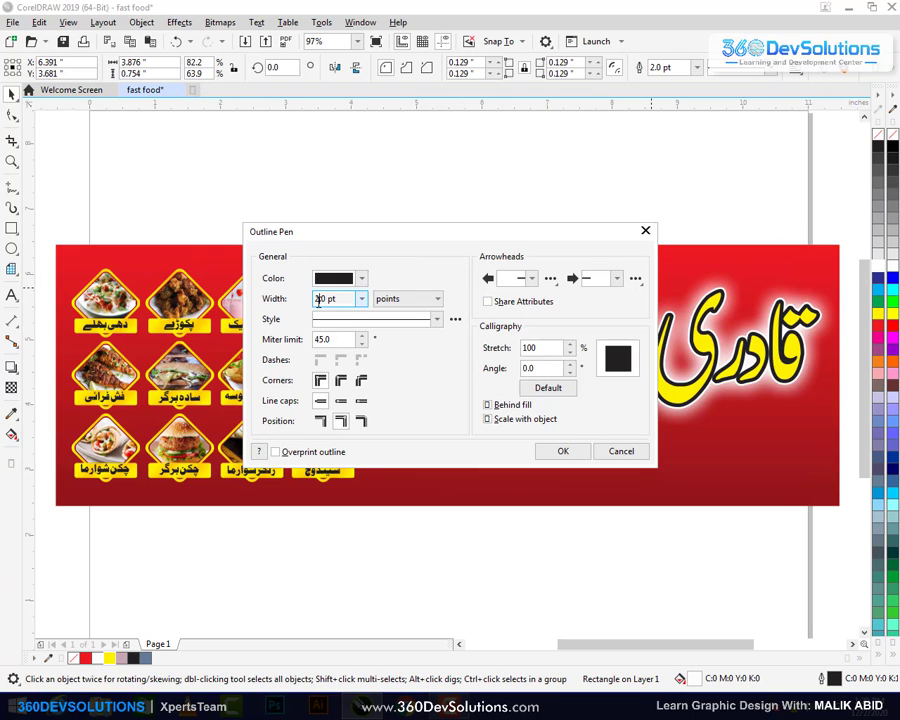
left_click(361, 298)
left_click(330, 436)
key("Return")
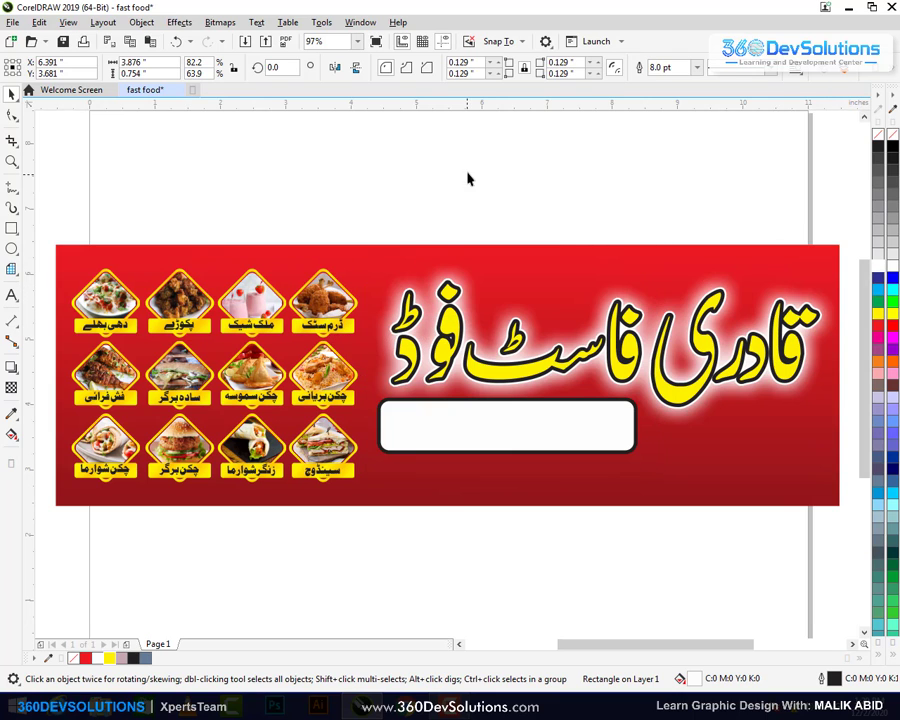
left_click(467, 179)
Reduce the rectangle's outline width to 4.0 pt
left_click(532, 408)
left_click(506, 424)
key("F12")
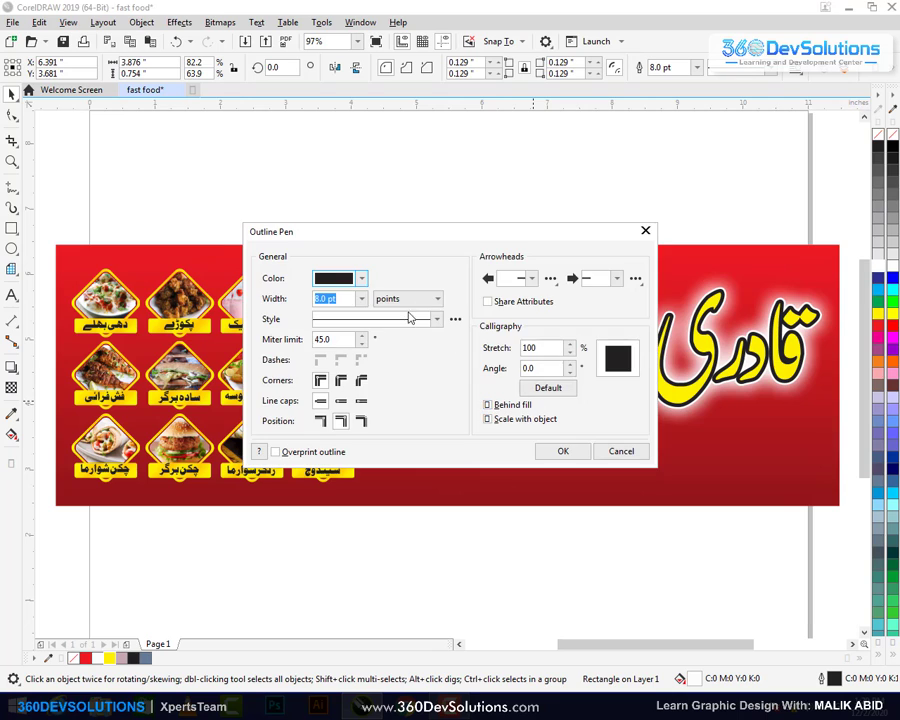
left_click_drag(422, 237, 438, 157)
left_click(352, 219)
scroll(352, 219, "up", 2)
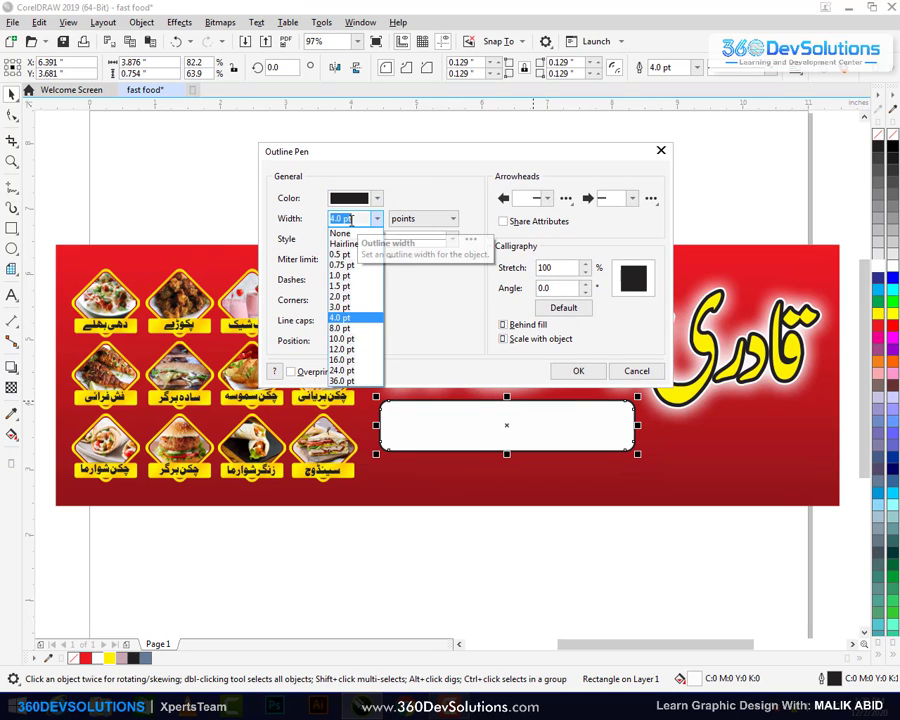
left_click(341, 317)
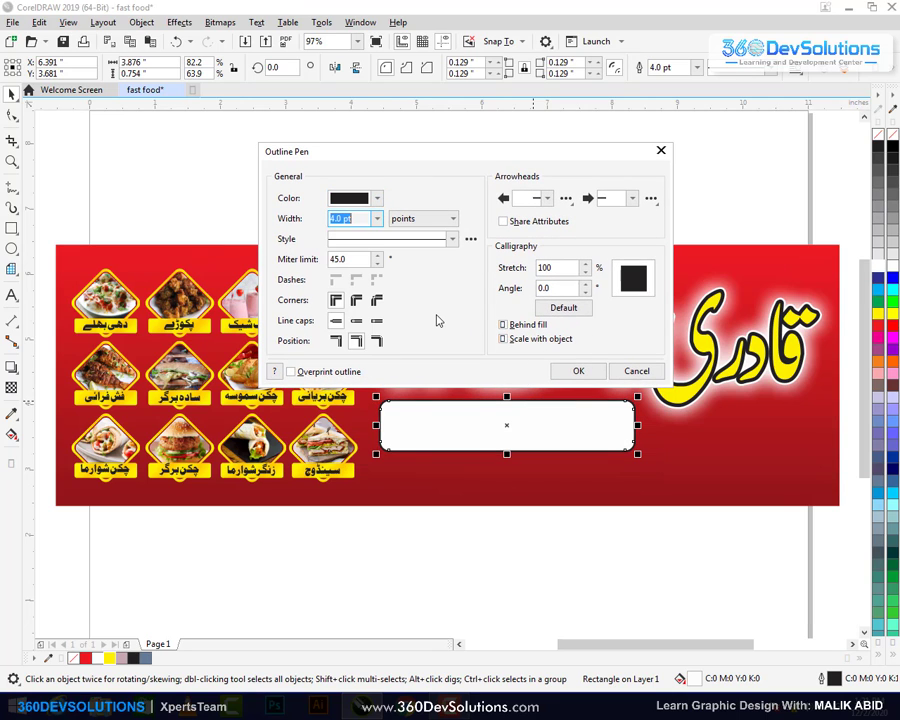
key("Return")
Tilt the white rounded rectangle about 2.3° counter-clockwise and nudge it into place
left_click(588, 516)
left_click(567, 425)
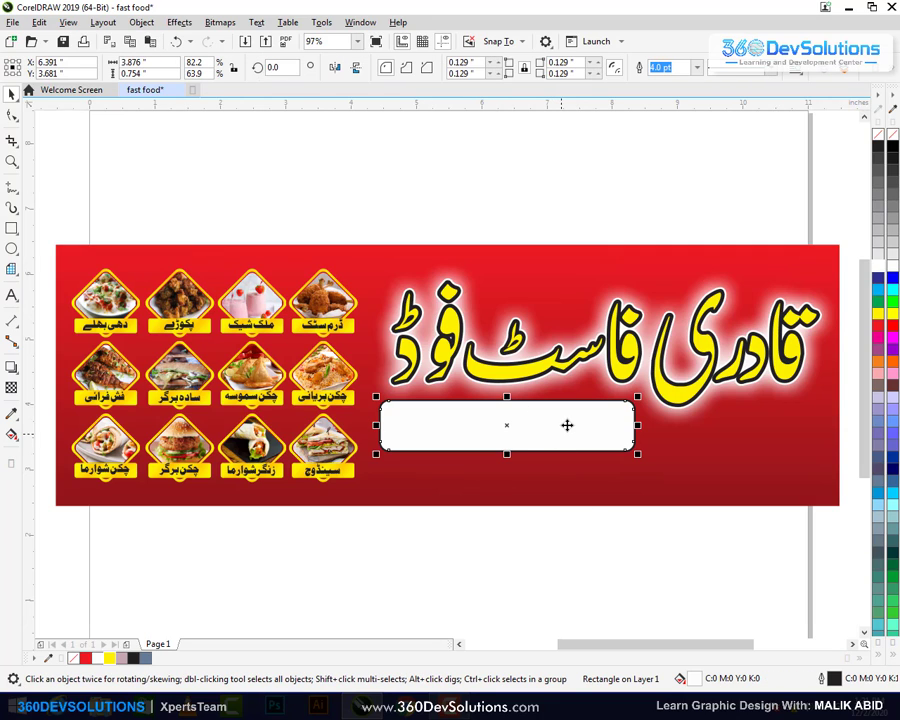
left_click(599, 438)
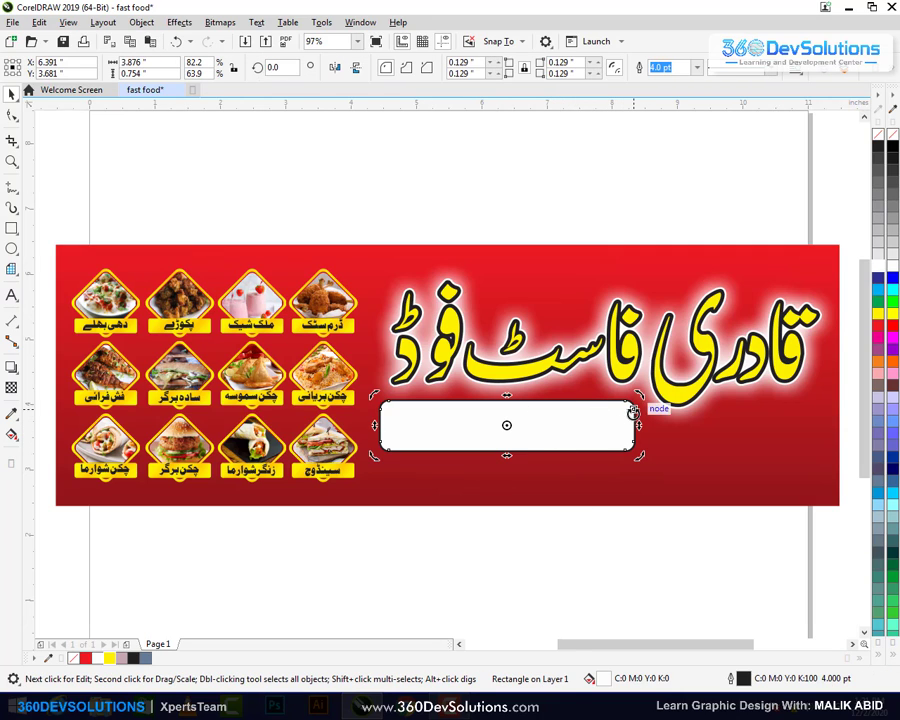
left_click_drag(639, 395, 637, 390)
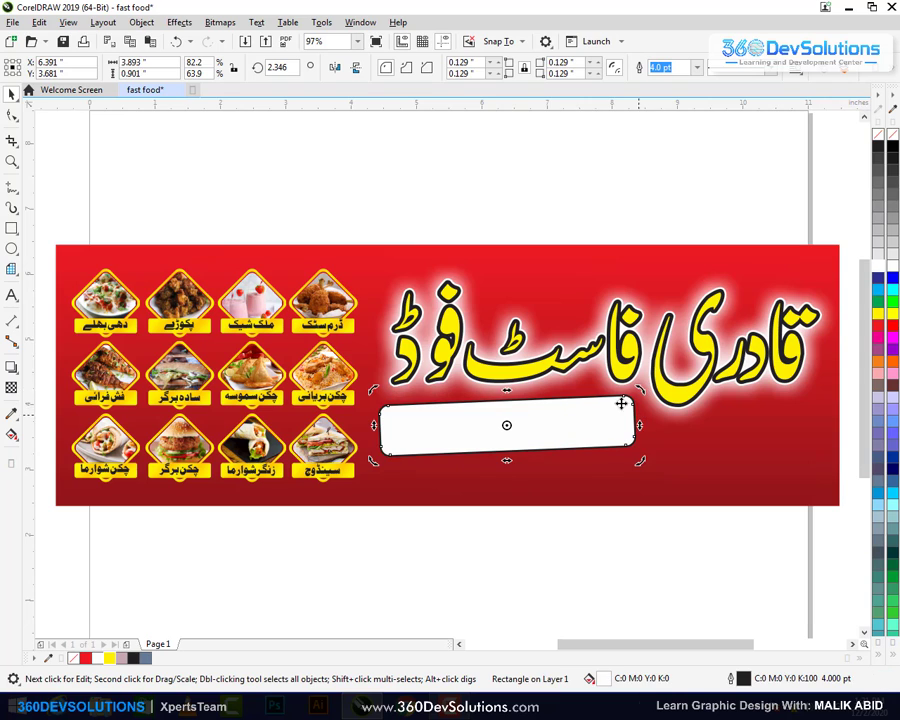
left_click(530, 222)
left_click_drag(542, 418, 541, 422)
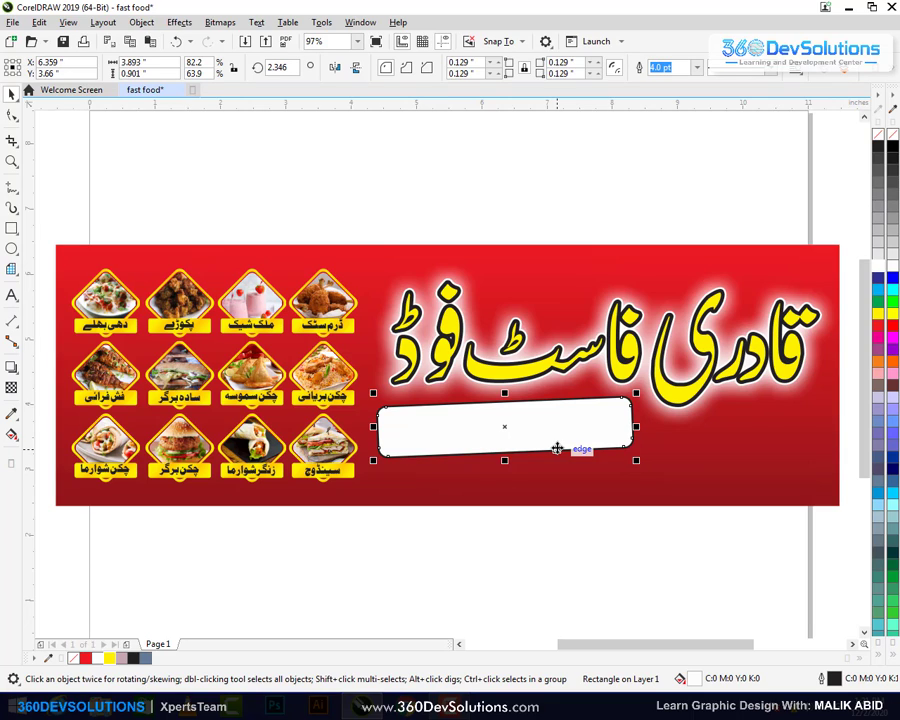
Remove the white strip's outline and make a duplicate of it
right_click(878, 137)
left_click(661, 141)
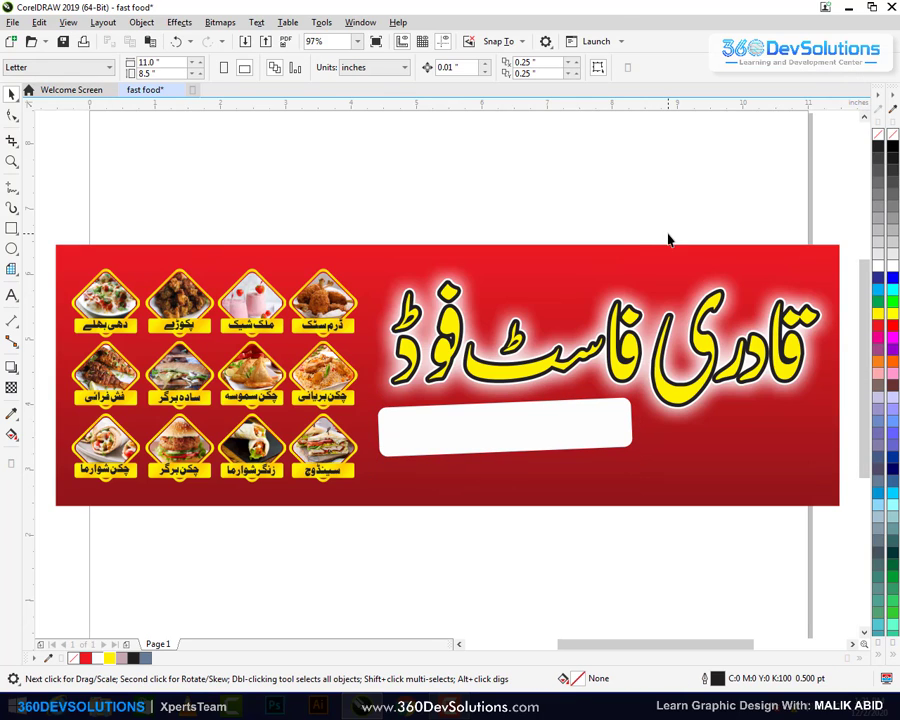
left_click(613, 439)
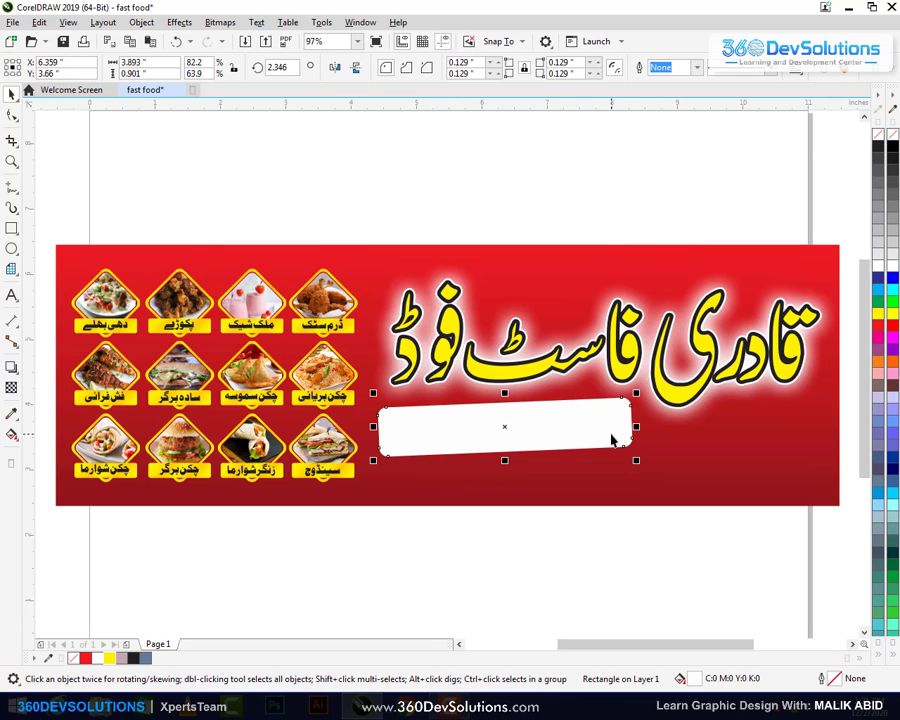
mouse_move(603, 435)
left_mouse_down()
mouse_move(600, 470)
mouse_move(580, 358)
mouse_move(600, 433)
left_mouse_up()
left_click(649, 519)
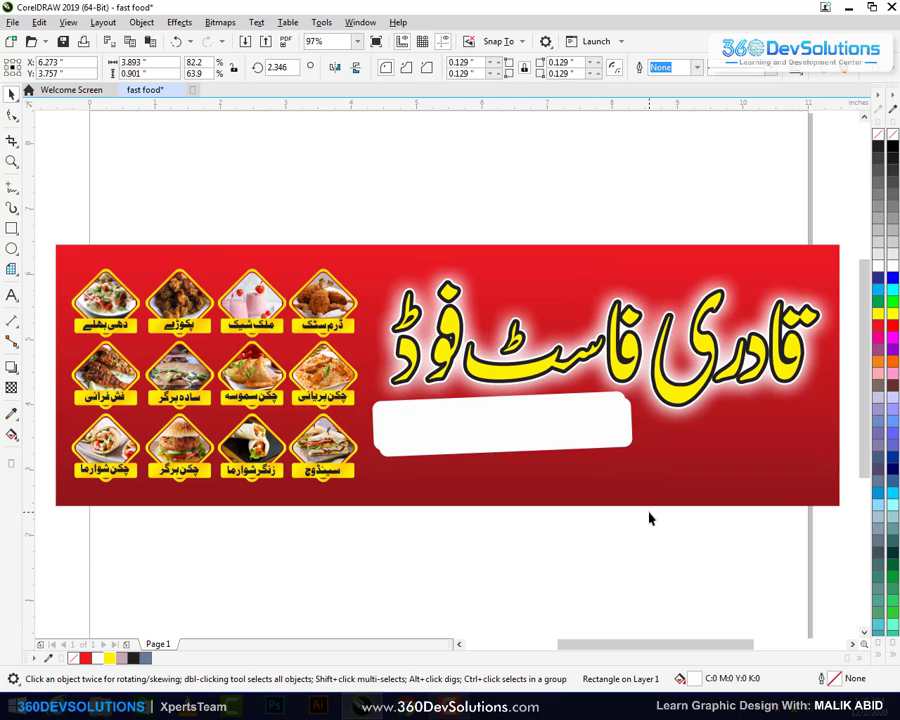
Fill the duplicate behind the strip with dark maroon red
left_click(625, 451)
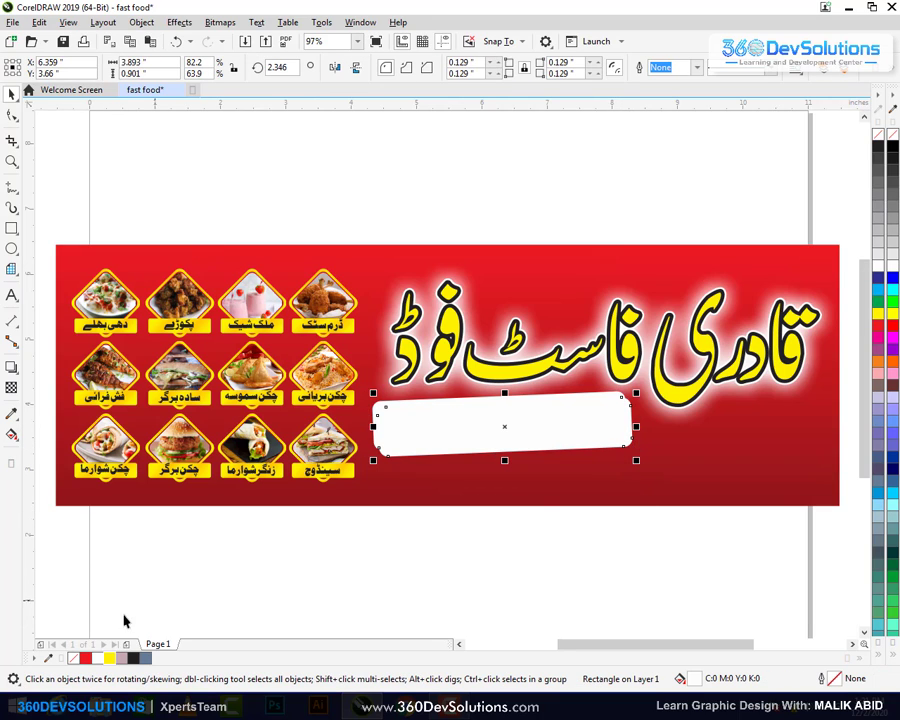
right_click(87, 659)
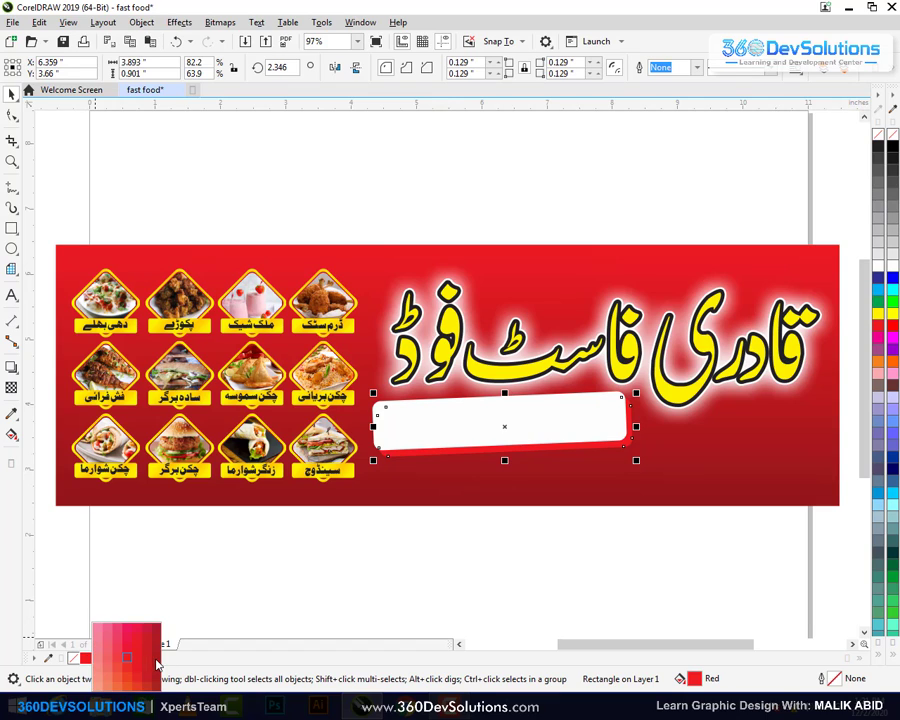
right_click(157, 661)
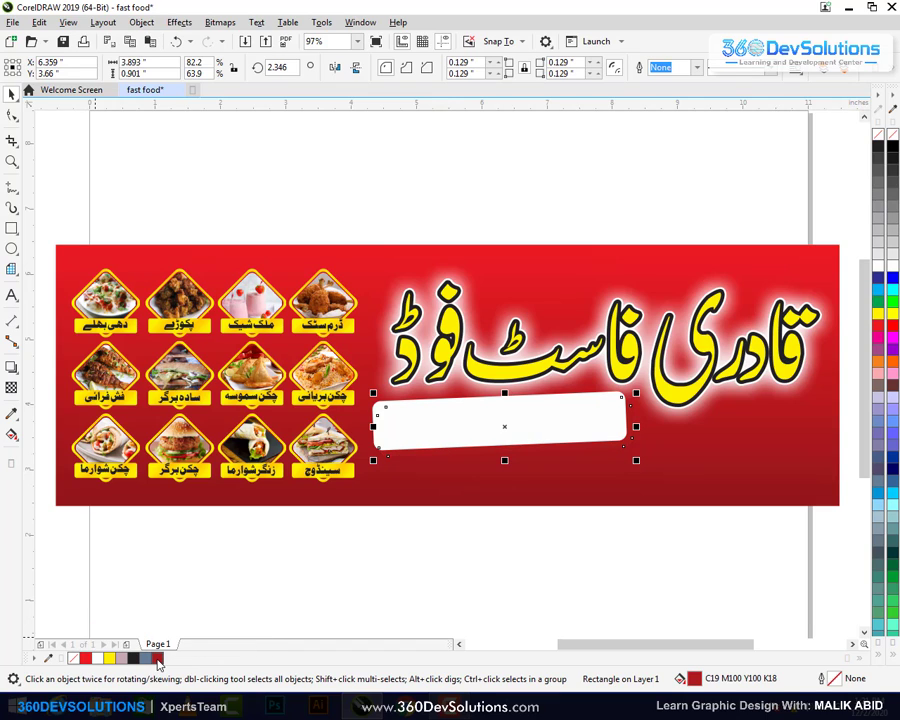
left_click(157, 661)
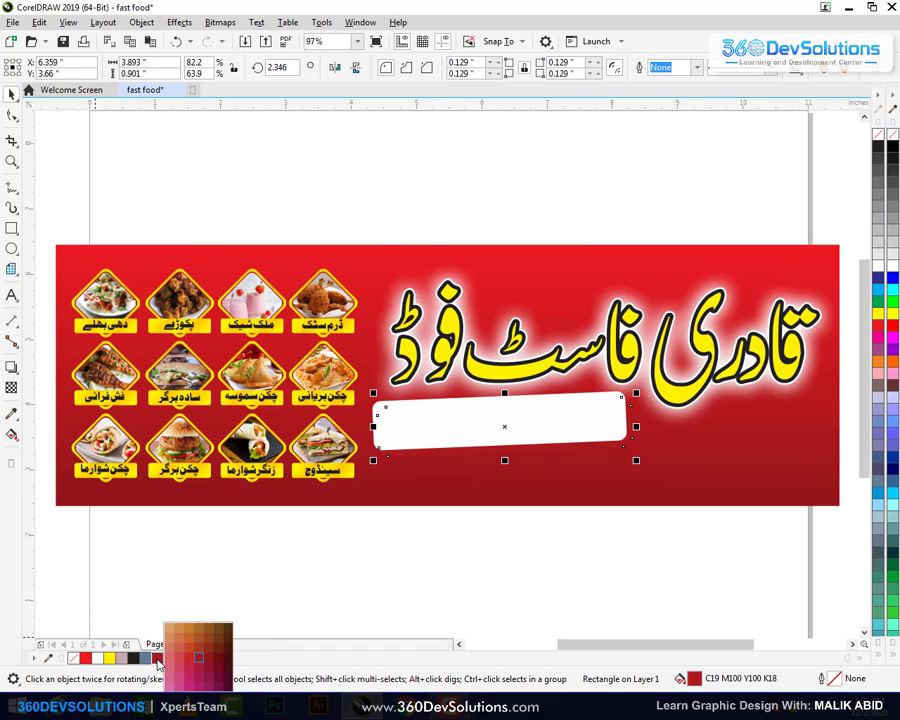
left_click(226, 659)
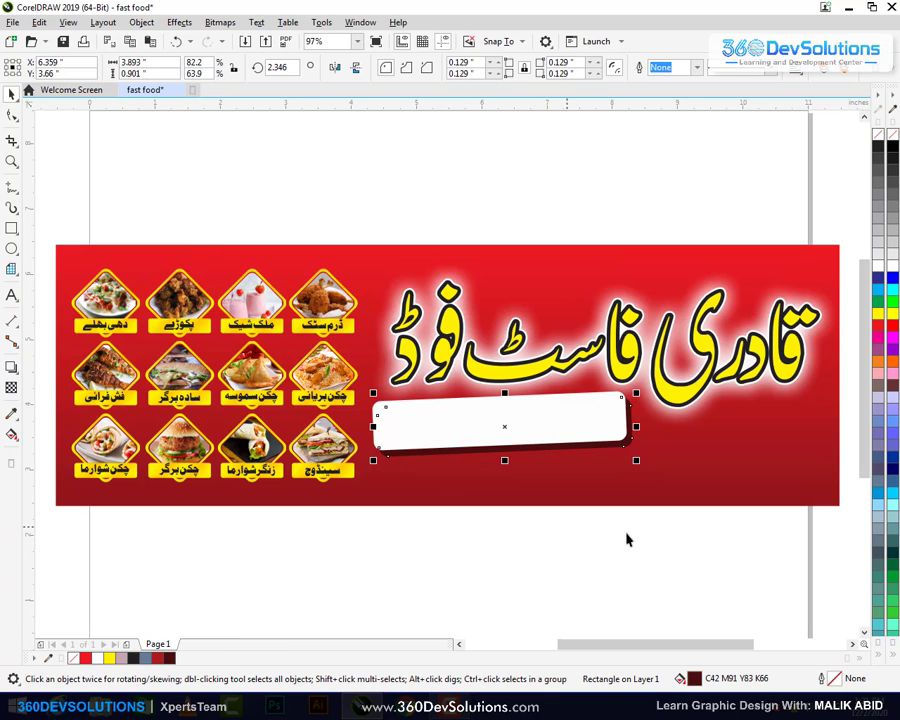
Offset the maroon shadow right and down, then nudge strip and shadow up and left
left_click(658, 552)
left_click(630, 429)
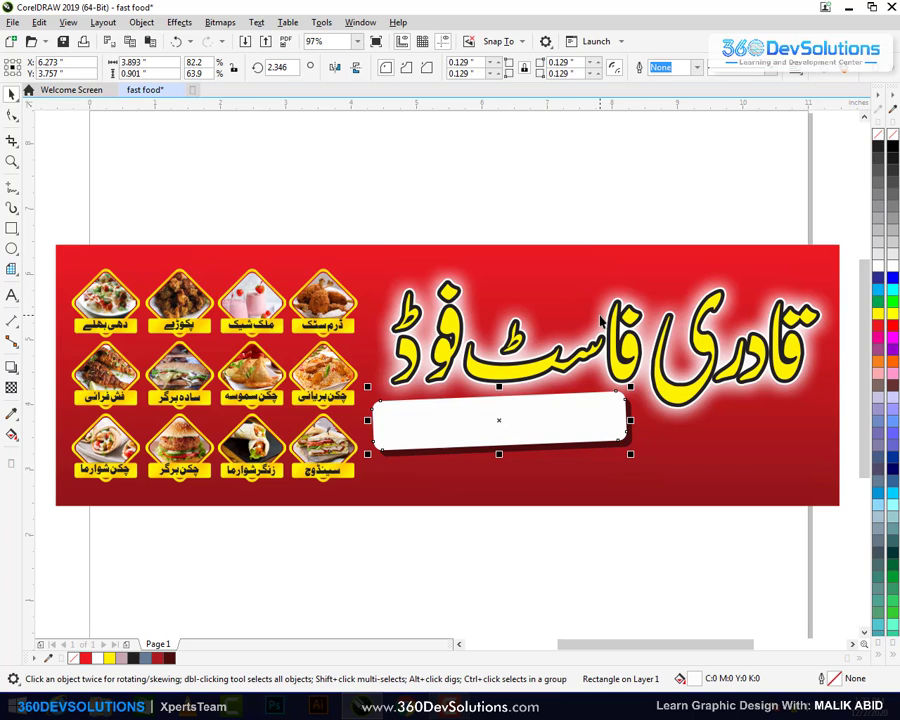
key("Right")
key("Right")
key("Down")
key("Down")
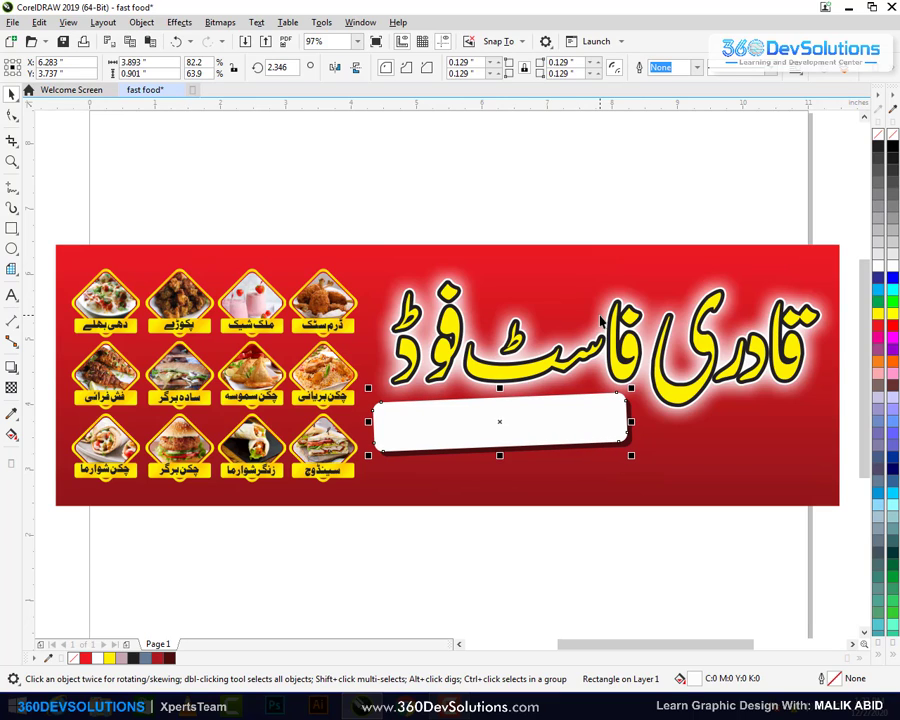
key("Down")
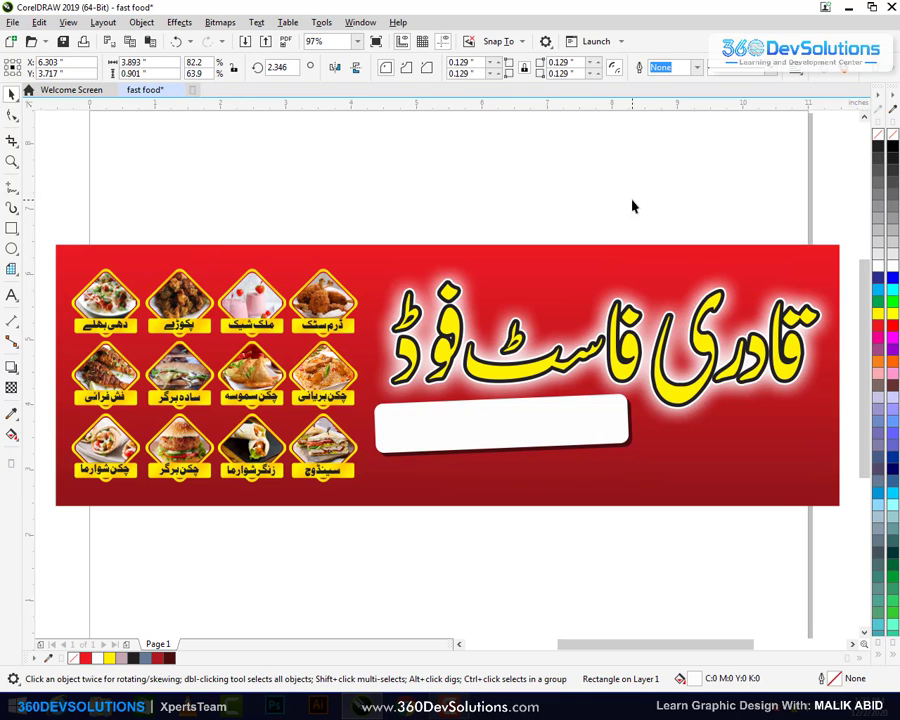
left_click_drag(680, 184, 326, 568)
left_click_drag(501, 425, 499, 430)
key("Up")
key("Left")
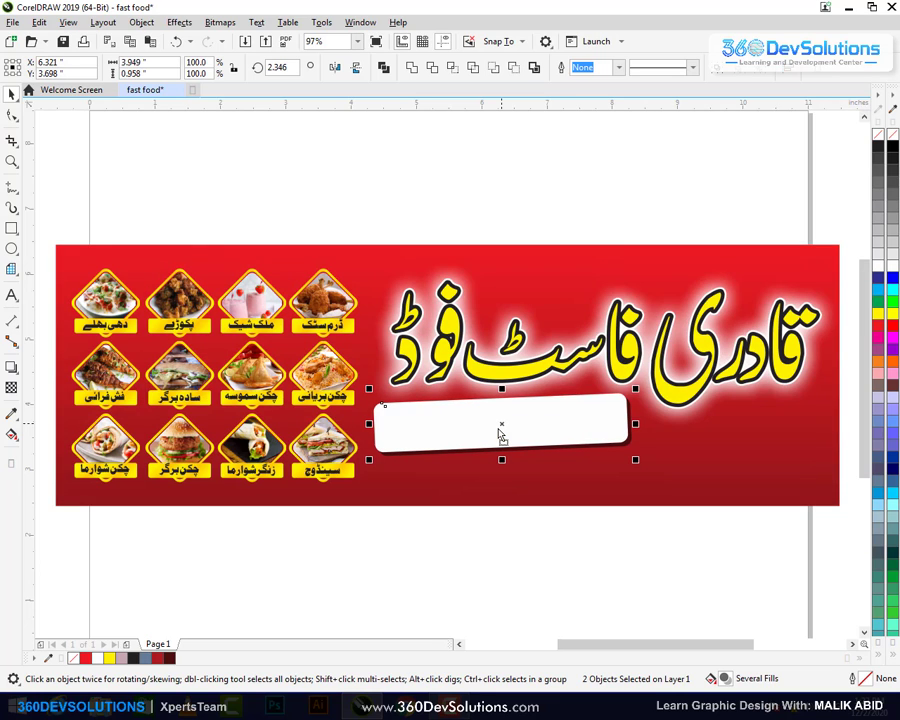
Copy the white strip lower down, fill it black and tilt it slightly clockwise
left_click(613, 537)
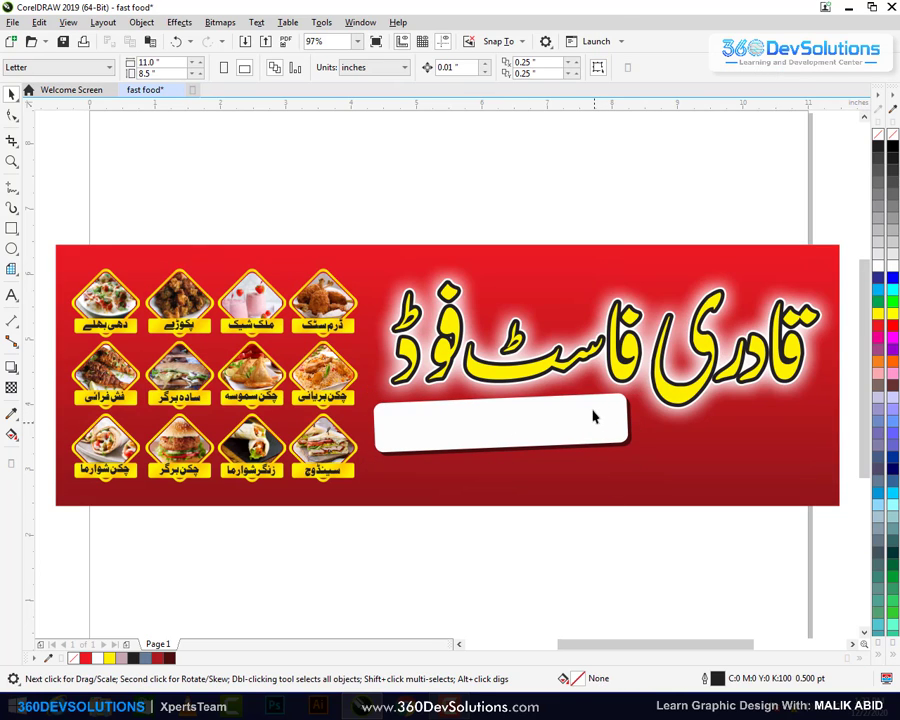
left_click(595, 414)
left_click_drag(595, 428, 590, 453)
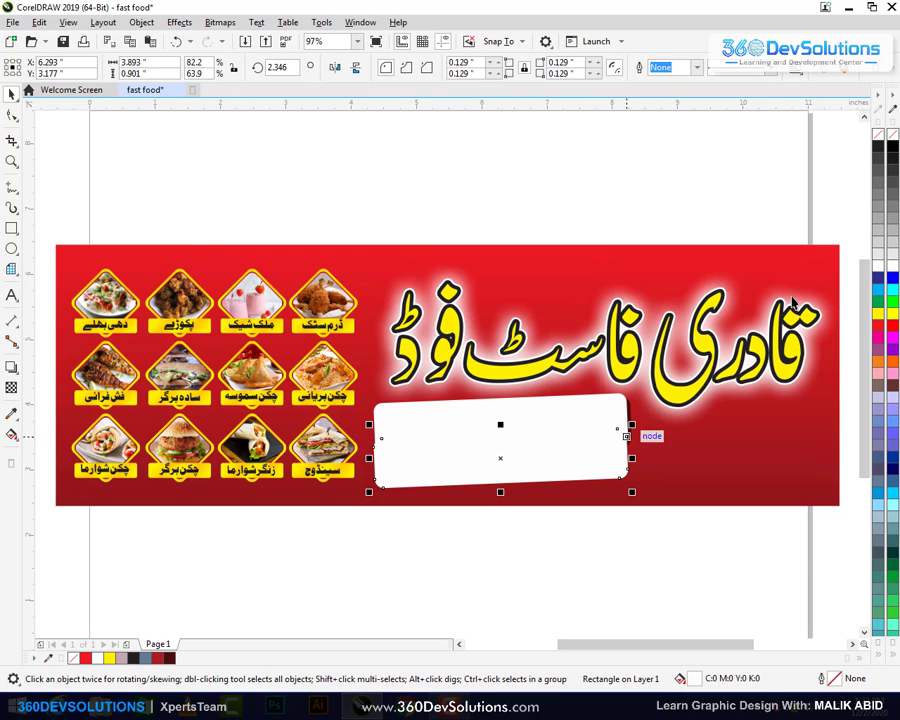
left_click(879, 146)
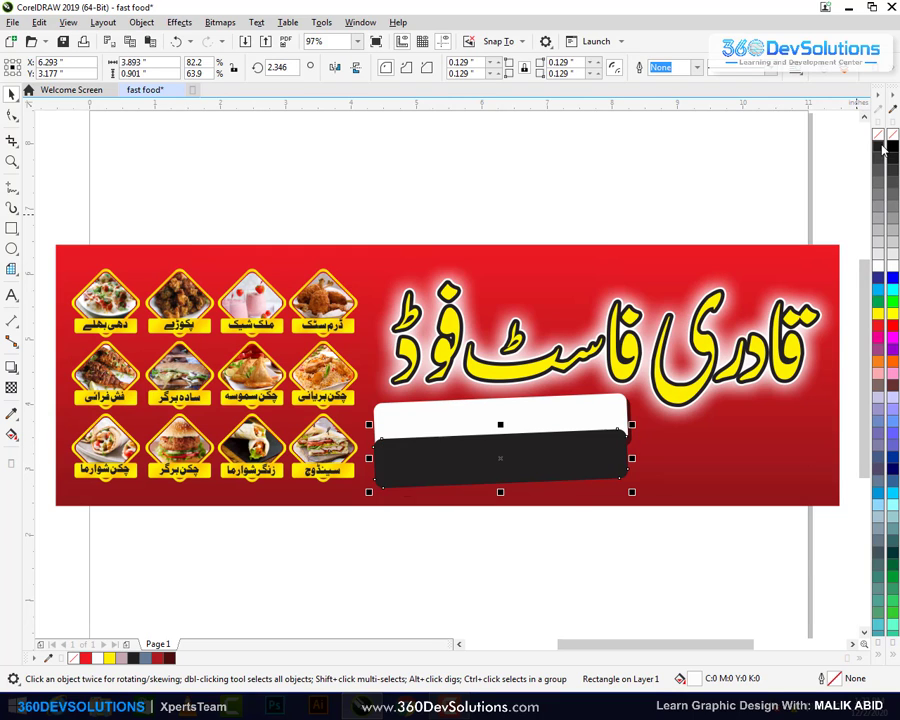
left_click(619, 452)
left_click_drag(633, 424, 639, 428)
left_click(629, 550)
left_click_drag(577, 460, 589, 473)
Fine-tune the black copy's tilt and position, then delete it
left_click(589, 473)
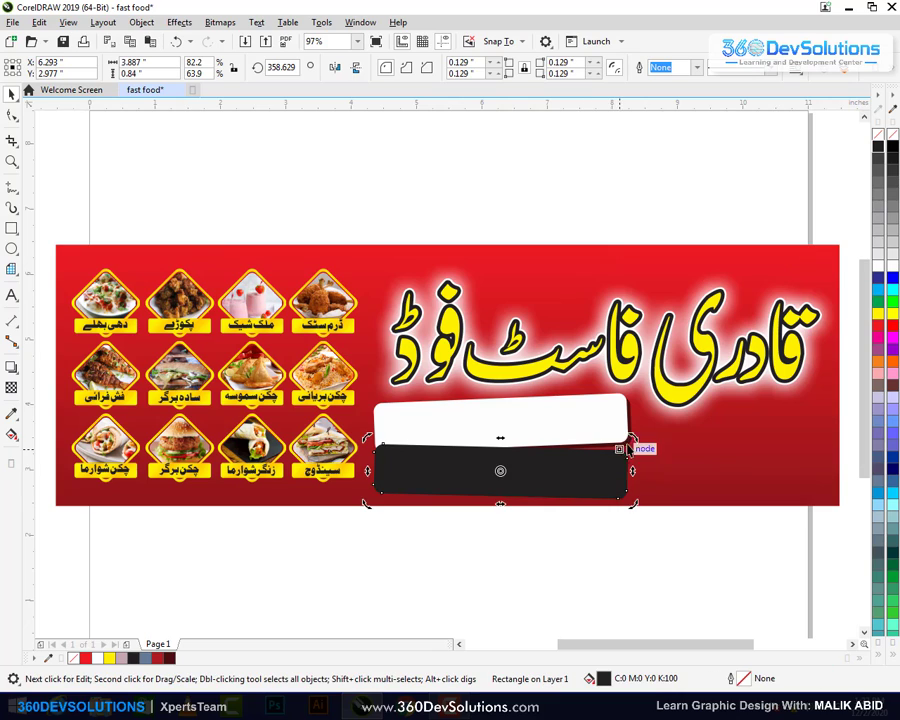
left_click_drag(636, 440, 637, 438)
key("Down")
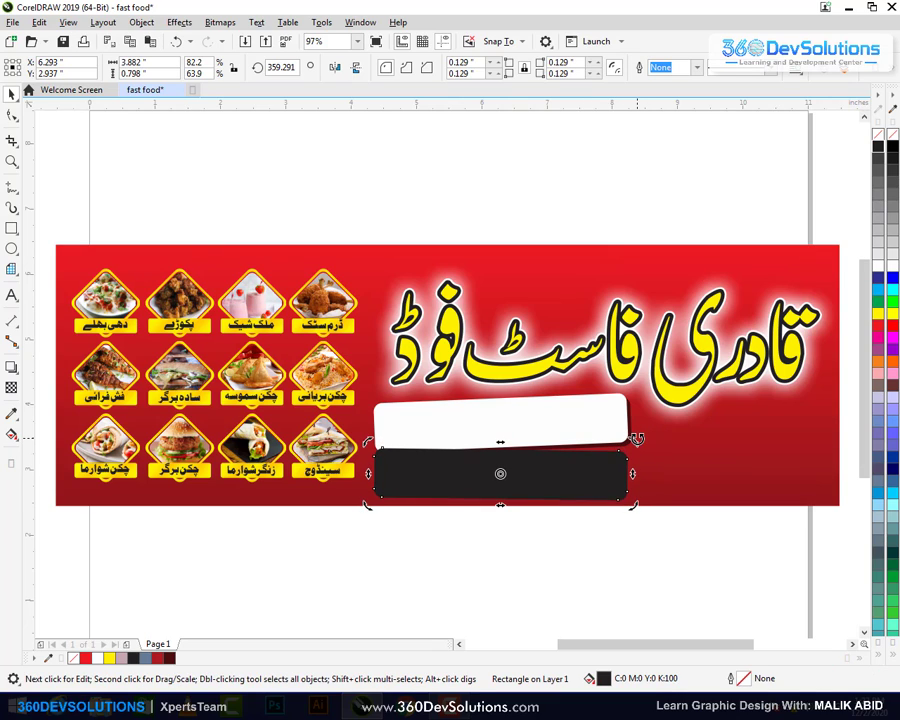
left_click(633, 533)
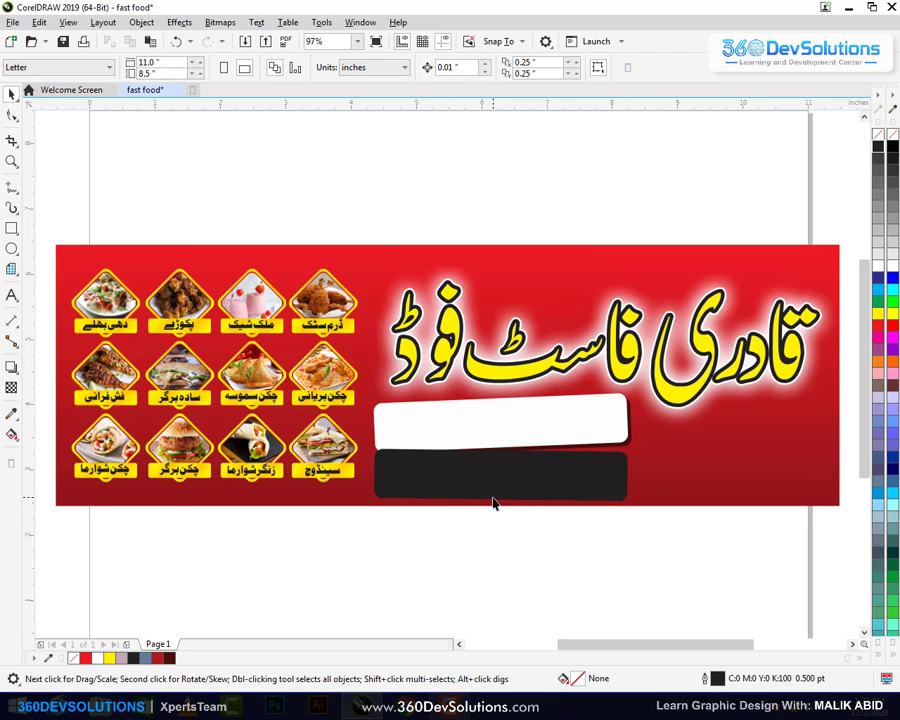
left_click(599, 472)
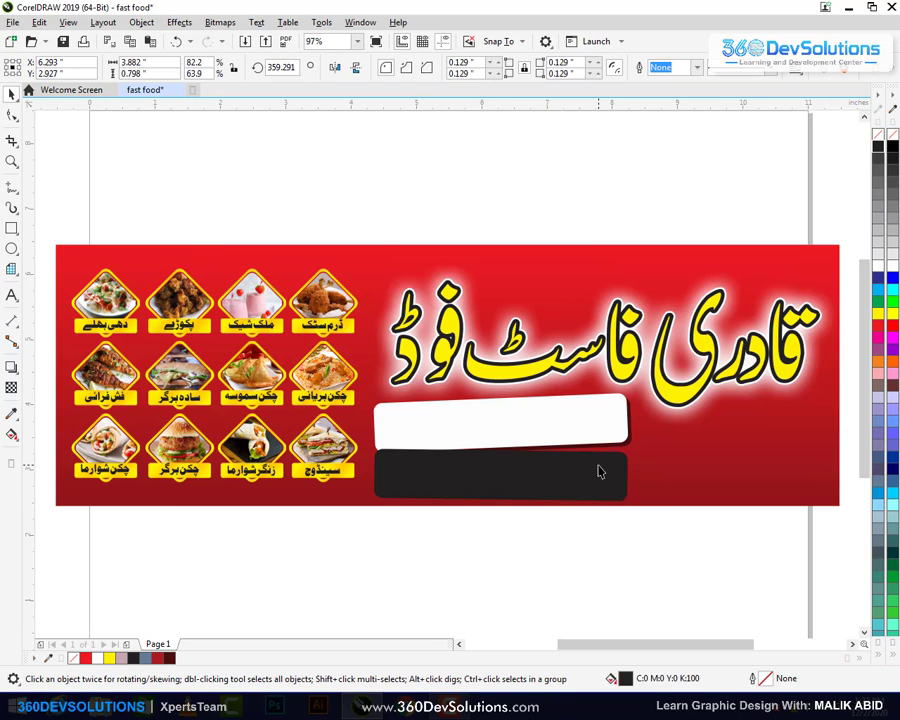
key("Delete")
Copy the white strip with its shadow lower, tilt it to about 358.6° and fill the front black
left_click_drag(689, 559, 360, 385)
left_click_drag(480, 430, 482, 468)
left_click(608, 444)
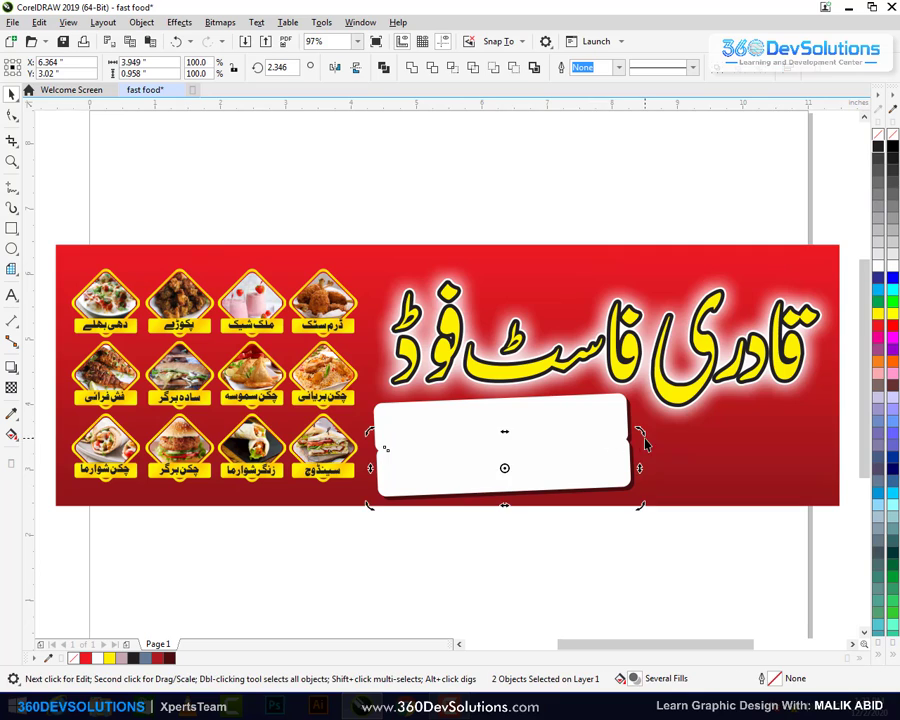
left_click_drag(639, 430, 648, 445)
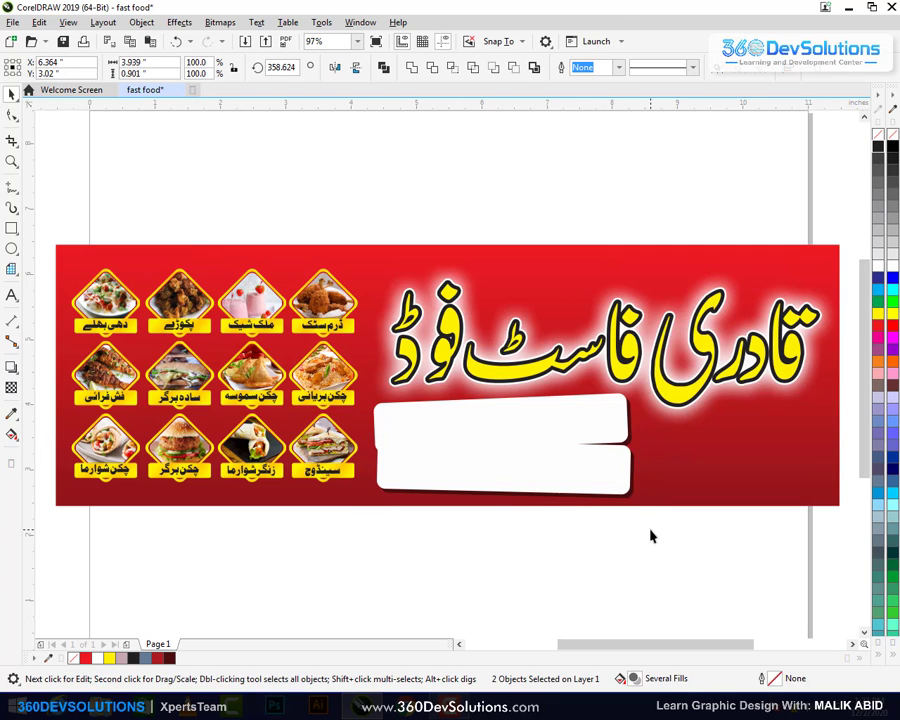
left_click(603, 478)
left_click(878, 147)
Nudge the black strip and its shadow left and down
left_click(780, 490)
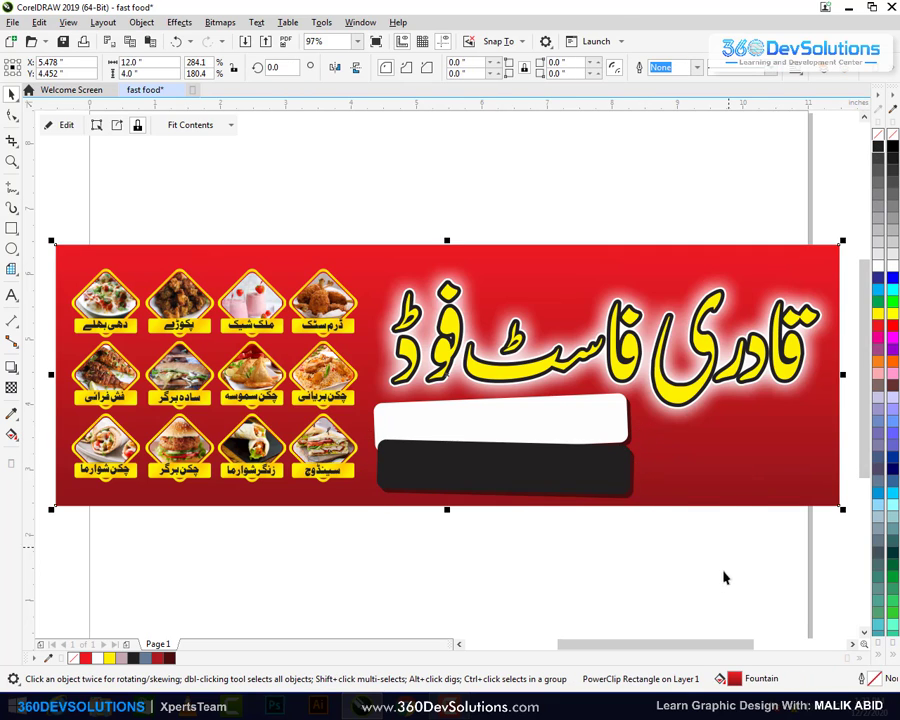
left_click(722, 574)
left_click_drag(674, 560, 338, 440)
key("Left")
key("Down")
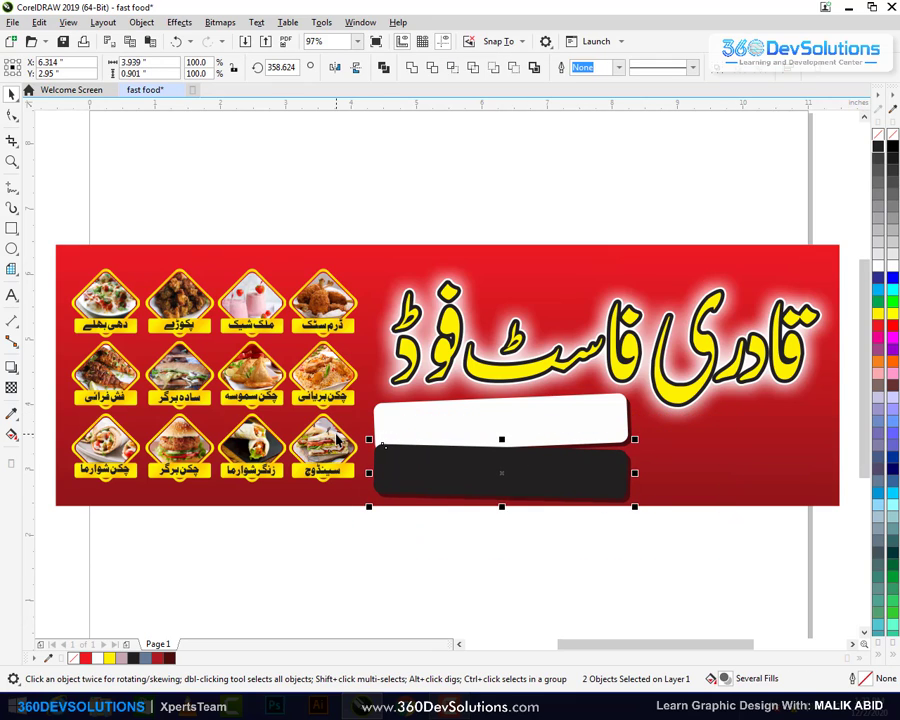
key("Down")
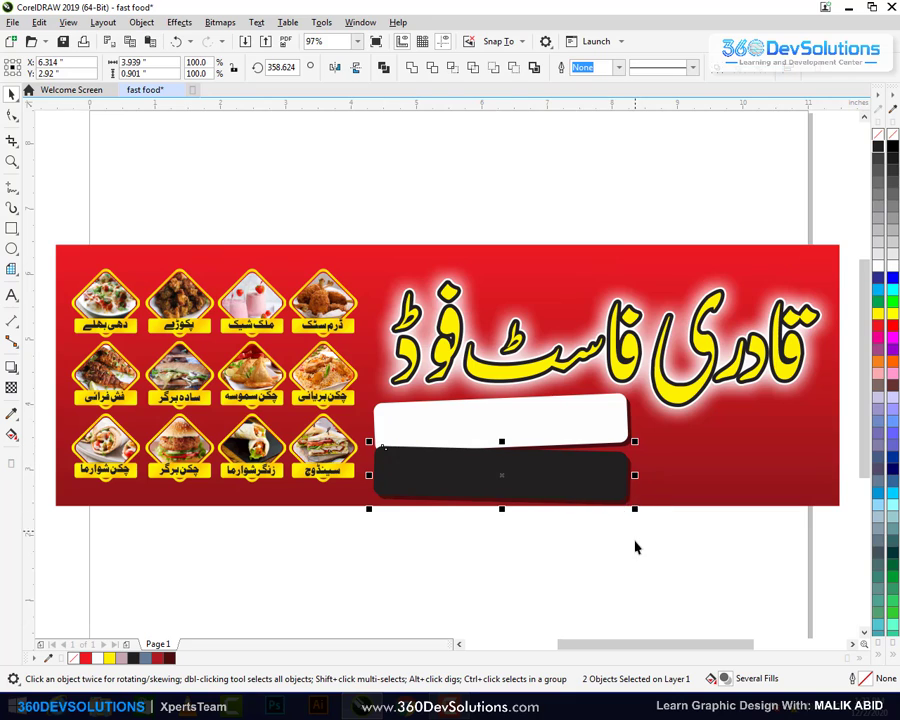
Scale both strips and their shadows down slightly from a corner handle
left_click(649, 542)
left_click_drag(689, 548, 378, 397)
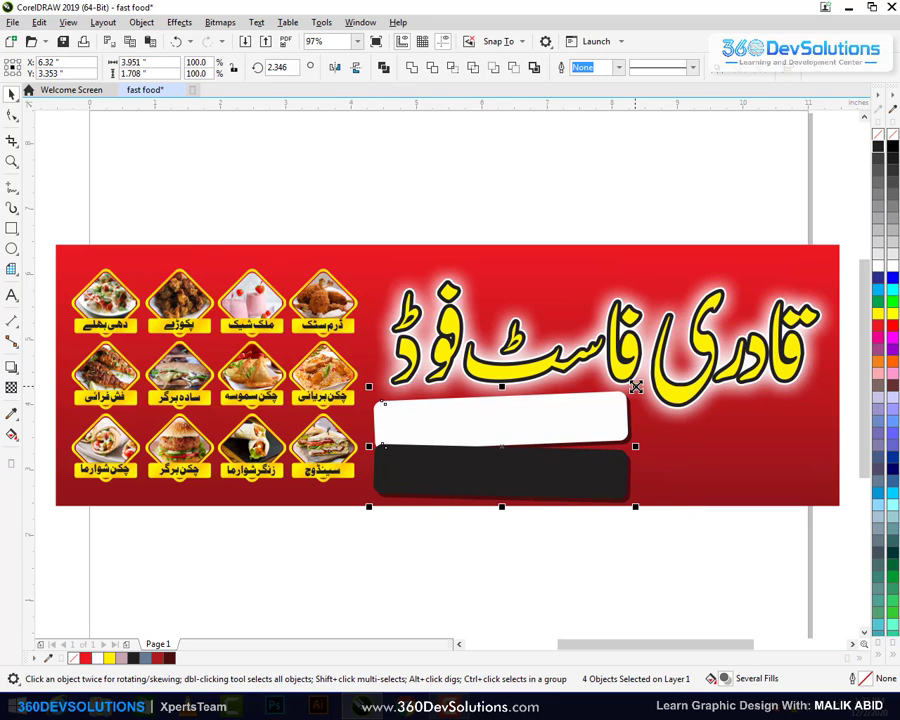
left_click_drag(635, 386, 633, 385)
Type the Urdu lines 'فریش فش فرائی' and 'چکن بریانی' below the banner
left_click(686, 539)
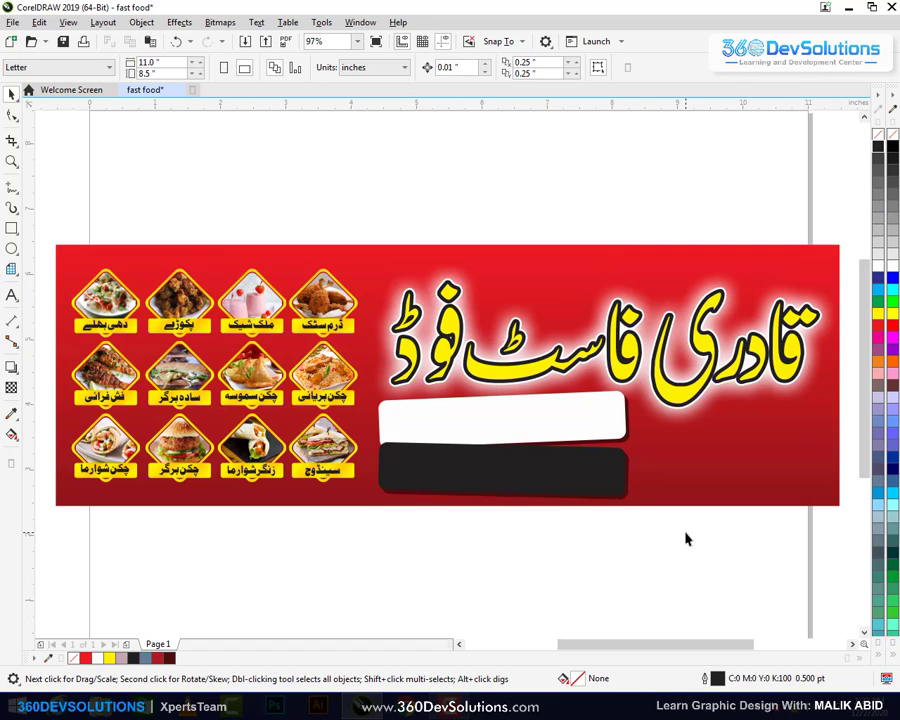
left_click(12, 295)
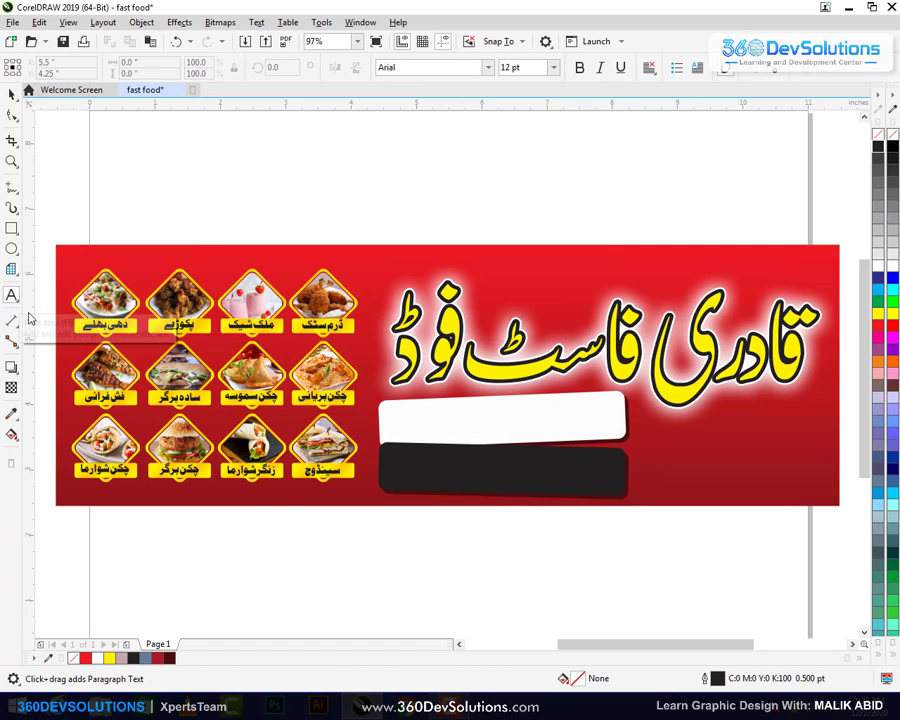
left_click(315, 608)
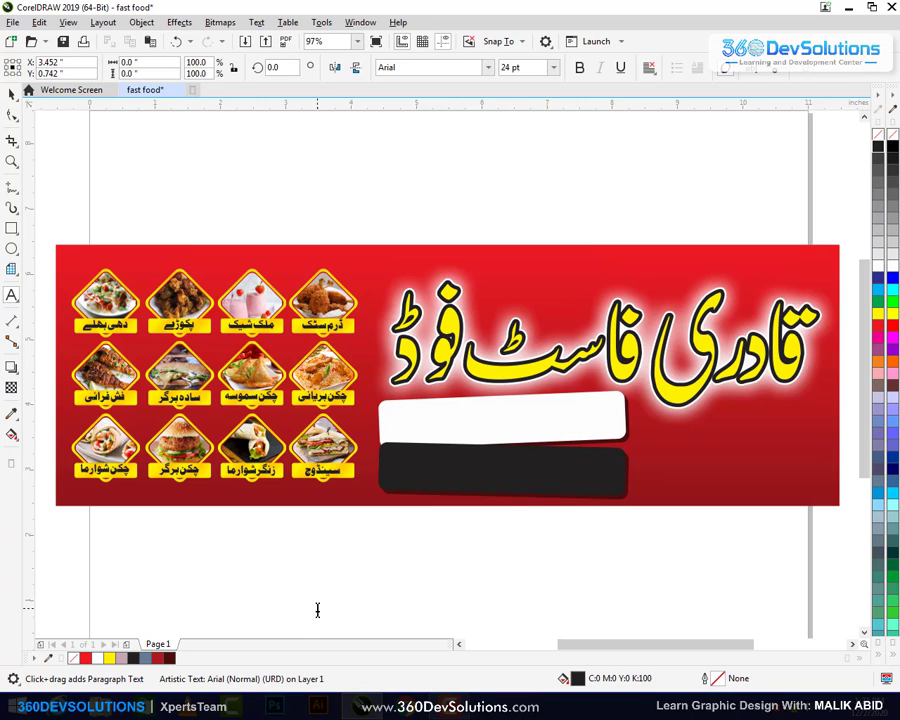
type("فریش فش فرائی")
scroll(317, 610, "down", 1)
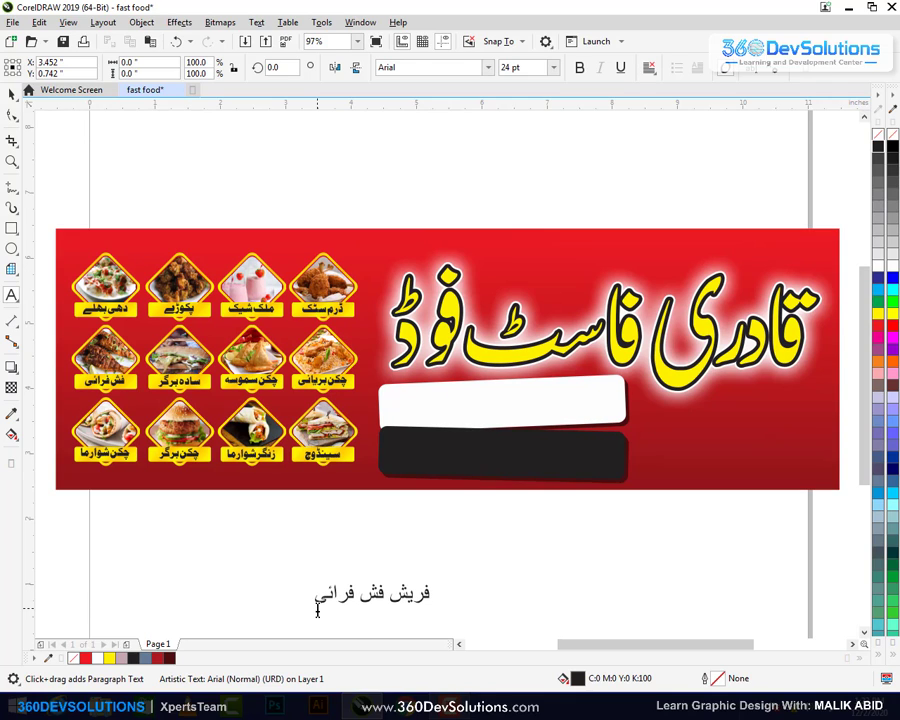
type("چکن بریانی")
Move the Urdu text block up toward the banner and select both lines
left_click(12, 93)
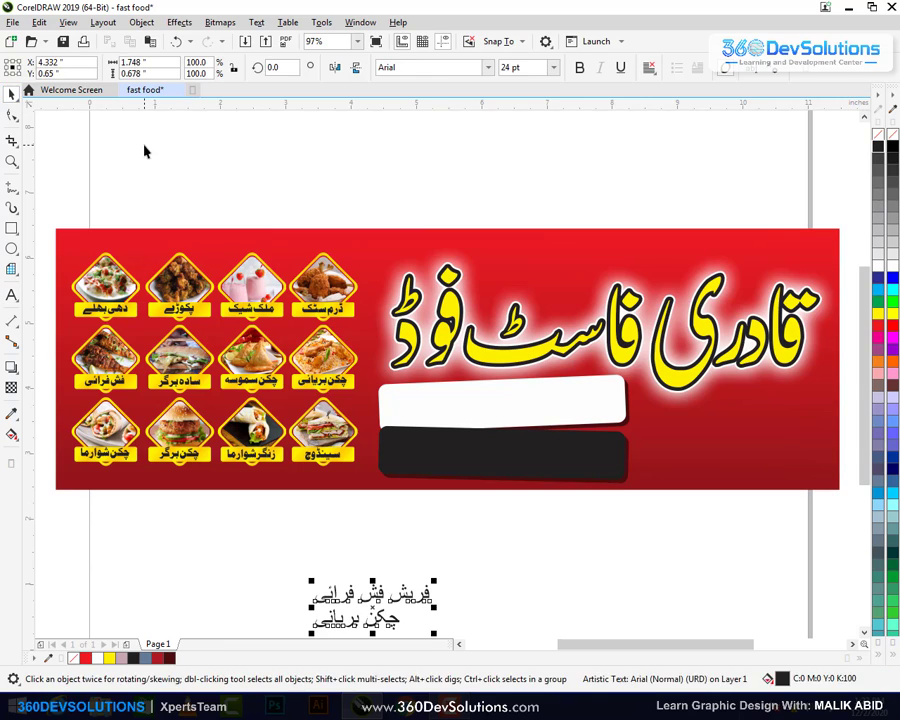
left_click(501, 606)
left_click_drag(422, 600, 476, 570)
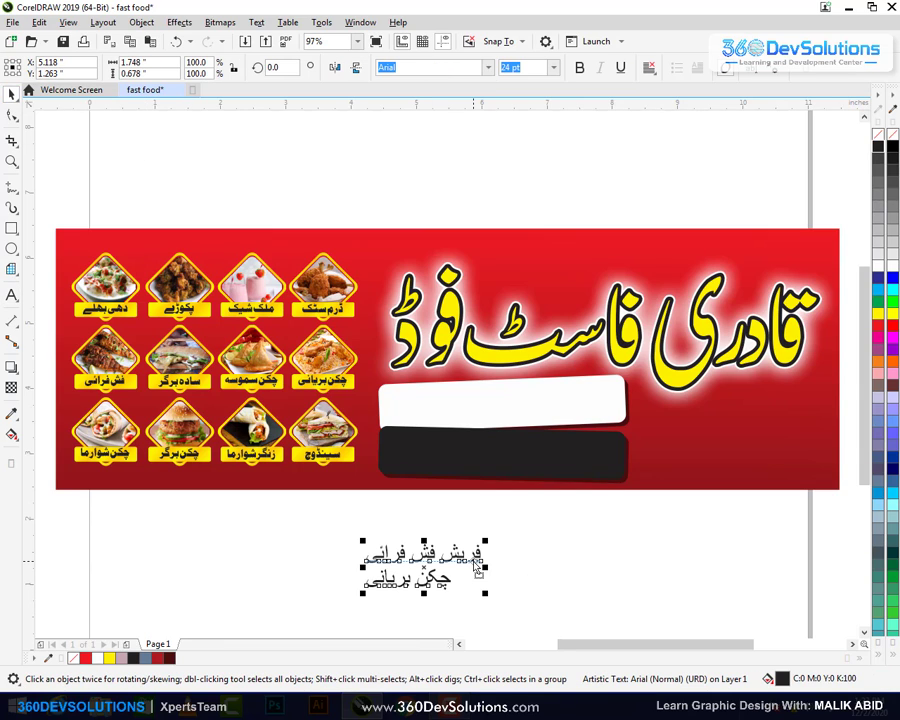
left_click(509, 563)
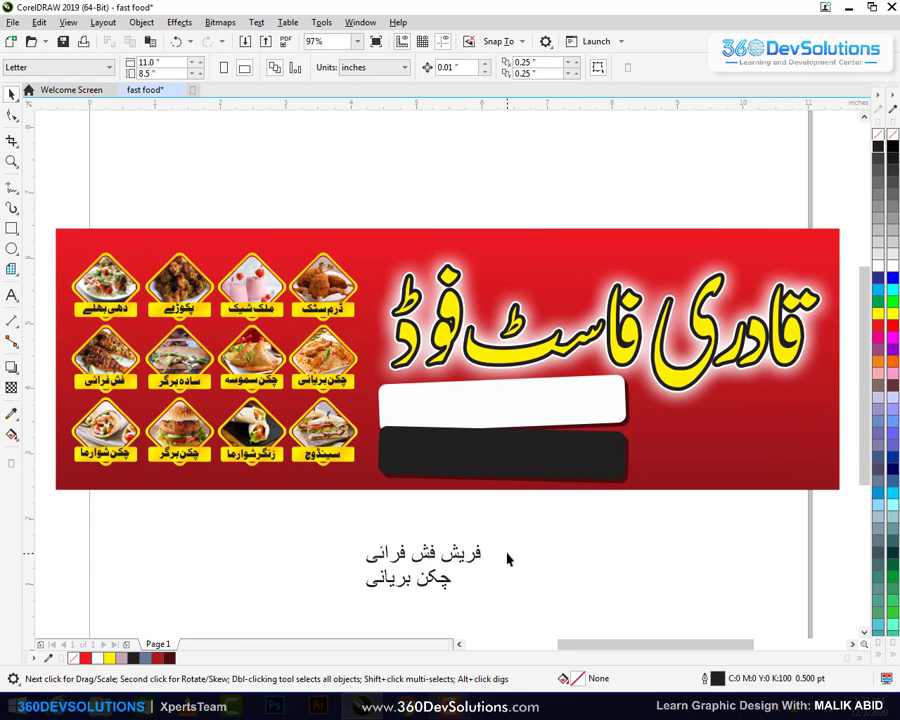
left_click_drag(509, 538, 341, 617)
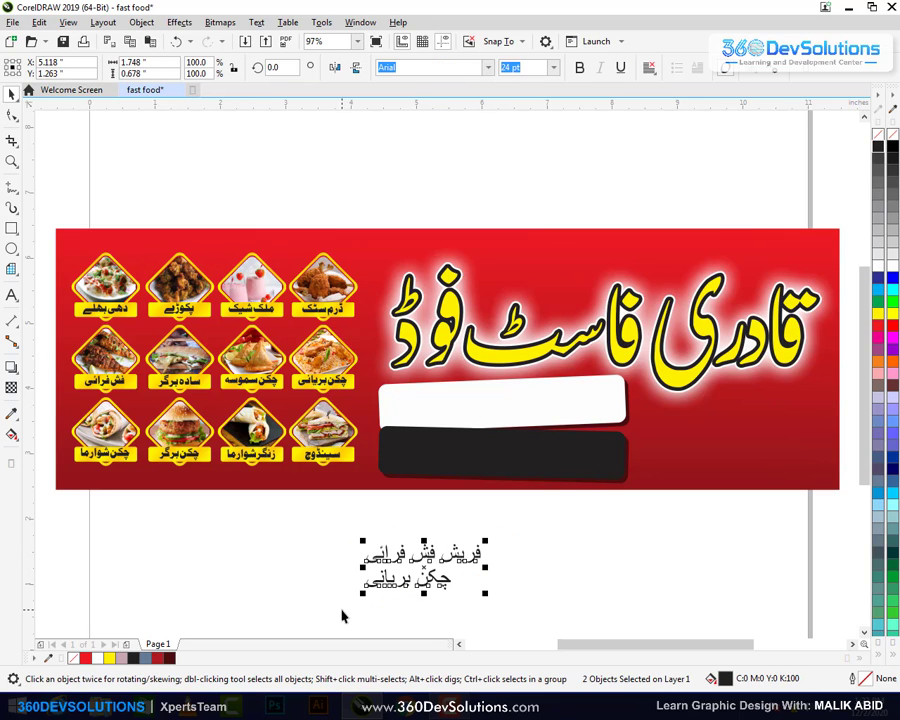
Set both Urdu lines in the Bombay Black Unicode font
left_click(488, 67)
key("Return")
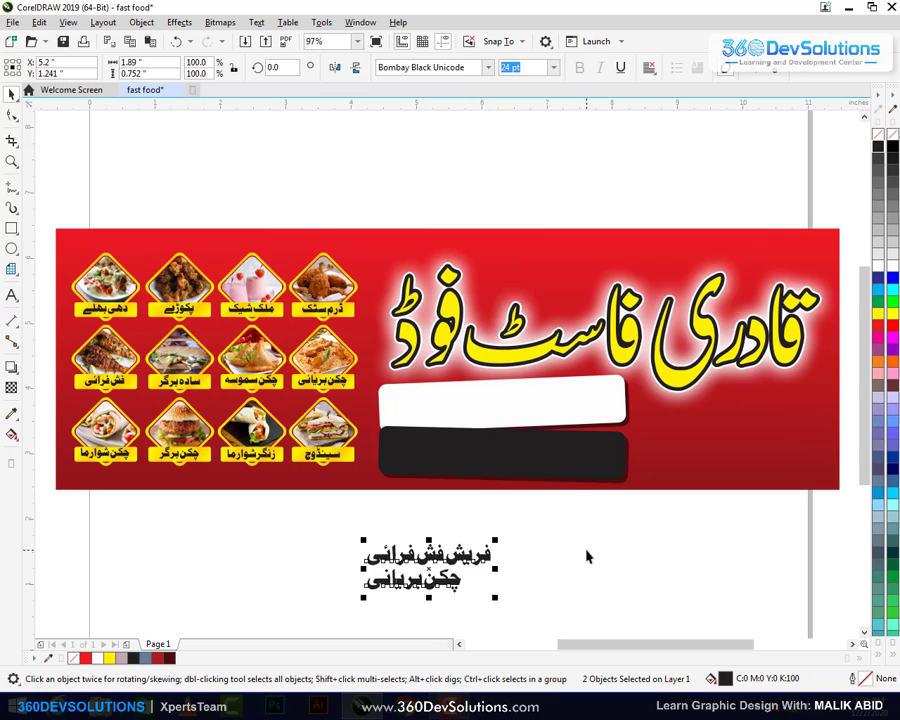
left_click(534, 552)
Move 'فریش فش فرائی' onto the white strip
left_click_drag(483, 562, 598, 382)
left_click(597, 547)
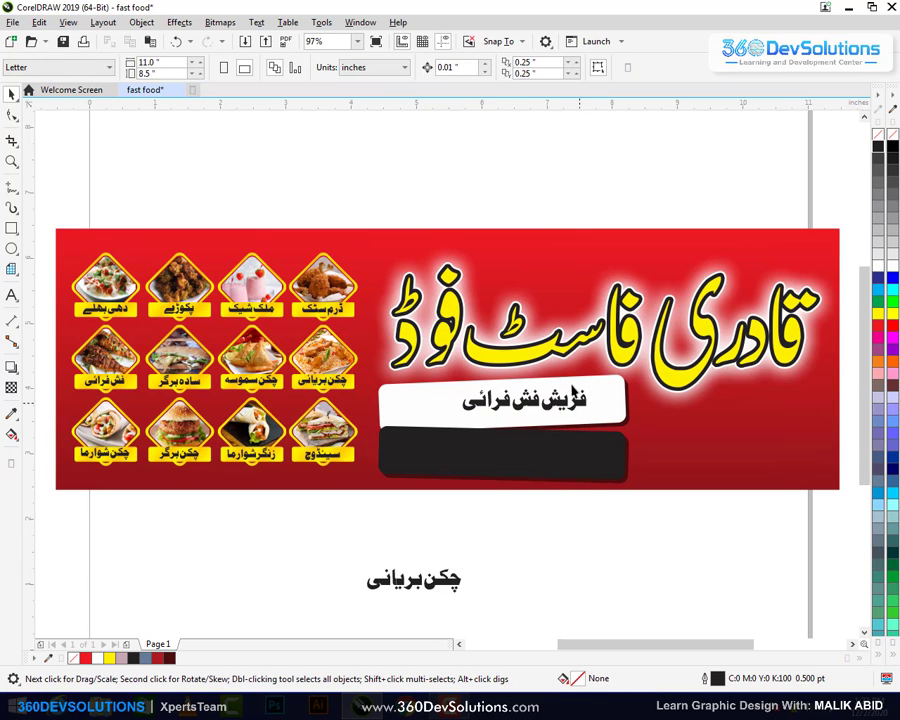
left_click(577, 402)
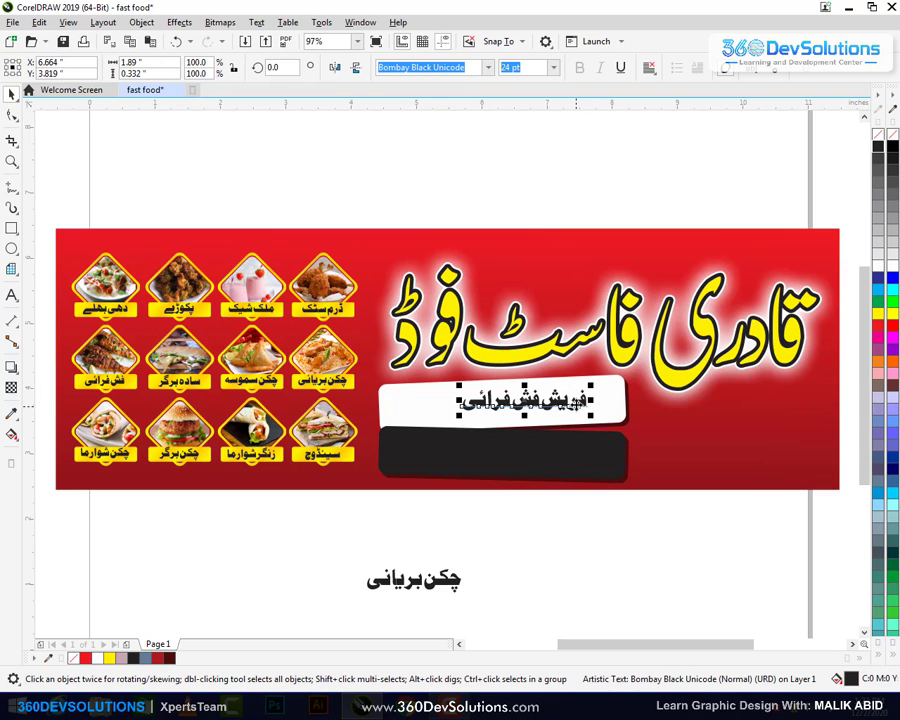
left_click_drag(577, 402, 571, 413)
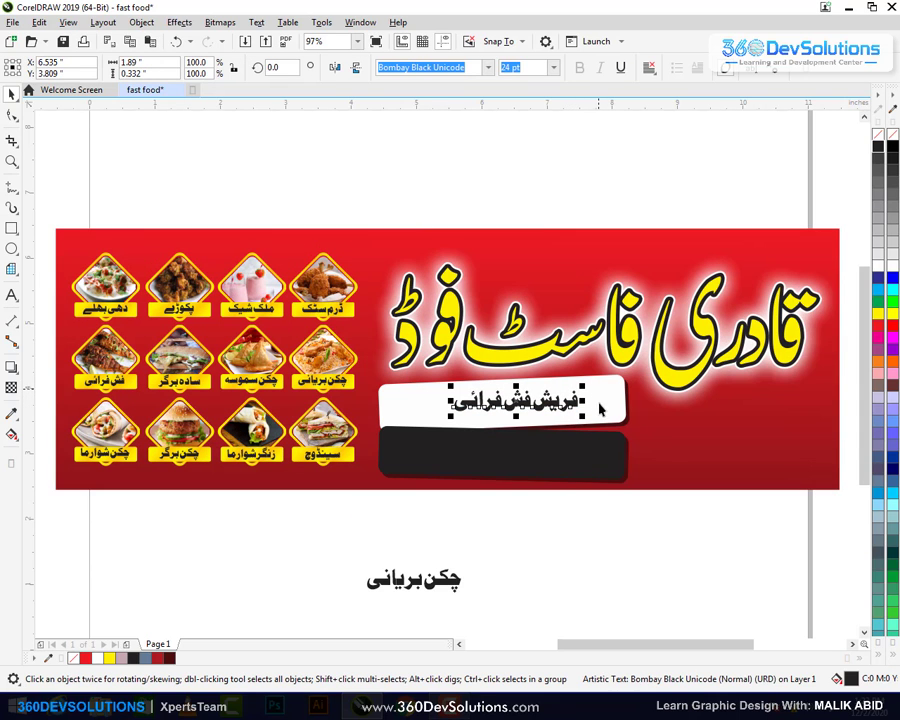
Rotate 'فریش فش فرائی' 2.346° to match the white strip's tilt
left_click(604, 401)
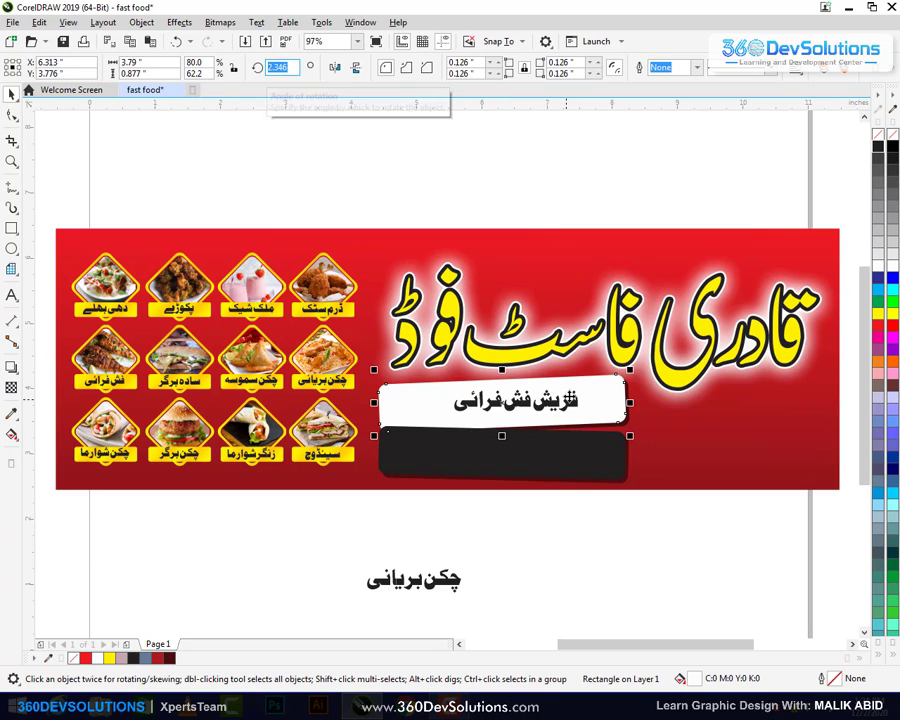
key("Tab")
left_click(281, 67)
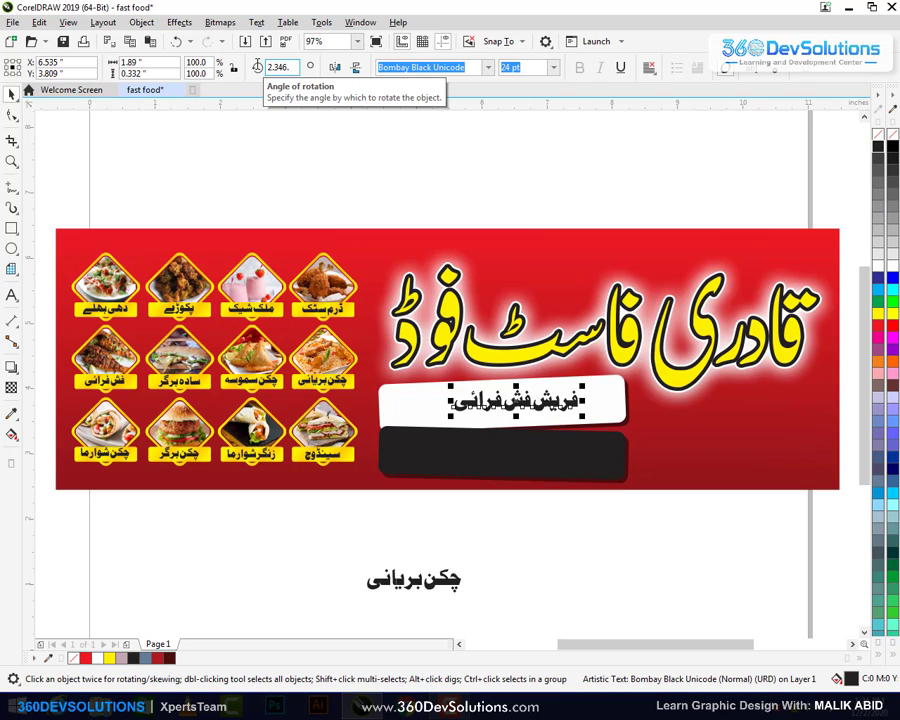
key("Escape")
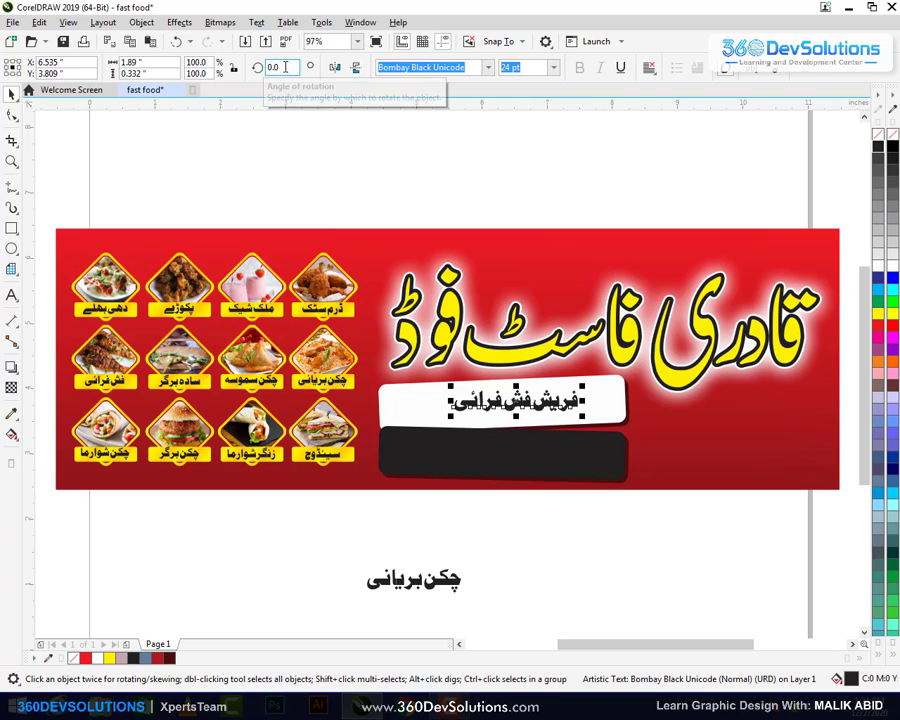
left_click(285, 67)
key("Return")
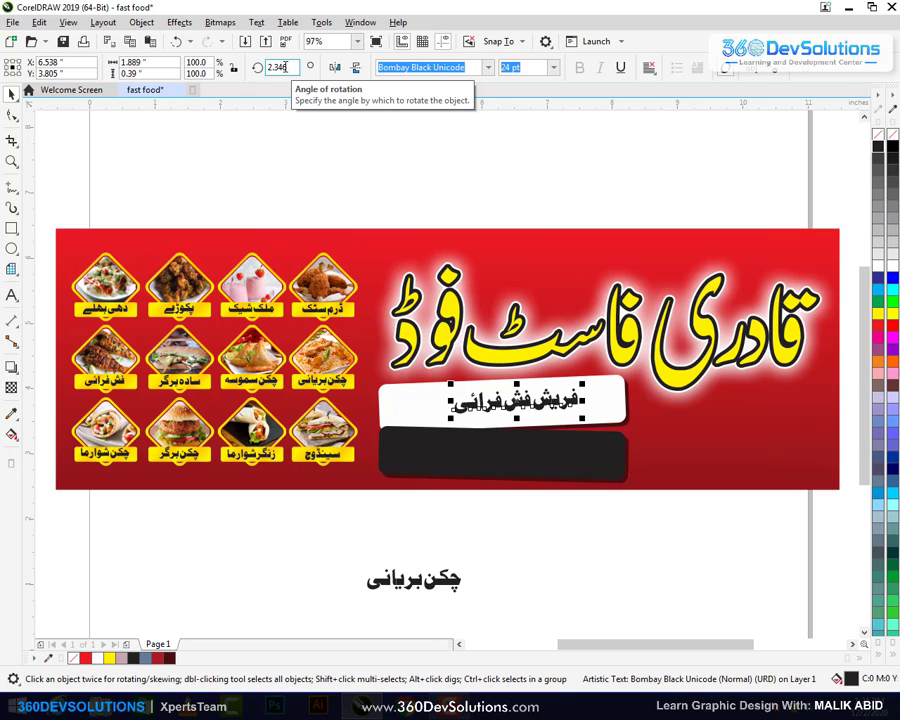
left_click(308, 168)
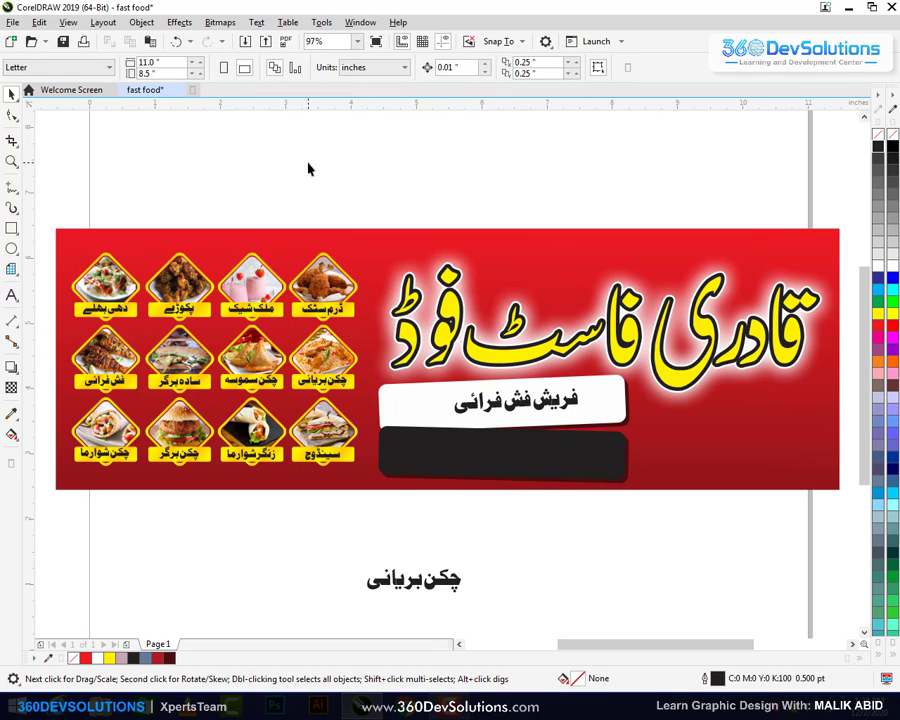
Enlarge 'فریش فش فرائی' to about 35.9 pt so it fills the white strip
left_click(583, 394)
left_click_drag(588, 378, 614, 385)
left_click(614, 396, "shift")
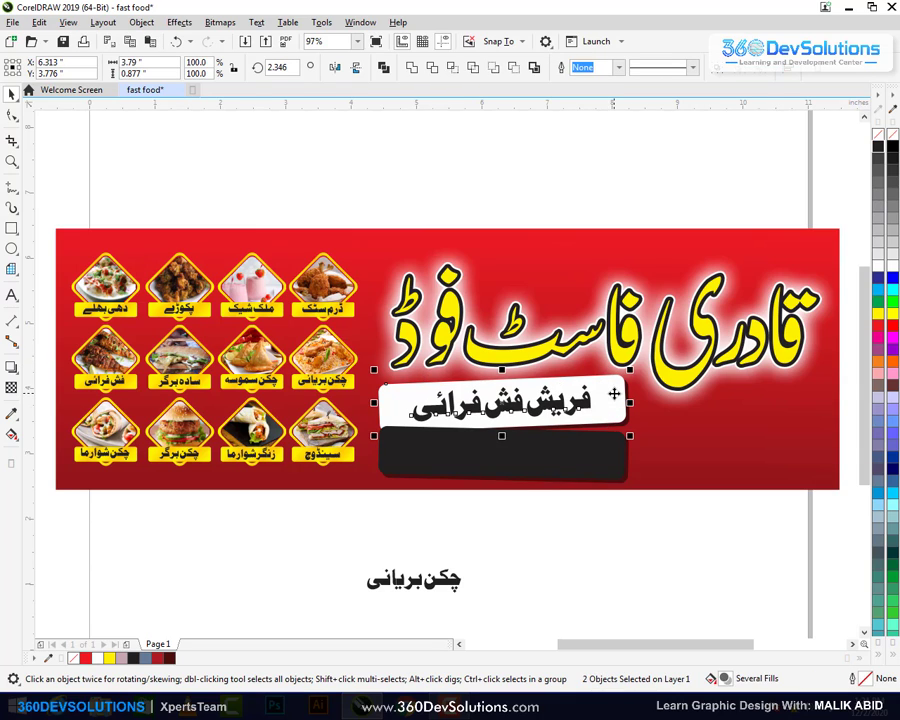
left_click(620, 504)
left_click(586, 400)
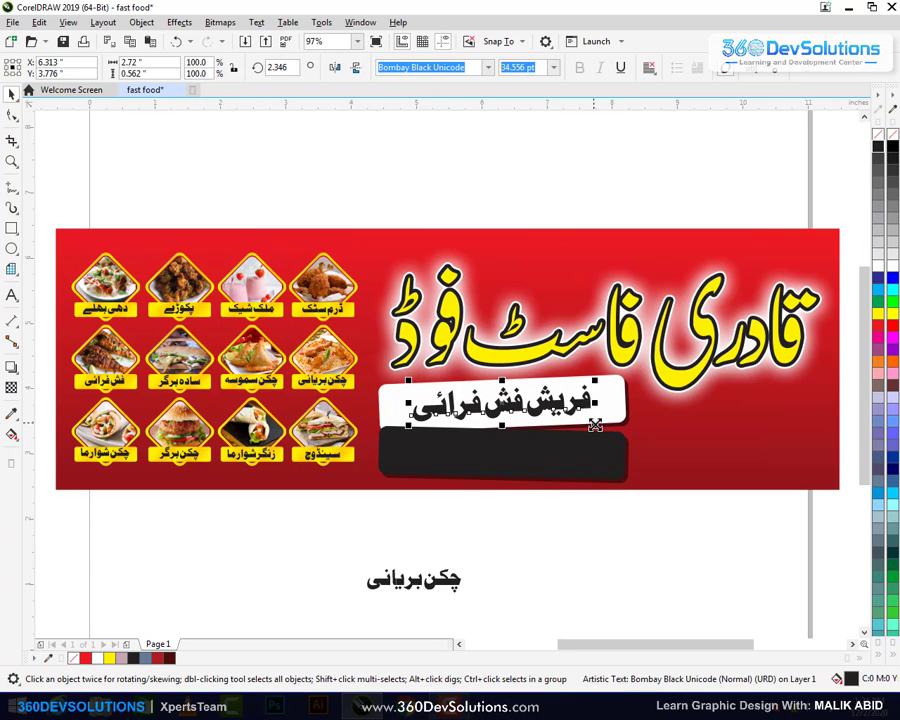
left_click_drag(594, 422, 597, 424)
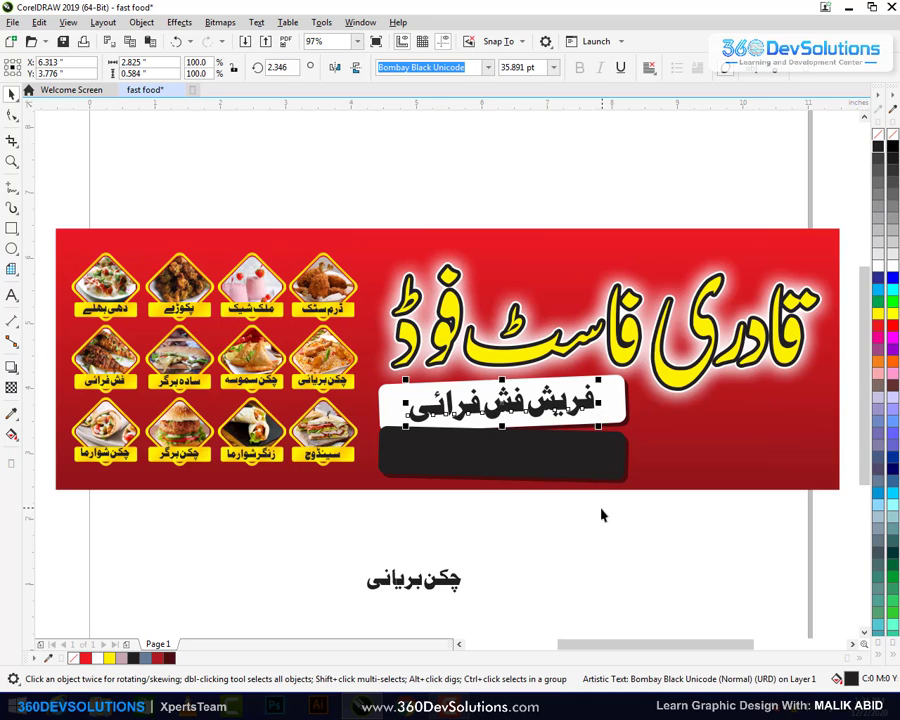
left_click(601, 512)
left_click(589, 406)
left_click(657, 545)
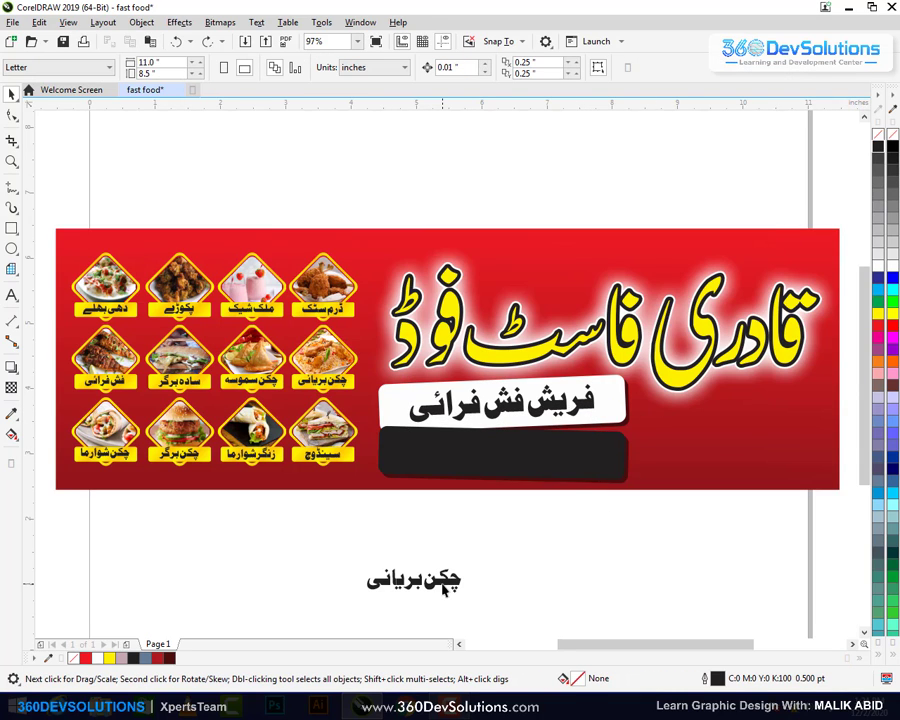
Move 'چکن بریانی' onto the banner and centre it on the black strip
left_click_drag(446, 589, 666, 463)
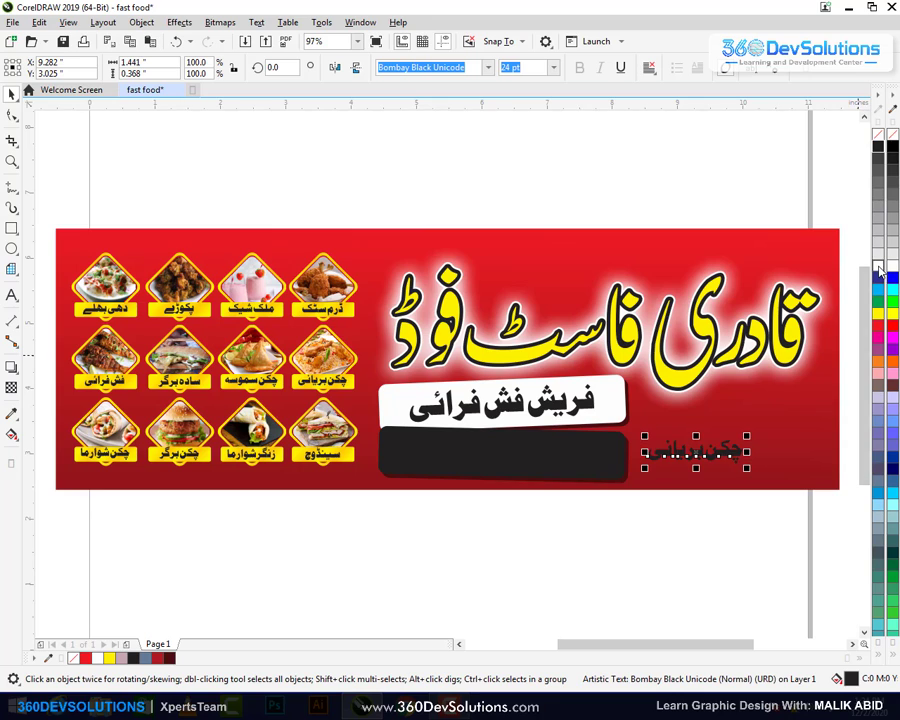
left_click(591, 464, "shift")
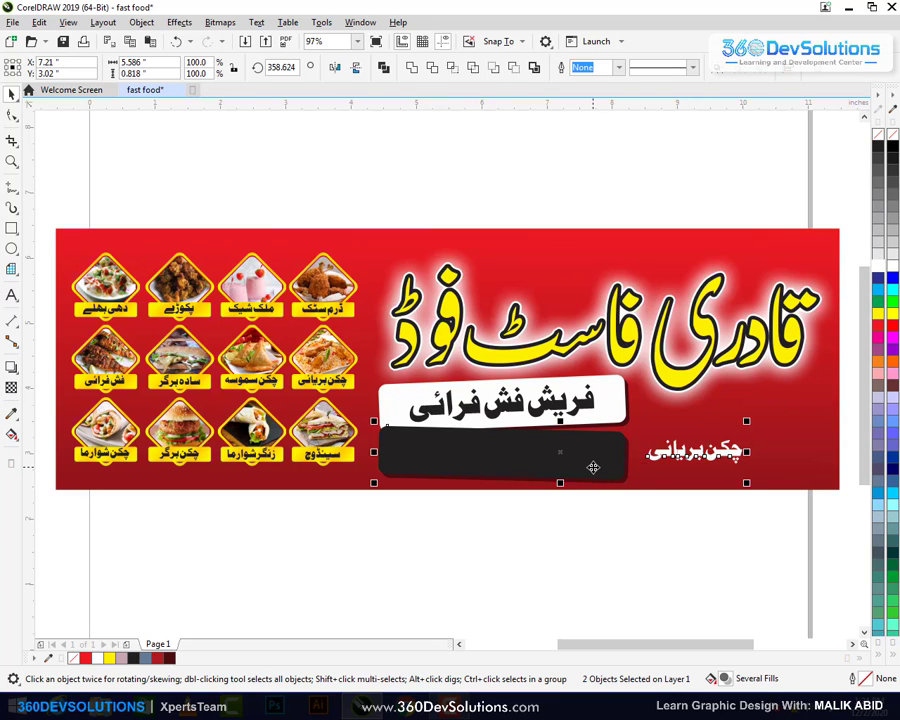
key("c")
left_click(612, 528)
left_click(598, 481)
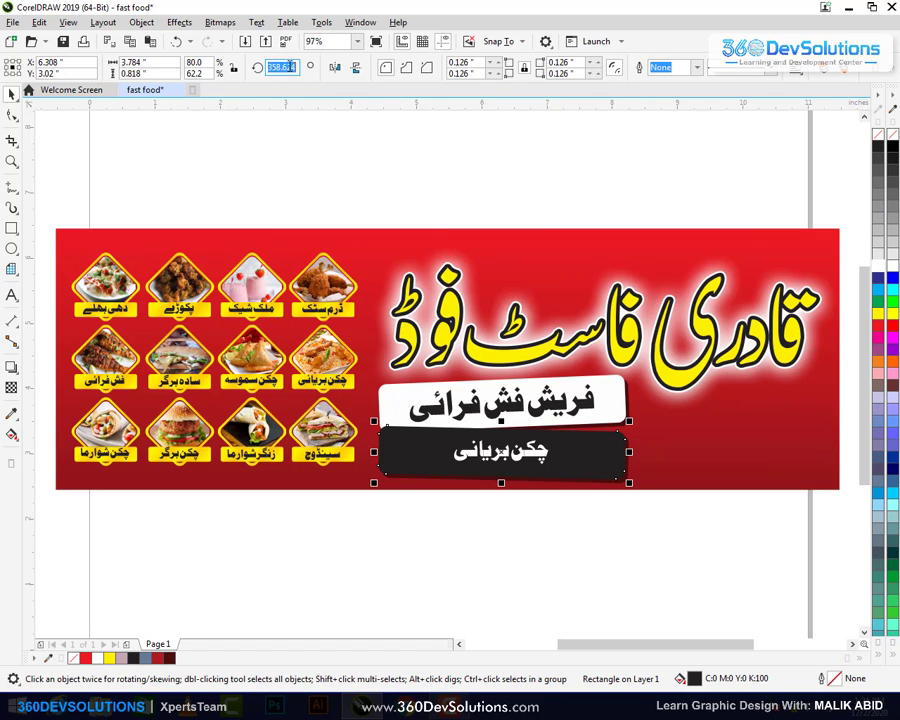
Rotate 'چکن بریانی' to 358.624° to match the black strip's tilt
left_click(288, 66)
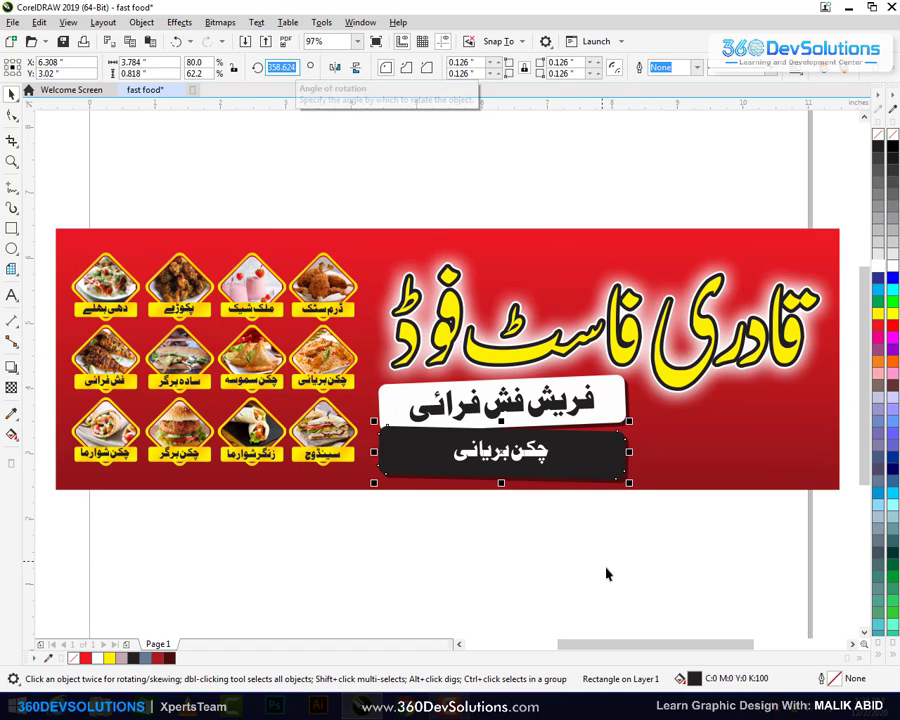
left_click(604, 572)
left_click(530, 452)
left_click(270, 66)
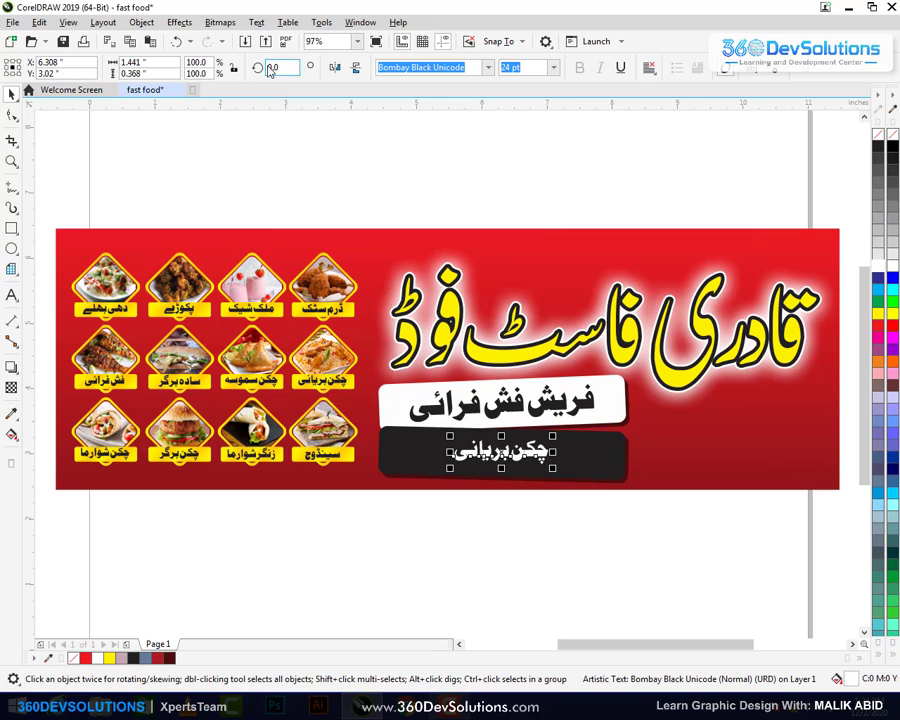
type("358.624")
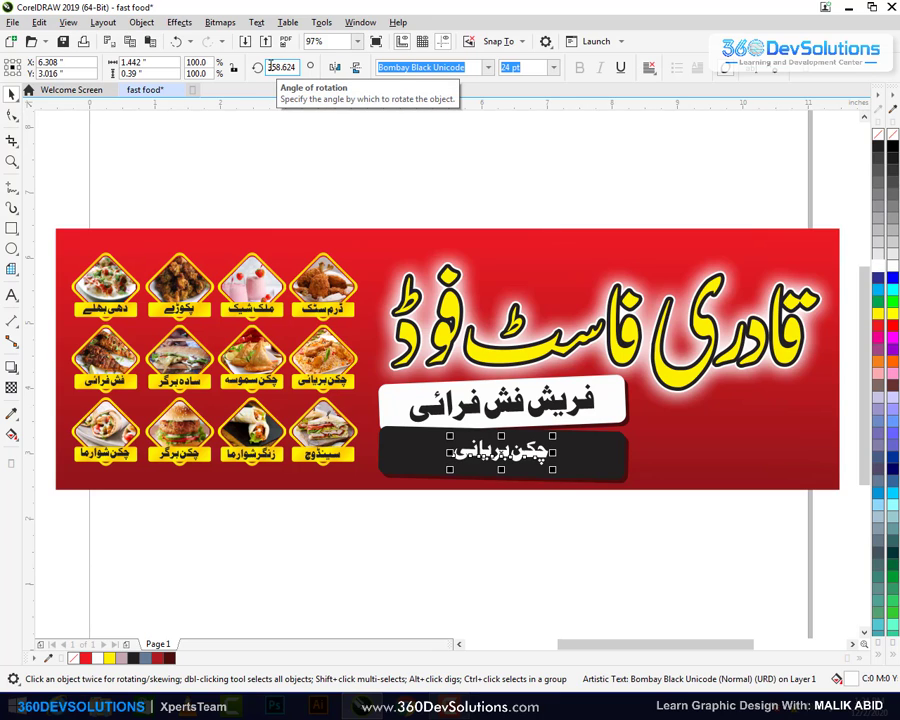
key("Return")
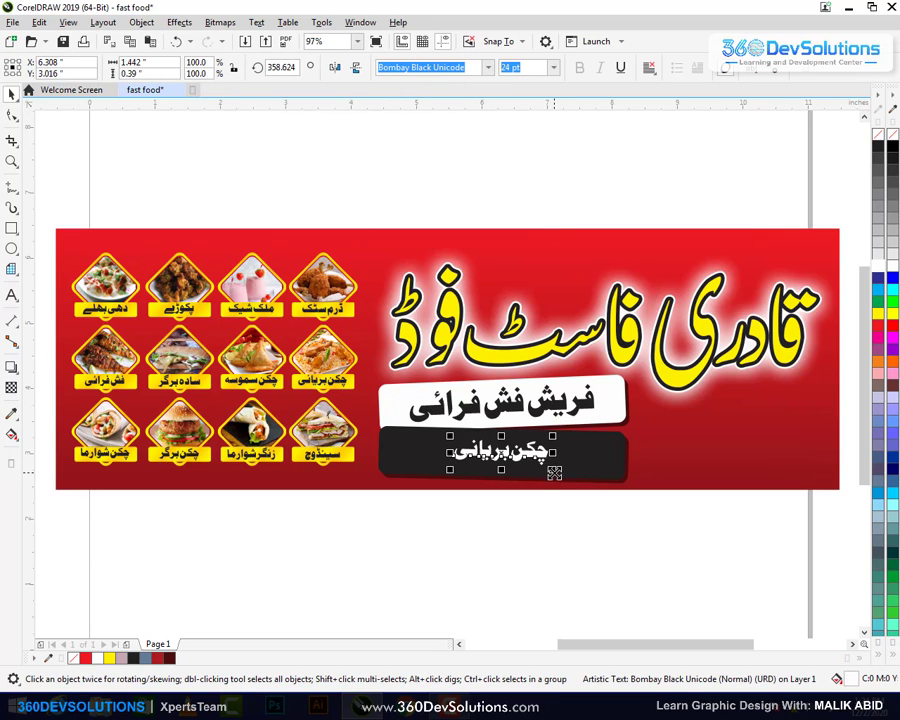
Give the black-bar text the white-bar text's 35.891 pt size and re-centre it on the bar
left_click(583, 403)
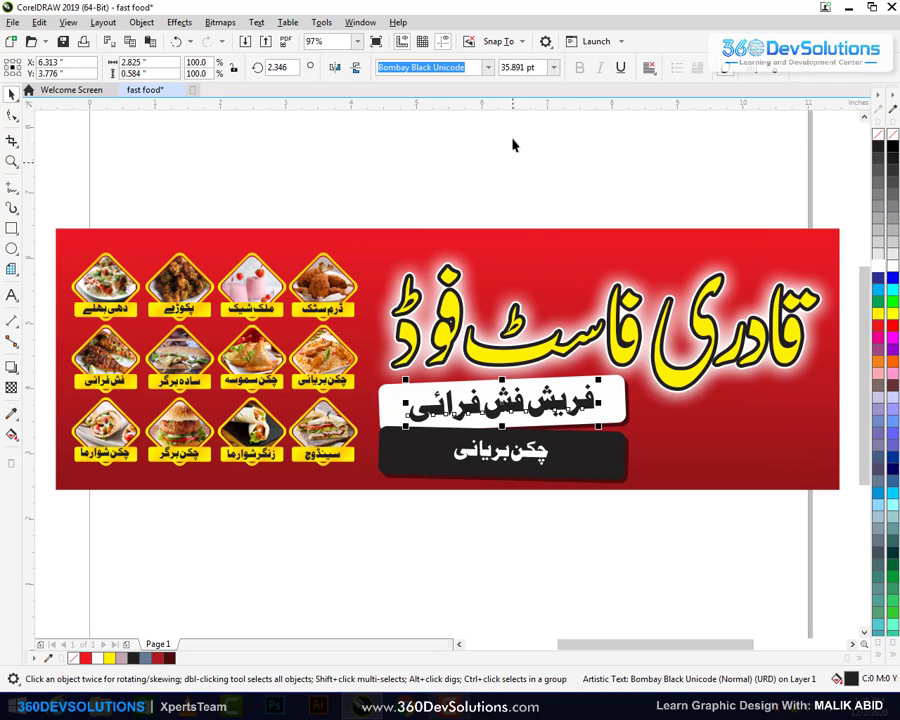
double_click(517, 67)
key("ctrl+c")
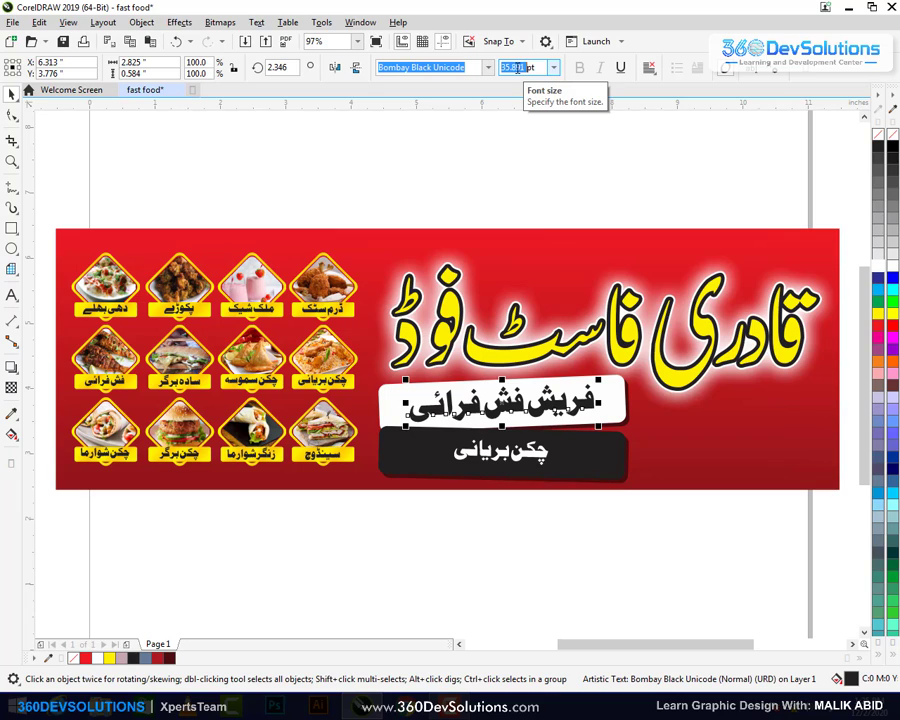
left_click(500, 452)
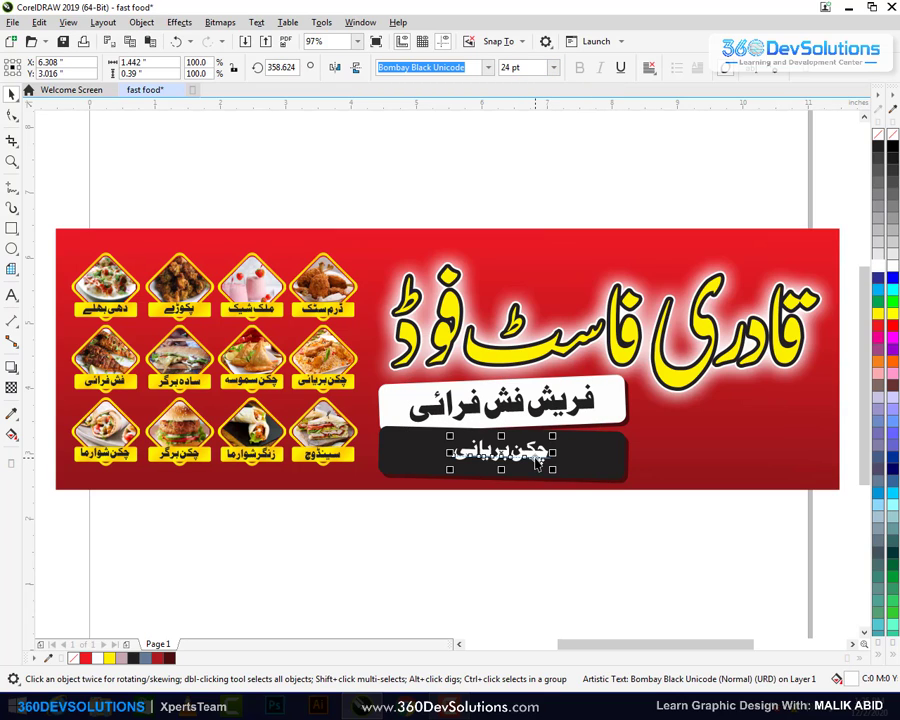
key("ctrl+v")
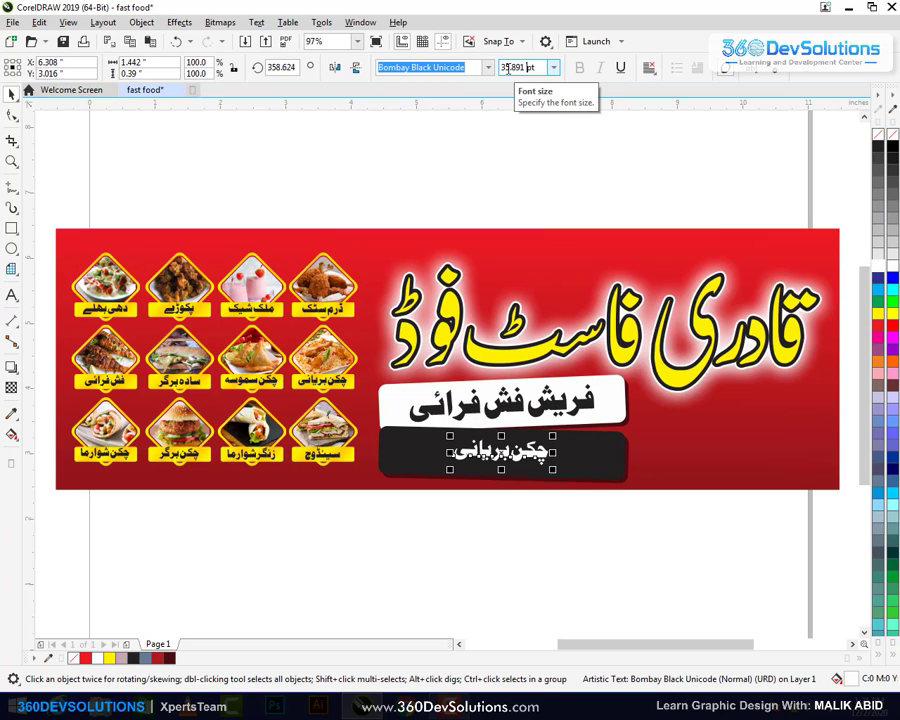
key("Return")
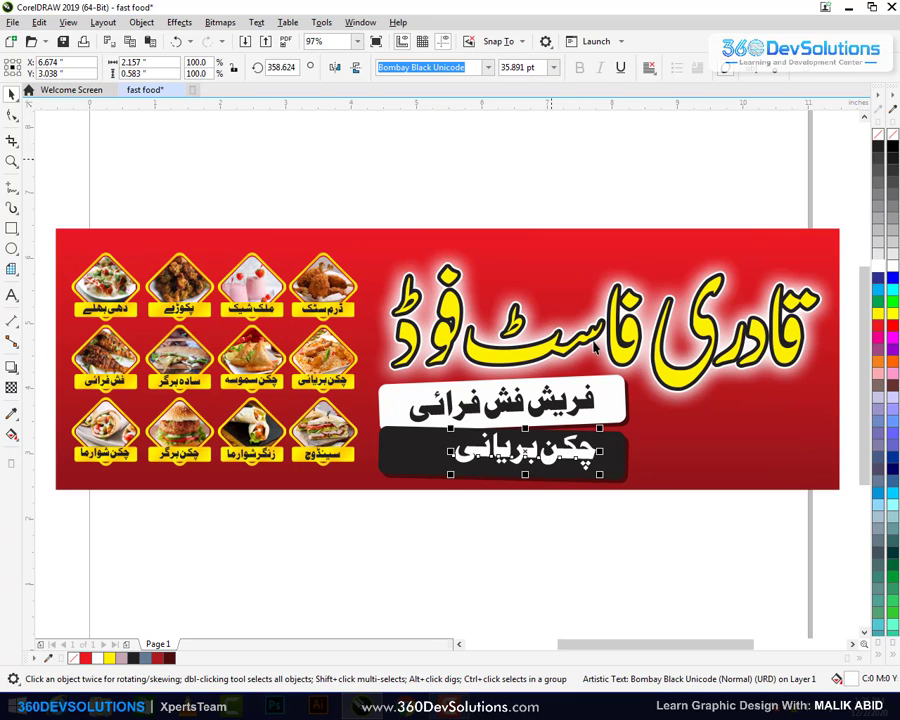
left_click(432, 452, "shift")
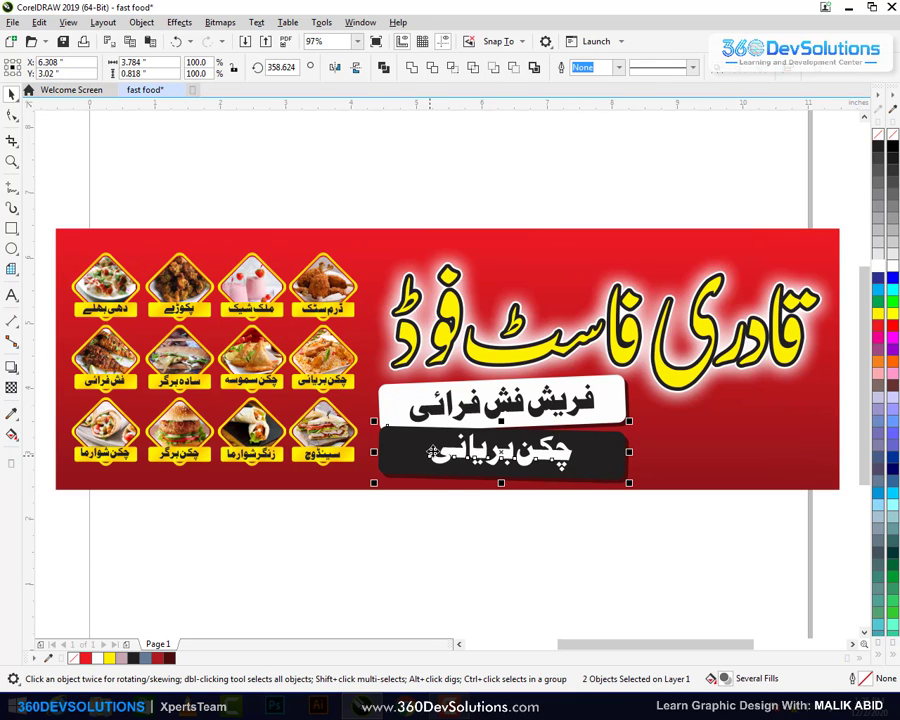
left_click(558, 520)
left_click(614, 474)
left_click(640, 524)
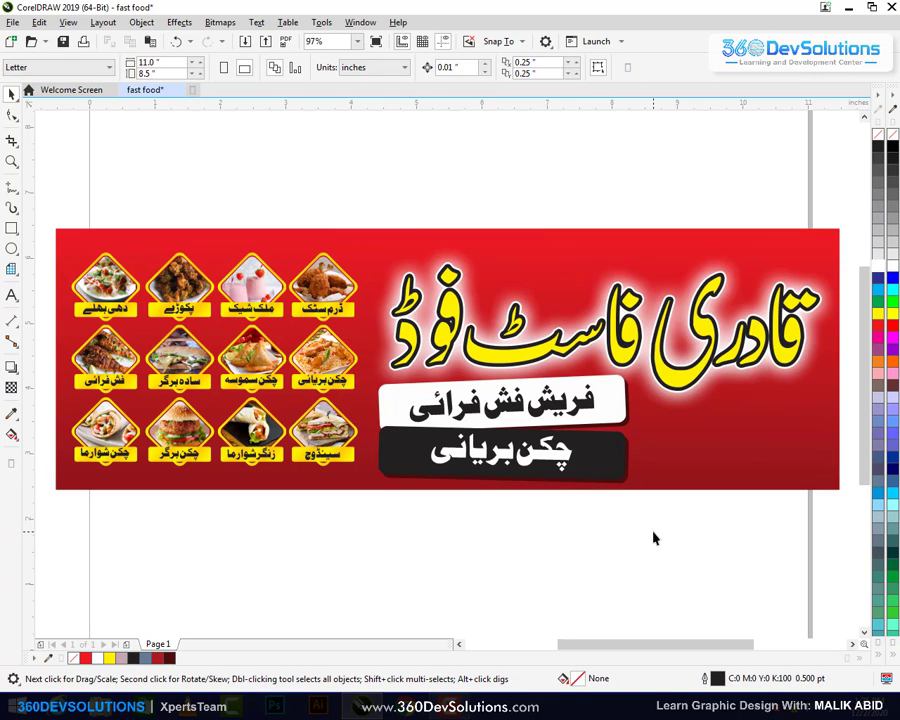
Add a two-line text below the banner: the Urdu label 'اوفر' and the owner's name
left_click(11, 295)
left_click(490, 562)
type("اوفر")
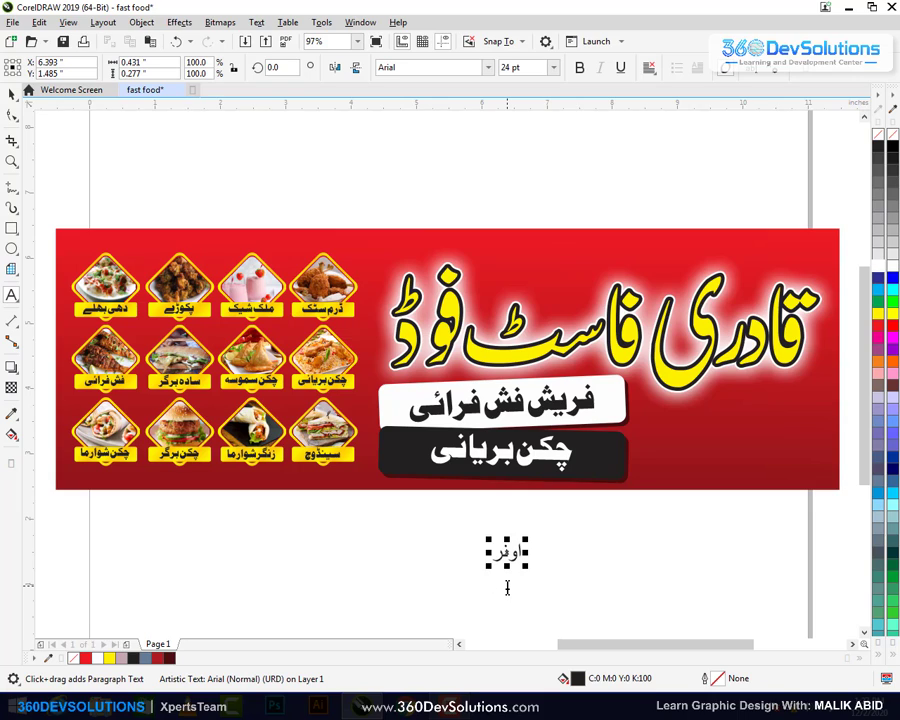
key("Return")
key("ctrl+space")
left_click(406, 595)
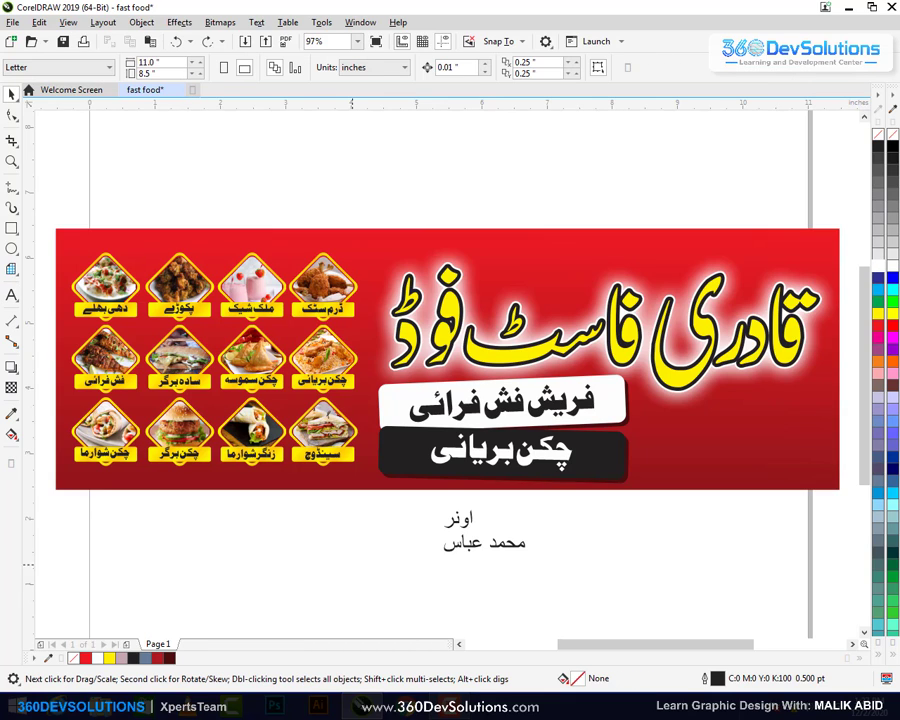
Add a two-line text below the owner's name with the two phone numbers
left_click(12, 295)
left_click(414, 582)
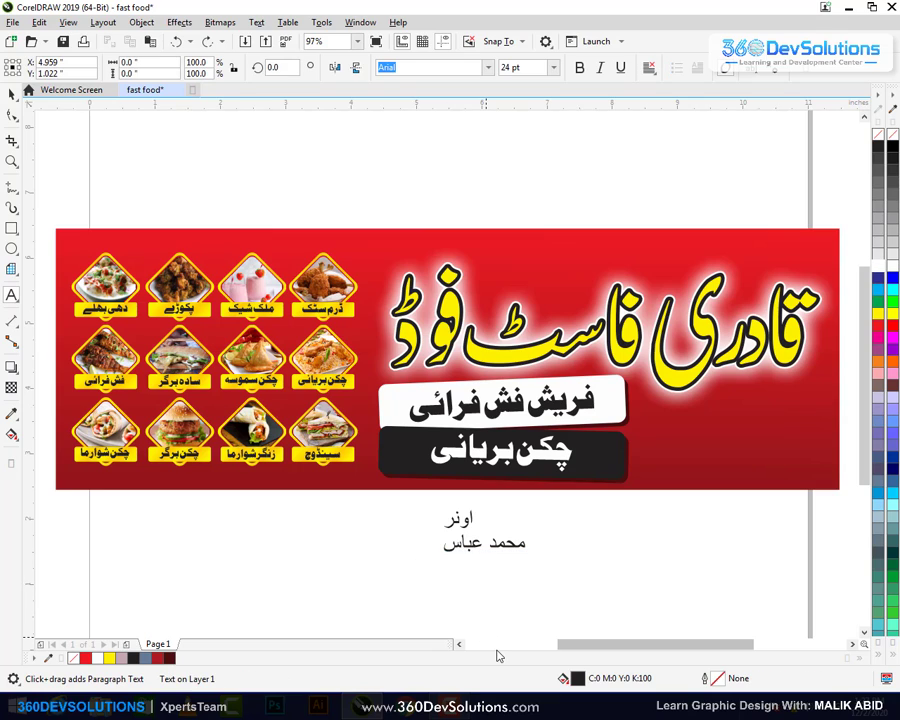
type("123 456 7890")
key("Return")
type("123 456")
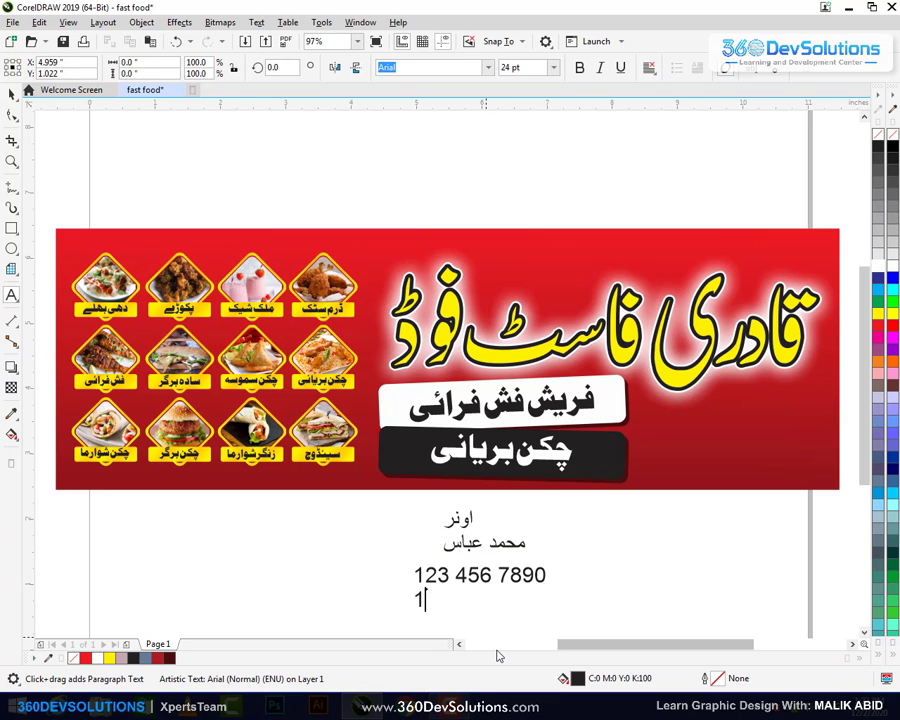
type(" 7890")
key("ctrl+space")
key("Escape")
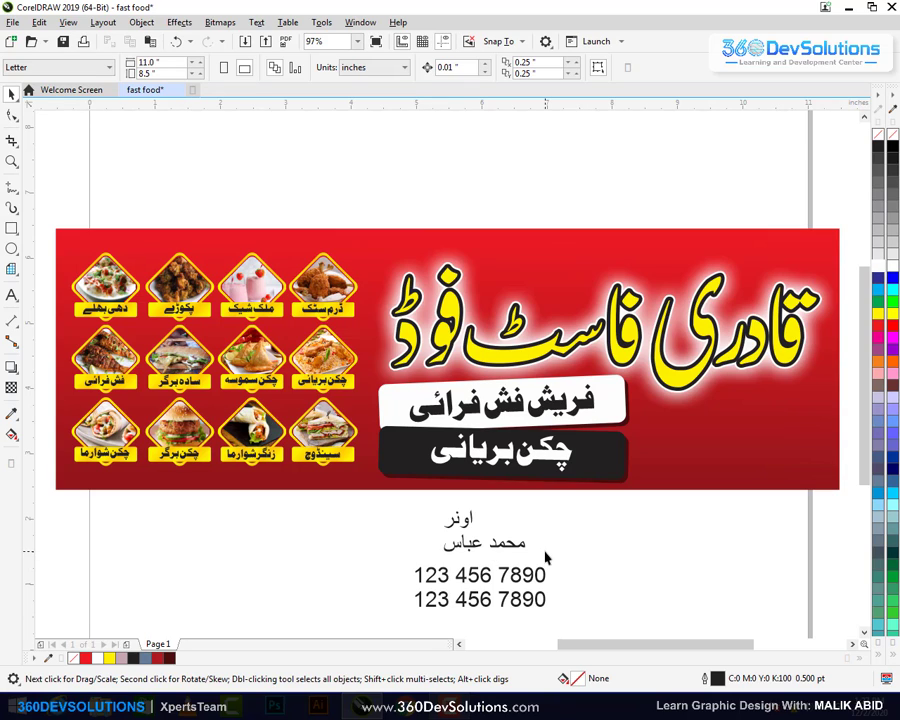
Break the owner text apart with Ctrl+K and set the name in AlQalam Taj Nastaleeq
left_click(542, 578)
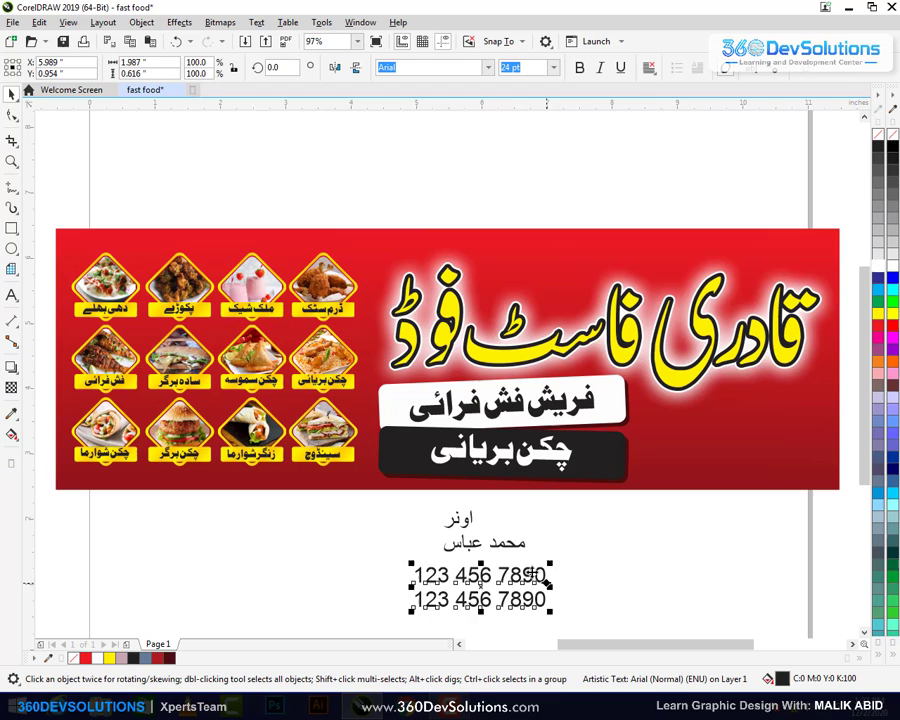
left_click(495, 545)
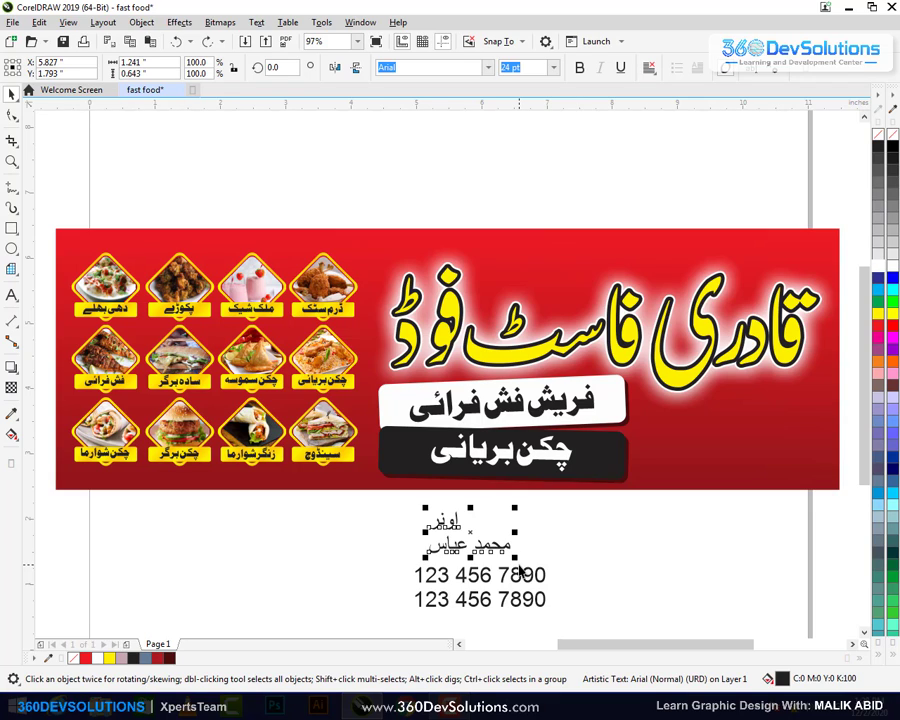
key("ctrl+k")
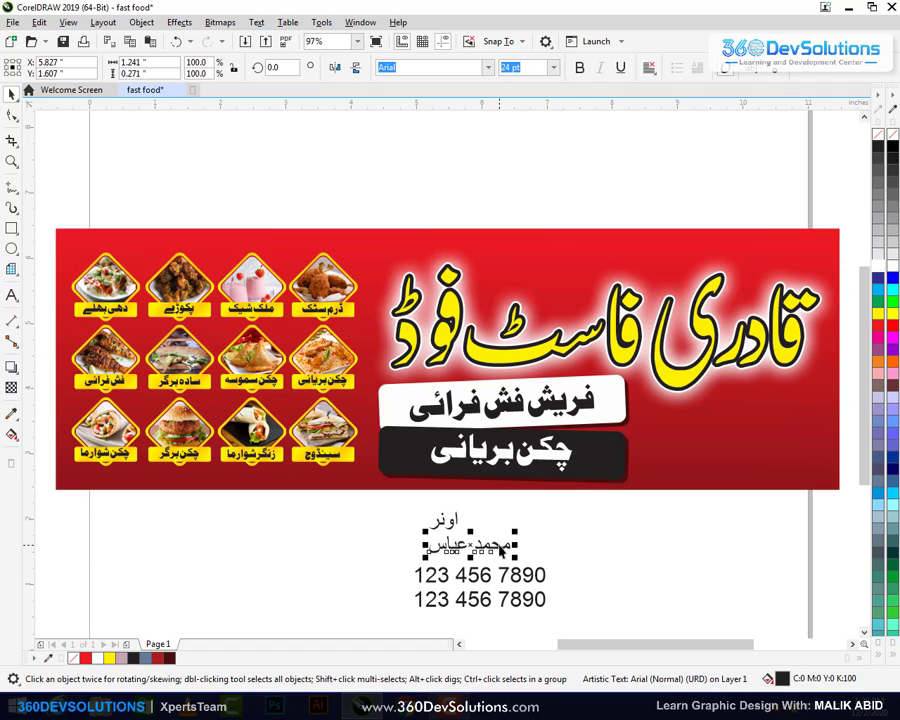
left_click(487, 68)
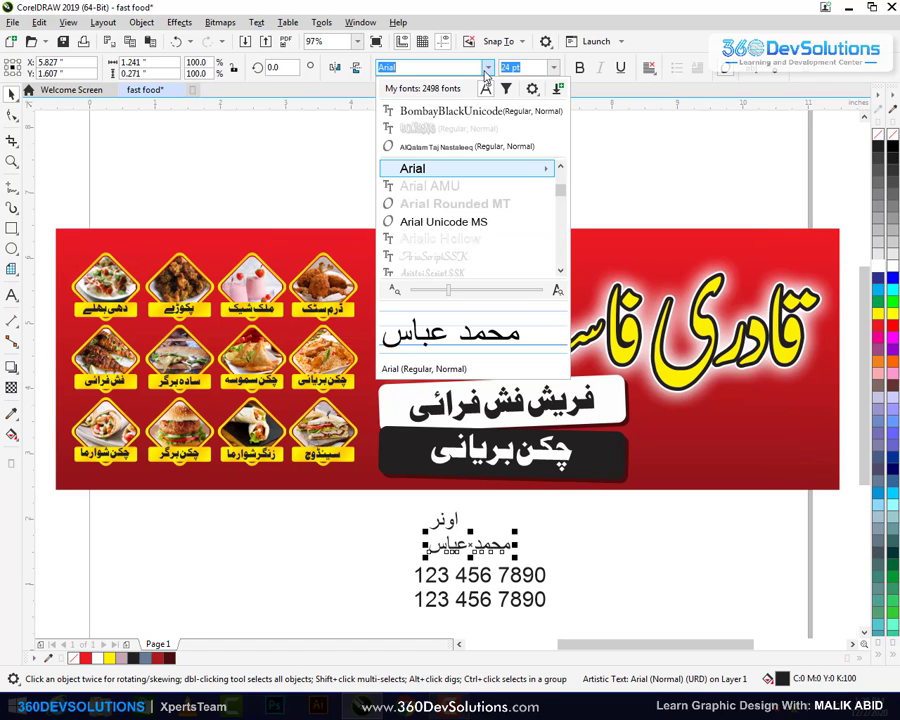
left_click(486, 147)
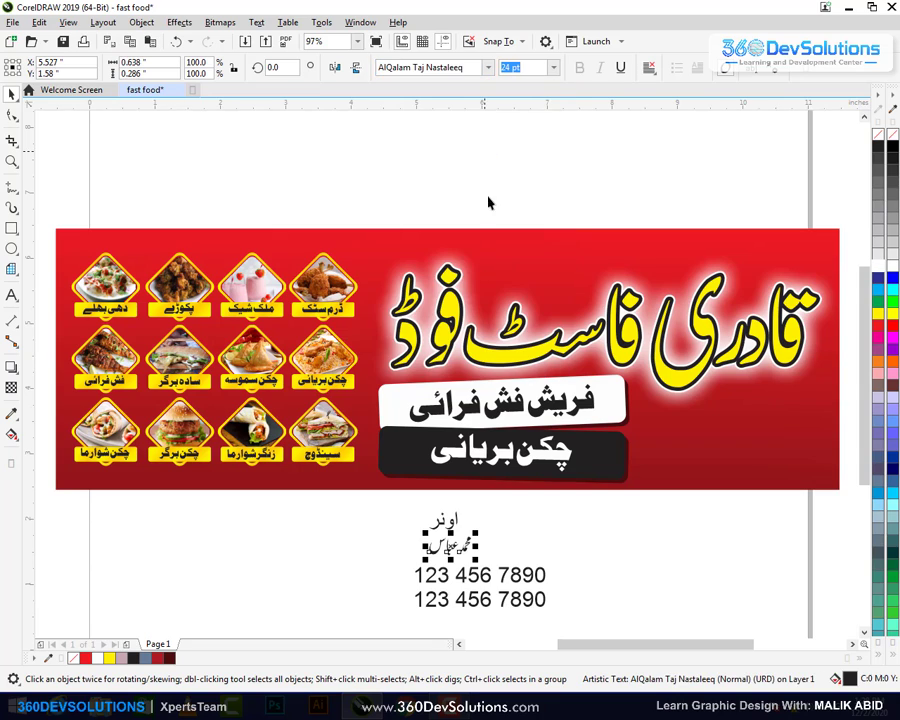
Move the owner label beside the phone numbers and set it in AlQalam Taj Nastaleeq
left_click(552, 544)
left_click_drag(447, 523, 592, 560)
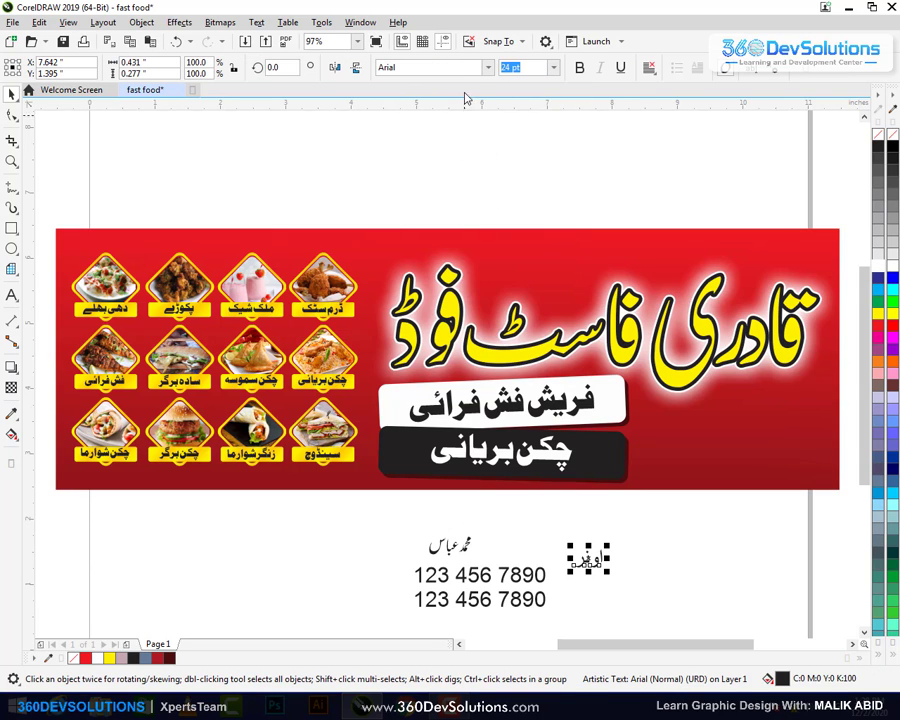
left_click(488, 68)
left_click(440, 110)
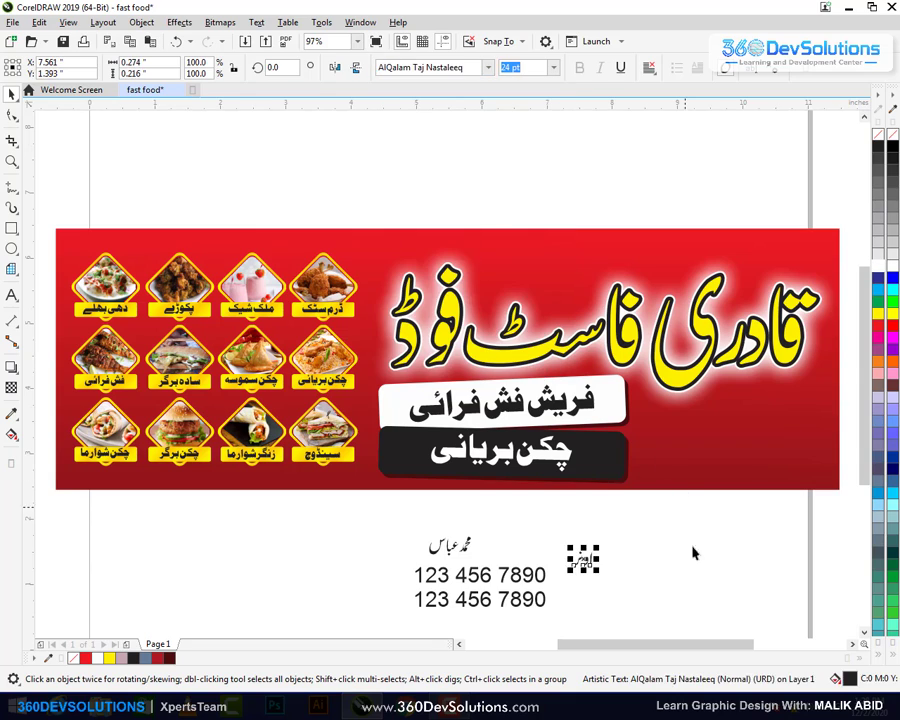
left_click(690, 546)
left_click(535, 592)
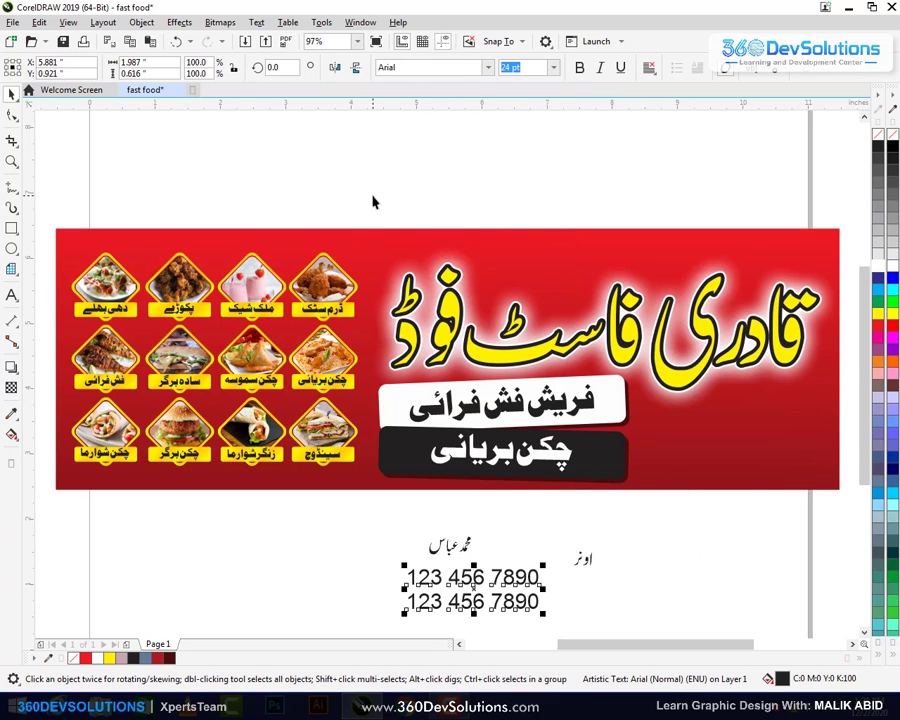
Set the phone numbers in Futura Md BT Normal and move them left beside the name
left_click(487, 68)
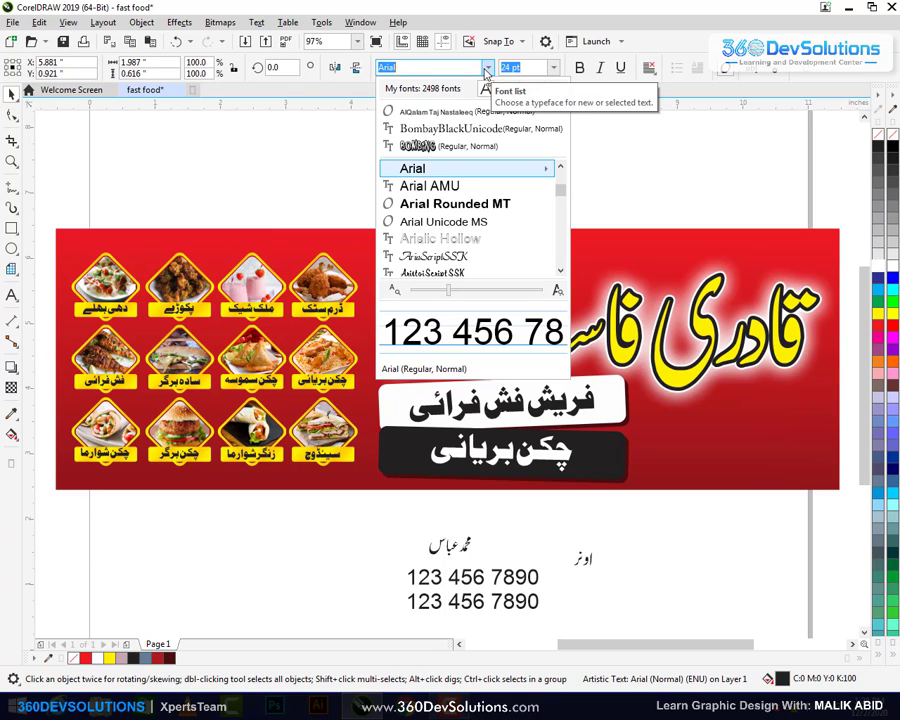
type("futa")
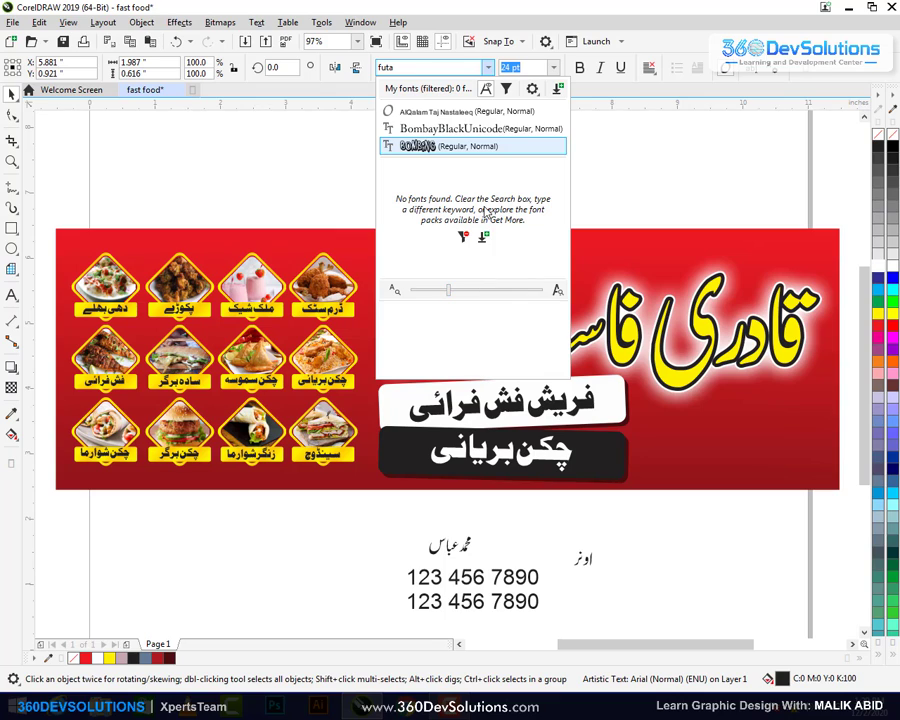
left_click(443, 67)
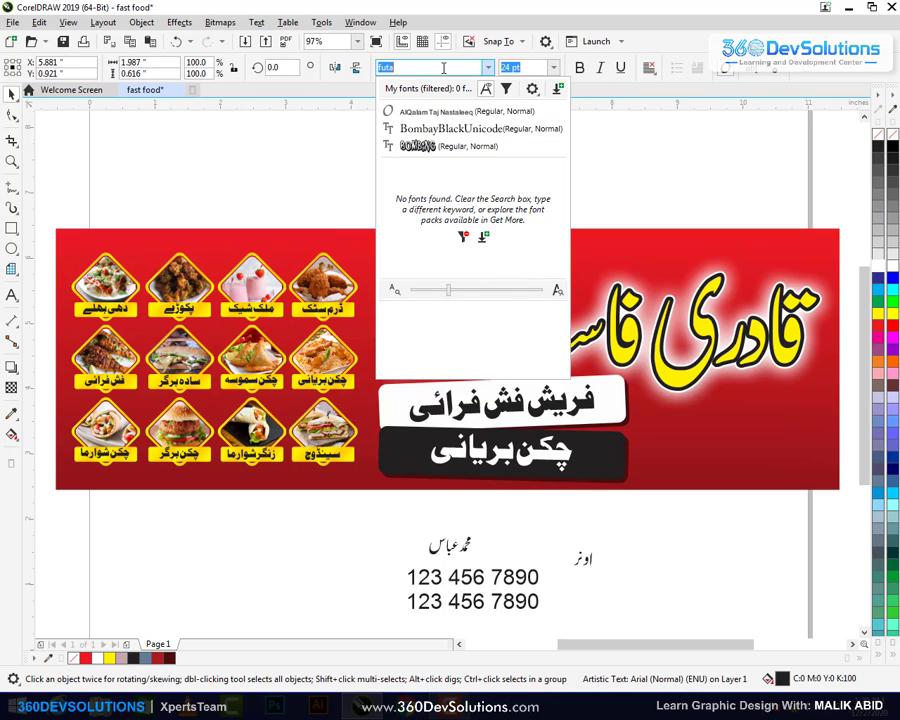
type("fu")
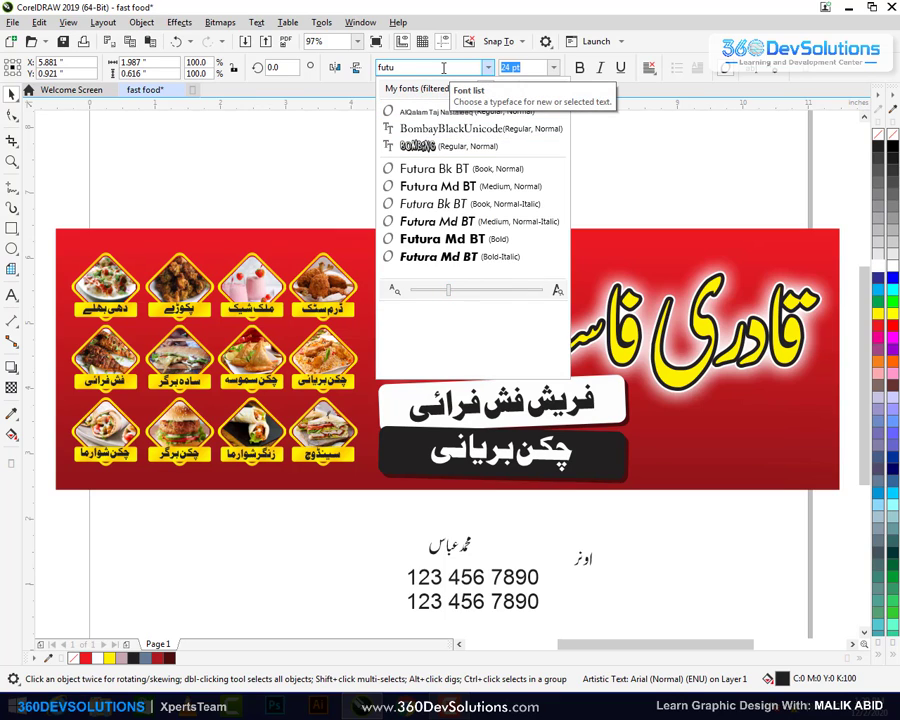
left_click(447, 244)
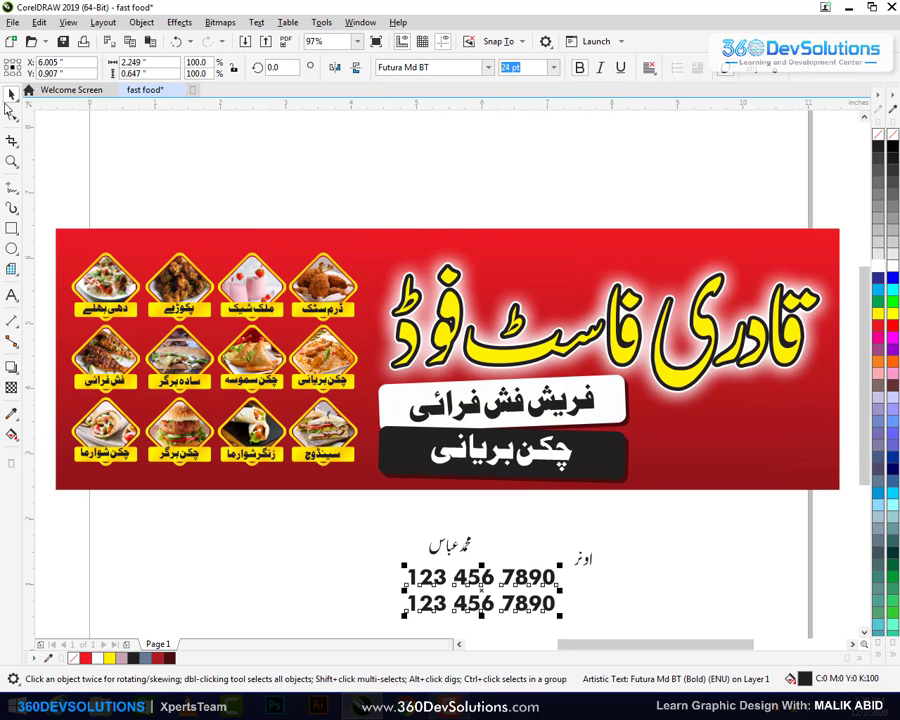
left_click(470, 67)
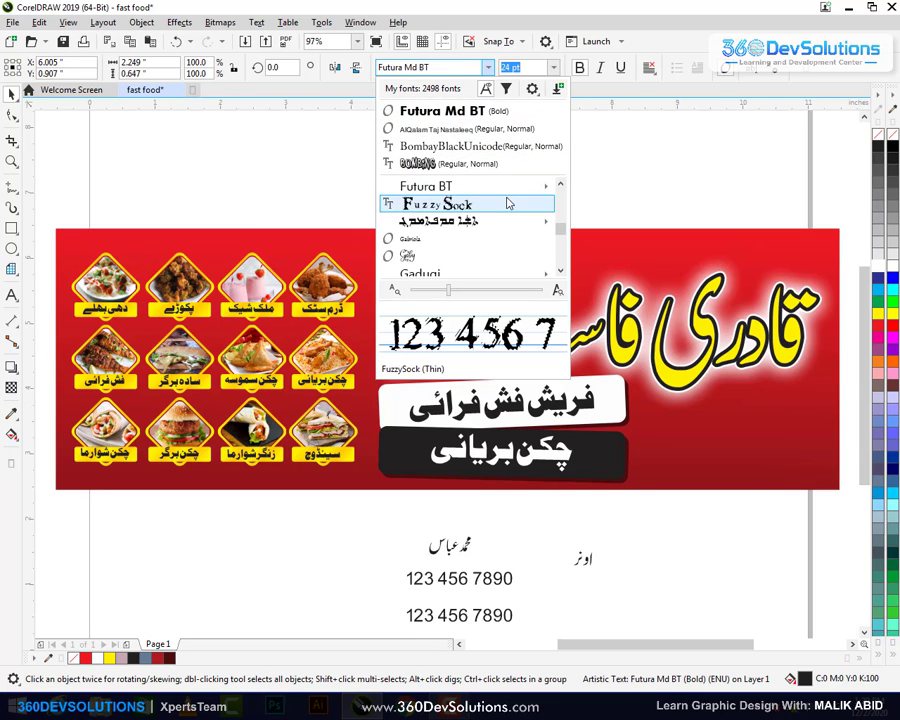
mouse_move(518, 186)
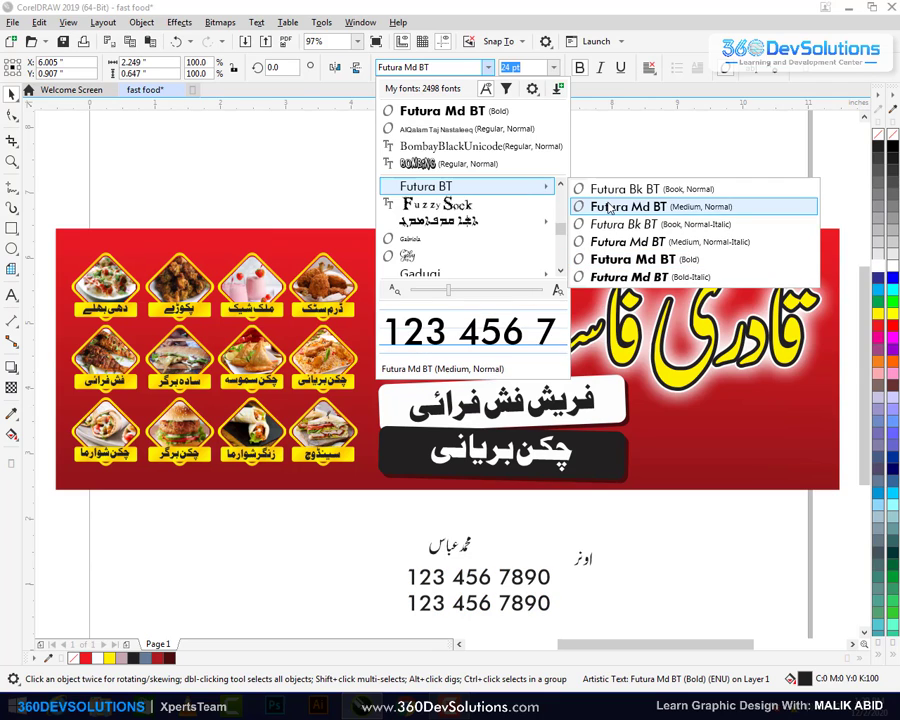
left_click(608, 207)
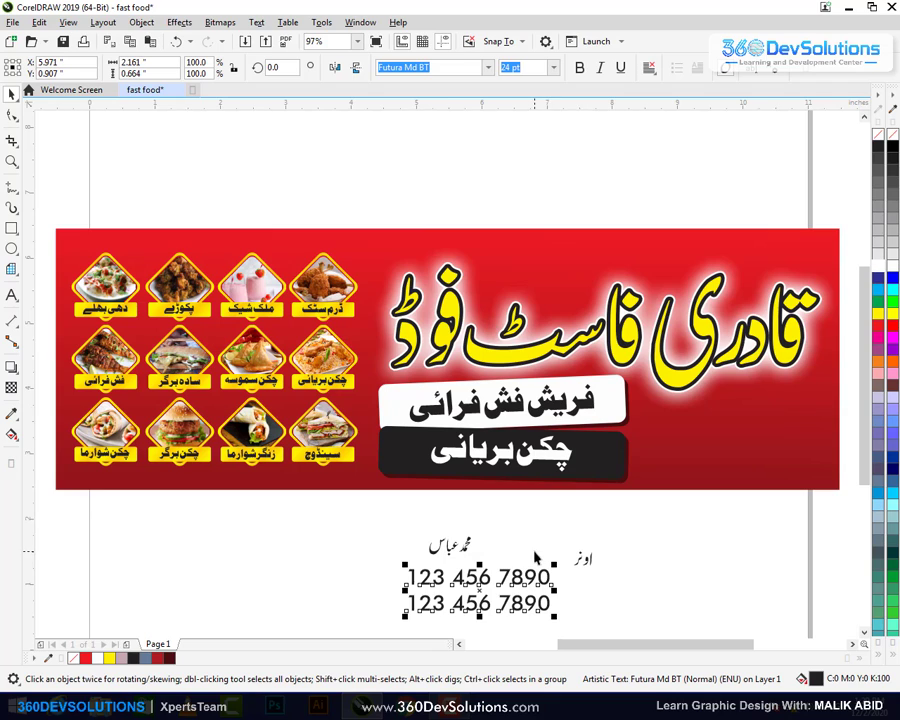
left_click_drag(520, 592, 397, 566)
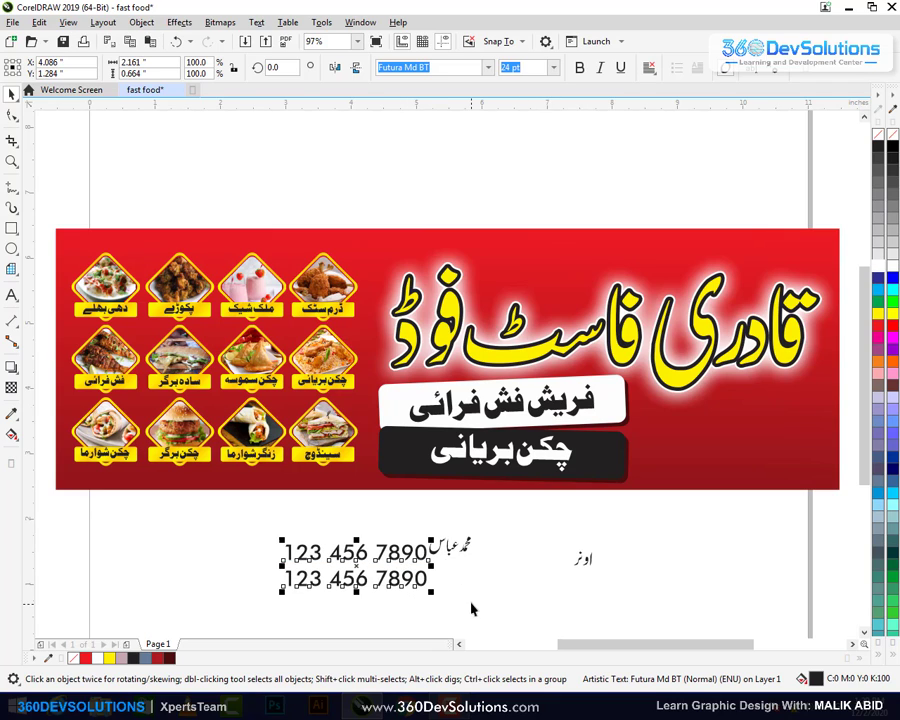
Make the phone numbers bold and enlarge the owner's name to about 59 pt
left_click(470, 605)
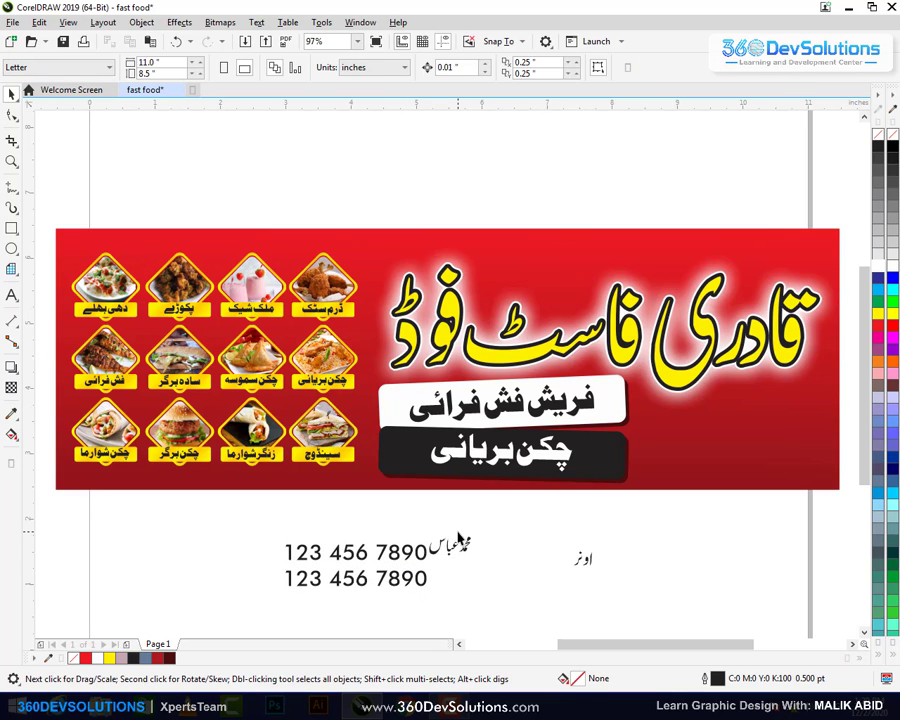
left_click_drag(492, 544, 502, 556)
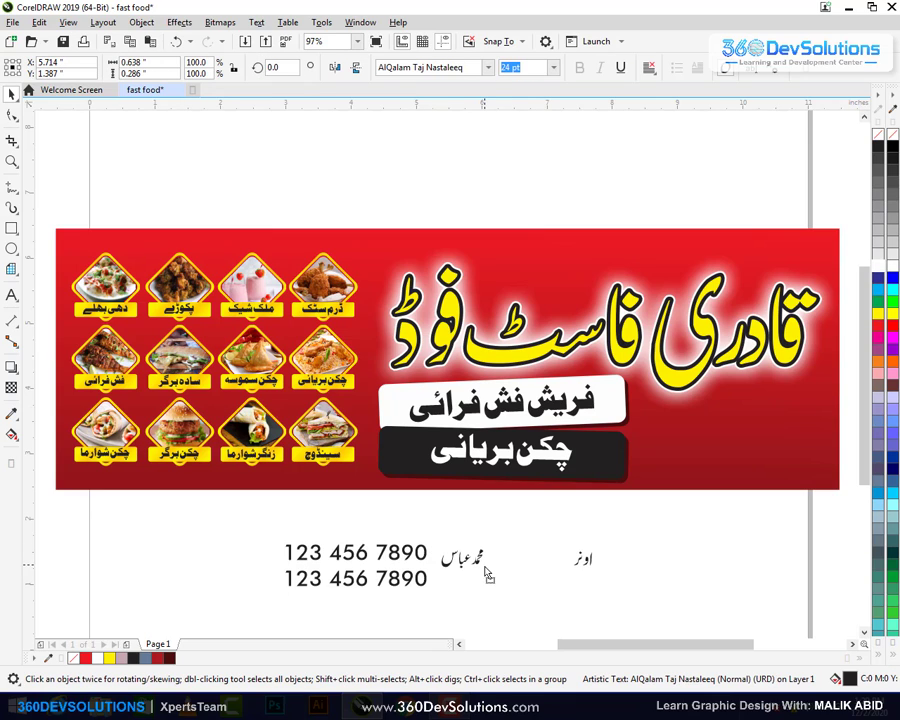
left_click(426, 592)
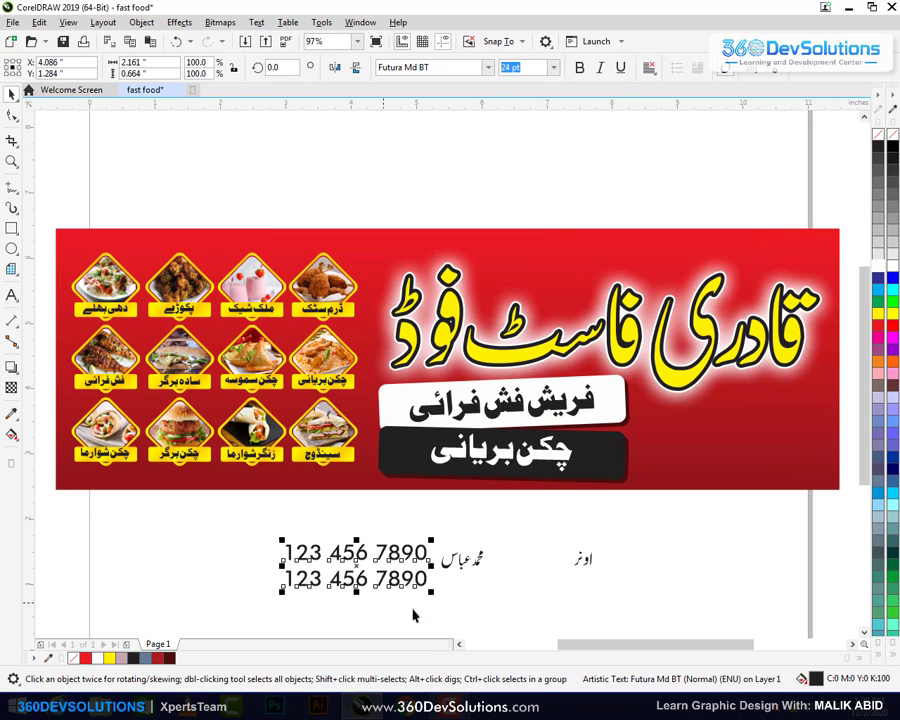
left_click(579, 67)
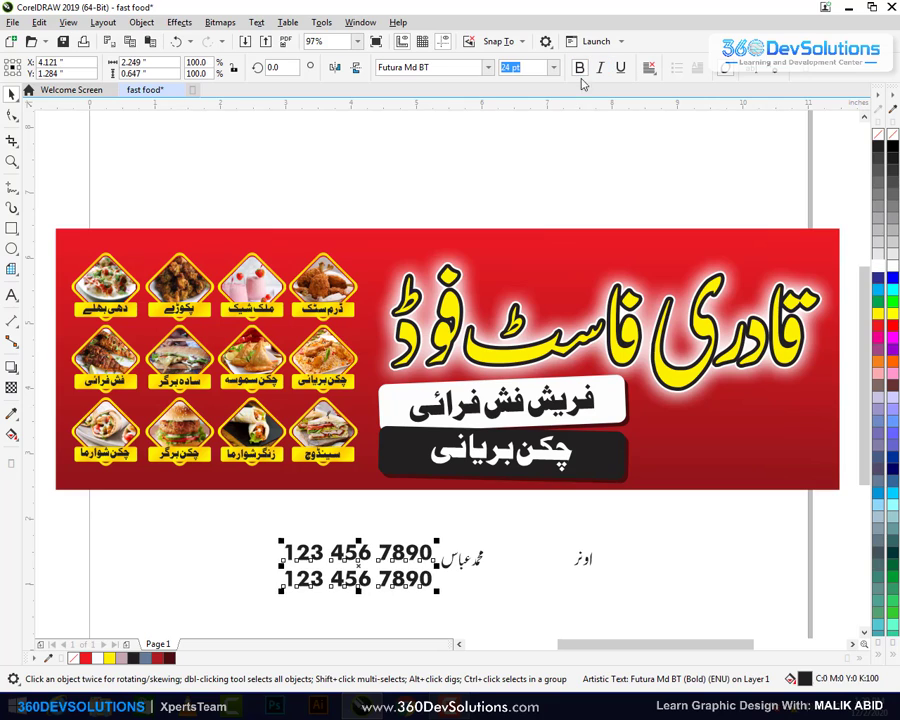
left_click(478, 563)
left_click_drag(478, 563, 510, 626)
Tighten the phone lines' spacing with the Shape tool and place them beside the name
left_click(11, 114)
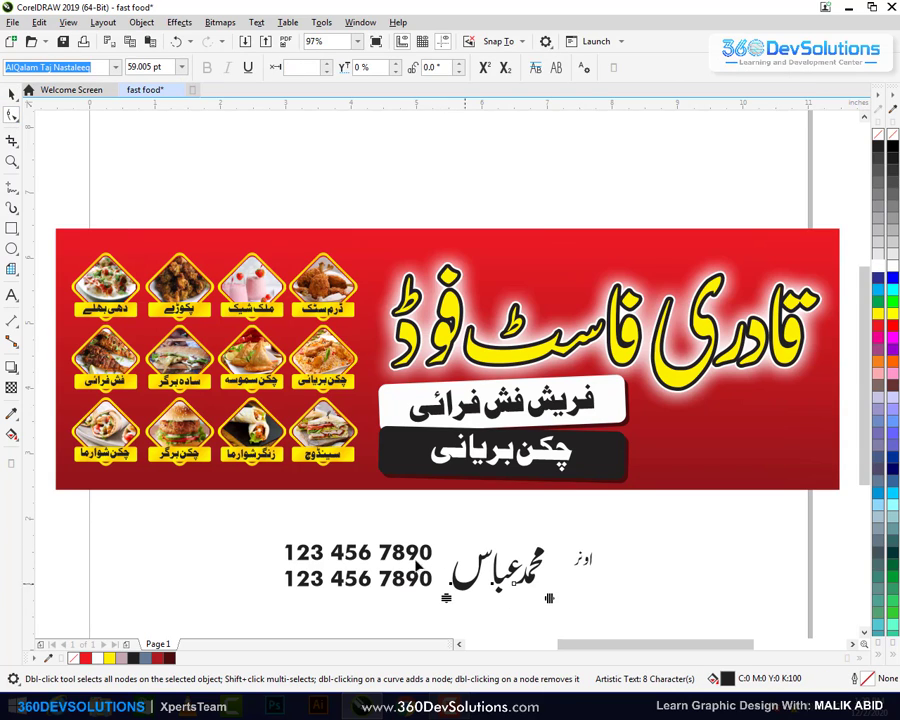
key("space")
key("Escape")
left_click_drag(414, 566, 416, 593)
left_click(10, 114)
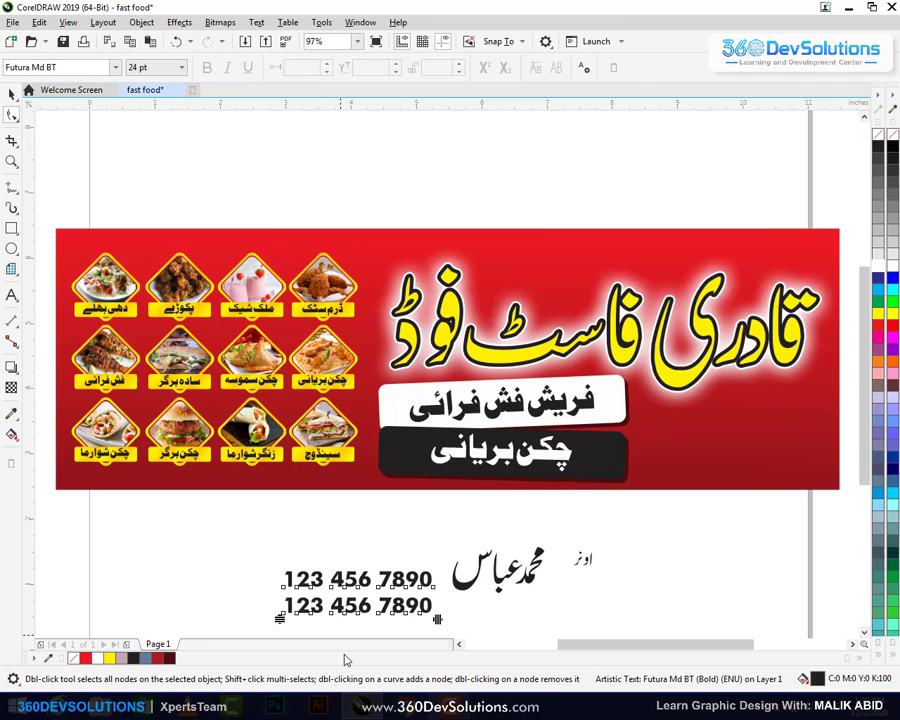
left_click_drag(278, 620, 280, 615)
left_click(11, 93)
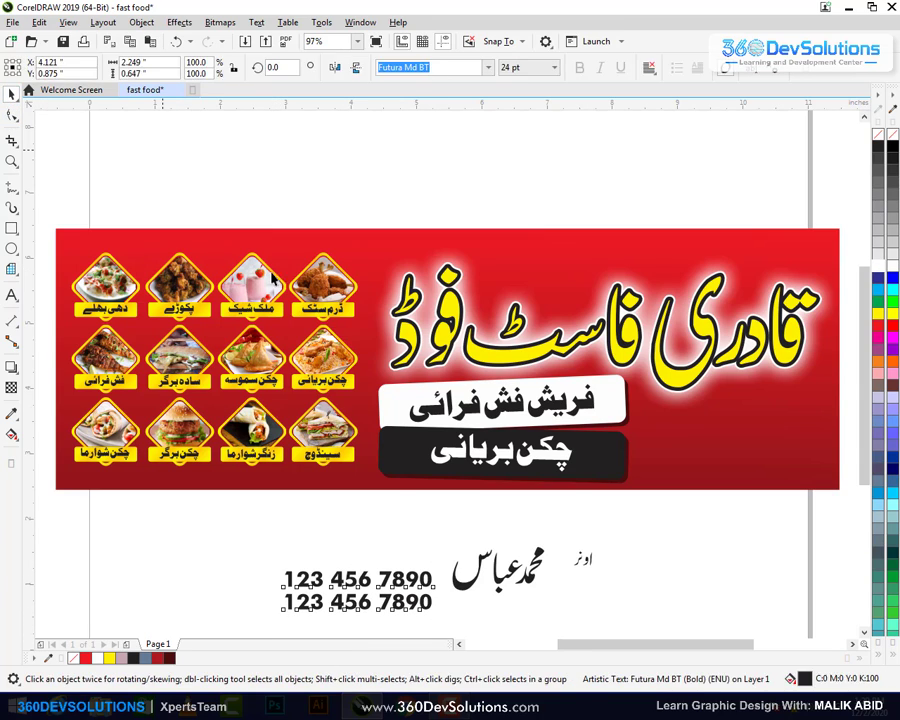
key("Escape")
left_click_drag(420, 590, 441, 567)
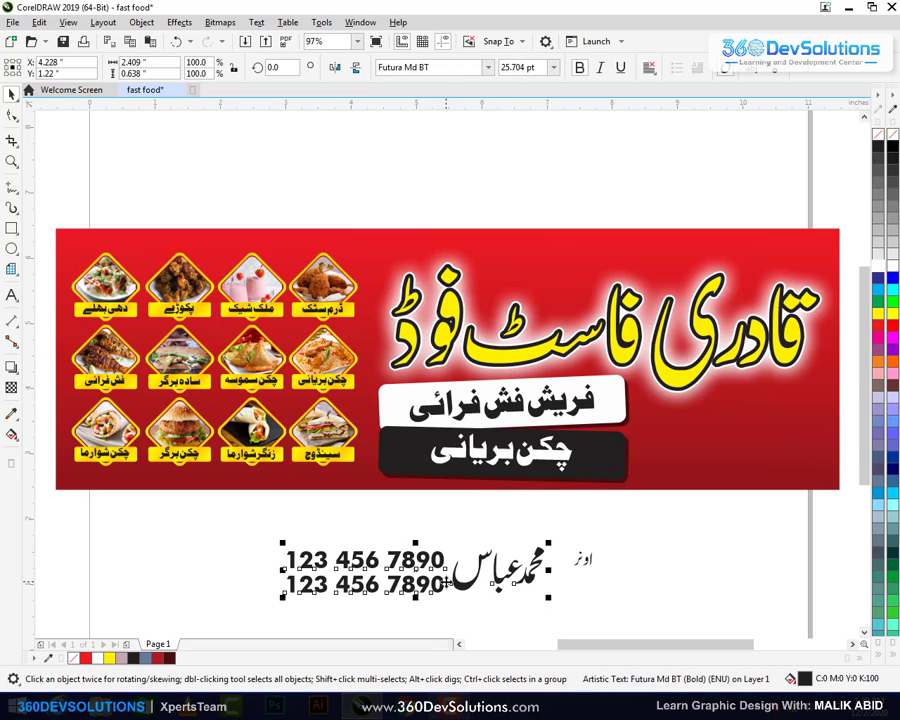
Enlarge the phone numbers slightly
left_click(447, 556, "shift")
left_click(447, 556)
left_click(440, 560)
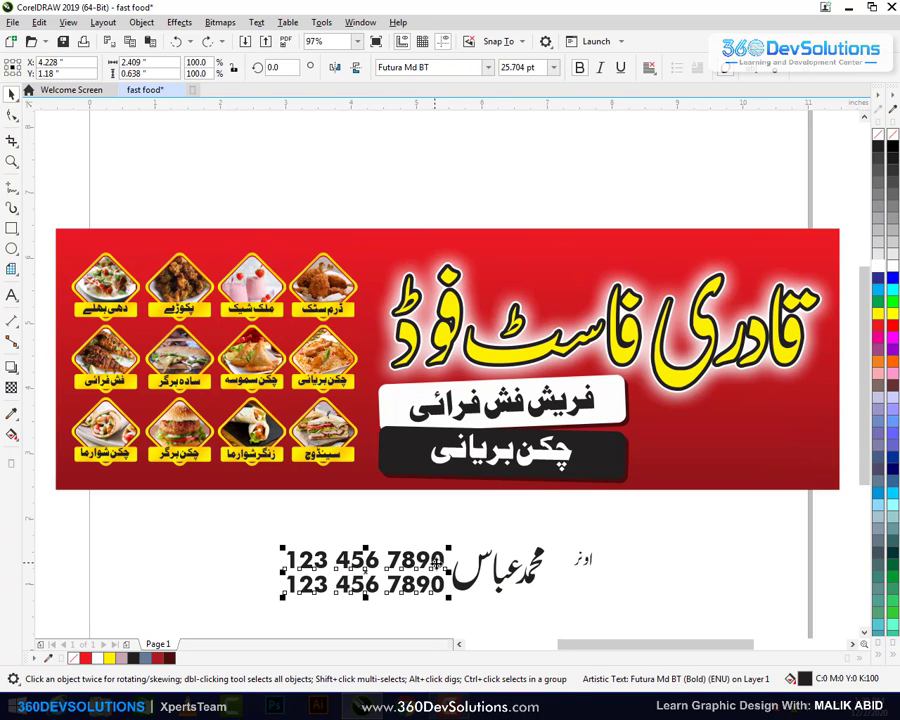
mouse_move(450, 546)
left_mouse_down()
mouse_move(453, 537)
mouse_move(443, 557)
left_mouse_up()
left_click(462, 584)
Group the name and phone numbers, move them left, and shrink the group to about 45%
left_click(459, 580)
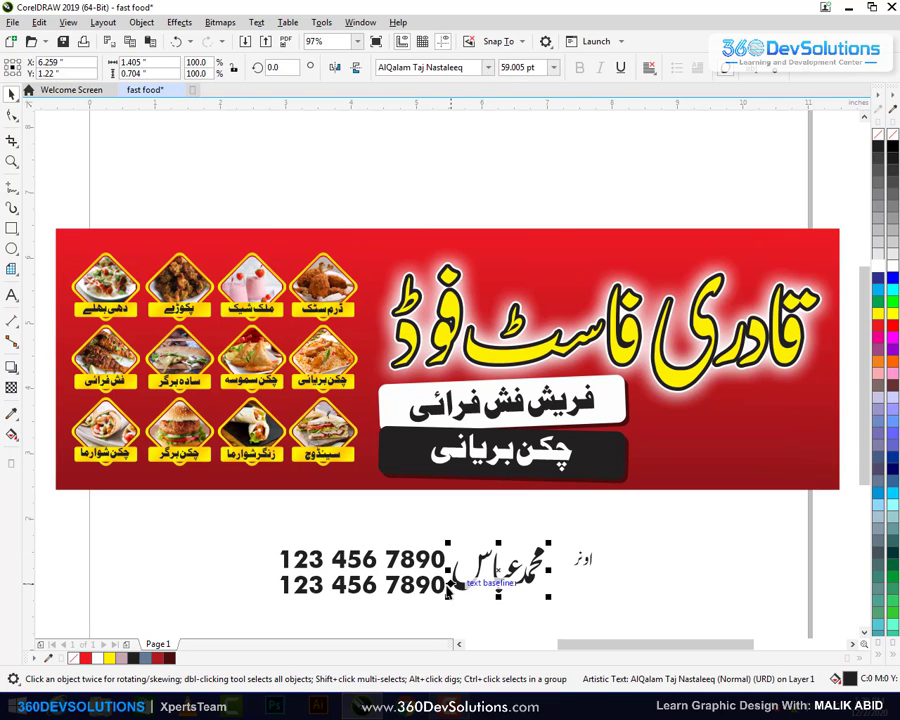
left_click(449, 588)
left_click(443, 587)
left_click(461, 586, "shift")
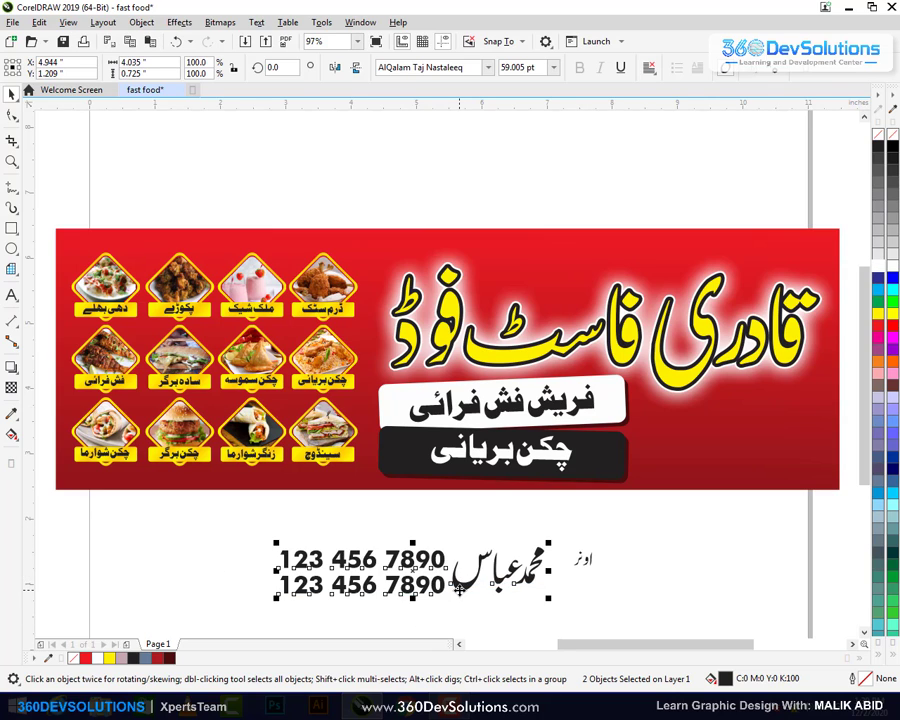
left_click_drag(436, 598, 370, 604)
key("ctrl+g")
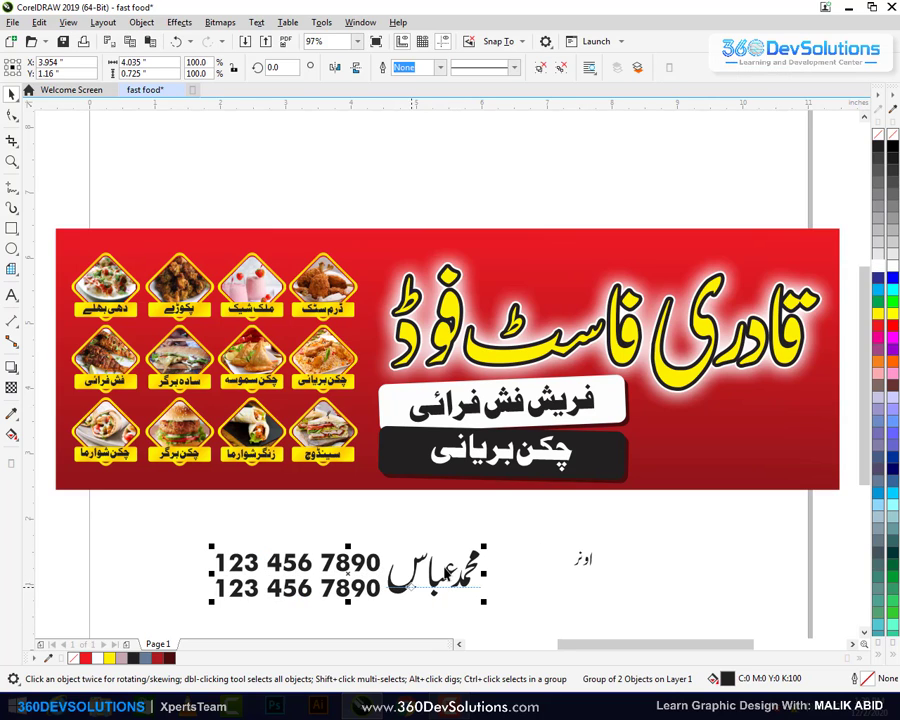
left_click_drag(485, 600, 812, 475)
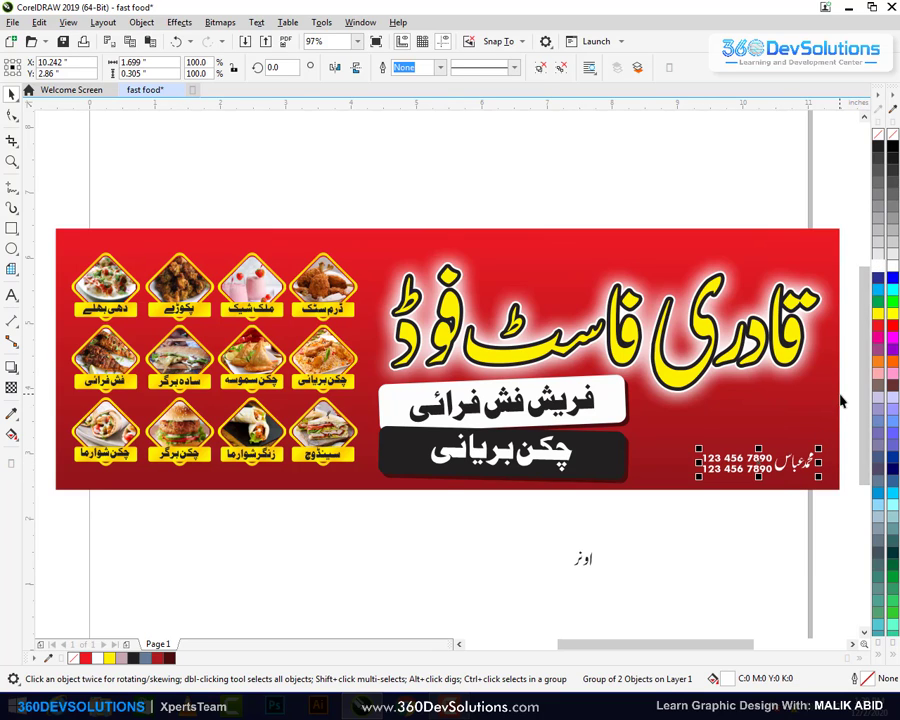
Delete the stray small Urdu label below the banner
left_click(838, 481)
left_click(577, 573)
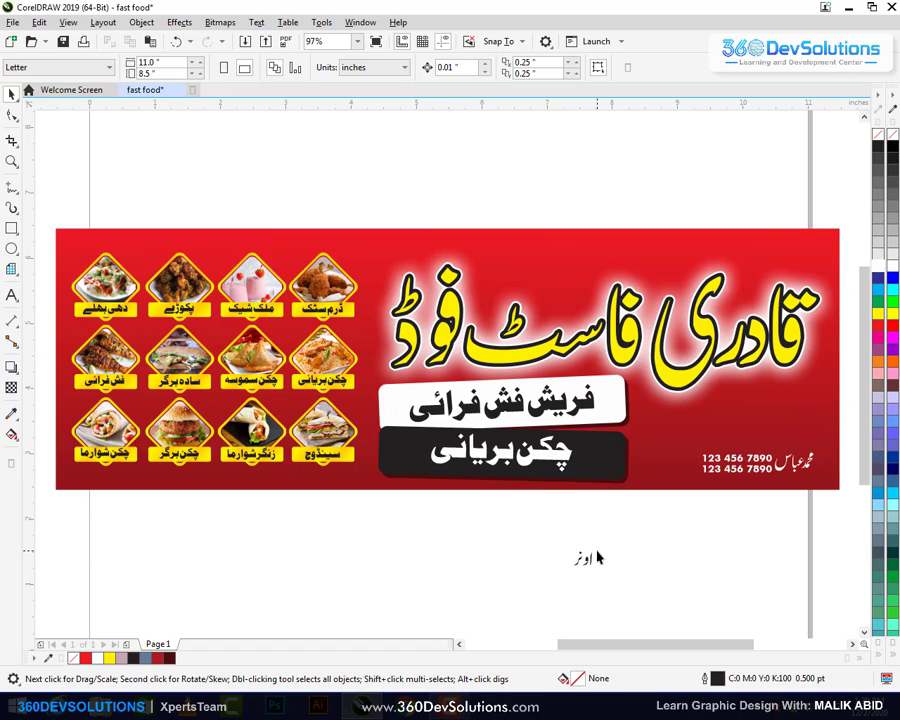
left_click(597, 558)
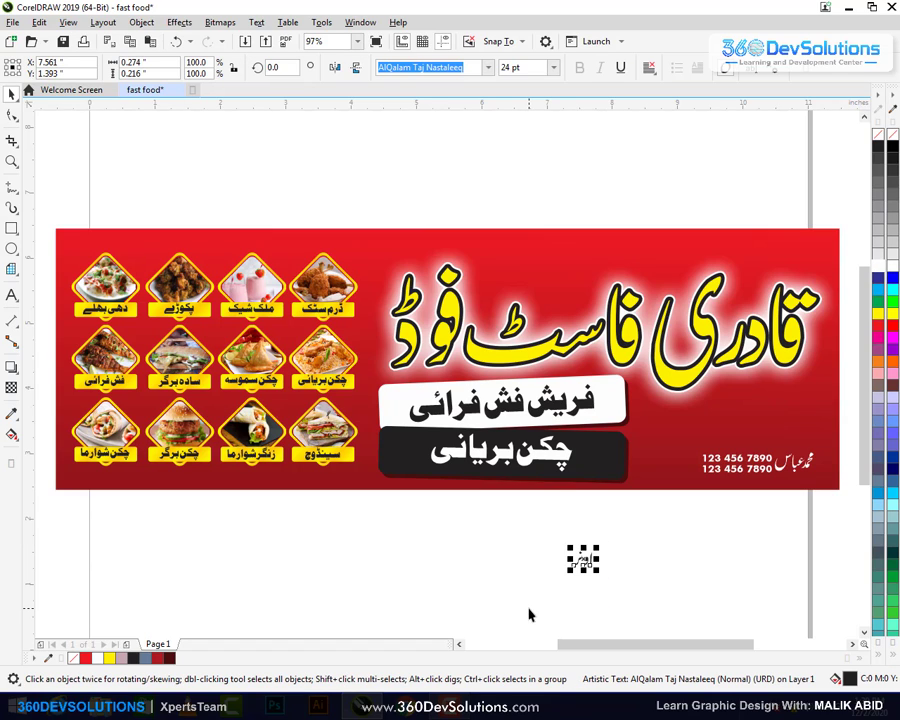
key("Delete")
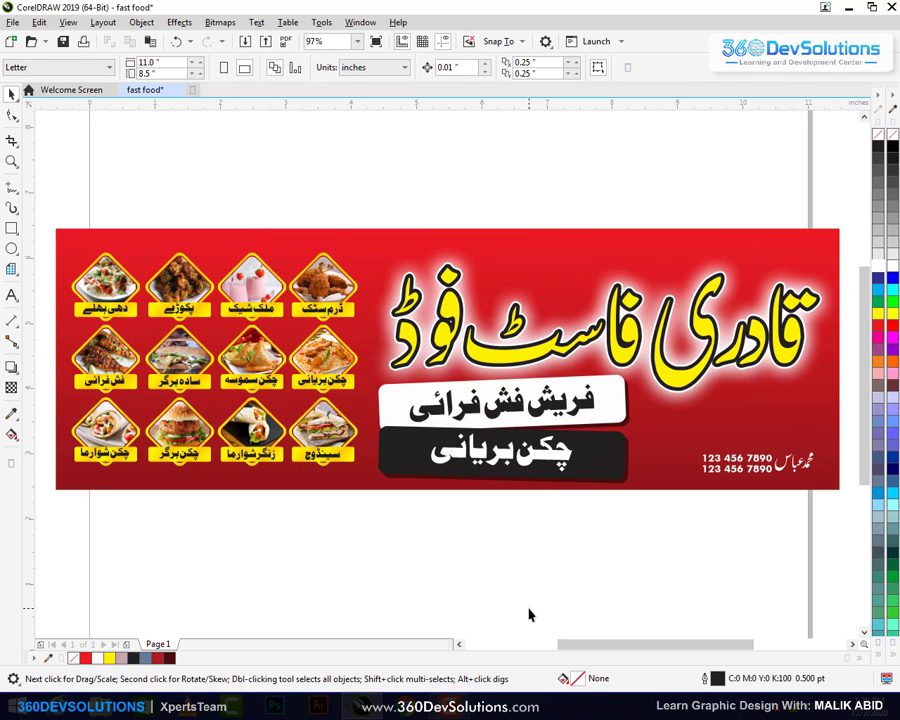
Slightly enlarge and reposition the name-and-phone group near the banner's bottom-right edge
left_click(693, 419)
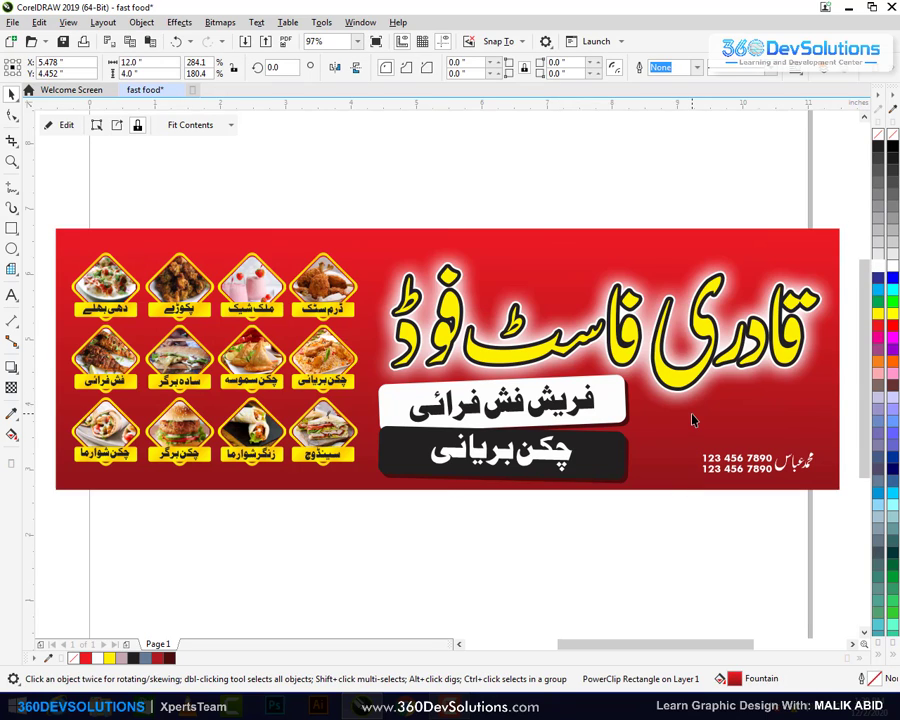
scroll(693, 419, "up", 1)
left_click(706, 473)
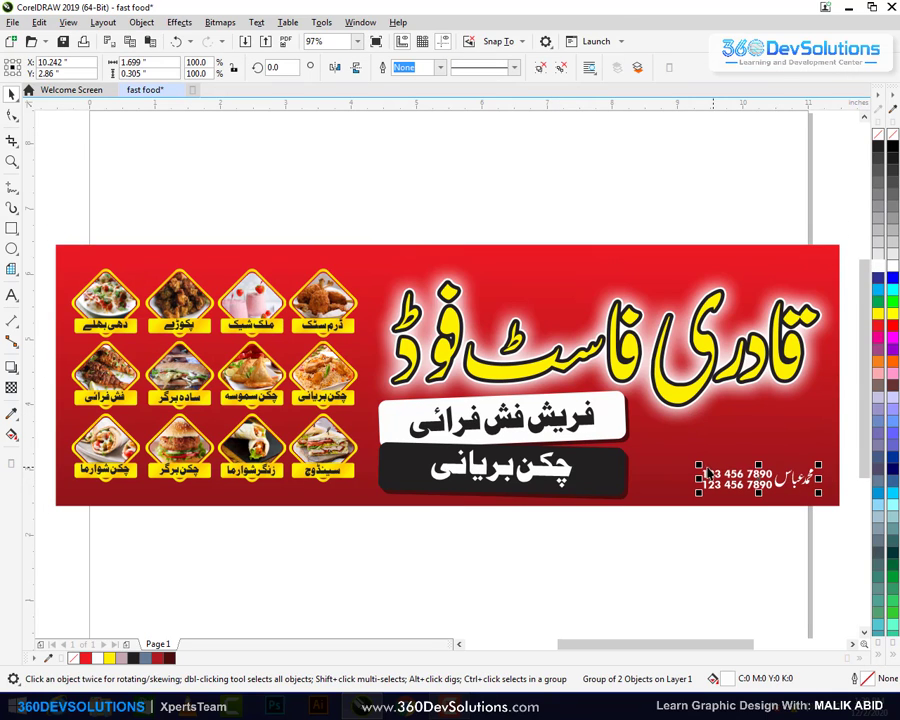
left_click_drag(698, 465, 687, 463)
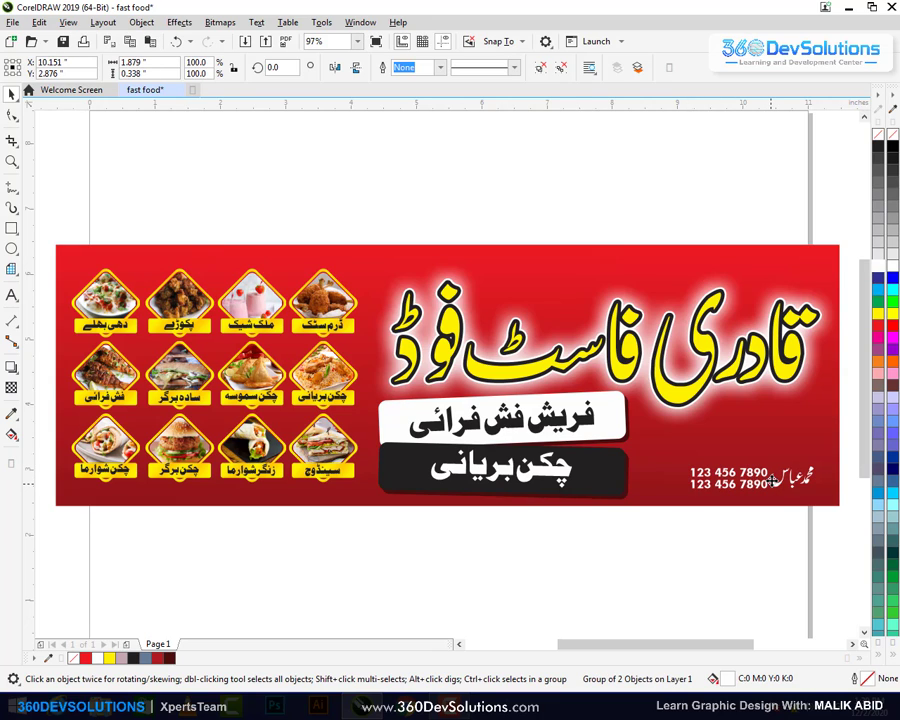
left_click_drag(772, 481, 768, 475)
left_click(761, 526)
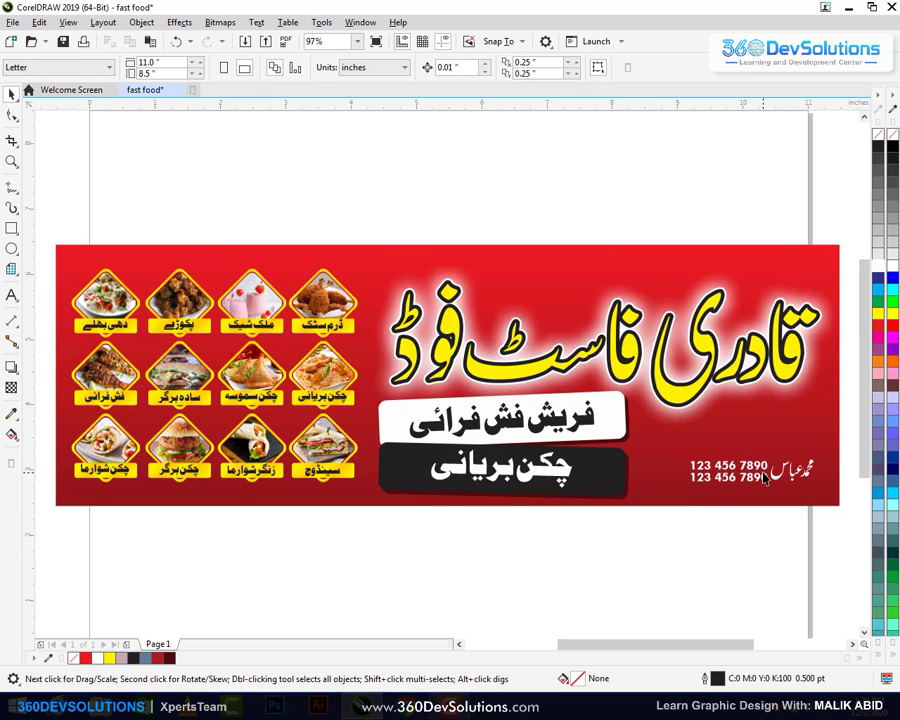
left_click(764, 478)
left_click(764, 478, "ctrl")
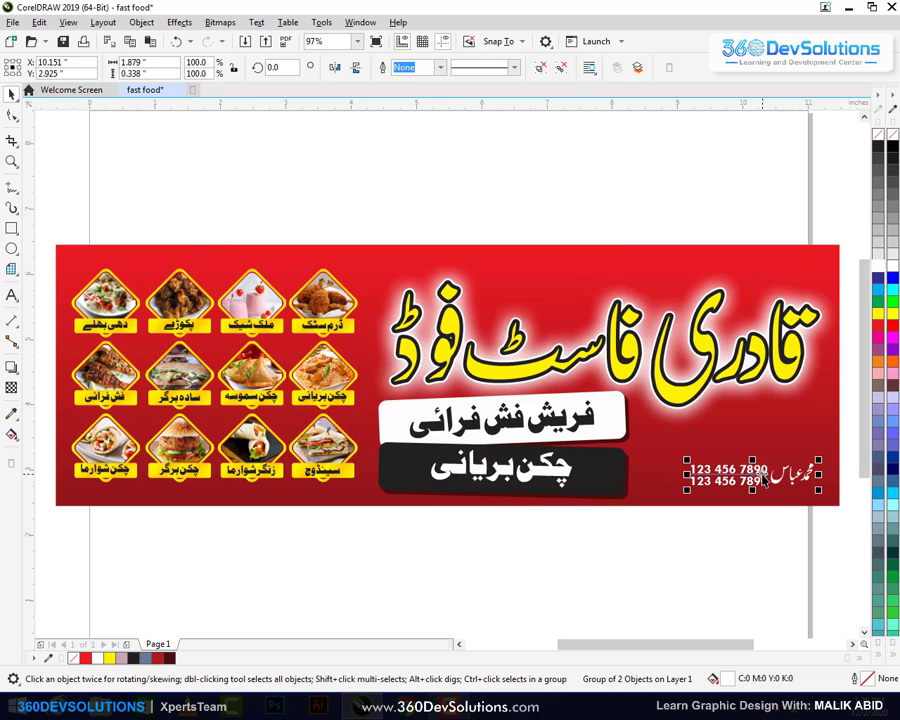
left_click(740, 260)
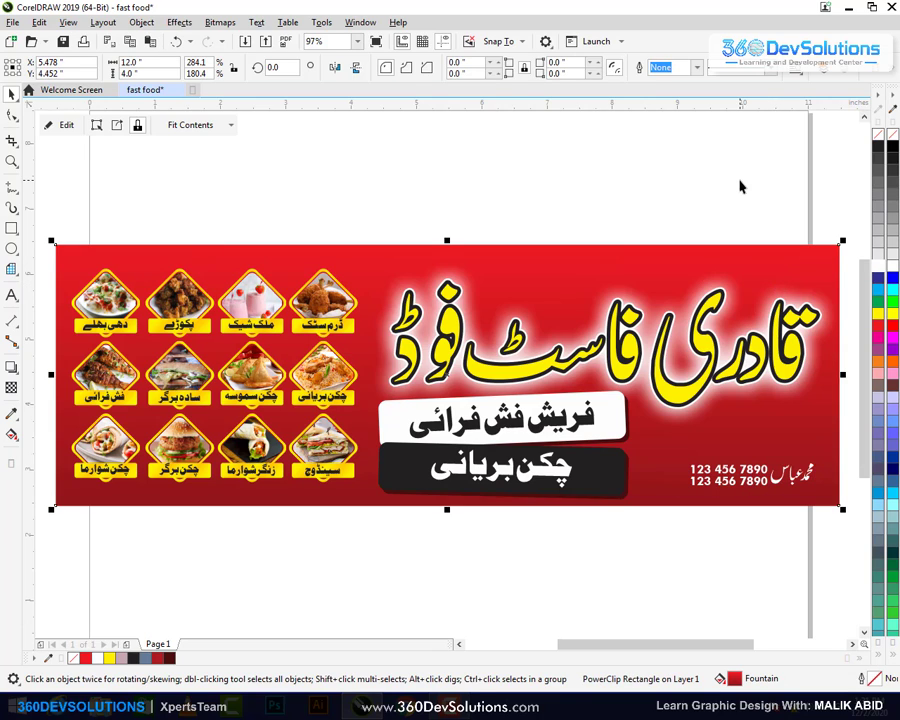
left_click(739, 187)
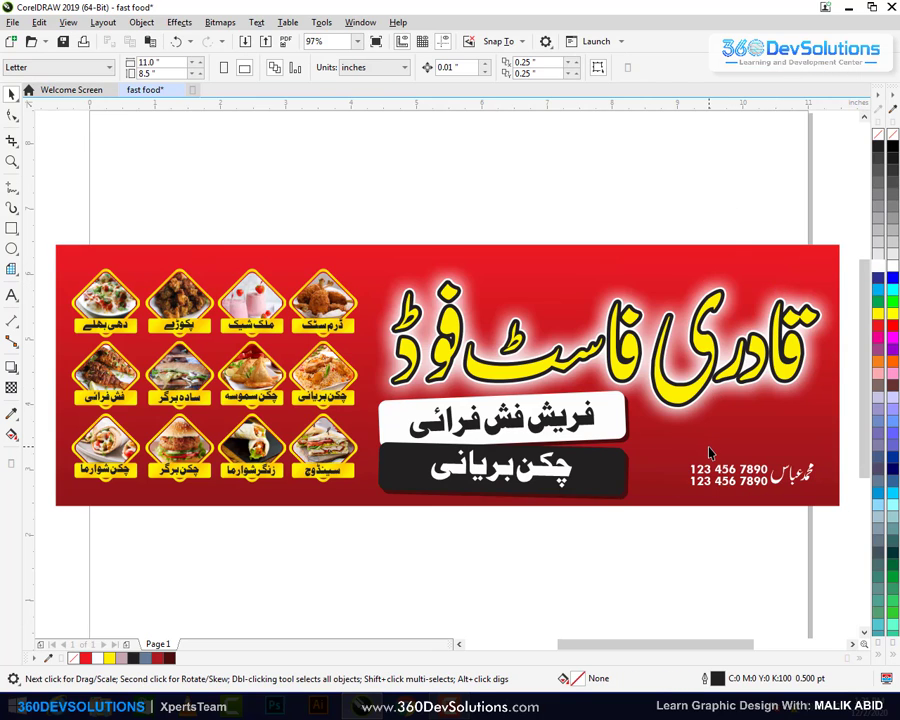
scroll(708, 452, "down", 2)
left_click_drag(830, 276, 505, 515)
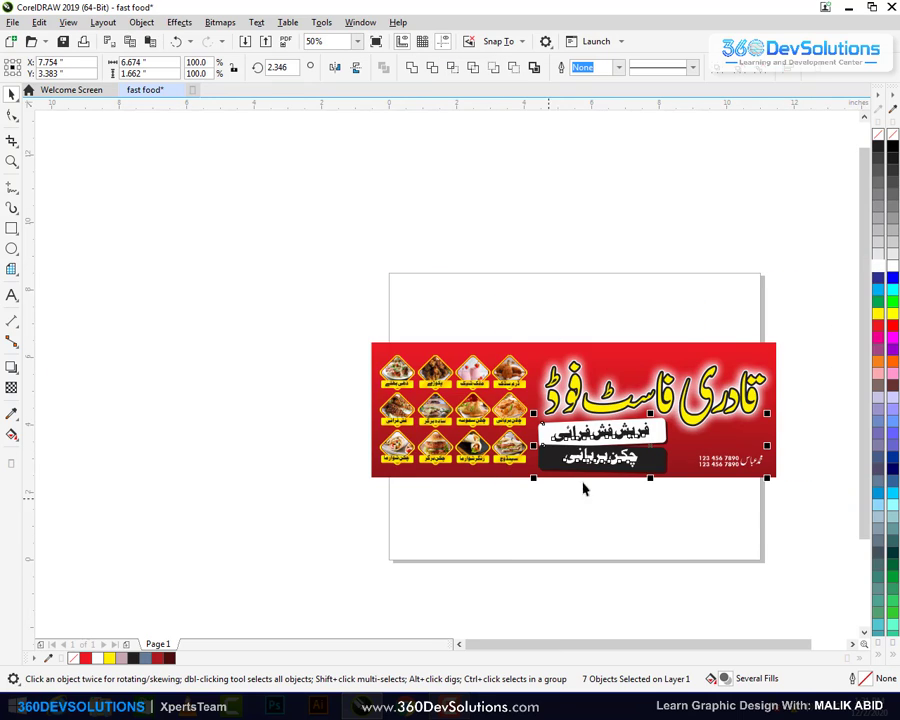
right_click(622, 430)
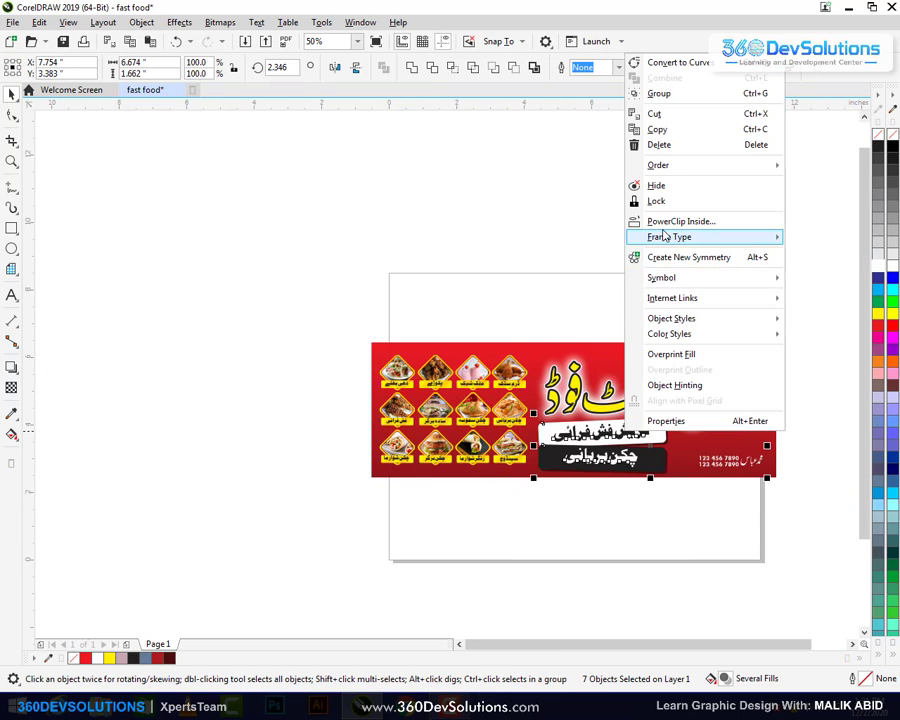
key("Escape")
left_click(651, 279)
scroll(662, 286, "up", 2)
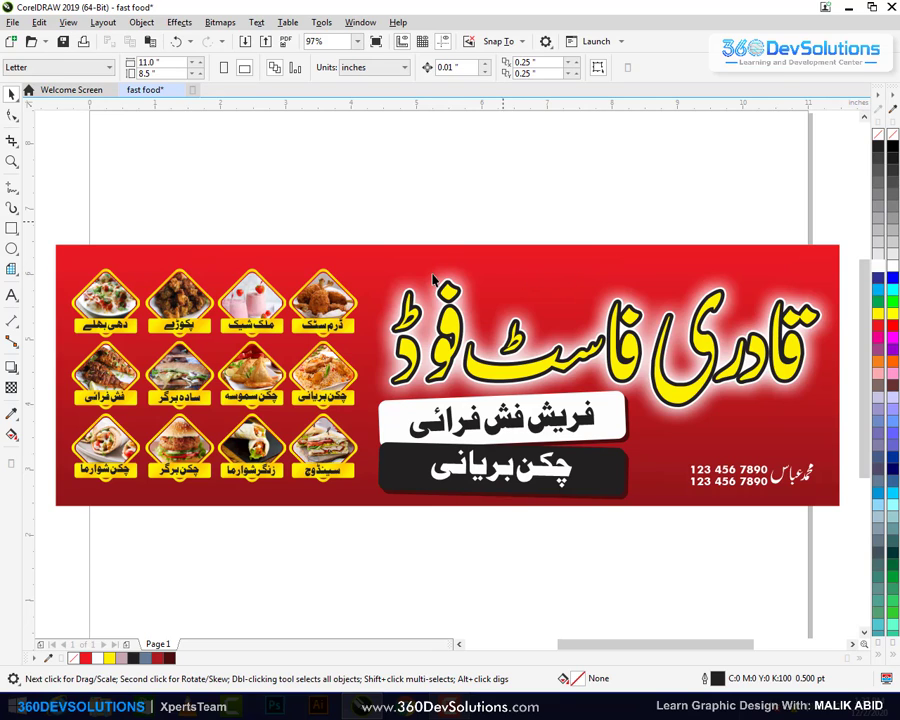
left_click(540, 272)
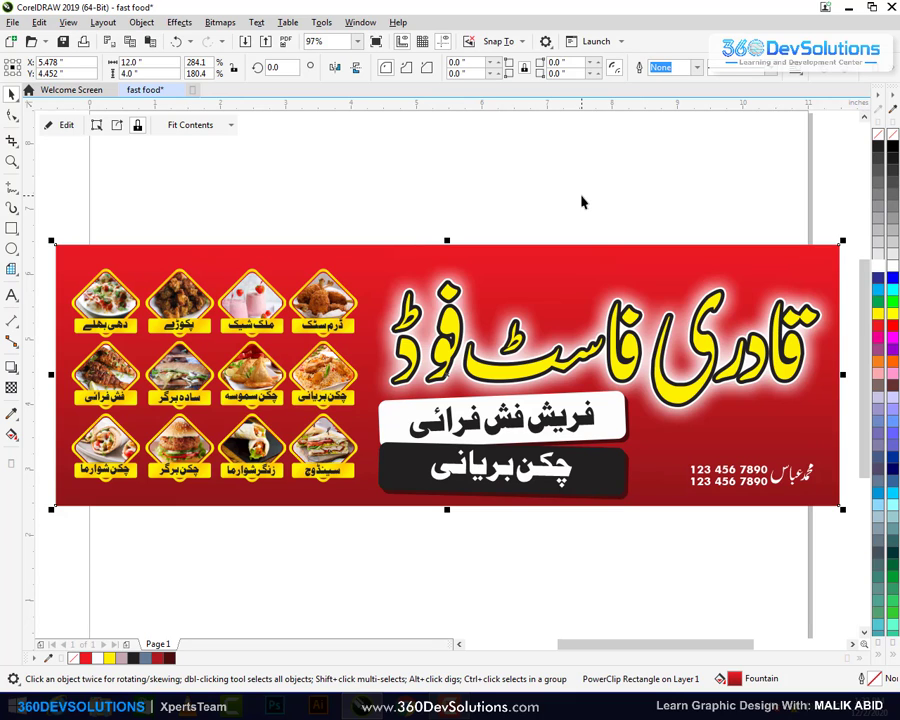
key("F8")
left_click(357, 196)
type("360Dev")
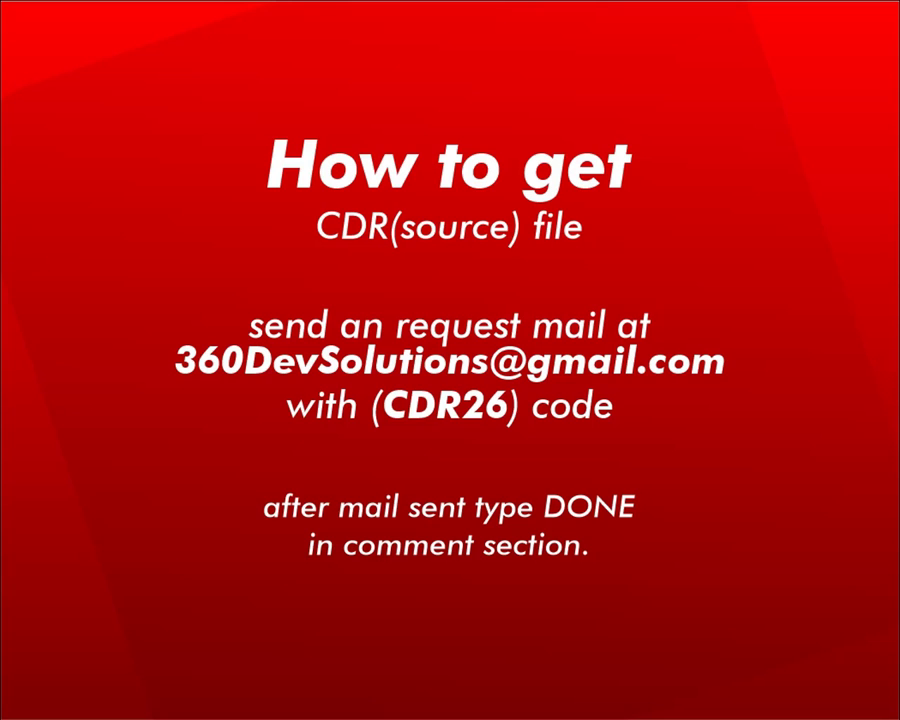